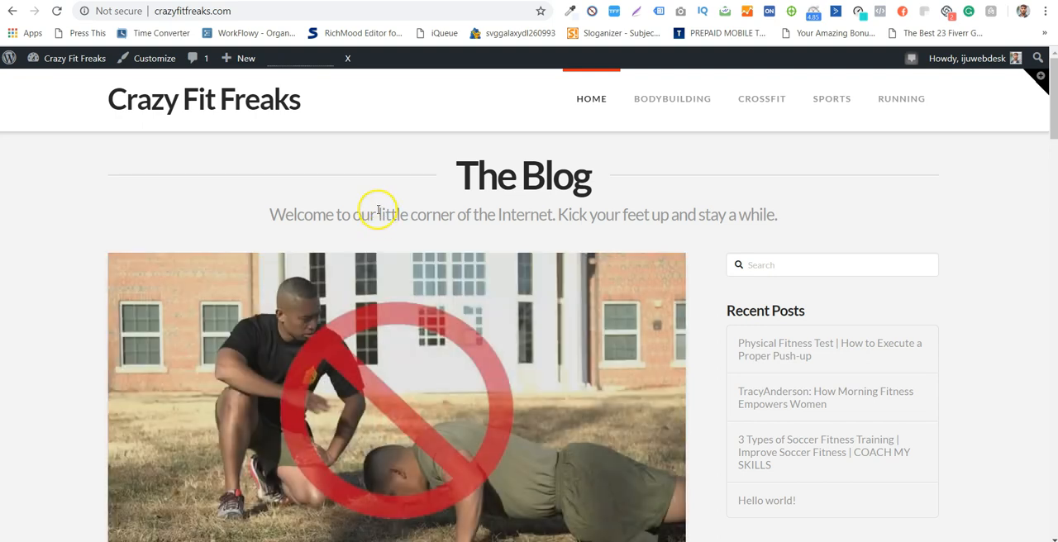
- Review the blog's home page down to the footer, including its posts and default content
{"action": "scroll", "coordinate": [89, 193], "scroll_direction": "down", "scroll_amount": 13}
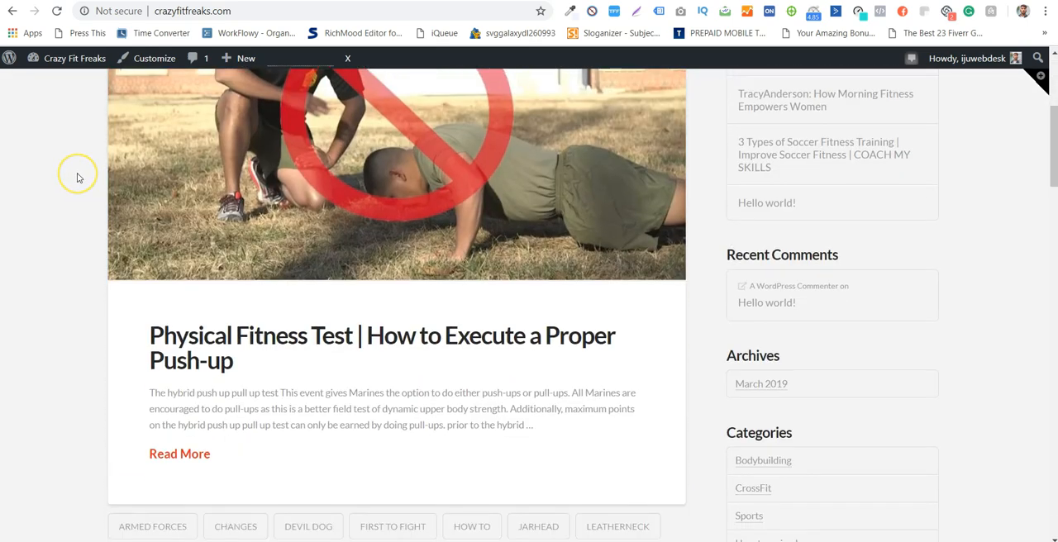
{"action": "scroll", "coordinate": [77, 177], "scroll_direction": "down", "scroll_amount": 6}
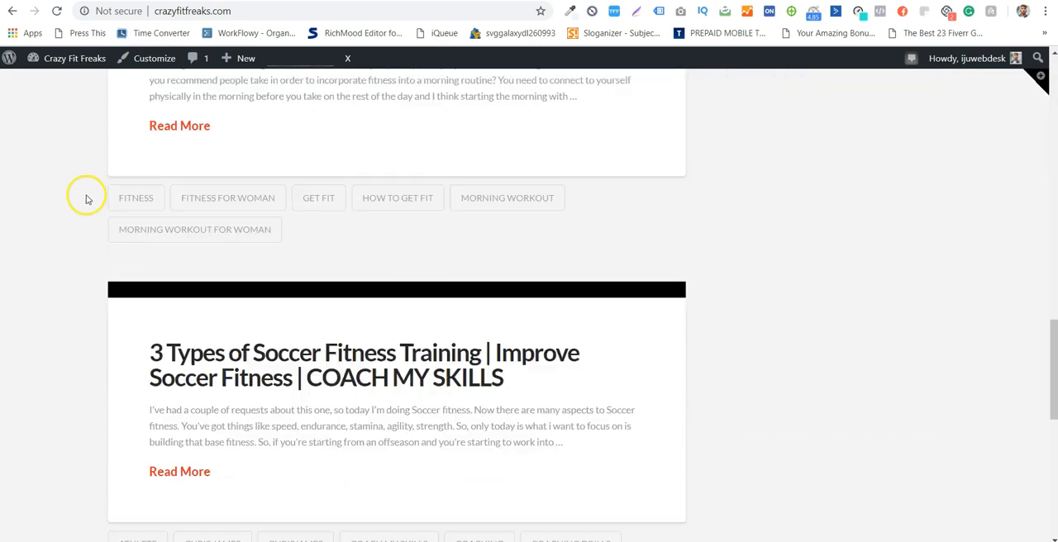
{"action": "scroll", "coordinate": [73, 203], "scroll_direction": "down", "scroll_amount": 6}
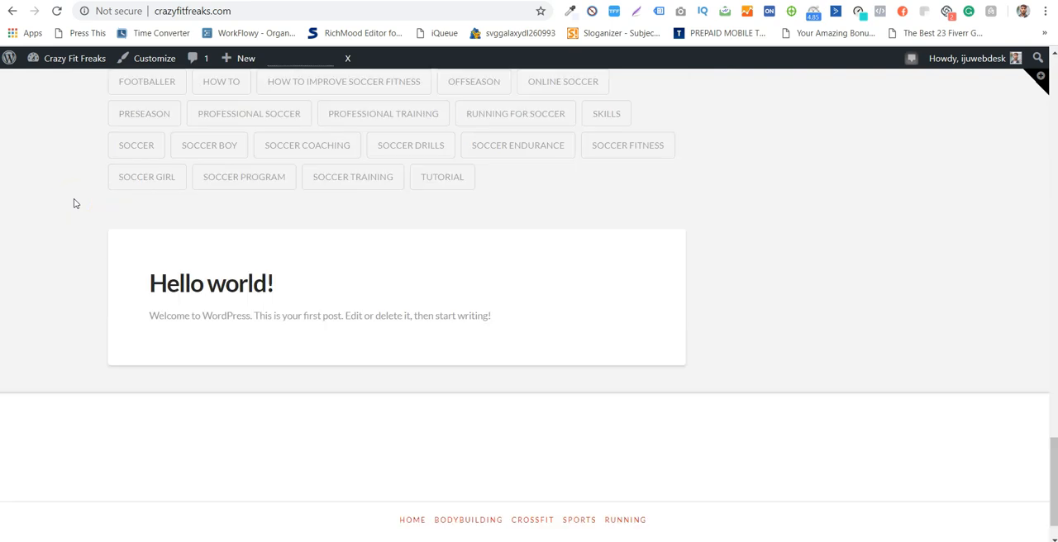
{"action": "scroll", "coordinate": [74, 202], "scroll_direction": "down", "scroll_amount": 1}
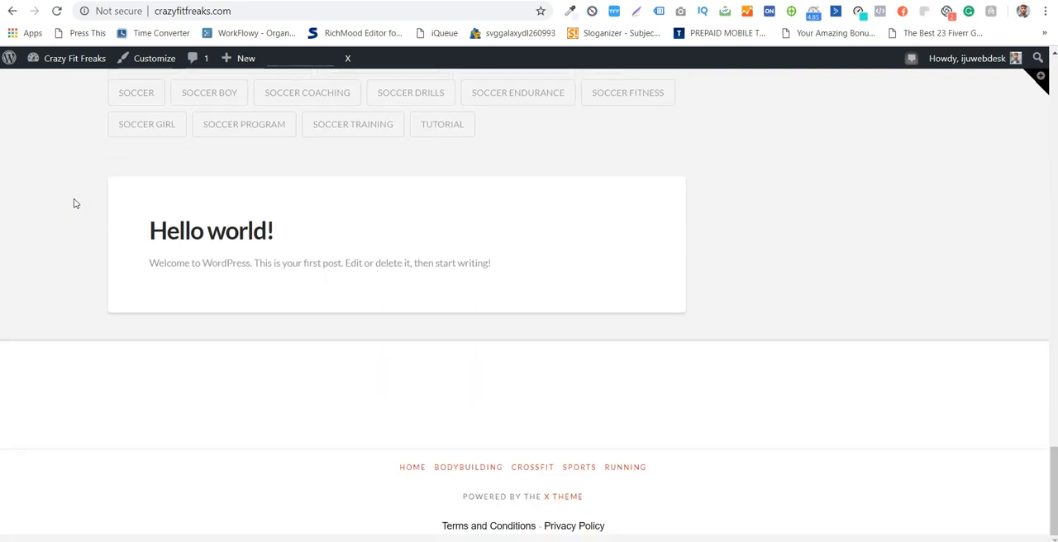
{"action": "scroll", "coordinate": [74, 203], "scroll_direction": "up", "scroll_amount": 12}
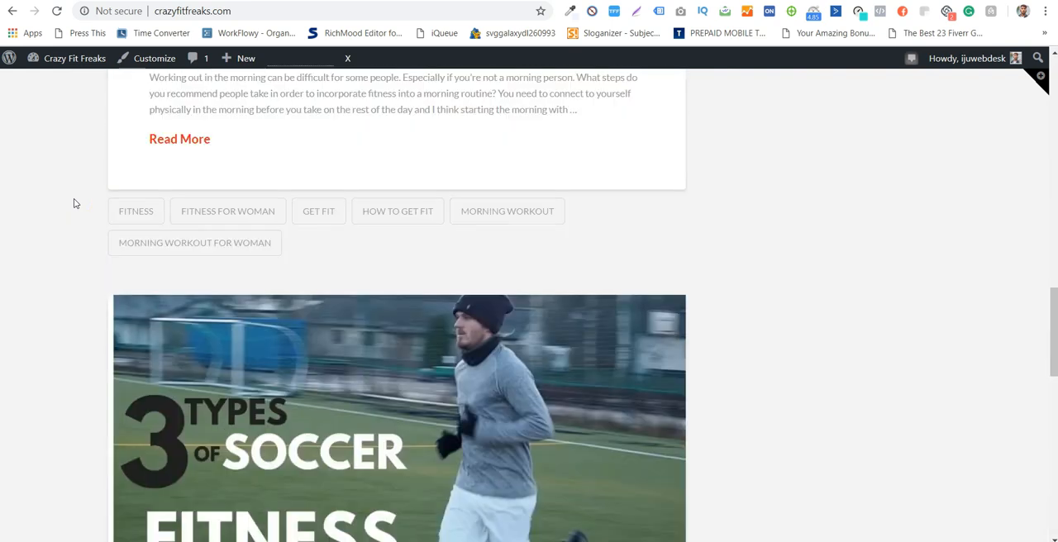
{"action": "scroll", "coordinate": [74, 202], "scroll_direction": "down", "scroll_amount": 11}
{"action": "scroll", "coordinate": [73, 203], "scroll_direction": "down", "scroll_amount": 2}
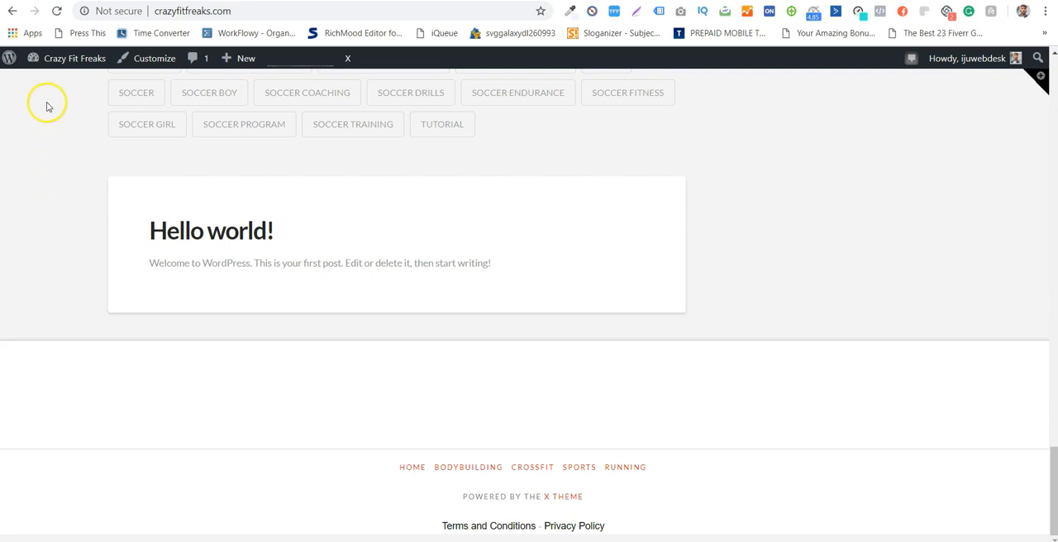
- In the site's WordPress admin, move the "Hello world!" post to the trash
{"action": "mouse_move", "coordinate": [64, 58]}
{"action": "left_click", "coordinate": [347, 1]}
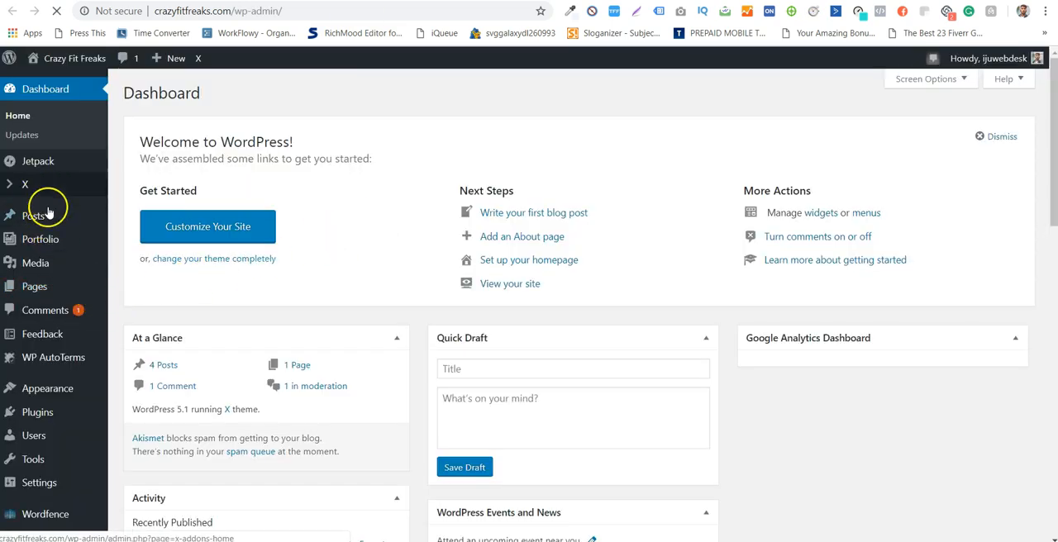
{"action": "mouse_move", "coordinate": [25, 214]}
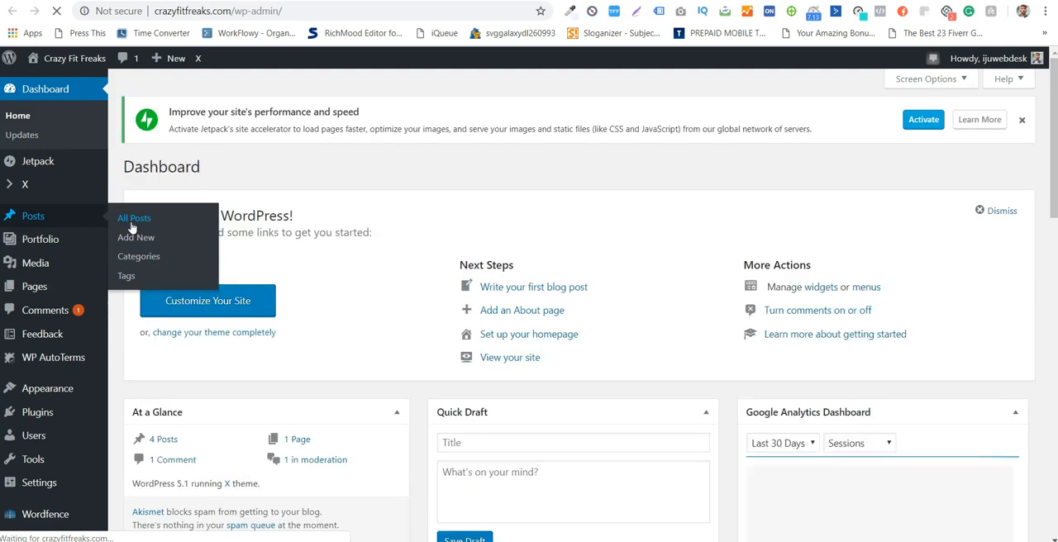
{"action": "left_click", "coordinate": [132, 225]}
{"action": "scroll", "coordinate": [302, 393], "scroll_direction": "down", "scroll_amount": 1}
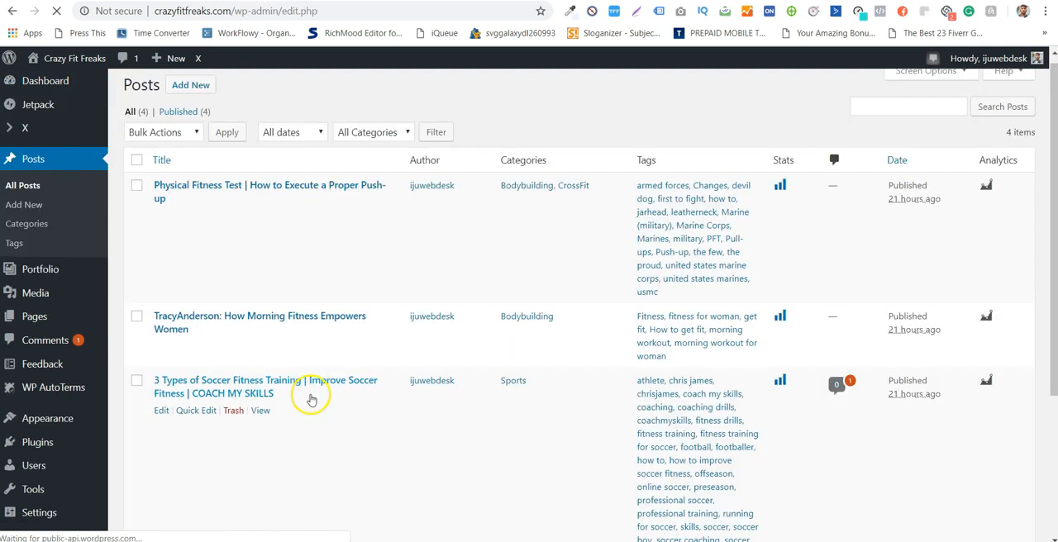
{"action": "scroll", "coordinate": [304, 386], "scroll_direction": "down", "scroll_amount": 2}
{"action": "left_click", "coordinate": [136, 407]}
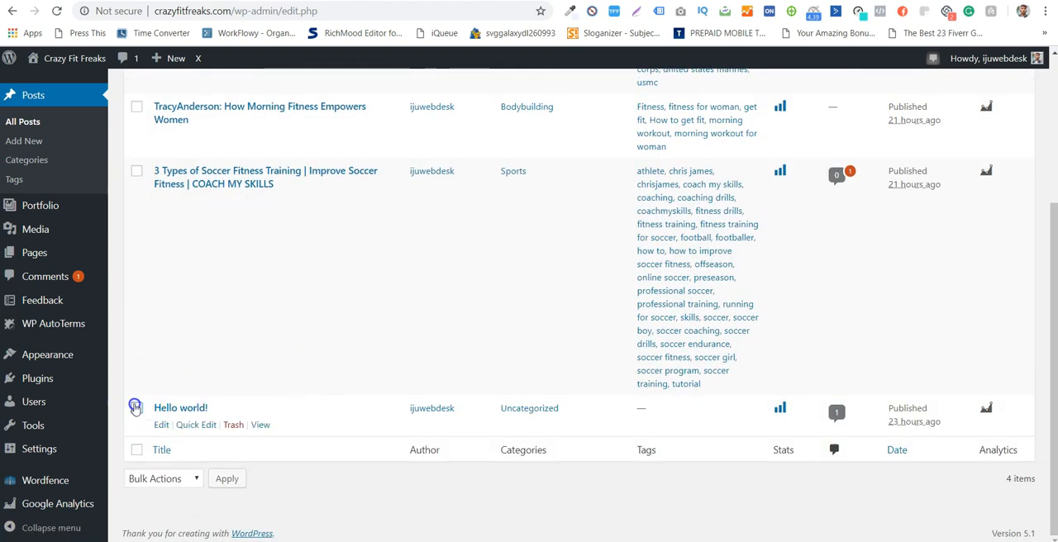
{"action": "left_click", "coordinate": [234, 426]}
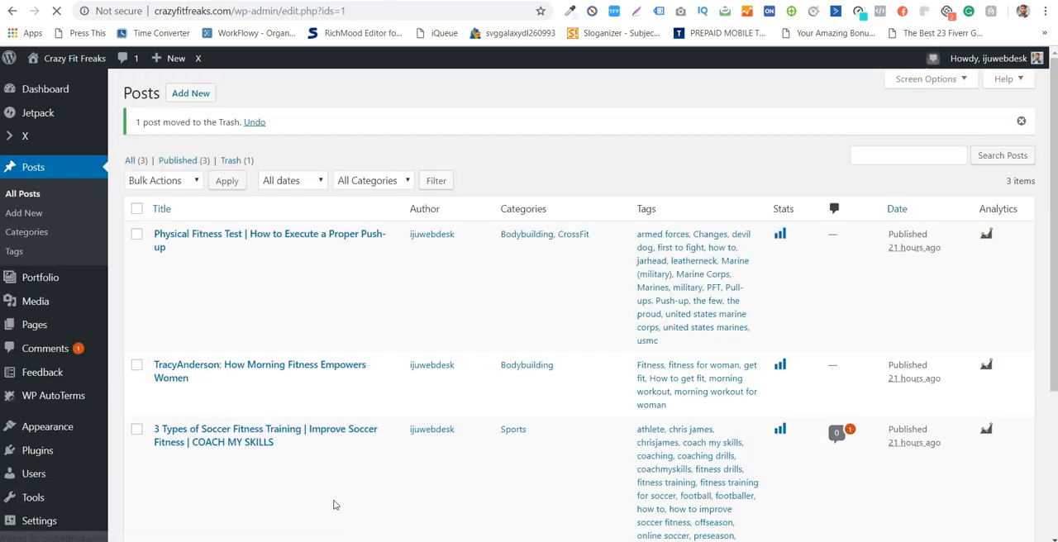
- Move the published "Sample Page" to the trash from the list of all pages
{"action": "mouse_move", "coordinate": [103, 278]}
{"action": "scroll", "coordinate": [113, 263], "scroll_direction": "down", "scroll_amount": 2}
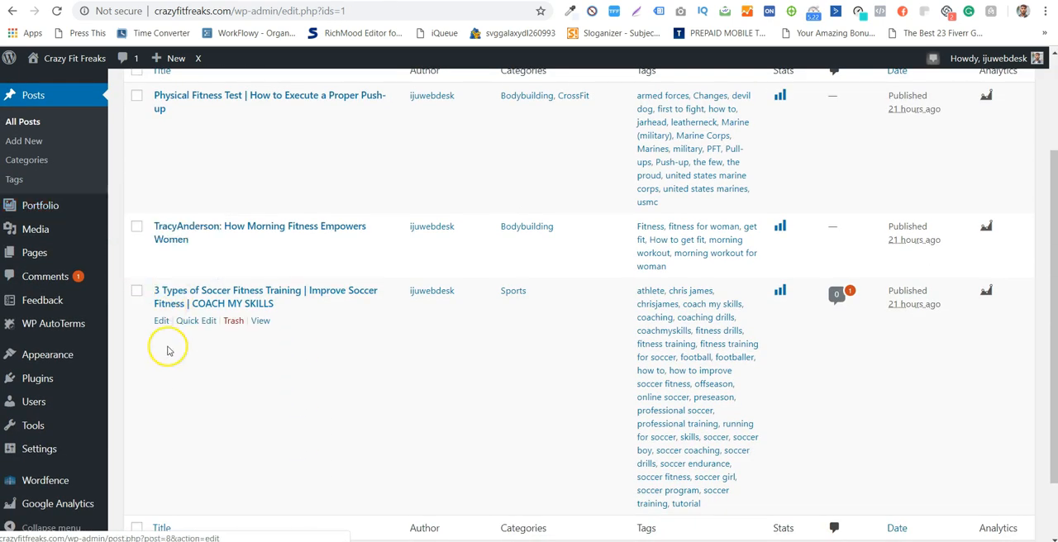
{"action": "scroll", "coordinate": [166, 356], "scroll_direction": "down", "scroll_amount": 2}
{"action": "scroll", "coordinate": [168, 367], "scroll_direction": "down", "scroll_amount": 1}
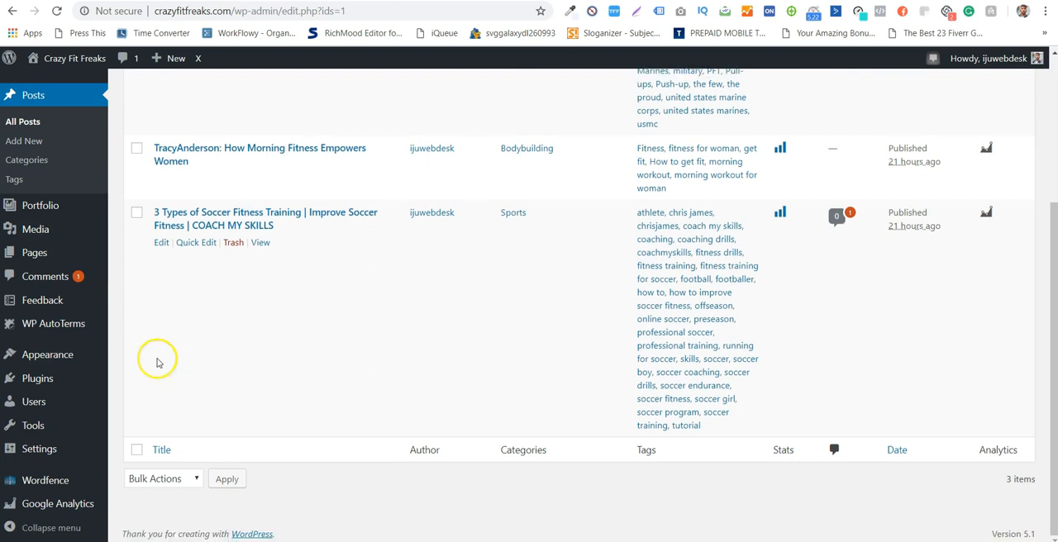
{"action": "scroll", "coordinate": [124, 335], "scroll_direction": "up", "scroll_amount": 2}
{"action": "mouse_move", "coordinate": [83, 324]}
{"action": "left_click", "coordinate": [121, 326]}
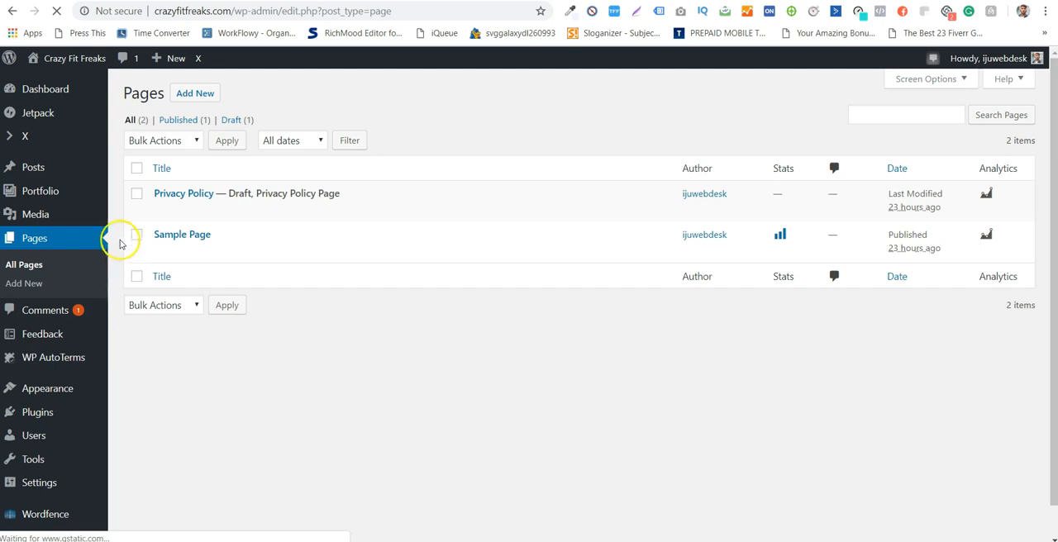
{"action": "left_click", "coordinate": [139, 236]}
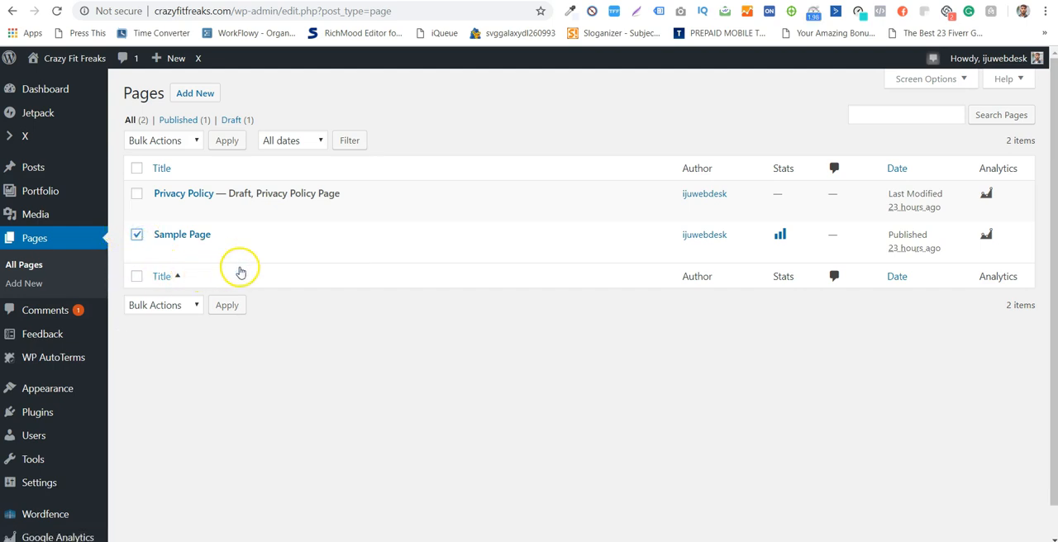
{"action": "left_click", "coordinate": [232, 250]}
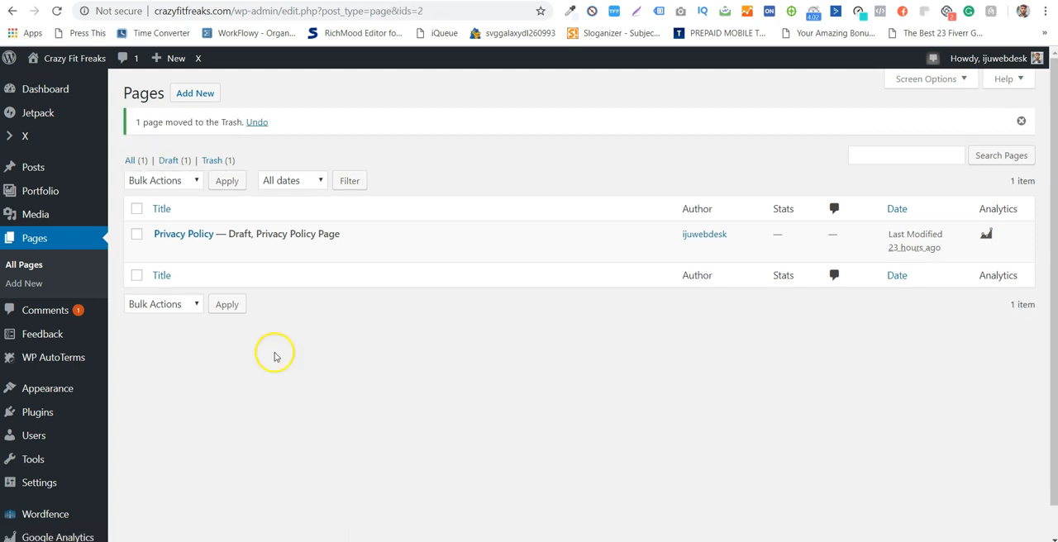
- Mark the pending betting comment on the soccer fitness post as spam with a bulk action and dismiss the notice
{"action": "scroll", "coordinate": [72, 291], "scroll_direction": "down", "scroll_amount": 1}
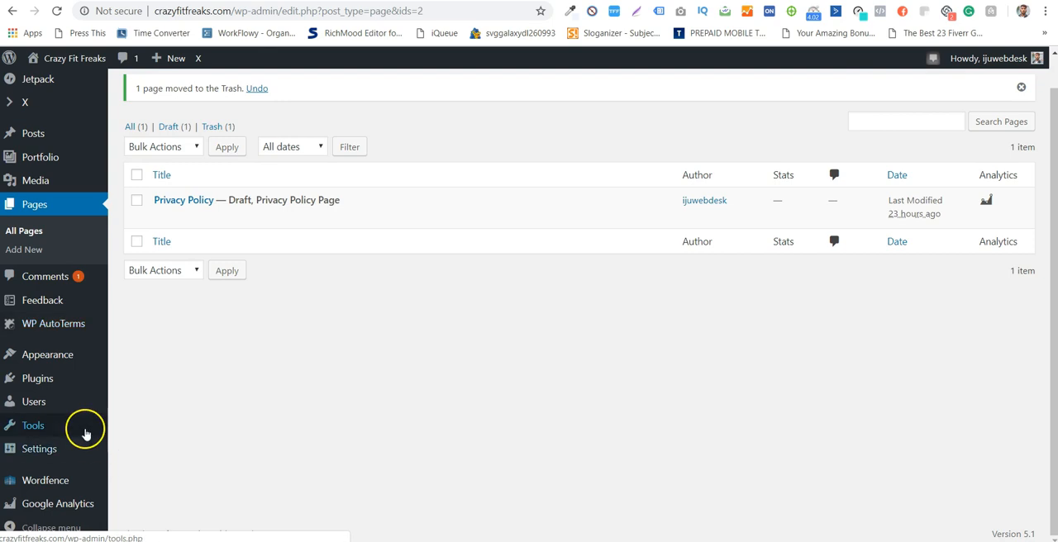
{"action": "left_click", "coordinate": [77, 281]}
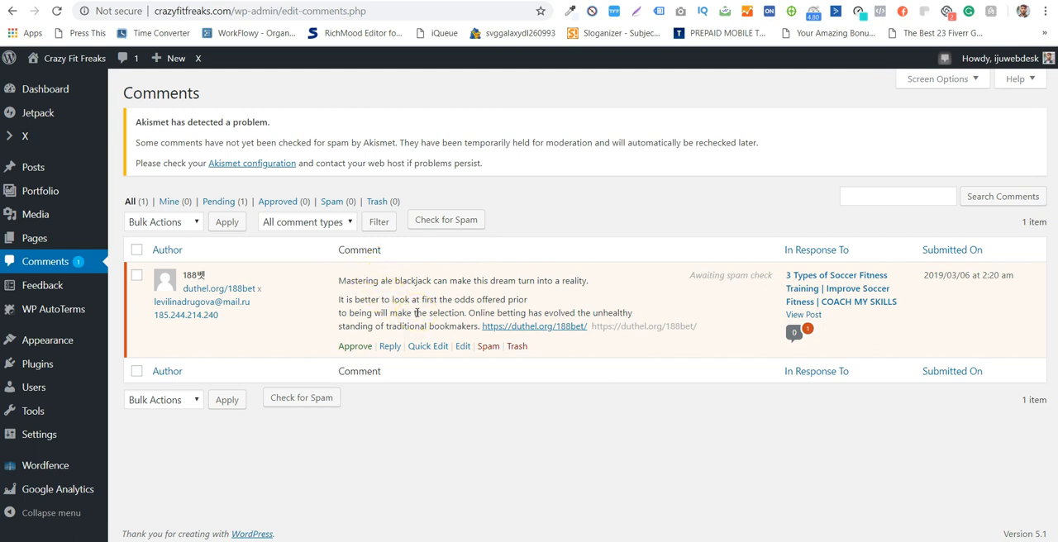
{"action": "triple_click", "coordinate": [387, 311]}
{"action": "left_click", "coordinate": [392, 302]}
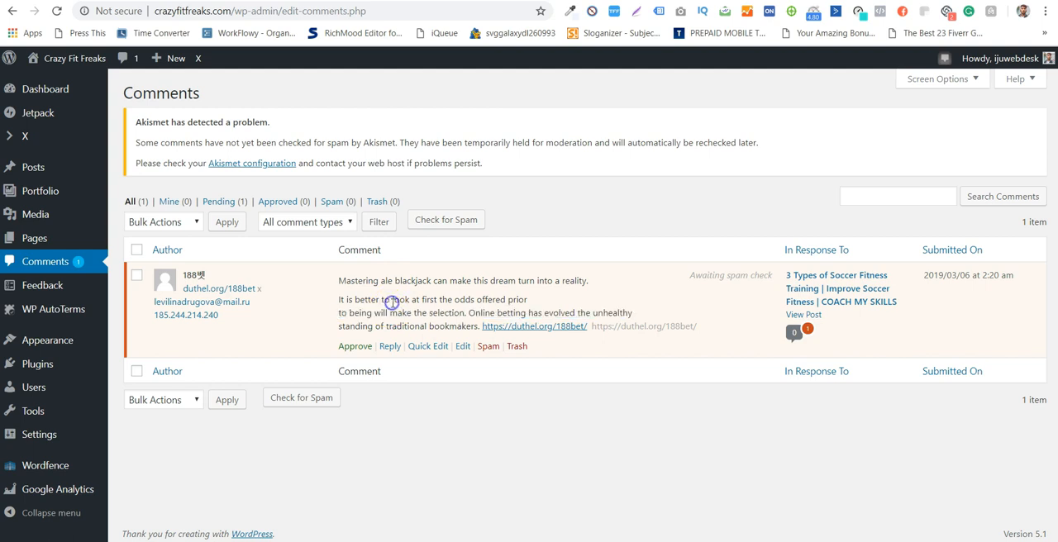
{"action": "left_click", "coordinate": [138, 275]}
{"action": "left_click", "coordinate": [180, 225]}
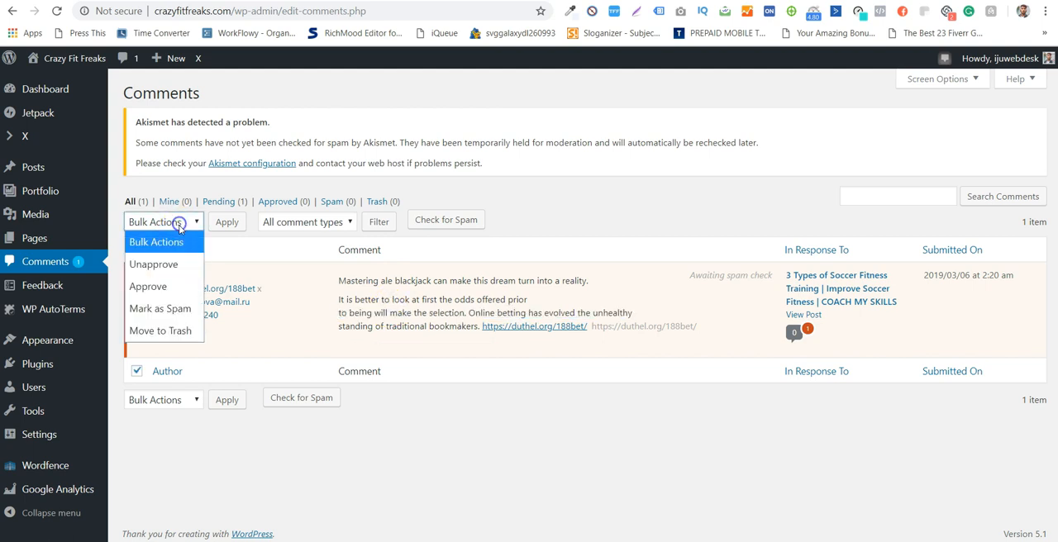
{"action": "left_click", "coordinate": [184, 309]}
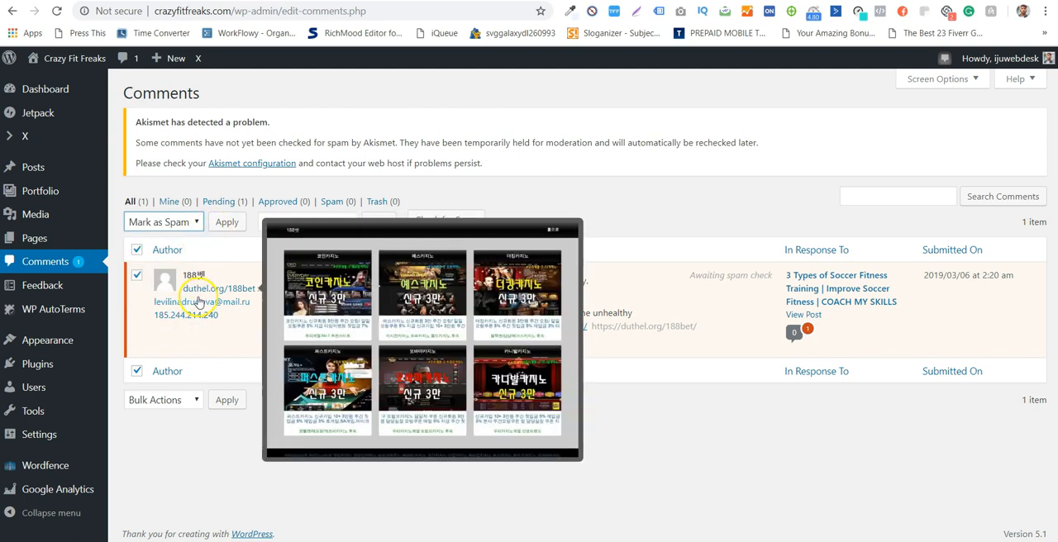
{"action": "mouse_move", "coordinate": [200, 294]}
{"action": "left_click", "coordinate": [221, 225]}
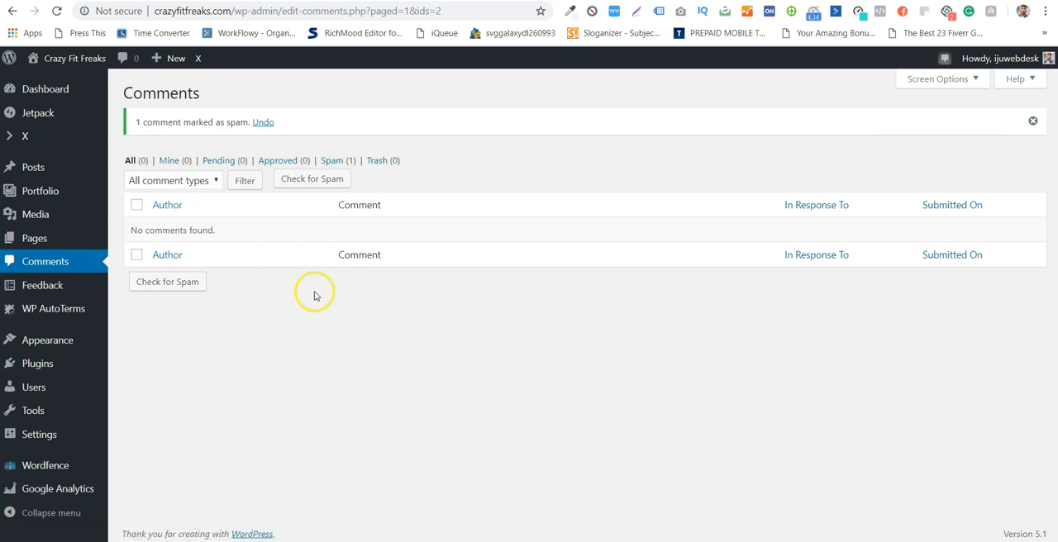
{"action": "left_click", "coordinate": [1031, 122]}
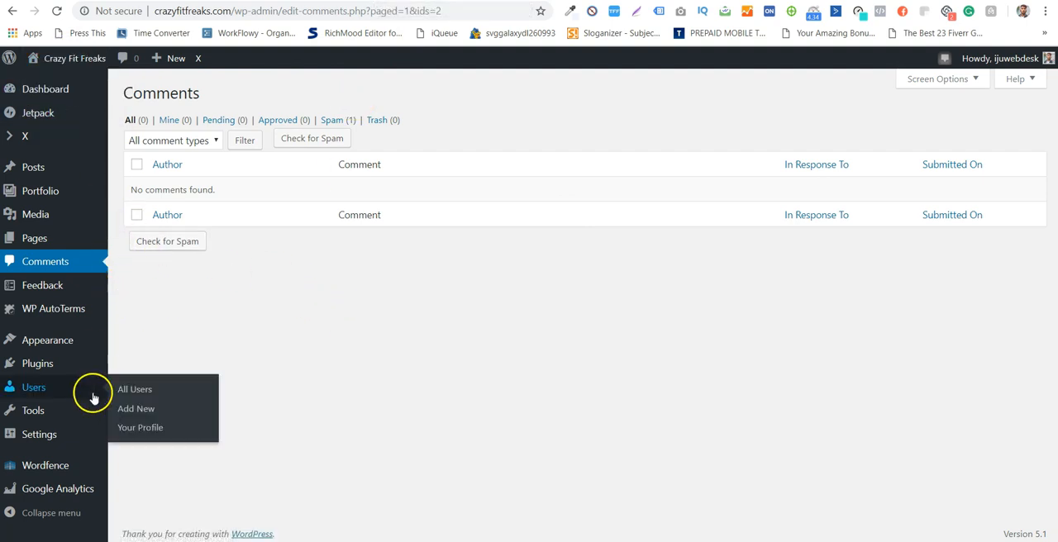
- Customize the live site's Site Identity and open the image selection for the site icon
{"action": "mouse_move", "coordinate": [63, 60]}
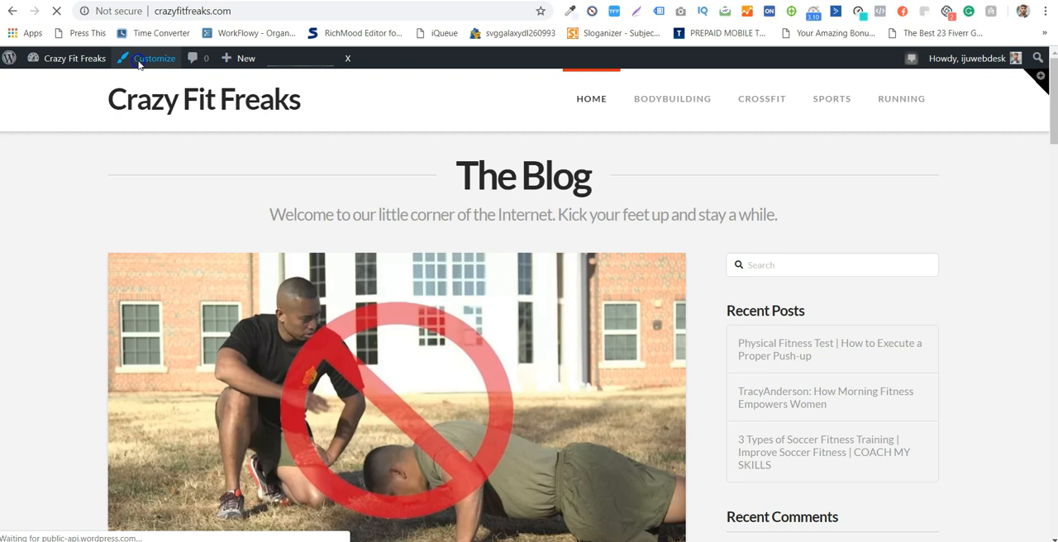
{"action": "left_click", "coordinate": [138, 65]}
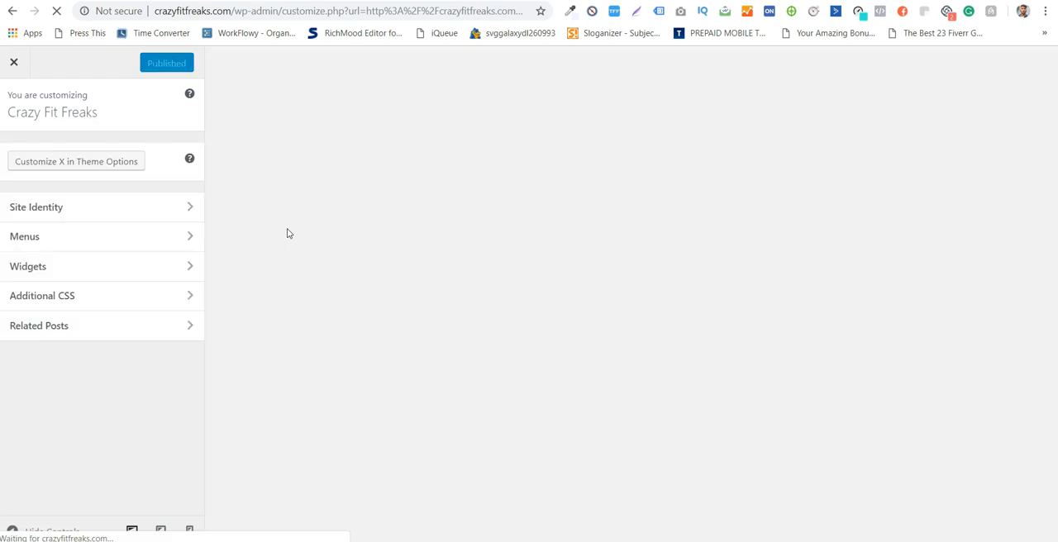
{"action": "left_click", "coordinate": [189, 207]}
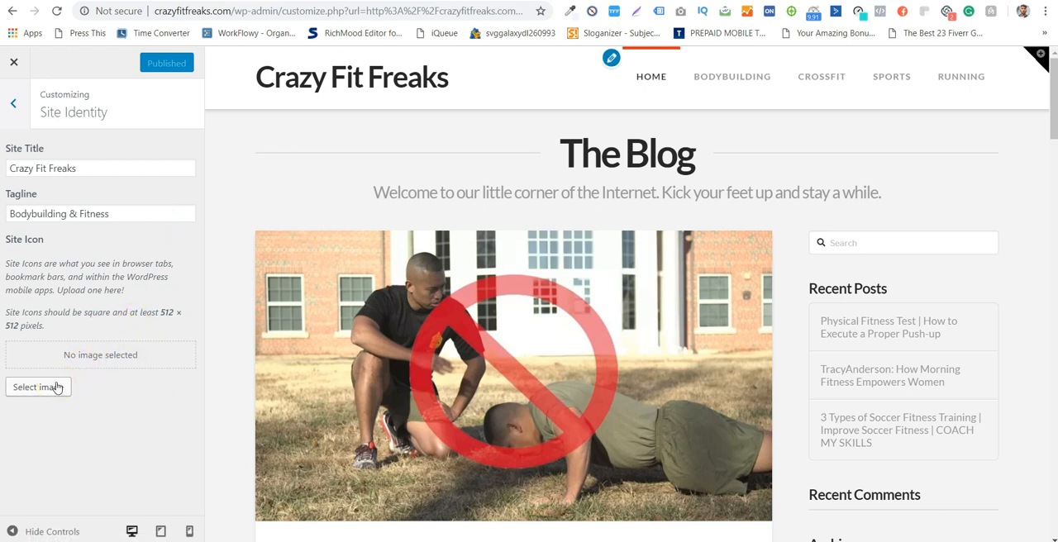
{"action": "left_click", "coordinate": [39, 387]}
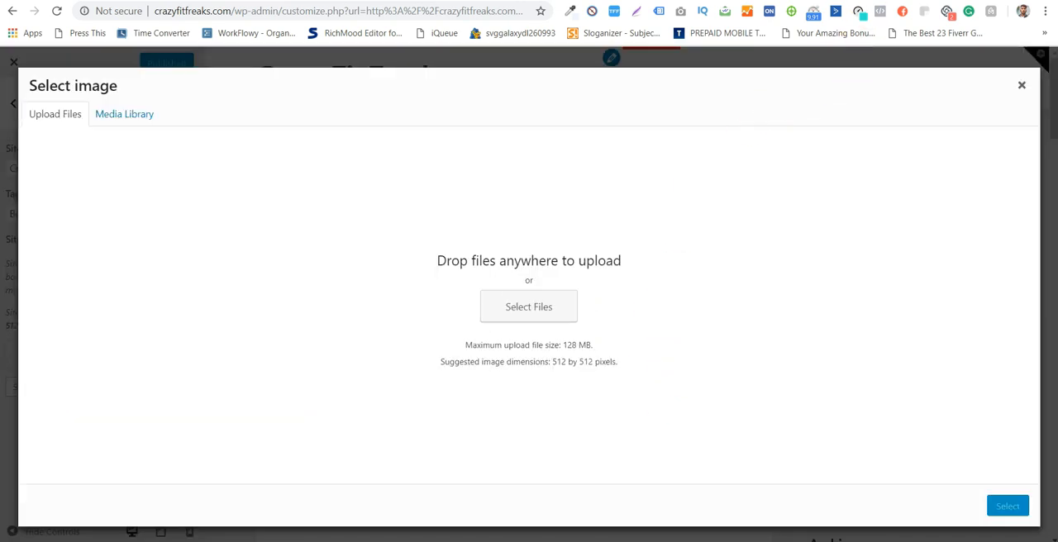
- Open flaticon.com in a new browser tab and search its icons for "Fitness"
{"action": "key", "text": "ctrl+t"}
{"action": "type", "text": "flat"}
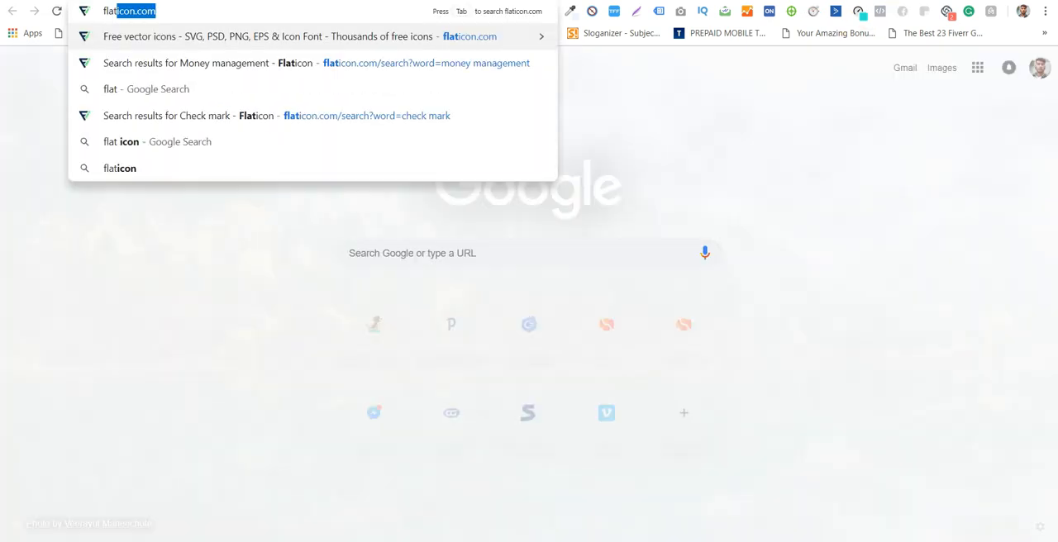
{"action": "key", "text": "Return"}
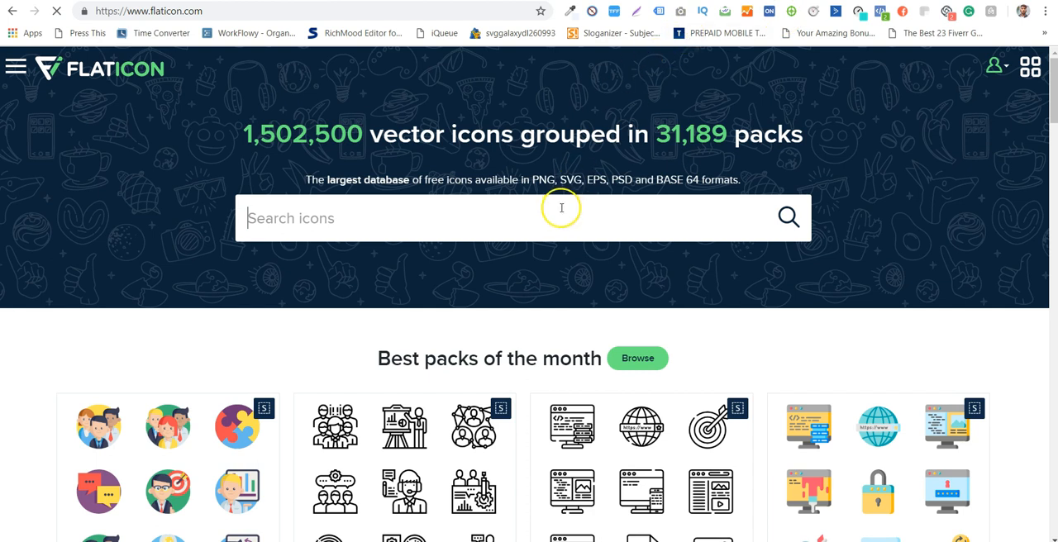
{"action": "type", "text": "Fitness"}
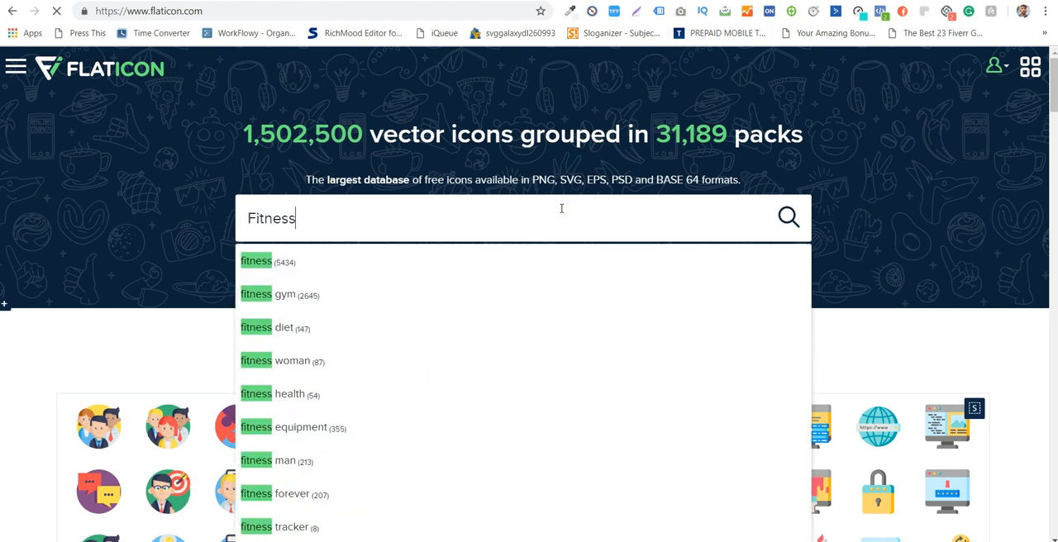
{"action": "key", "text": "Return"}
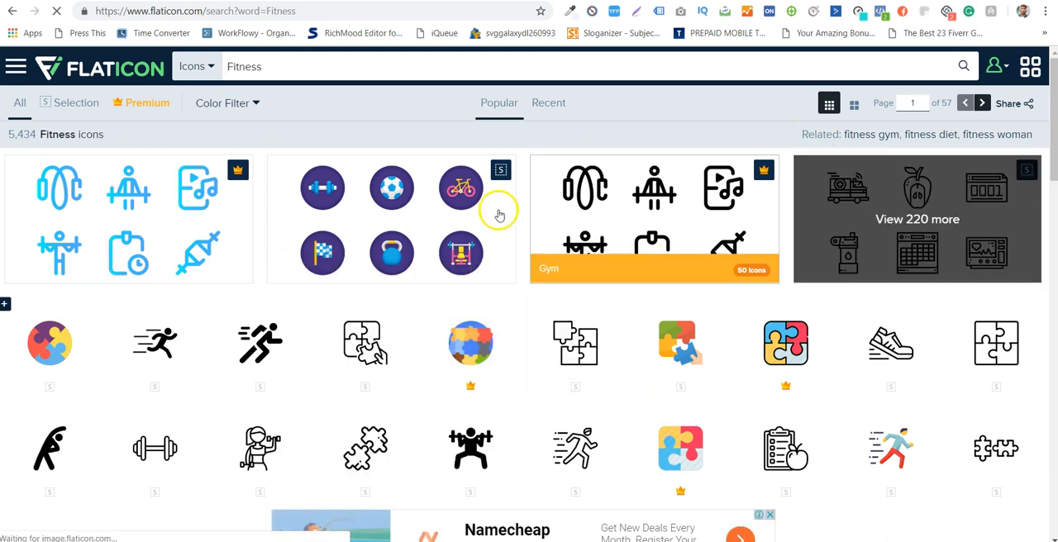
- Browse the Fitness icon results and open the black outline Barbell icon's detail page
{"action": "scroll", "coordinate": [614, 147], "scroll_direction": "down", "scroll_amount": 1}
{"action": "scroll", "coordinate": [614, 147], "scroll_direction": "down", "scroll_amount": 4}
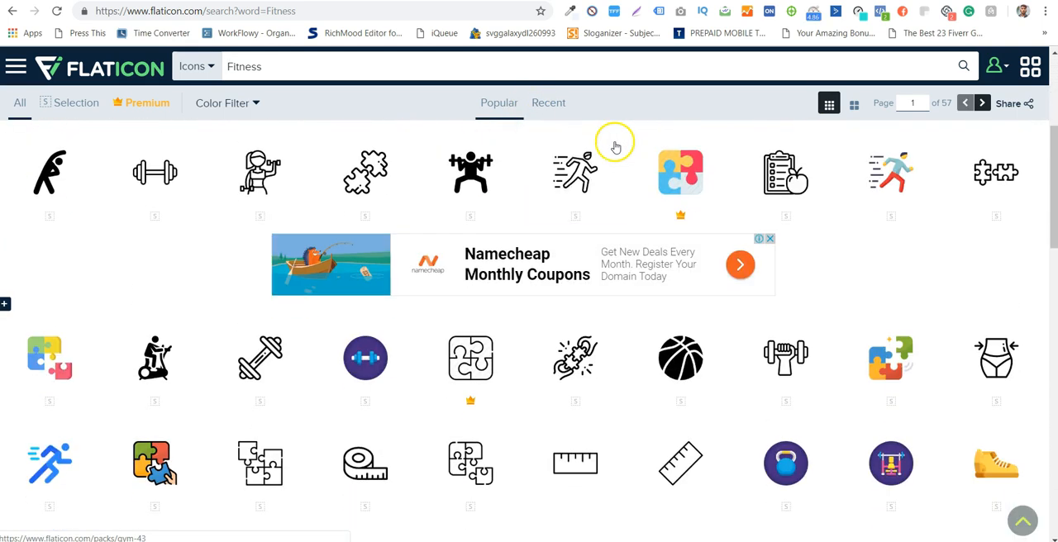
{"action": "scroll", "coordinate": [643, 404], "scroll_direction": "down", "scroll_amount": 2}
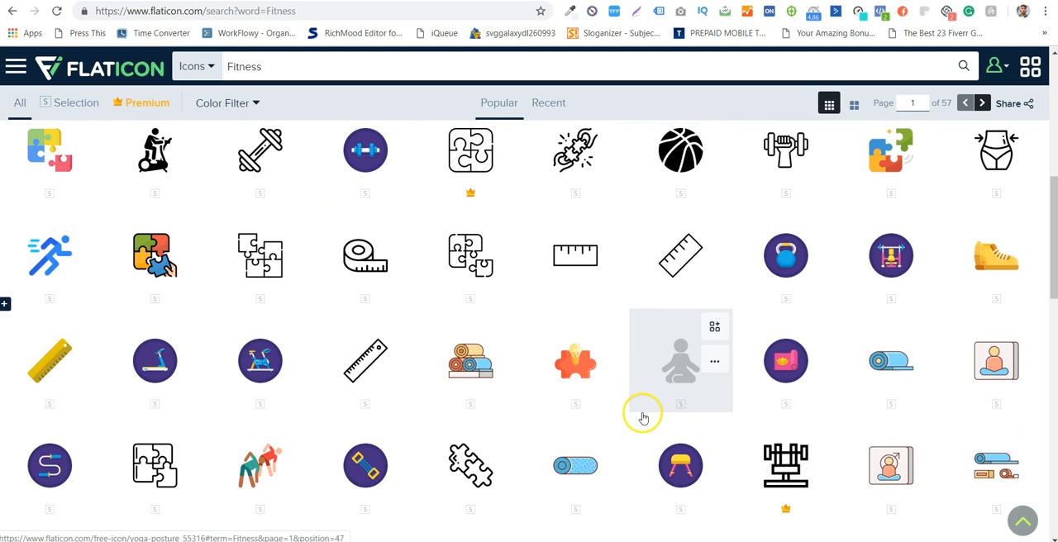
{"action": "scroll", "coordinate": [628, 401], "scroll_direction": "down", "scroll_amount": 1}
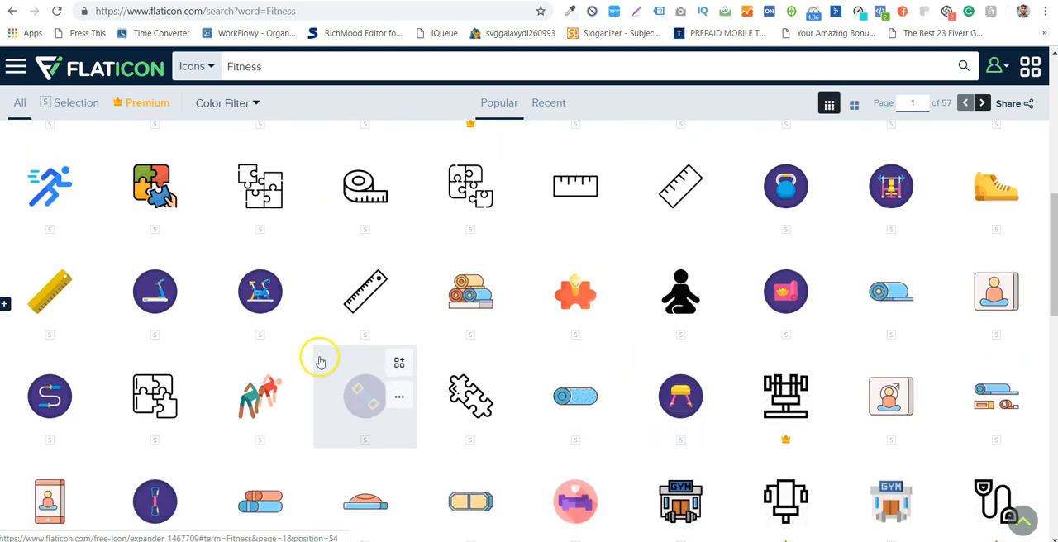
{"action": "scroll", "coordinate": [319, 358], "scroll_direction": "down", "scroll_amount": 1}
{"action": "scroll", "coordinate": [322, 361], "scroll_direction": "up", "scroll_amount": 4}
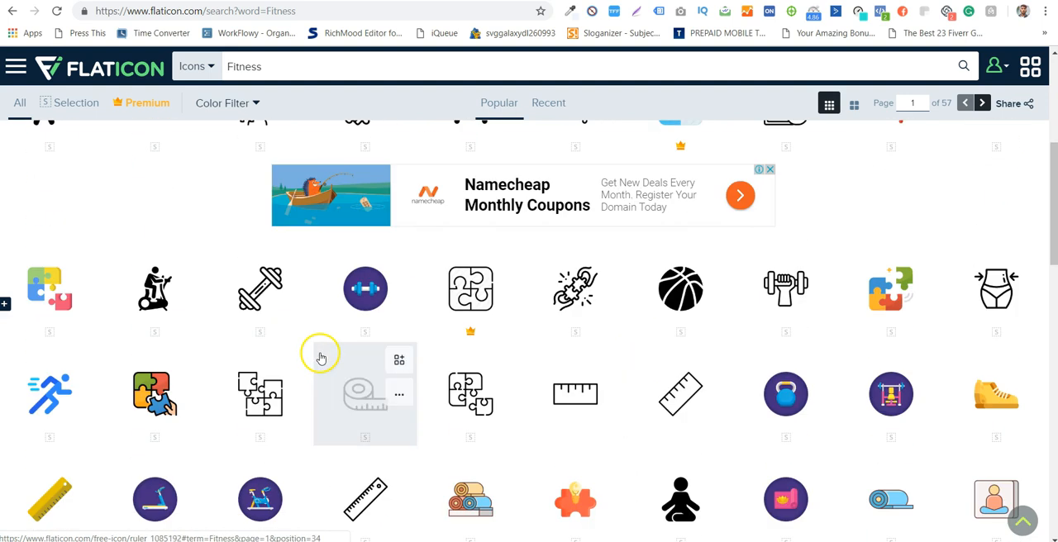
{"action": "left_click", "coordinate": [232, 282]}
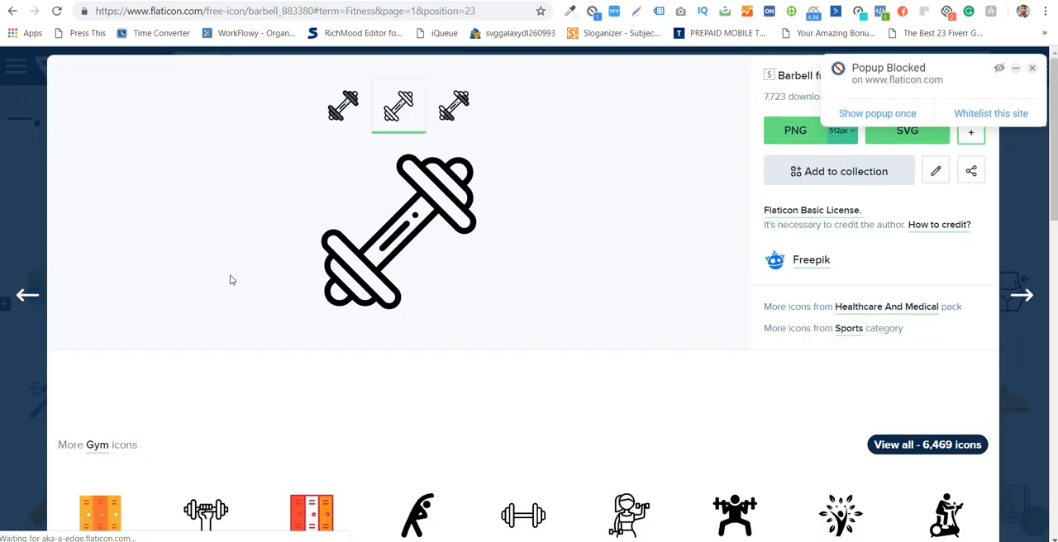
- Switch to the gray-filled Barbell icon variant and download it as a free 512px PNG
{"action": "scroll", "coordinate": [307, 303], "scroll_direction": "down", "scroll_amount": 3}
{"action": "scroll", "coordinate": [378, 276], "scroll_direction": "down", "scroll_amount": 1}
{"action": "scroll", "coordinate": [583, 290], "scroll_direction": "up", "scroll_amount": 4}
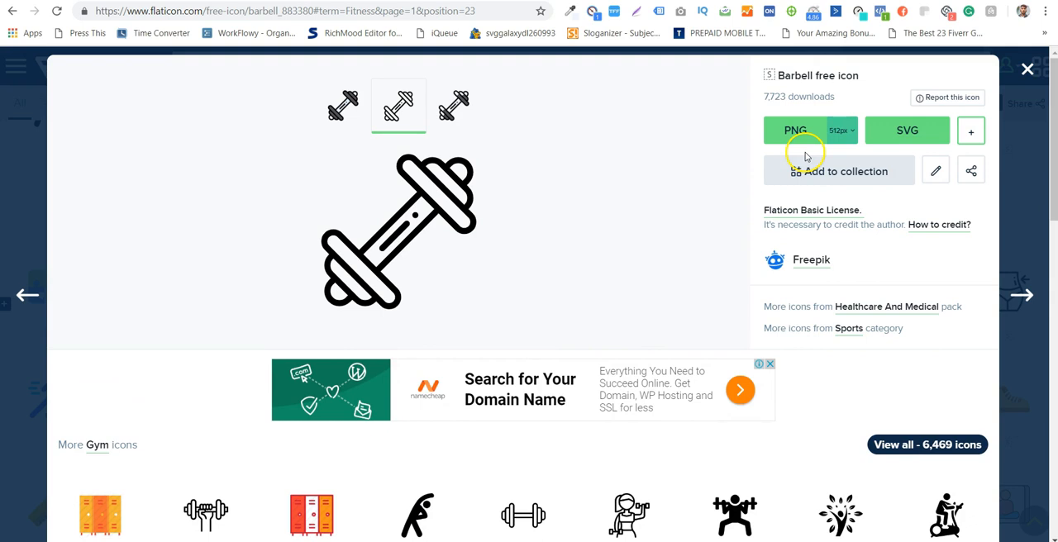
{"action": "left_click", "coordinate": [452, 104]}
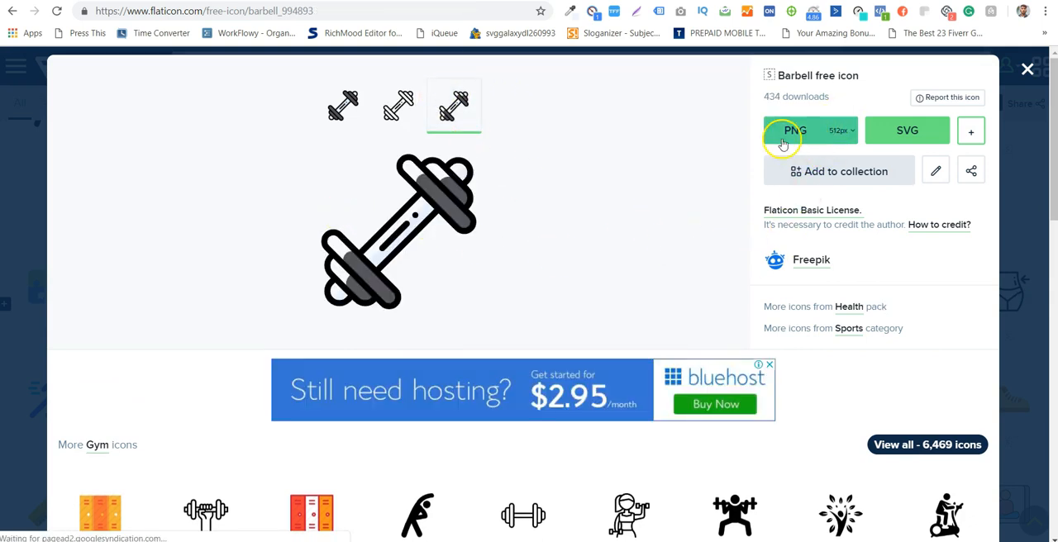
{"action": "left_click", "coordinate": [838, 131]}
{"action": "left_click", "coordinate": [837, 131]}
{"action": "left_click", "coordinate": [802, 132]}
{"action": "left_click", "coordinate": [699, 337]}
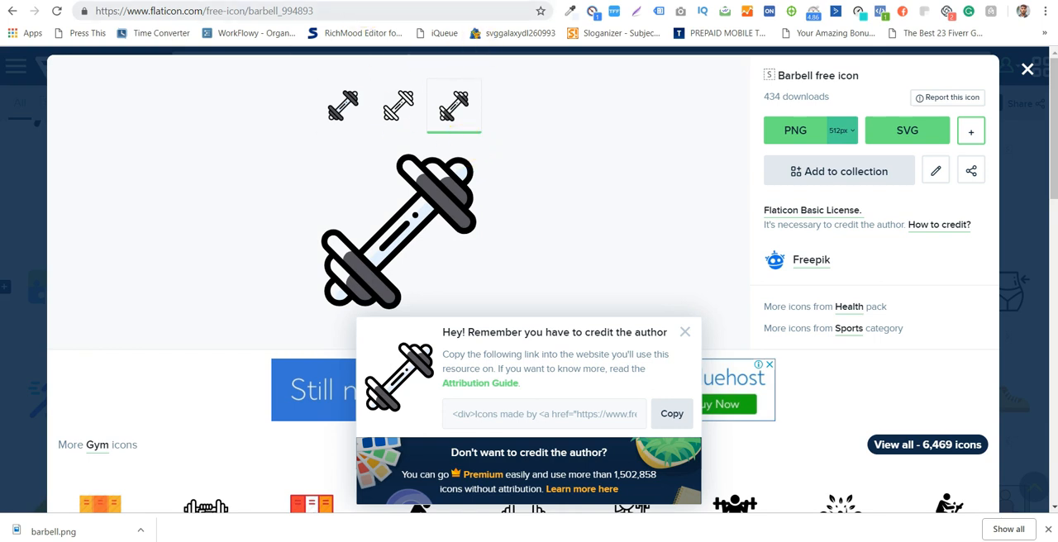
- Return to the WordPress customizer, upload barbell.png to the media library and select it as the site icon
{"action": "left_click", "coordinate": [361, 0]}
{"action": "left_click_drag", "start_coordinate": [94, 524], "coordinate": [562, 293]}
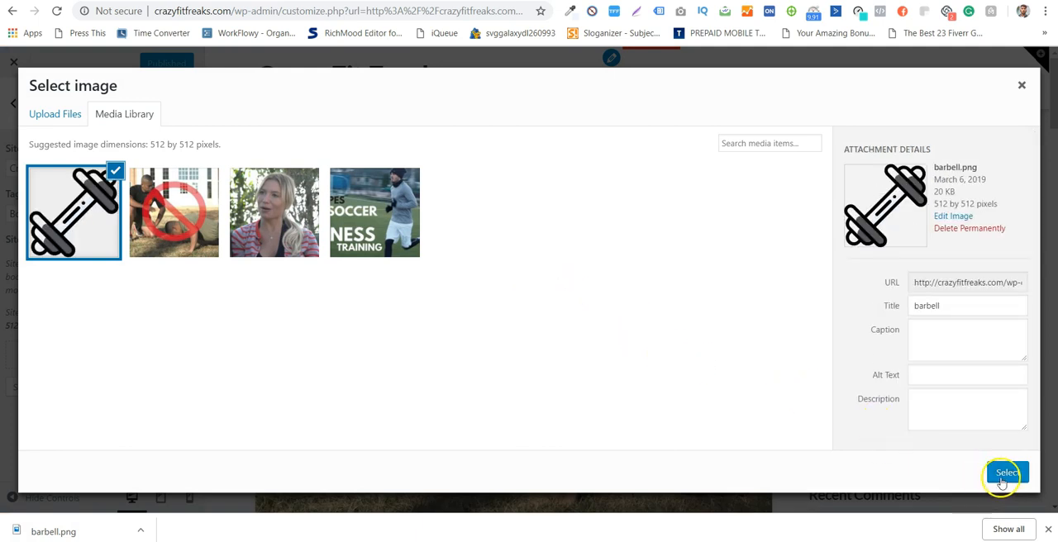
{"action": "left_click", "coordinate": [1005, 473]}
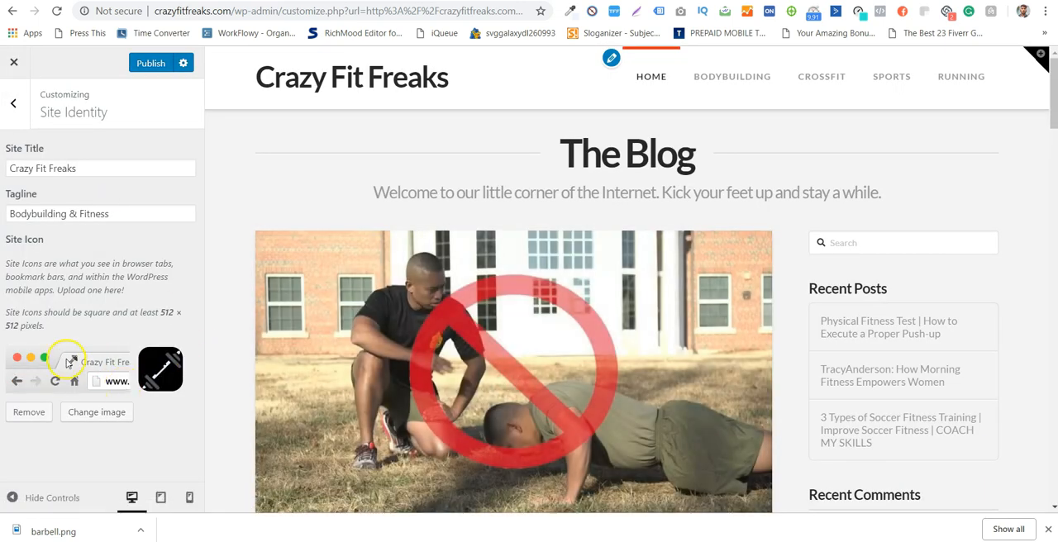
- Open the Main Menu in the customizer and review its items, locations and options
{"action": "left_click", "coordinate": [14, 103]}
{"action": "left_click", "coordinate": [139, 238]}
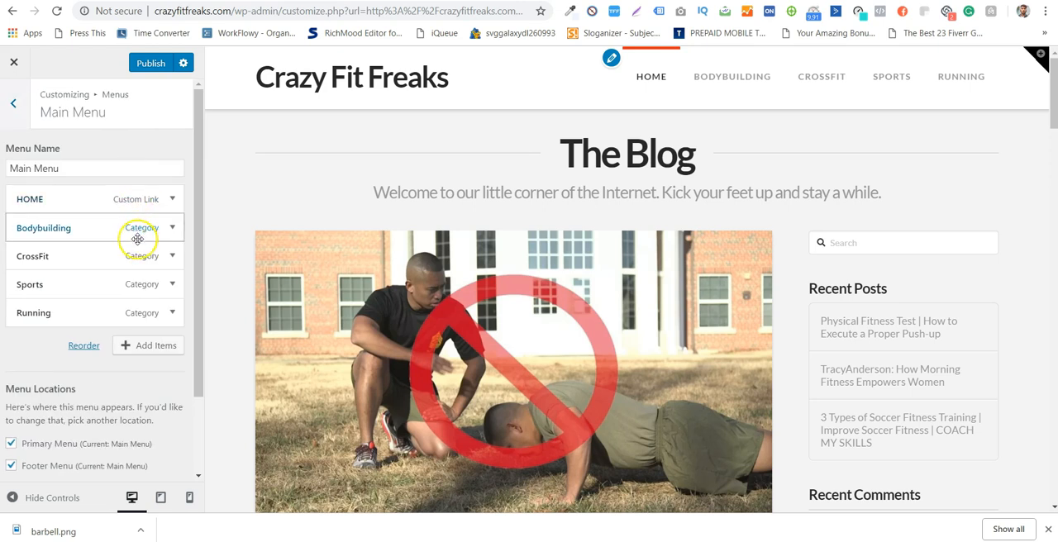
{"action": "scroll", "coordinate": [136, 236], "scroll_direction": "down", "scroll_amount": 2}
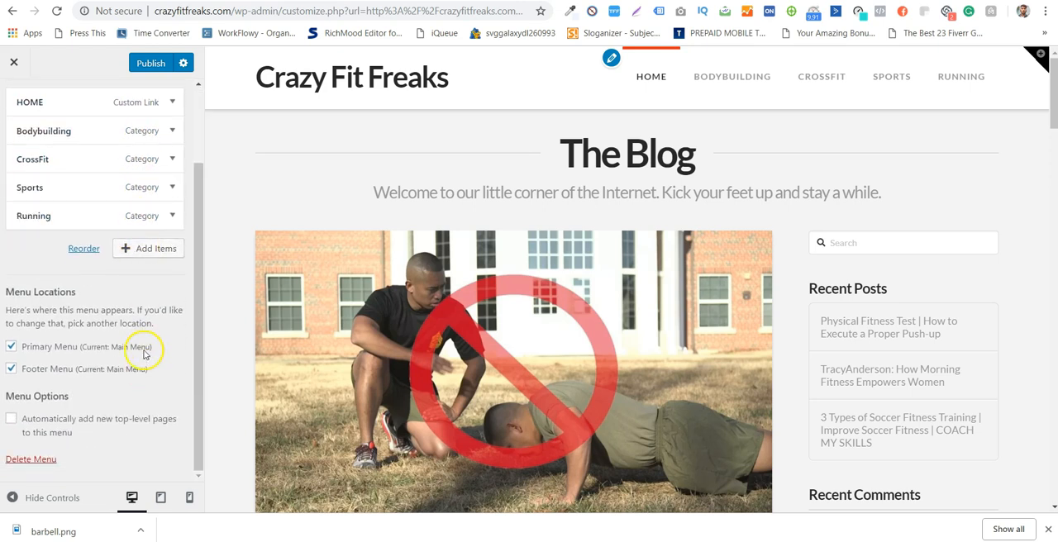
{"action": "scroll", "coordinate": [104, 229], "scroll_direction": "up", "scroll_amount": 3}
{"action": "scroll", "coordinate": [104, 198], "scroll_direction": "down", "scroll_amount": 2}
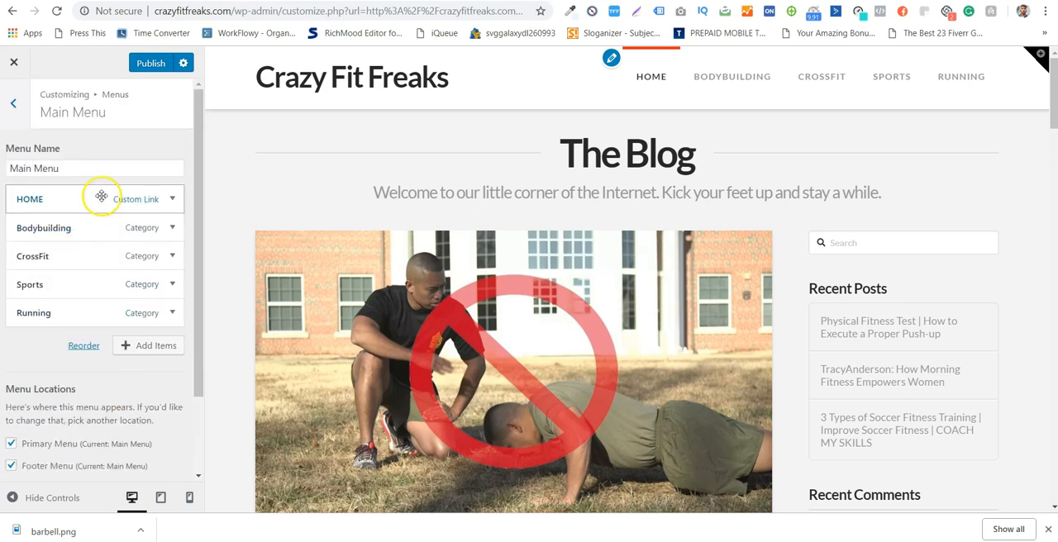
{"action": "scroll", "coordinate": [104, 169], "scroll_direction": "down", "scroll_amount": 1}
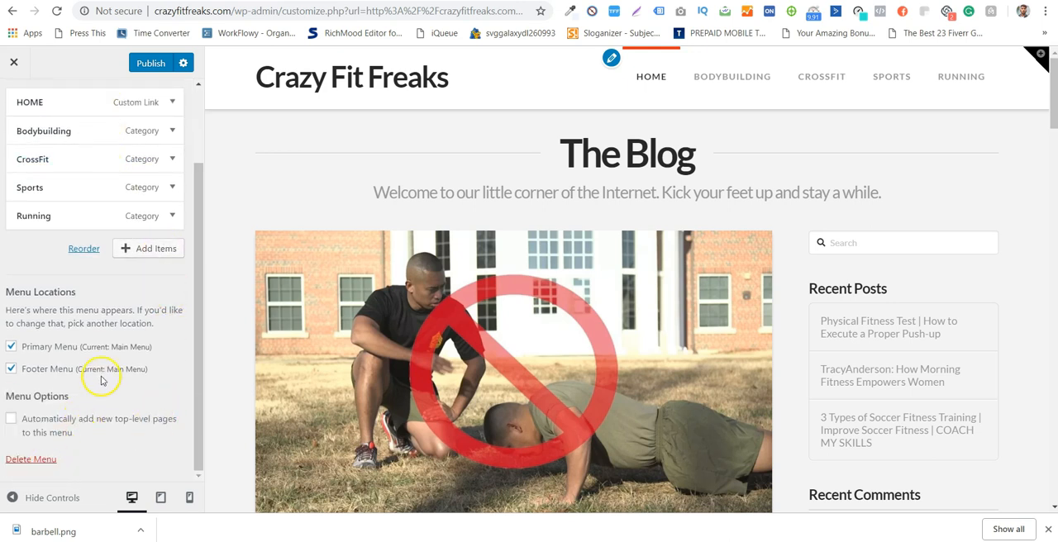
{"action": "scroll", "coordinate": [36, 212], "scroll_direction": "up", "scroll_amount": 2}
{"action": "left_click", "coordinate": [25, 121]}
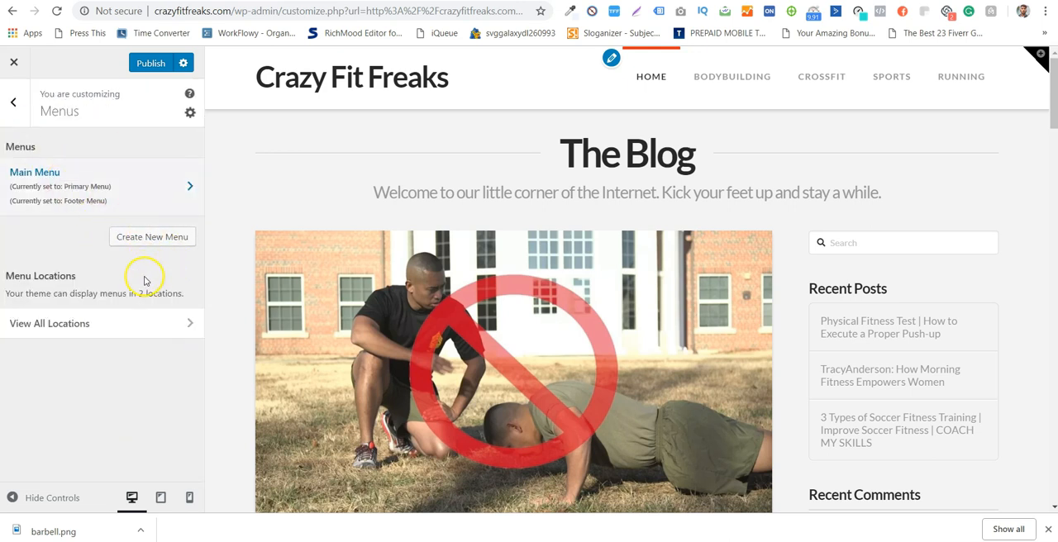
- Check the footer in the site preview and unassign the Main Menu from the Footer Menu location
{"action": "scroll", "coordinate": [513, 337], "scroll_direction": "down", "scroll_amount": 10}
{"action": "scroll", "coordinate": [514, 338], "scroll_direction": "down", "scroll_amount": 5}
{"action": "scroll", "coordinate": [835, 357], "scroll_direction": "down", "scroll_amount": 7}
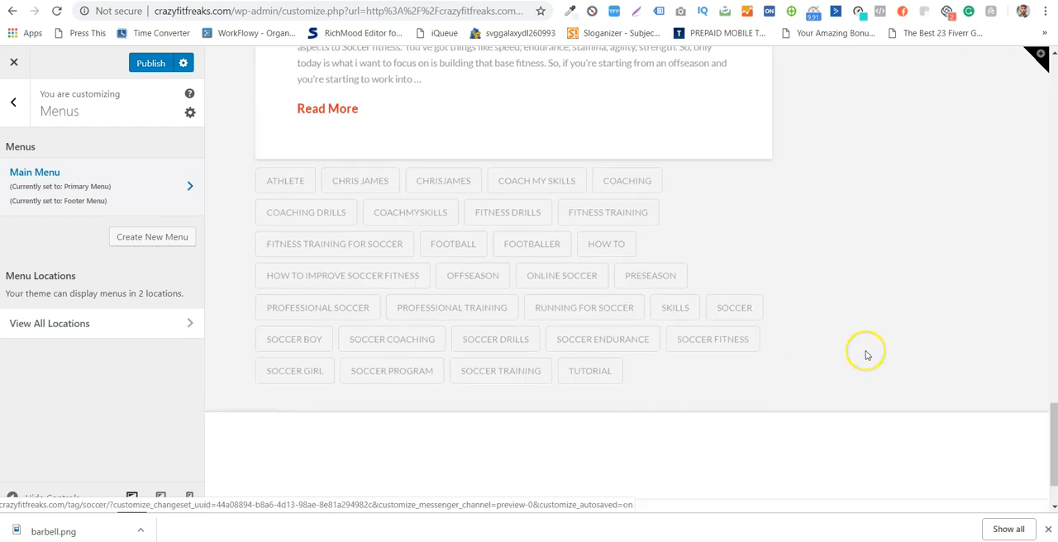
{"action": "scroll", "coordinate": [852, 353], "scroll_direction": "down", "scroll_amount": 1}
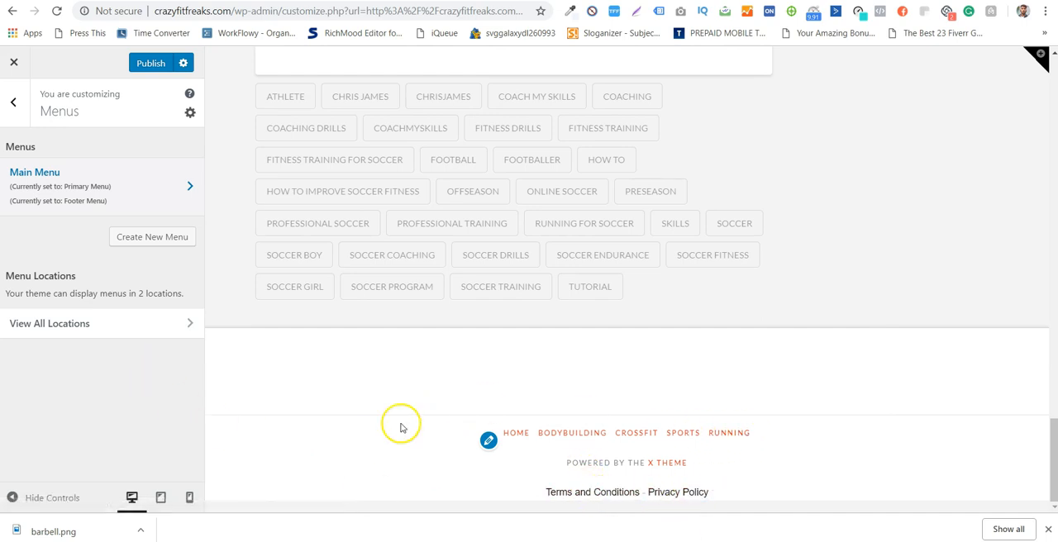
{"action": "left_click", "coordinate": [91, 195]}
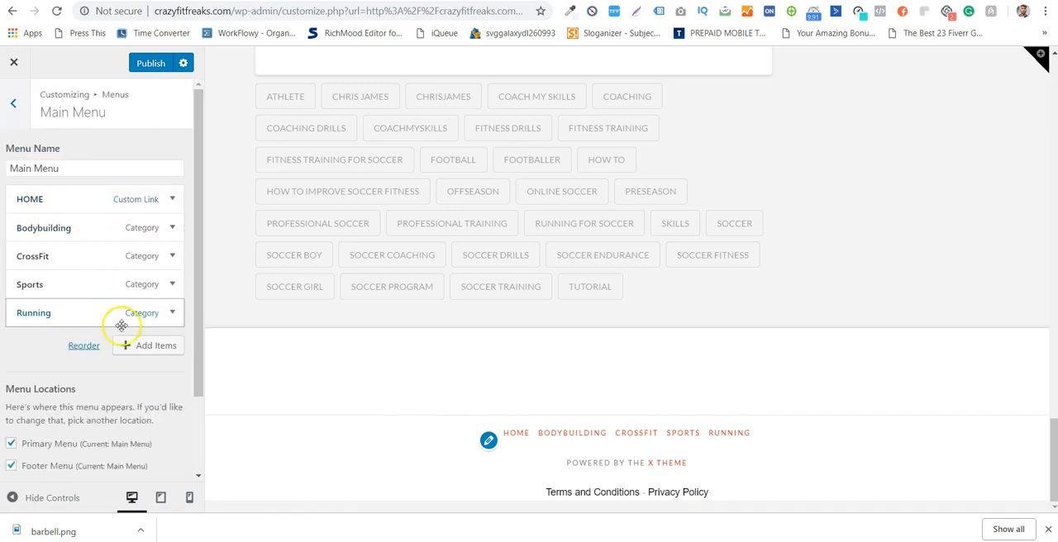
{"action": "scroll", "coordinate": [103, 347], "scroll_direction": "down", "scroll_amount": 2}
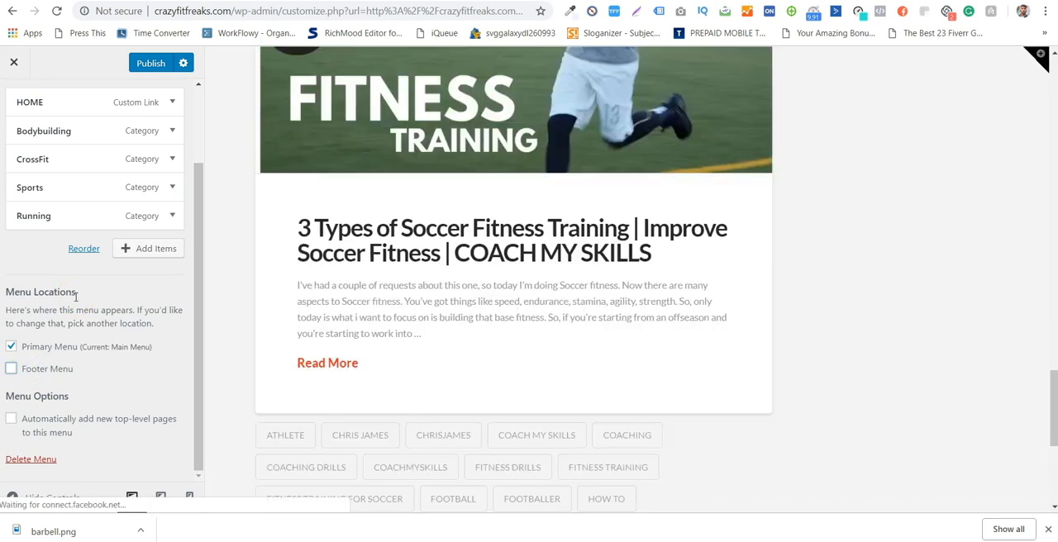
{"action": "scroll", "coordinate": [708, 334], "scroll_direction": "down", "scroll_amount": 5}
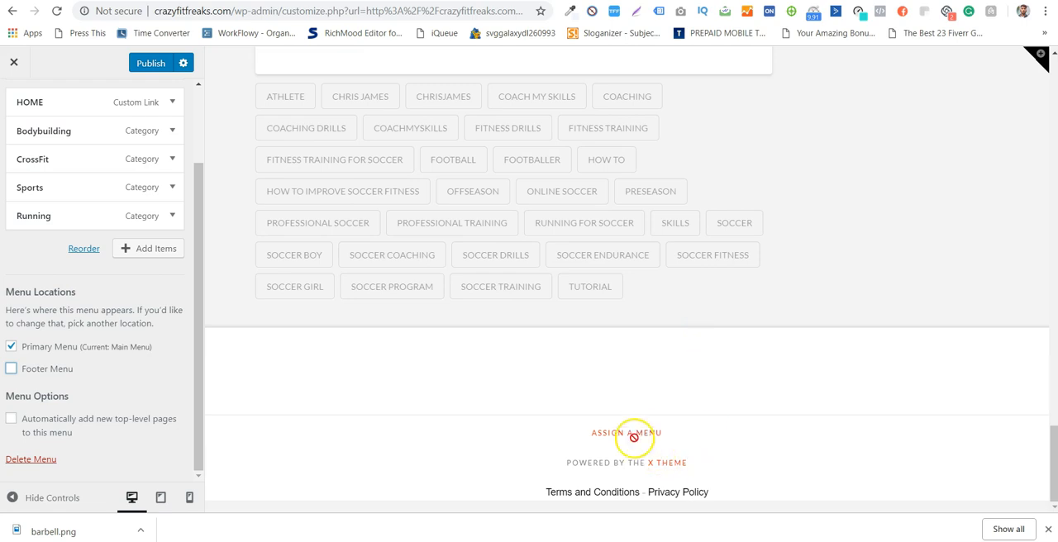
{"action": "scroll", "coordinate": [33, 135], "scroll_direction": "up", "scroll_amount": 2}
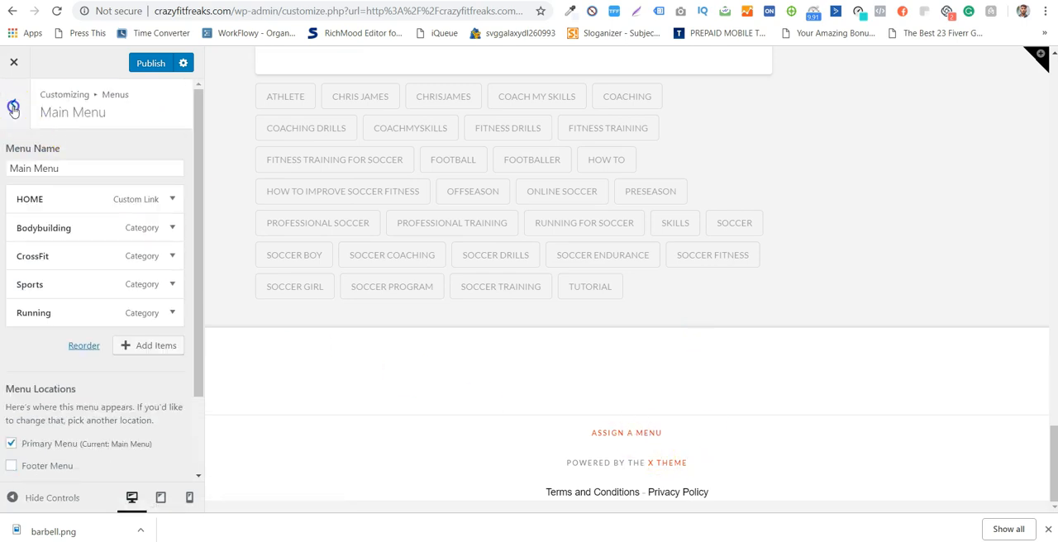
- Create a new menu named "Footer Menu" and assign it to the Footer Menu location
{"action": "left_click", "coordinate": [13, 109]}
{"action": "left_click", "coordinate": [160, 222]}
{"action": "left_click", "coordinate": [132, 165]}
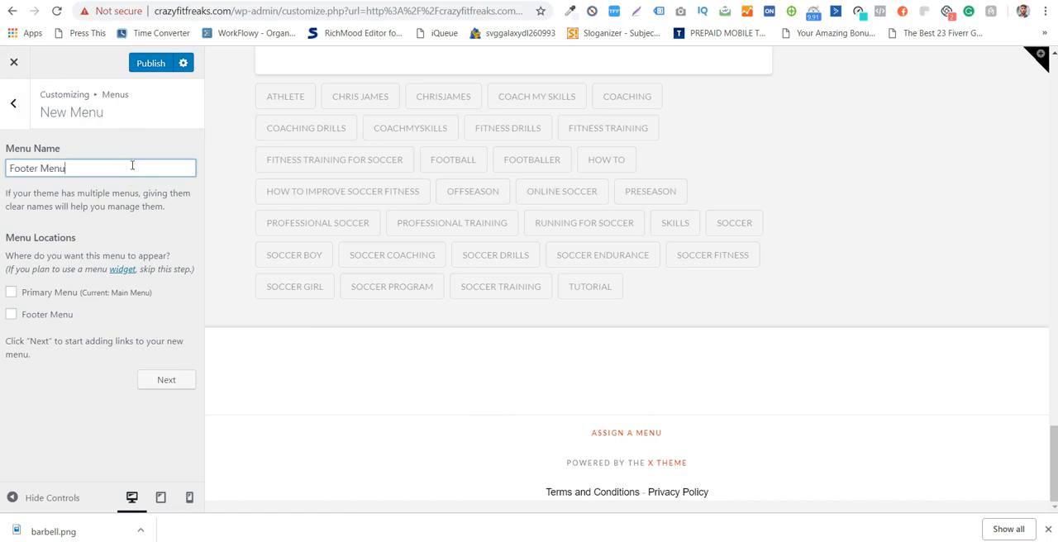
{"action": "left_click", "coordinate": [51, 317]}
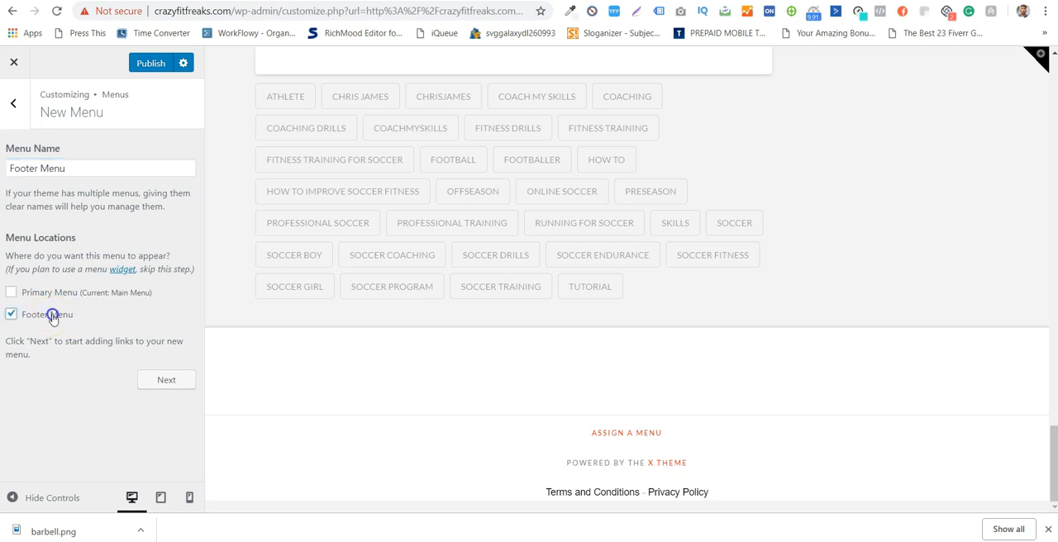
{"action": "left_click", "coordinate": [156, 383]}
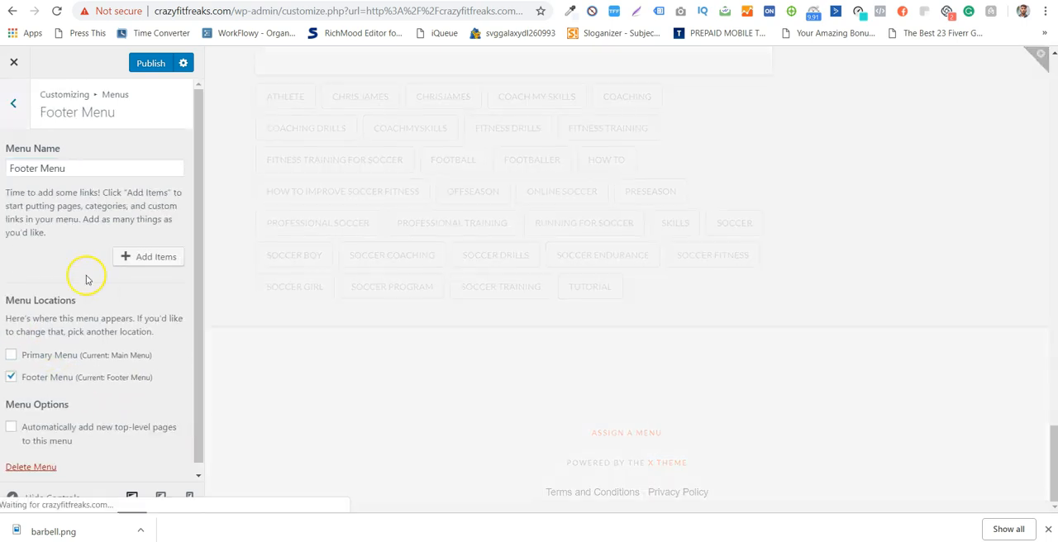
- Add the Terms and Conditions and Privacy Policy legal pages to the Footer Menu
{"action": "left_click", "coordinate": [126, 253]}
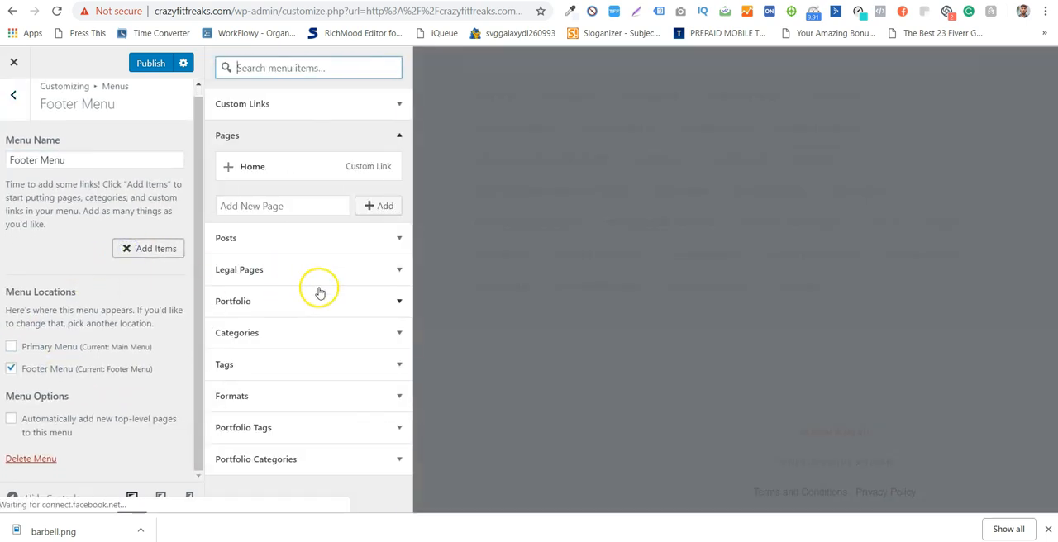
{"action": "left_click", "coordinate": [343, 272]}
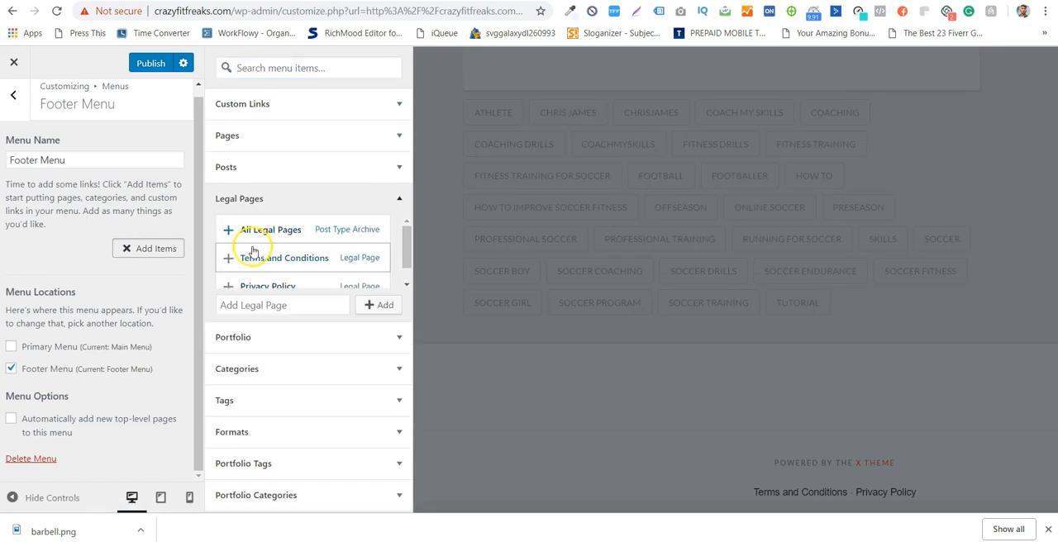
{"action": "scroll", "coordinate": [235, 249], "scroll_direction": "down", "scroll_amount": 1}
{"action": "left_click", "coordinate": [229, 238]}
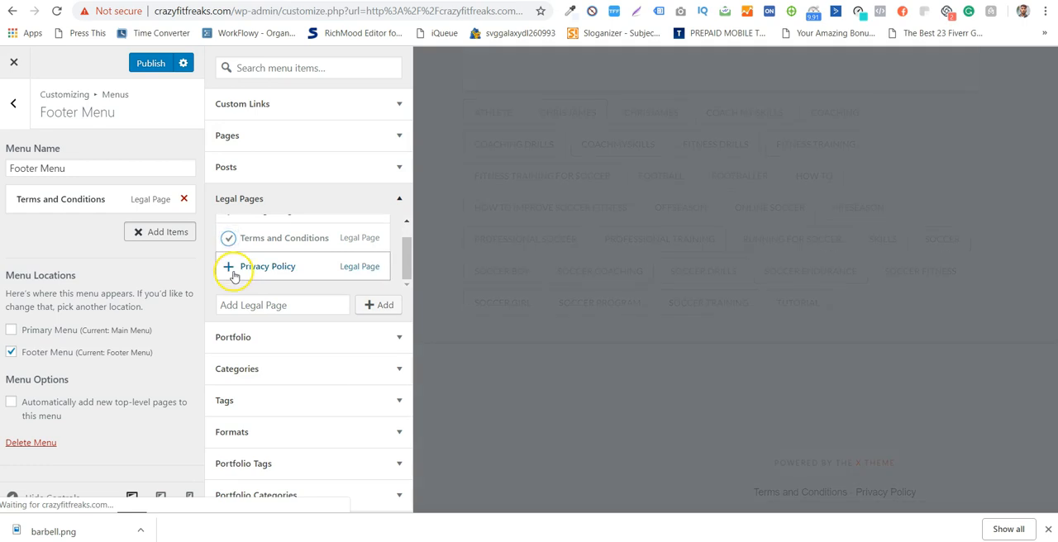
{"action": "left_click", "coordinate": [229, 271]}
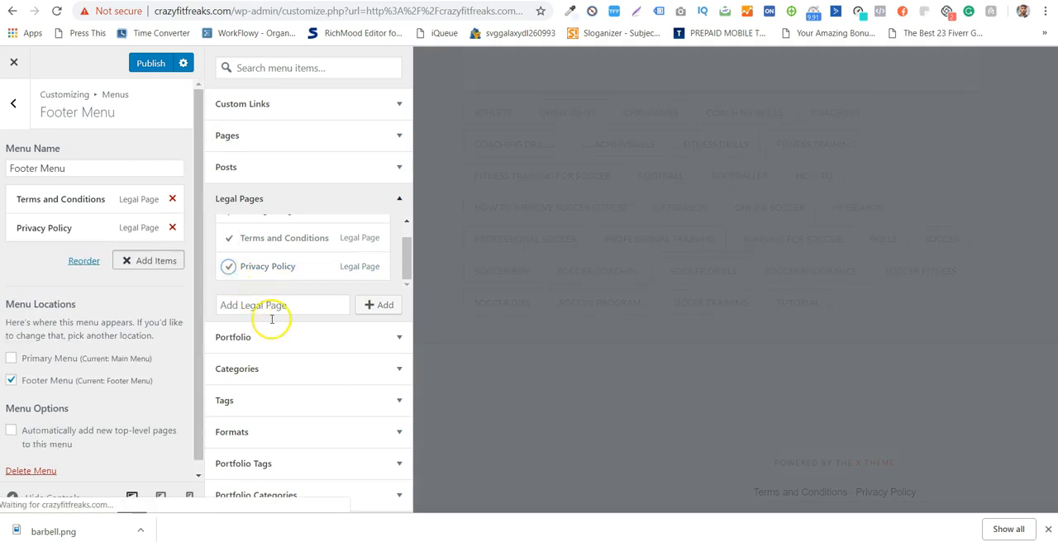
{"action": "left_click", "coordinate": [322, 108]}
{"action": "left_click", "coordinate": [322, 133]}
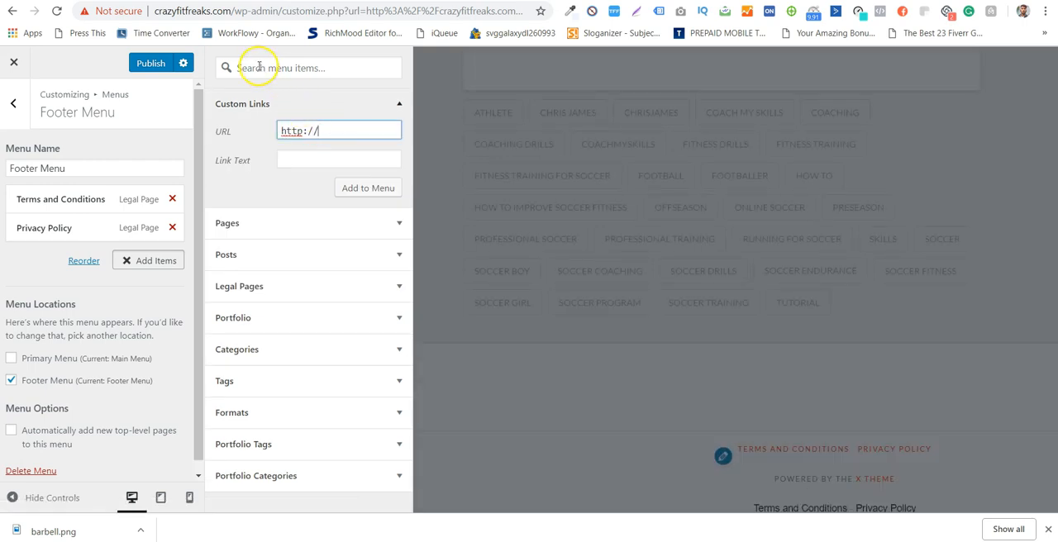
{"action": "left_click_drag", "start_coordinate": [232, 12], "coordinate": [154, 11]}
{"action": "key", "text": "ctrl+c"}
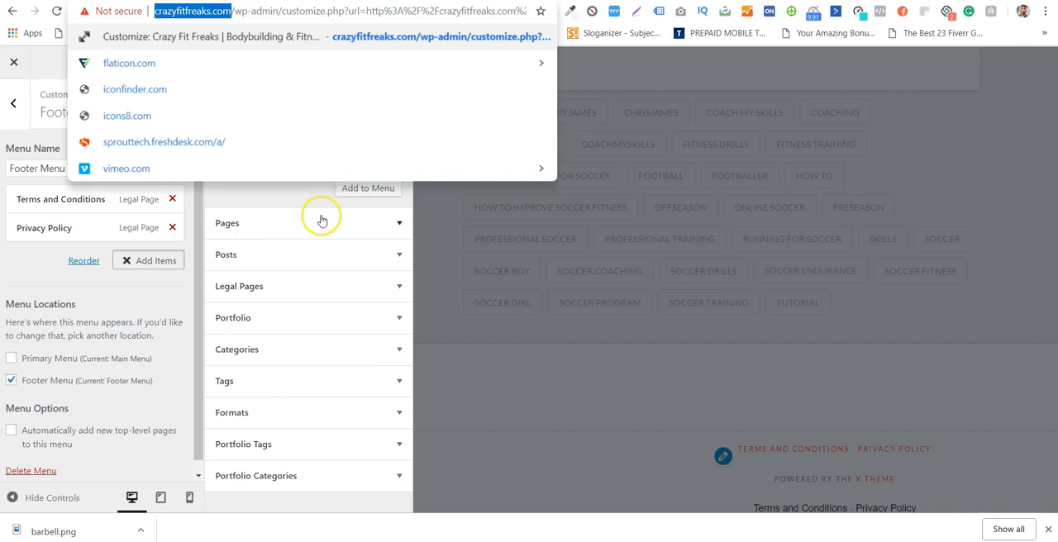
{"action": "left_click", "coordinate": [279, 191]}
{"action": "left_click", "coordinate": [323, 130]}
{"action": "key", "text": "ctrl+v"}
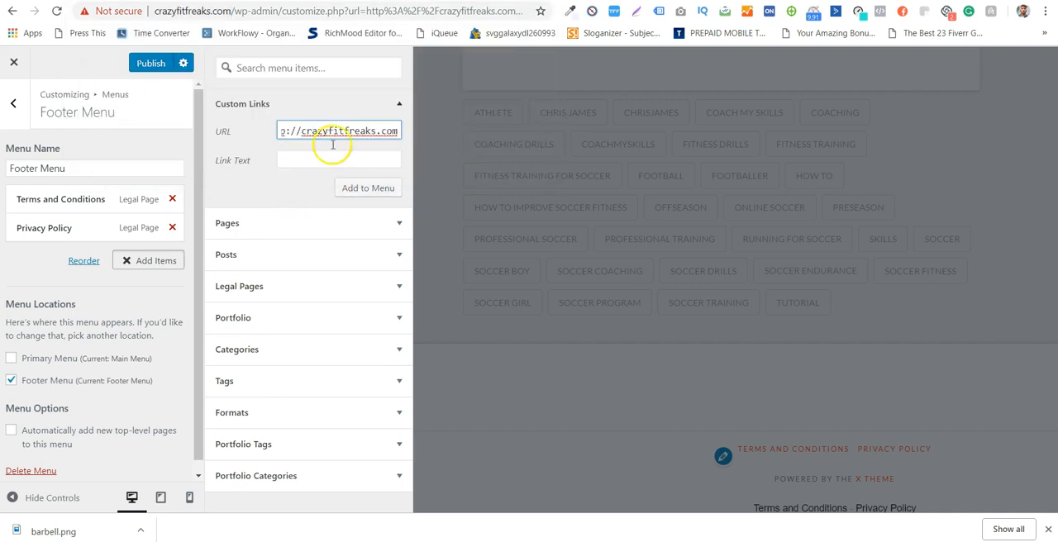
{"action": "left_click", "coordinate": [345, 160]}
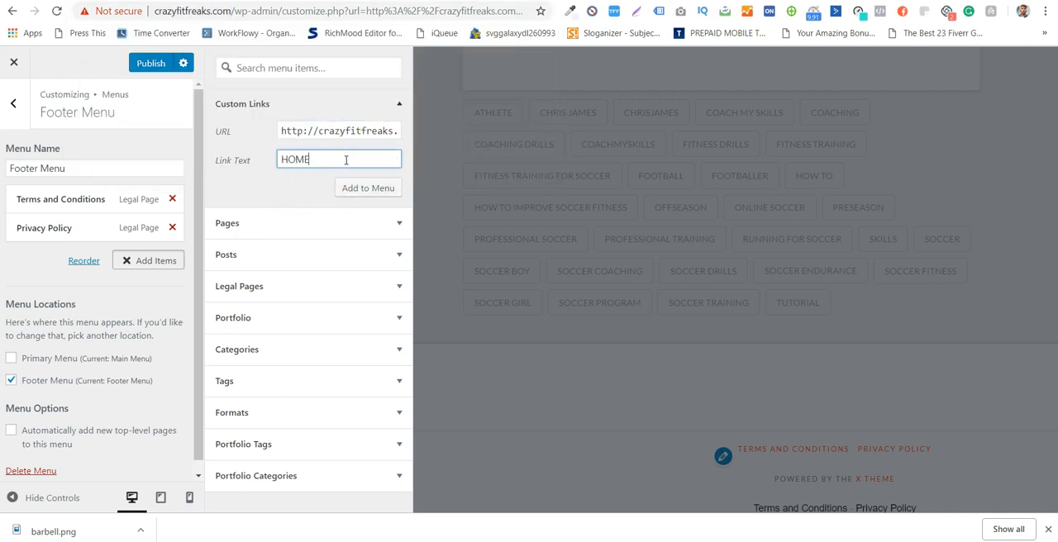
{"action": "left_click", "coordinate": [339, 190]}
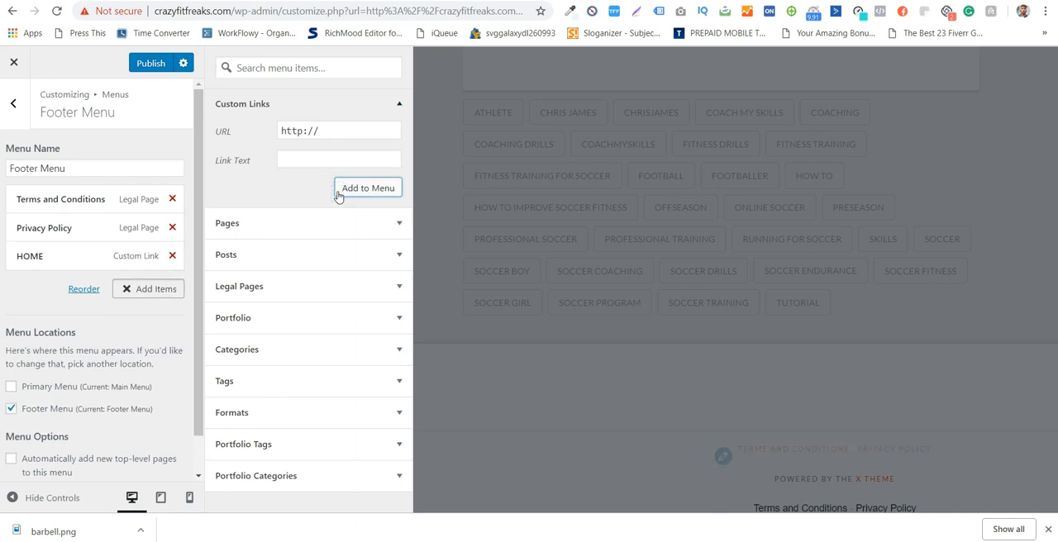
{"action": "left_click_drag", "start_coordinate": [77, 255], "coordinate": [76, 201]}
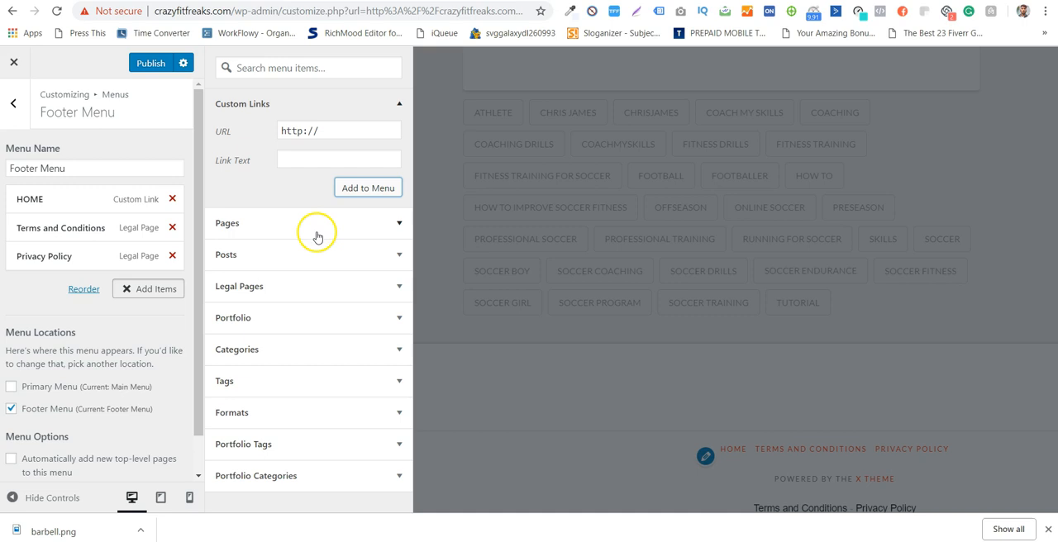
- Add the Sports, CrossFit and Bodybuilding categories to the Footer Menu and check the remaining categories
{"action": "left_click", "coordinate": [316, 257]}
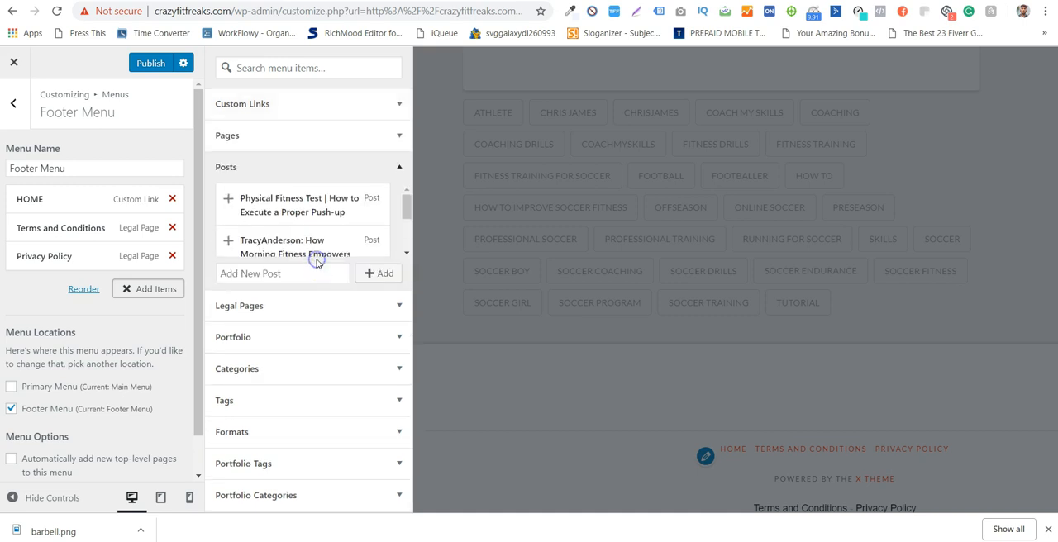
{"action": "left_click", "coordinate": [305, 165]}
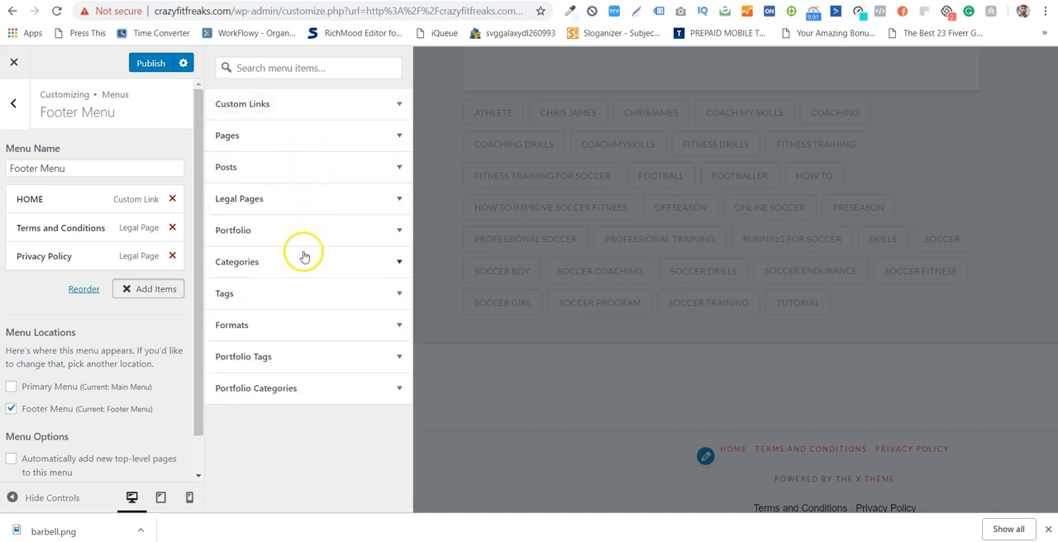
{"action": "left_click", "coordinate": [304, 255]}
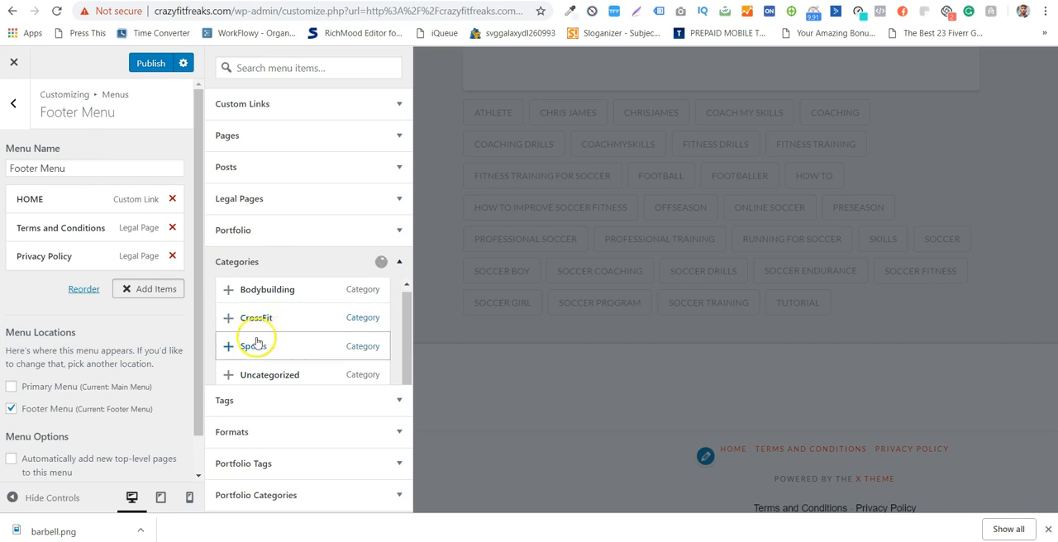
{"action": "left_click", "coordinate": [228, 346]}
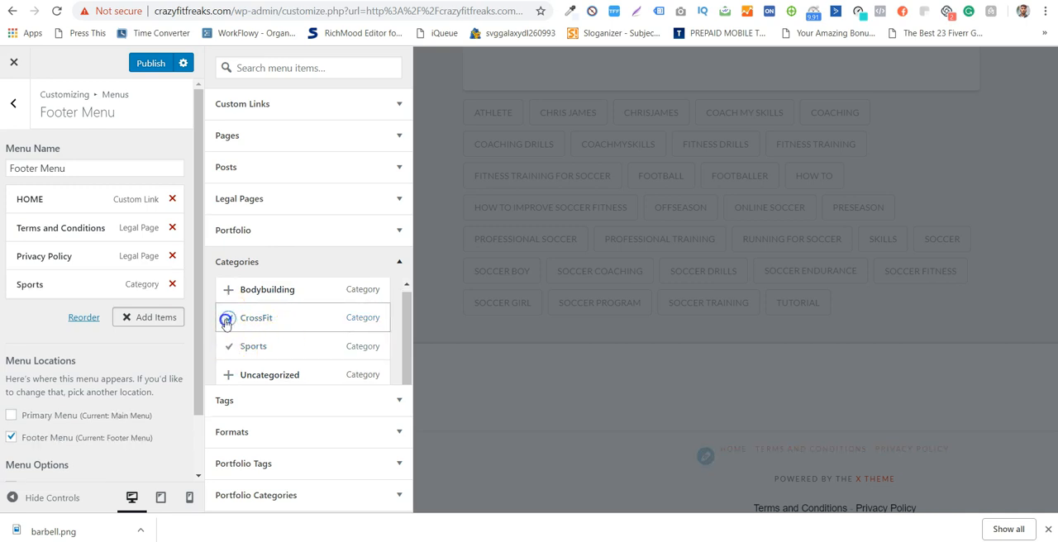
{"action": "left_click", "coordinate": [226, 319]}
{"action": "left_click", "coordinate": [227, 290]}
{"action": "left_click", "coordinate": [405, 325]}
{"action": "left_click_drag", "start_coordinate": [405, 324], "coordinate": [404, 364]}
{"action": "left_click", "coordinate": [361, 483]}
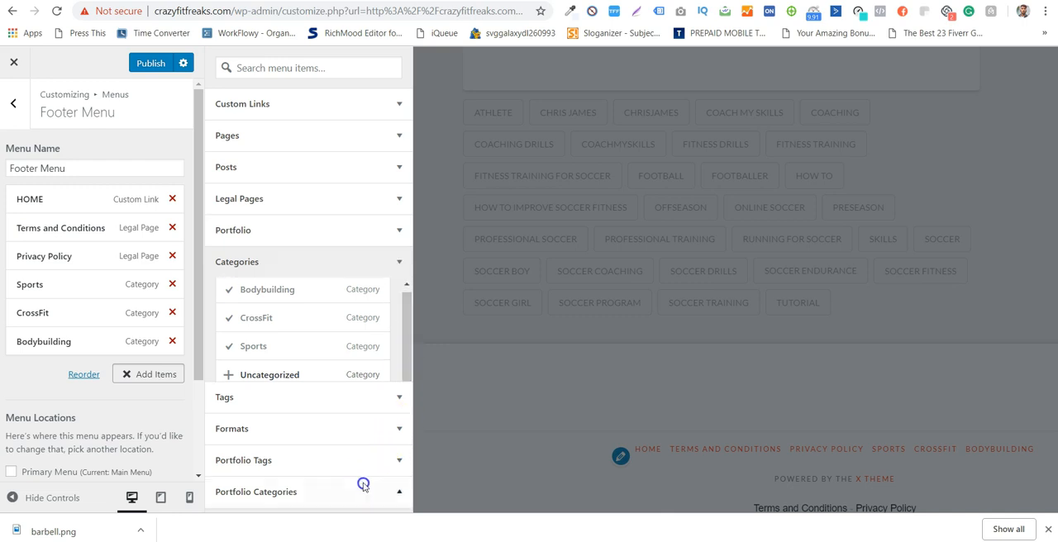
{"action": "left_click", "coordinate": [358, 263]}
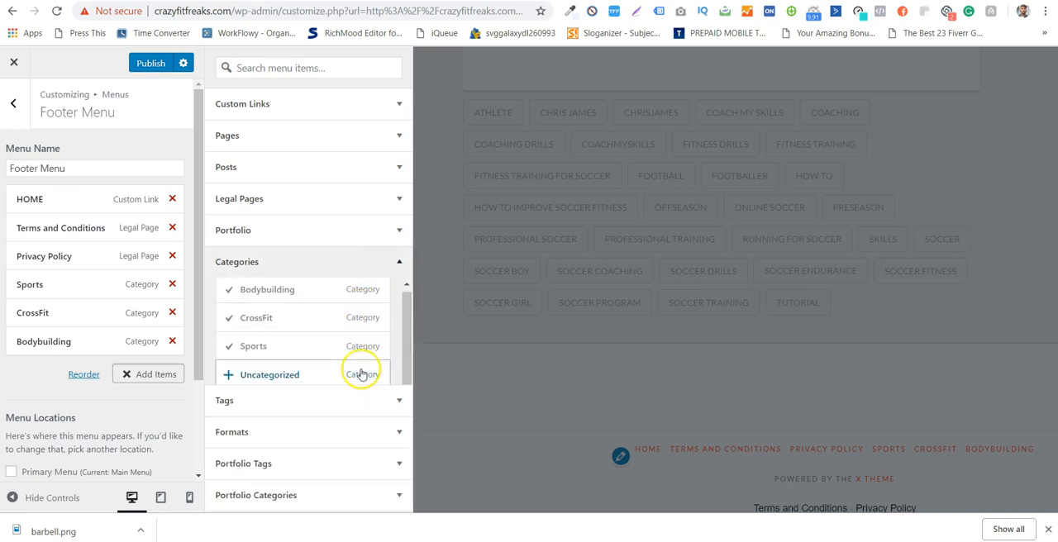
- Move the Terms and Conditions and Privacy Policy items below the category items at the end of the Footer Menu
{"action": "left_click_drag", "start_coordinate": [102, 228], "coordinate": [93, 344]}
{"action": "left_click_drag", "start_coordinate": [69, 230], "coordinate": [58, 354]}
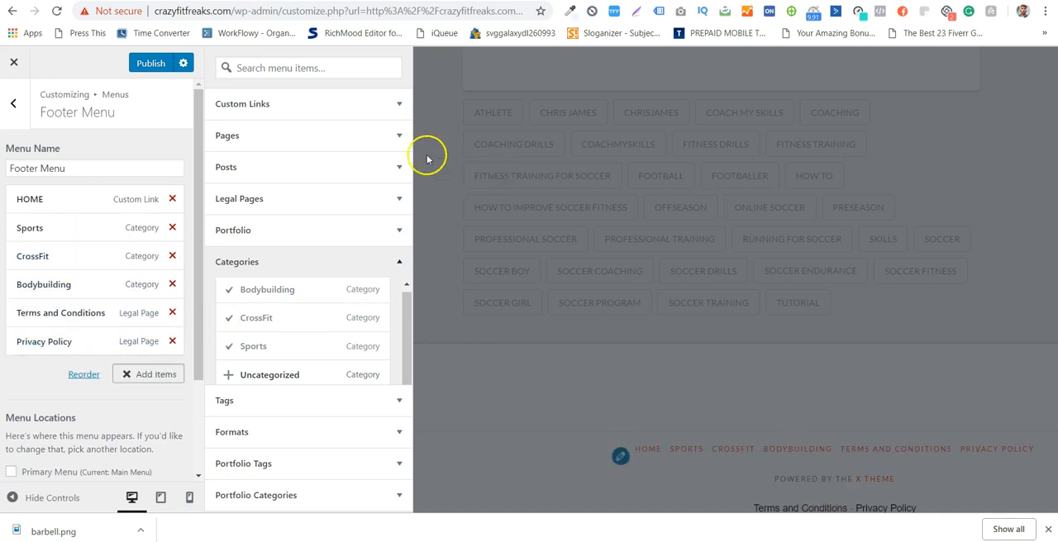
{"action": "left_click", "coordinate": [15, 104]}
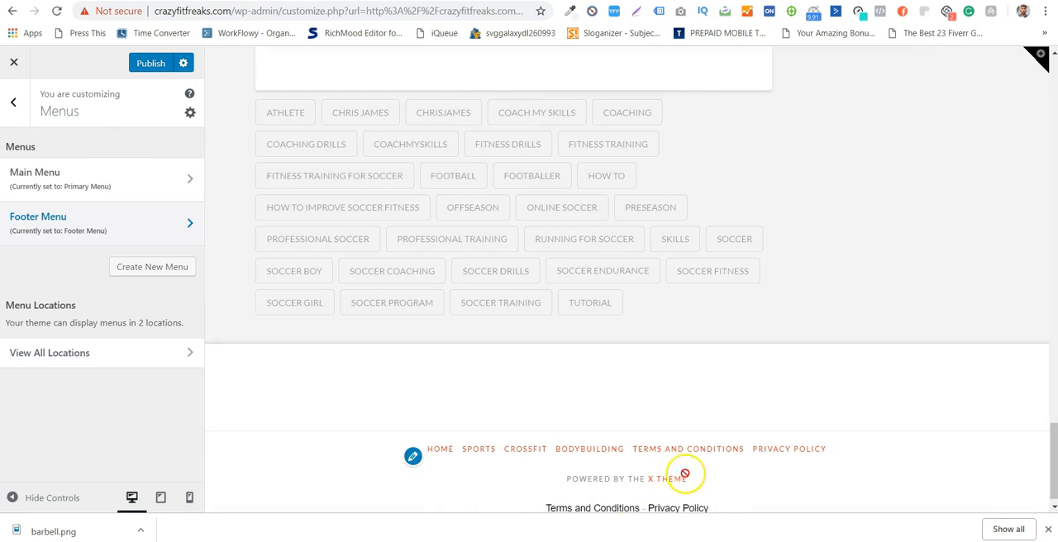
{"action": "scroll", "coordinate": [843, 491], "scroll_direction": "down", "scroll_amount": 1}
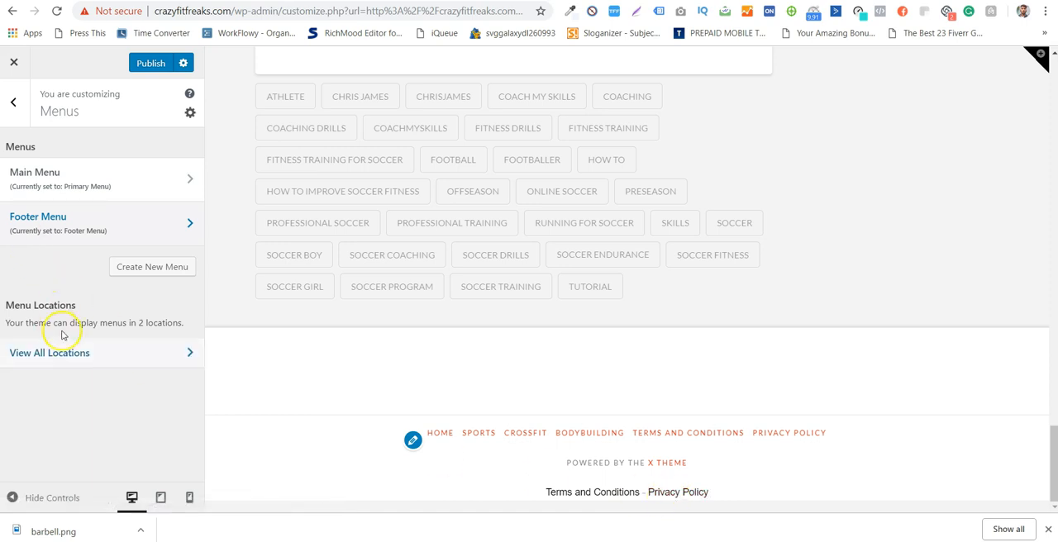
- Check which menus are assigned to the theme's Primary Menu and Footer Menu locations
{"action": "left_click", "coordinate": [77, 353]}
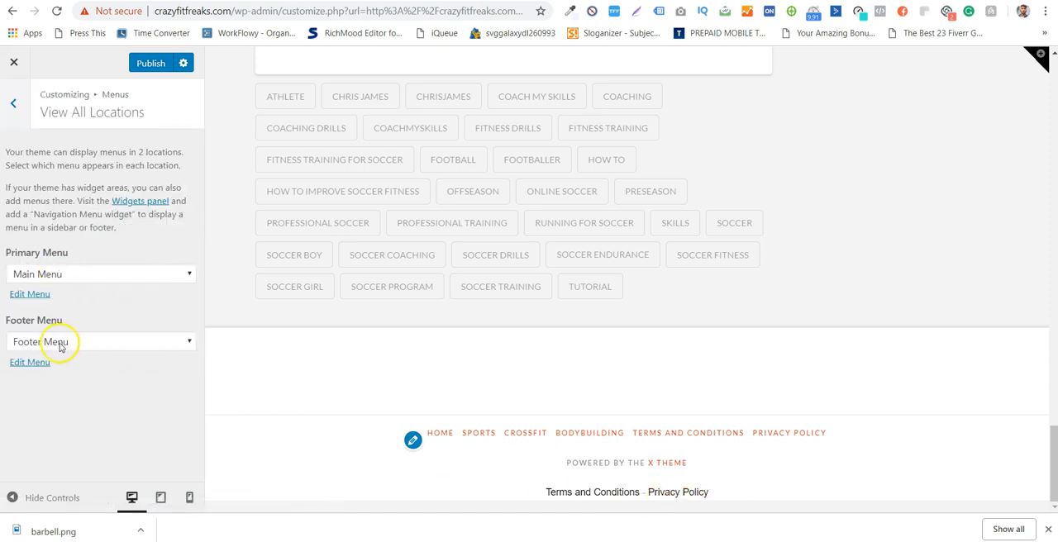
{"action": "left_click", "coordinate": [12, 104]}
{"action": "left_click", "coordinate": [13, 102]}
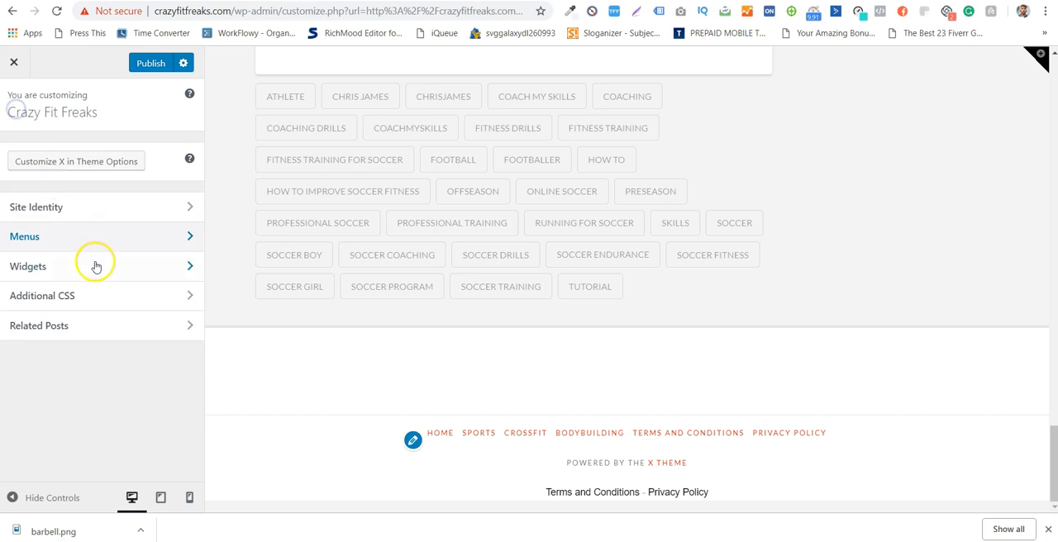
- Open the Main Sidebar widget area and compare its widgets with the sidebar in the site preview
{"action": "left_click", "coordinate": [95, 265]}
{"action": "left_click", "coordinate": [106, 239]}
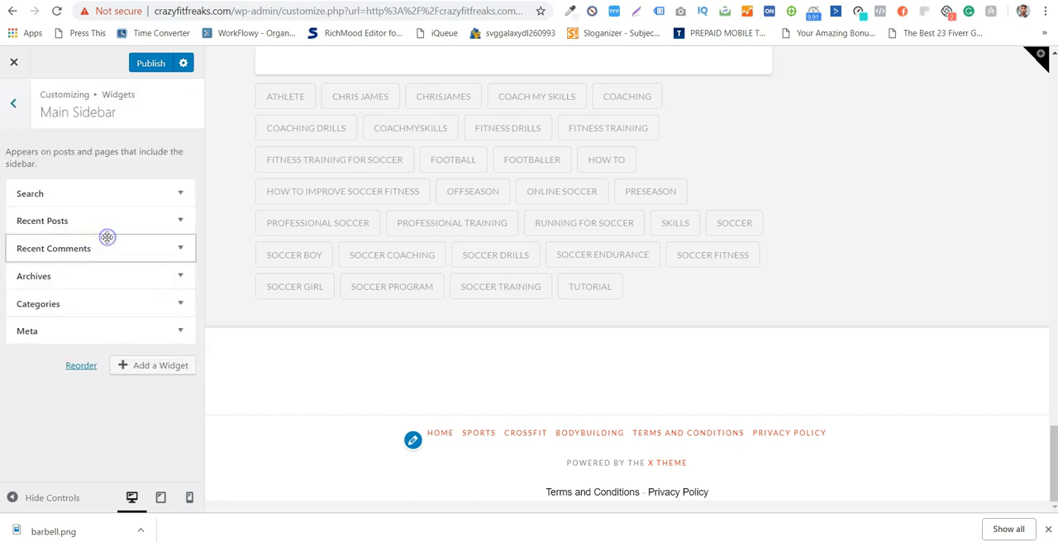
{"action": "scroll", "coordinate": [819, 250], "scroll_direction": "up", "scroll_amount": 10}
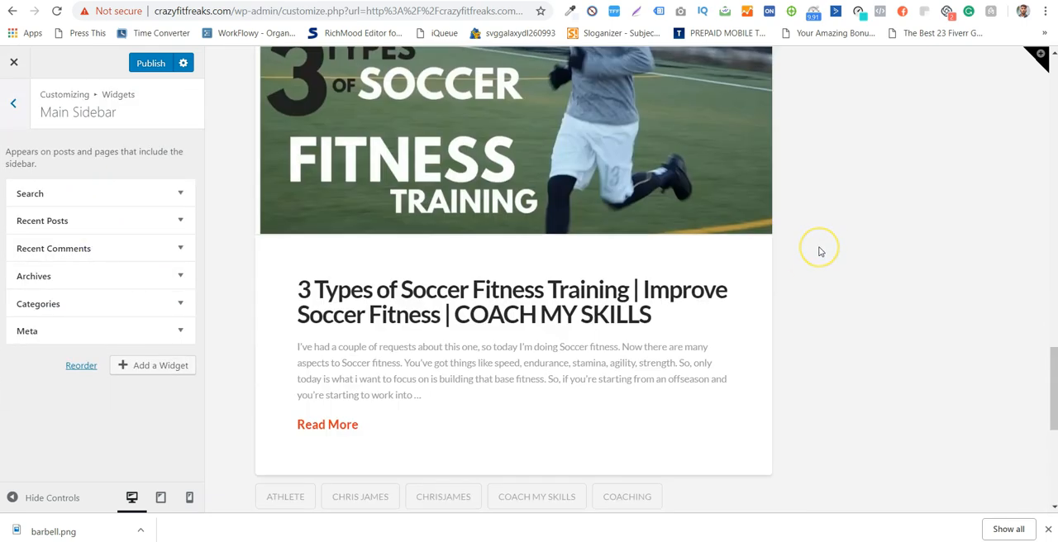
{"action": "scroll", "coordinate": [820, 252], "scroll_direction": "up", "scroll_amount": 10}
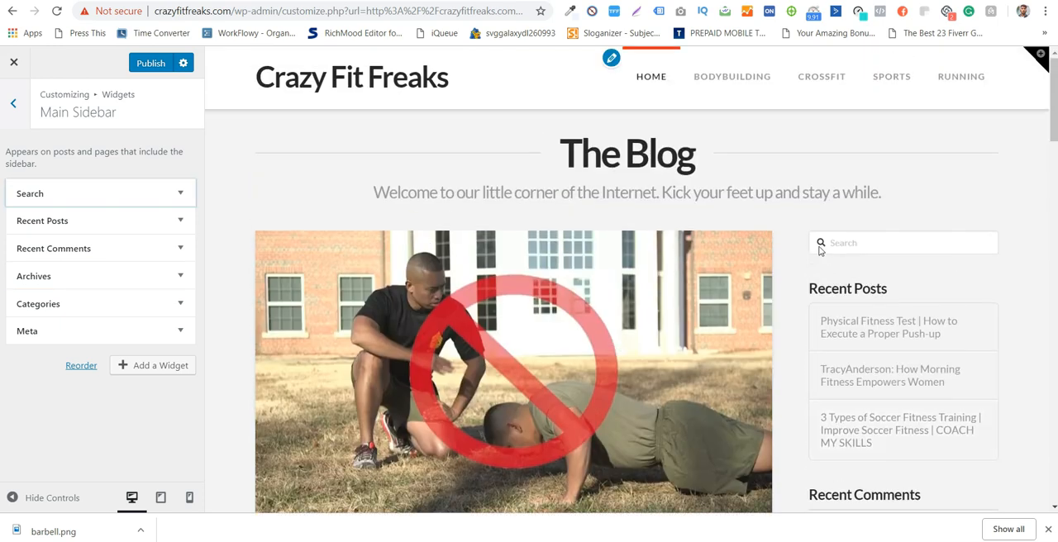
{"action": "scroll", "coordinate": [843, 244], "scroll_direction": "down", "scroll_amount": 1}
{"action": "scroll", "coordinate": [868, 238], "scroll_direction": "down", "scroll_amount": 3}
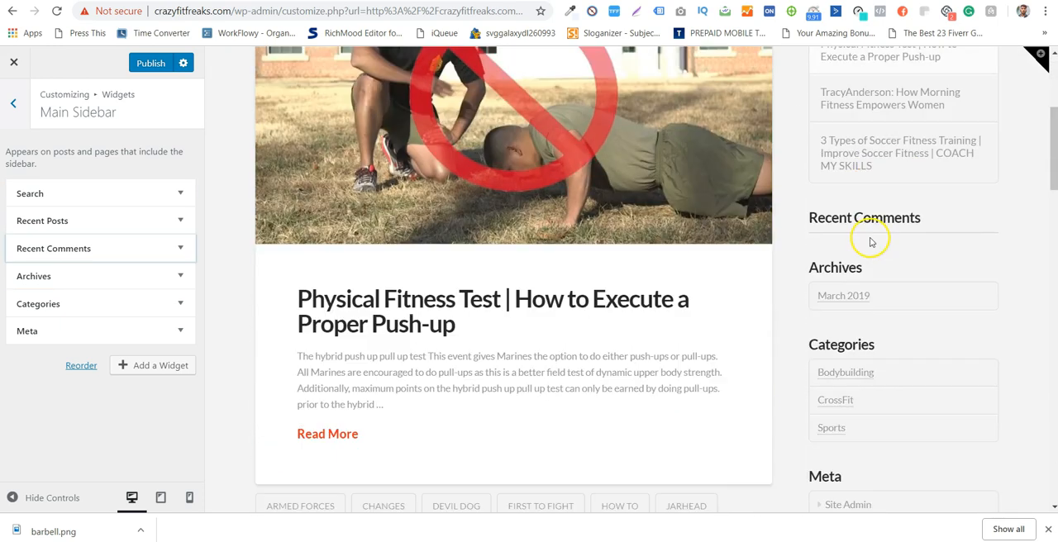
{"action": "scroll", "coordinate": [873, 211], "scroll_direction": "down", "scroll_amount": 3}
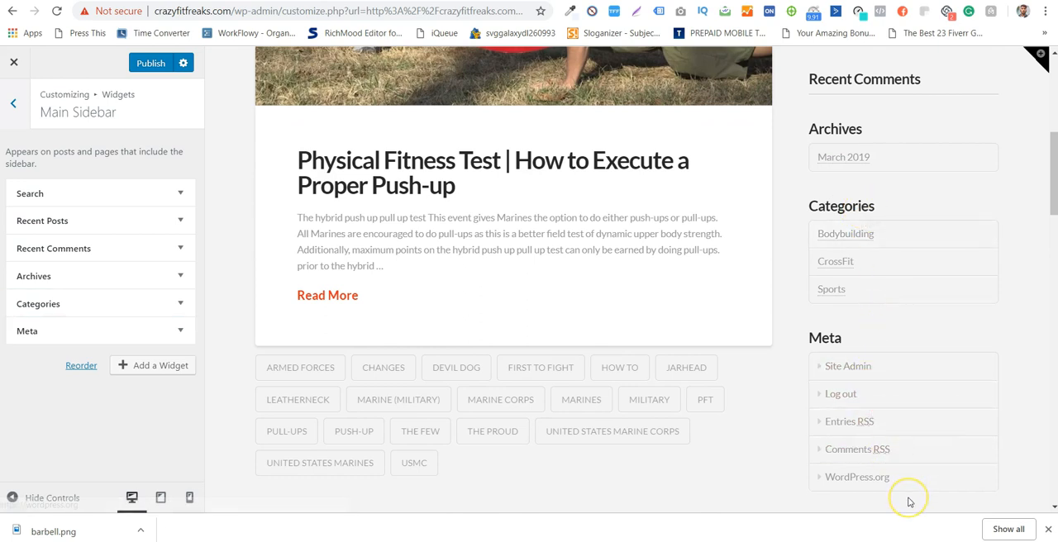
{"action": "scroll", "coordinate": [910, 501], "scroll_direction": "down", "scroll_amount": 2}
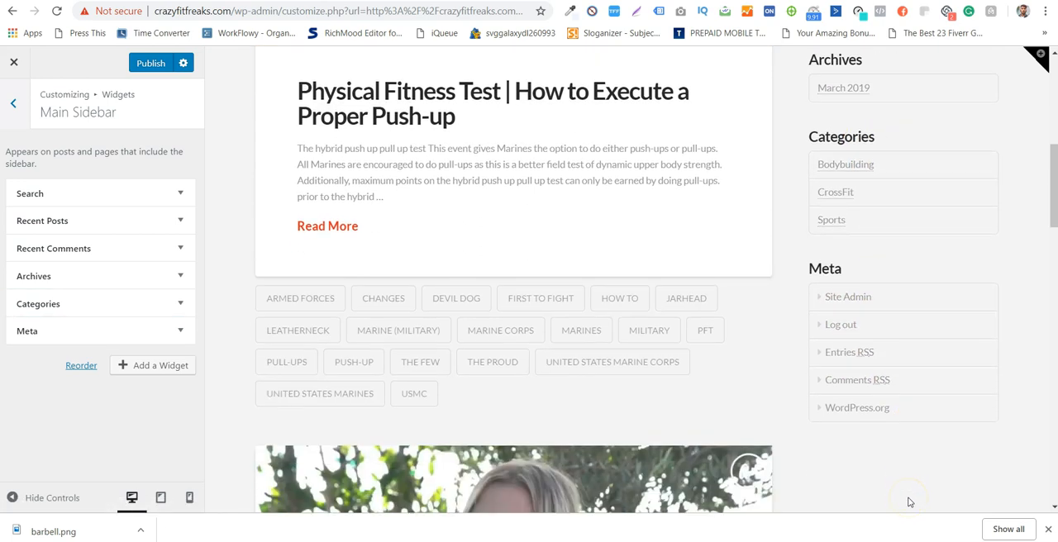
- Add a Calendar widget to the Main Sidebar and inspect it in the site preview
{"action": "left_click", "coordinate": [139, 365]}
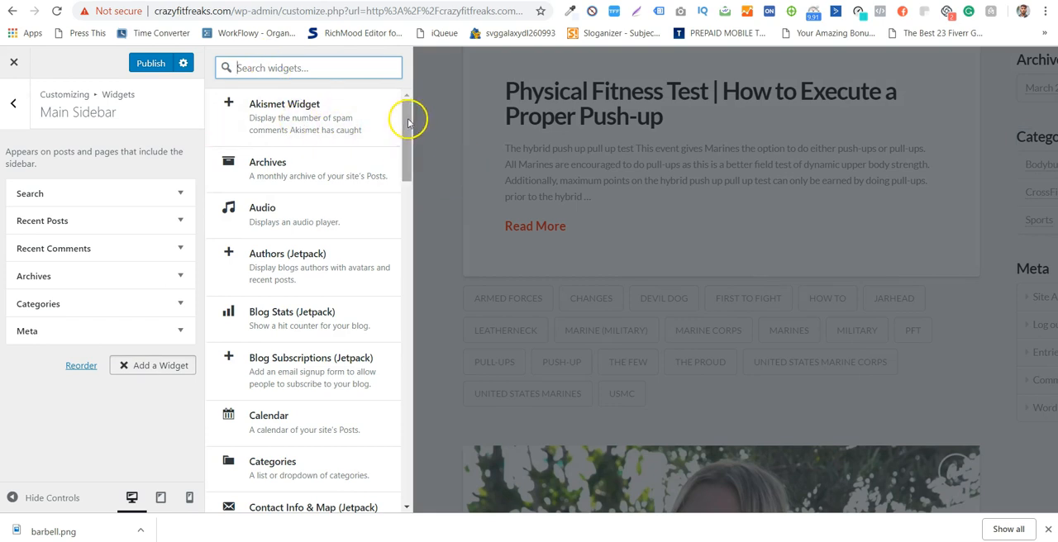
{"action": "left_click_drag", "start_coordinate": [408, 122], "coordinate": [409, 159]}
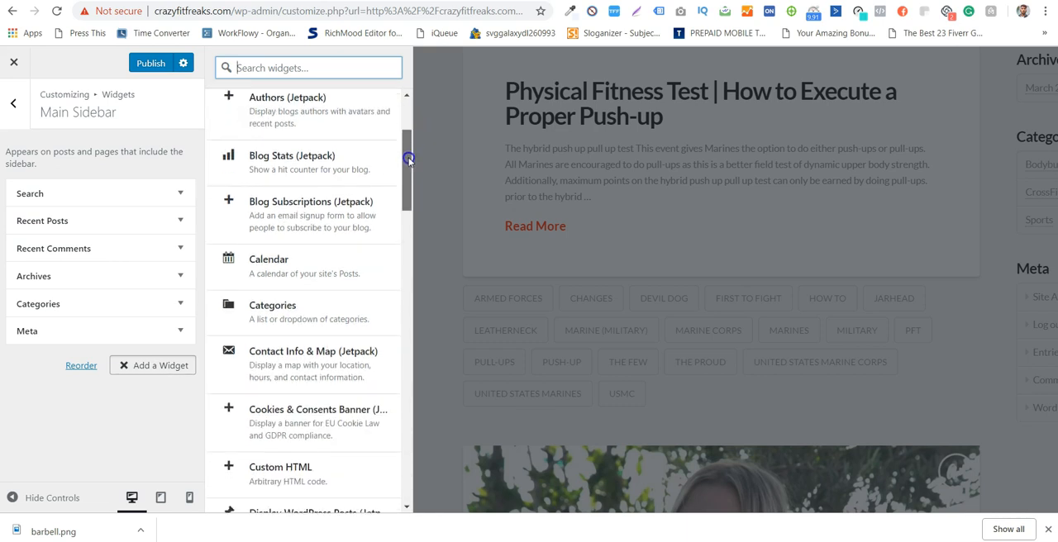
{"action": "left_click", "coordinate": [260, 263]}
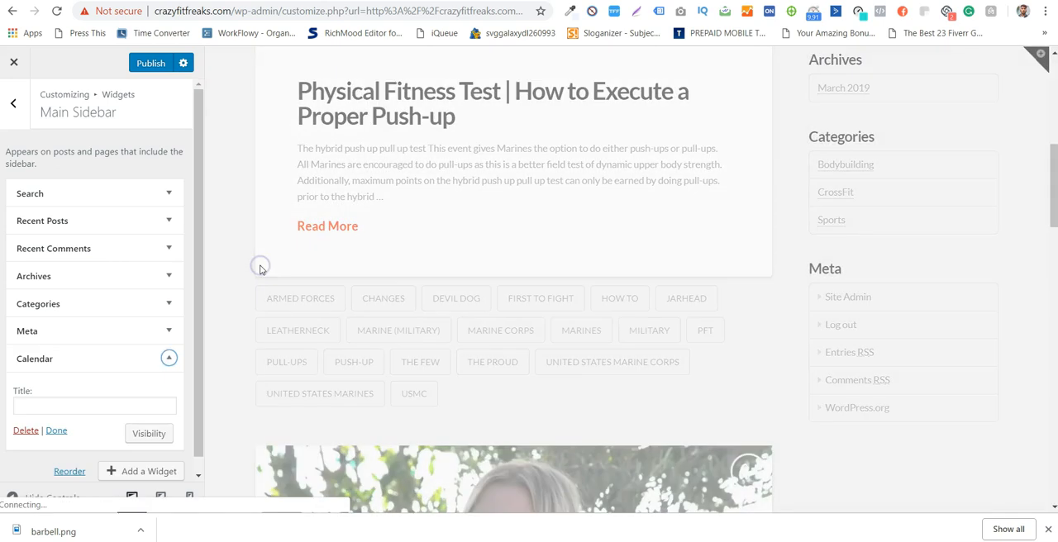
{"action": "scroll", "coordinate": [959, 306], "scroll_direction": "down", "scroll_amount": 2}
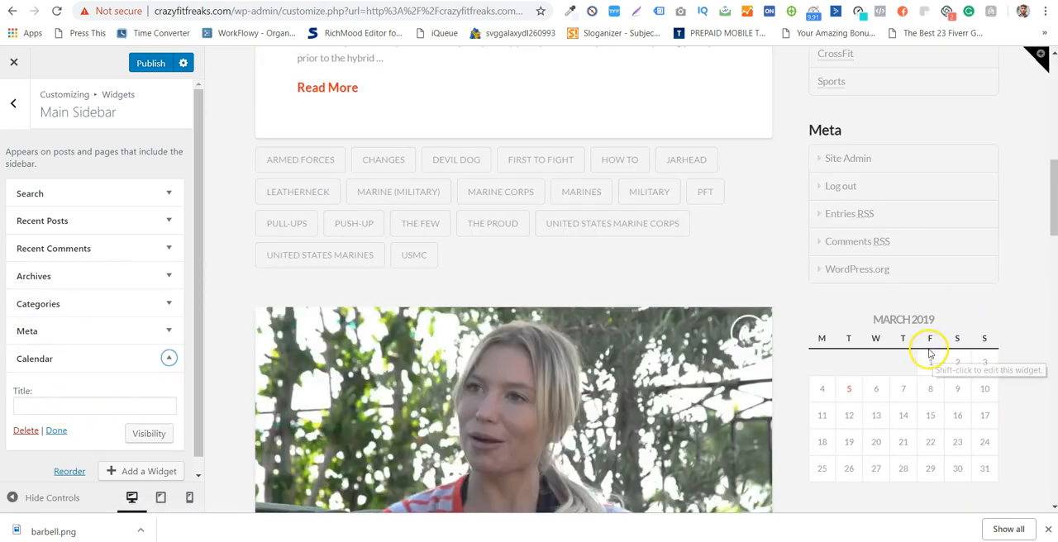
{"action": "scroll", "coordinate": [910, 287], "scroll_direction": "down", "scroll_amount": 1}
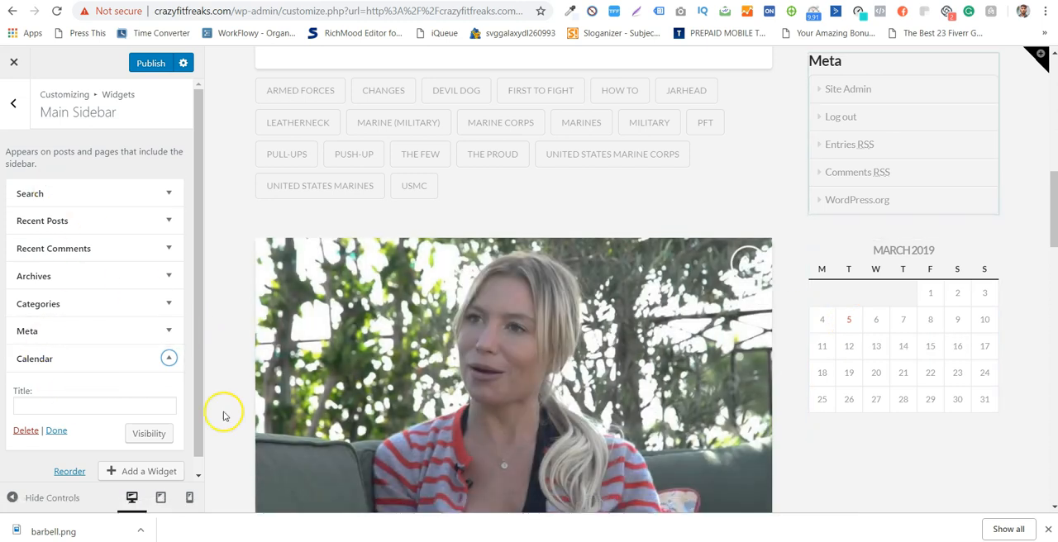
{"action": "left_click", "coordinate": [148, 435]}
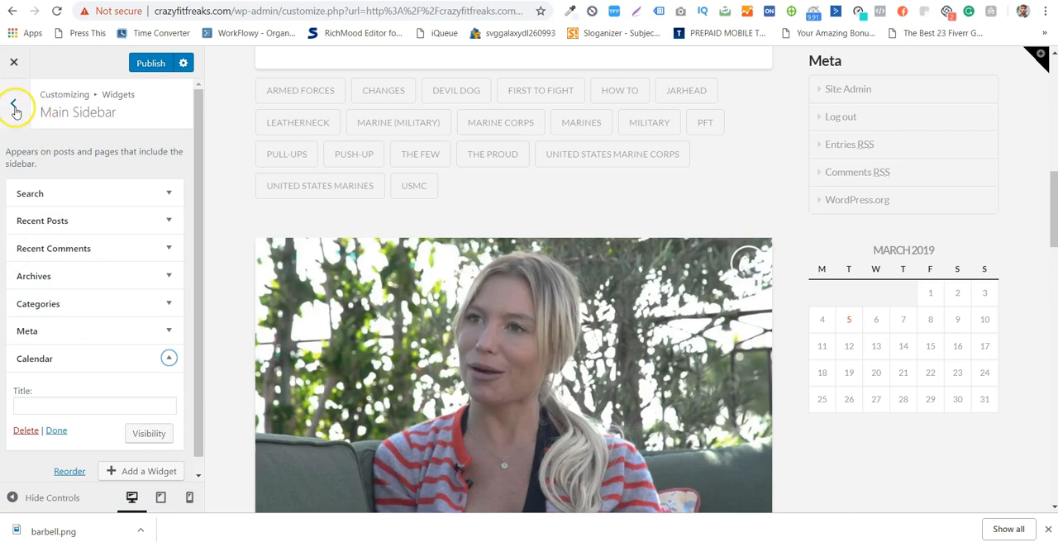
- Add the Jetpack Cookies & Consents Banner widget to the Main Sidebar
{"action": "left_click", "coordinate": [111, 471]}
{"action": "scroll", "coordinate": [337, 292], "scroll_direction": "down", "scroll_amount": 2}
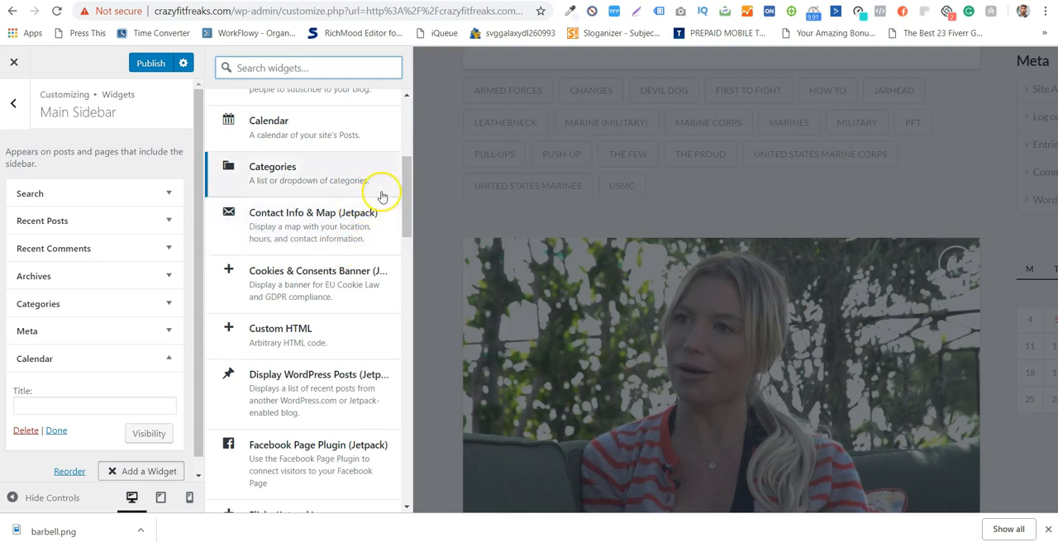
{"action": "scroll", "coordinate": [379, 198], "scroll_direction": "down", "scroll_amount": 1}
{"action": "scroll", "coordinate": [319, 199], "scroll_direction": "down", "scroll_amount": 1}
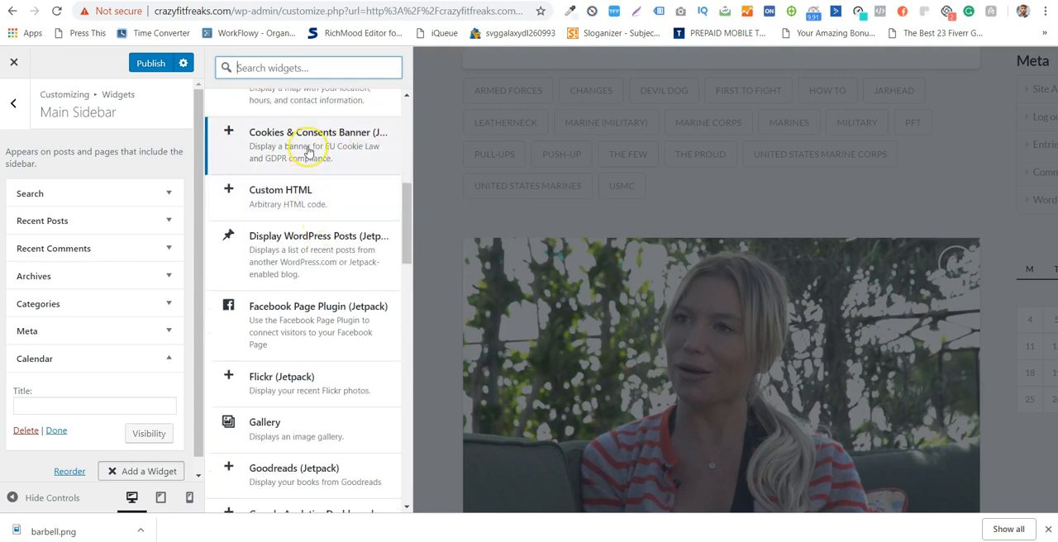
{"action": "left_click", "coordinate": [309, 147]}
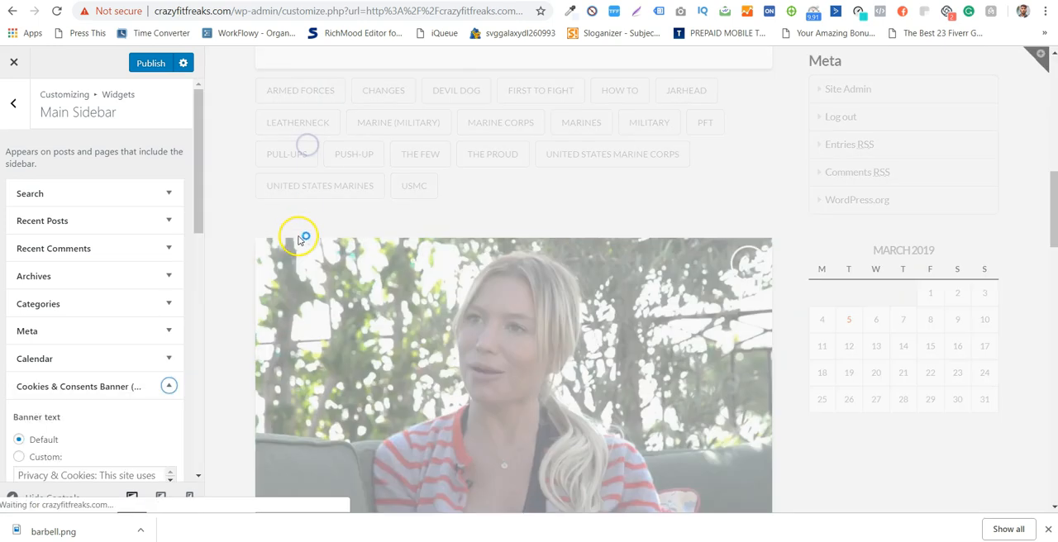
- Examine the cookie banner's text, policy link and accept button while moving through the previewed page
{"action": "scroll", "coordinate": [142, 453], "scroll_direction": "down", "scroll_amount": 1}
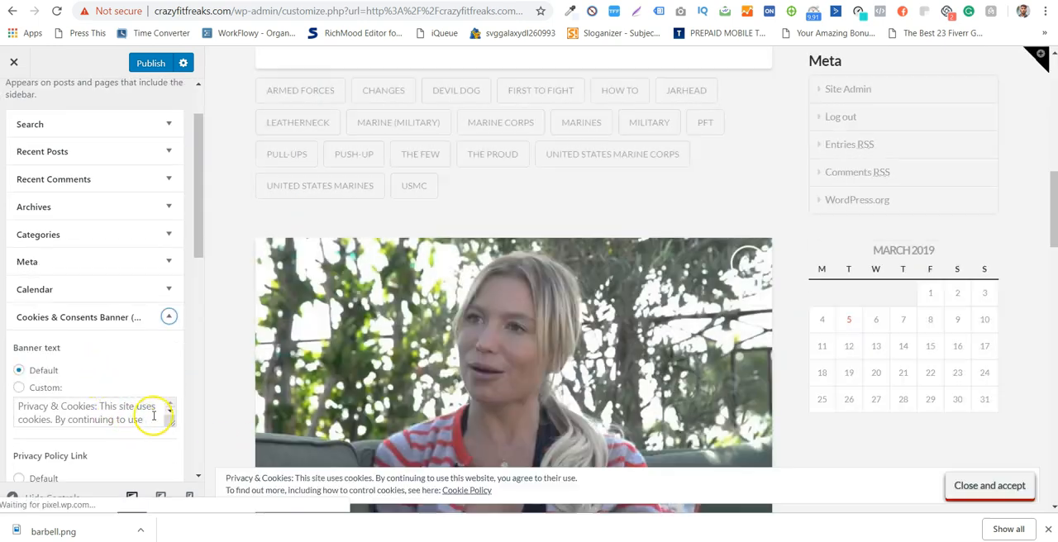
{"action": "scroll", "coordinate": [877, 359], "scroll_direction": "down", "scroll_amount": 2}
{"action": "scroll", "coordinate": [859, 372], "scroll_direction": "down", "scroll_amount": 2}
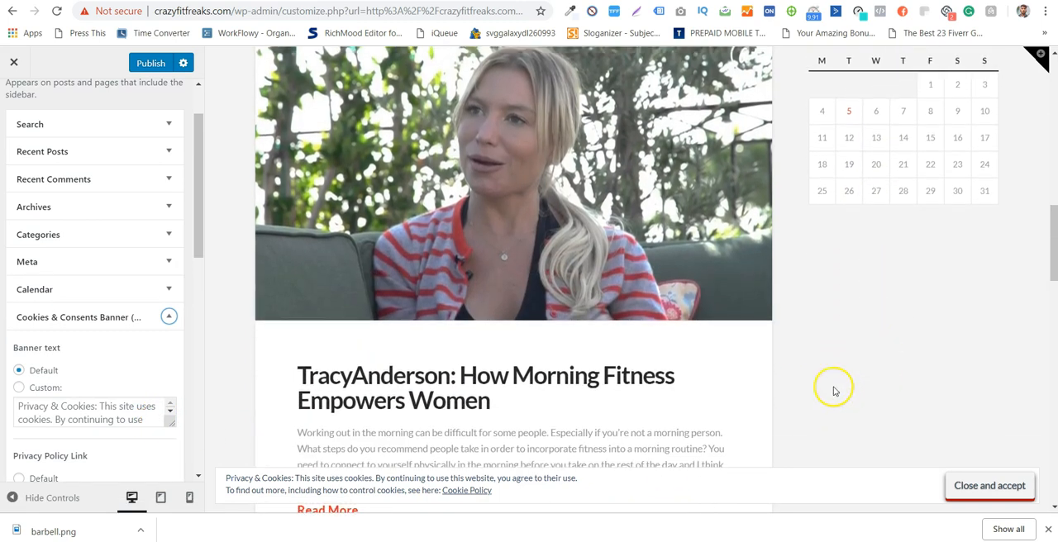
{"action": "scroll", "coordinate": [519, 480], "scroll_direction": "down", "scroll_amount": 10}
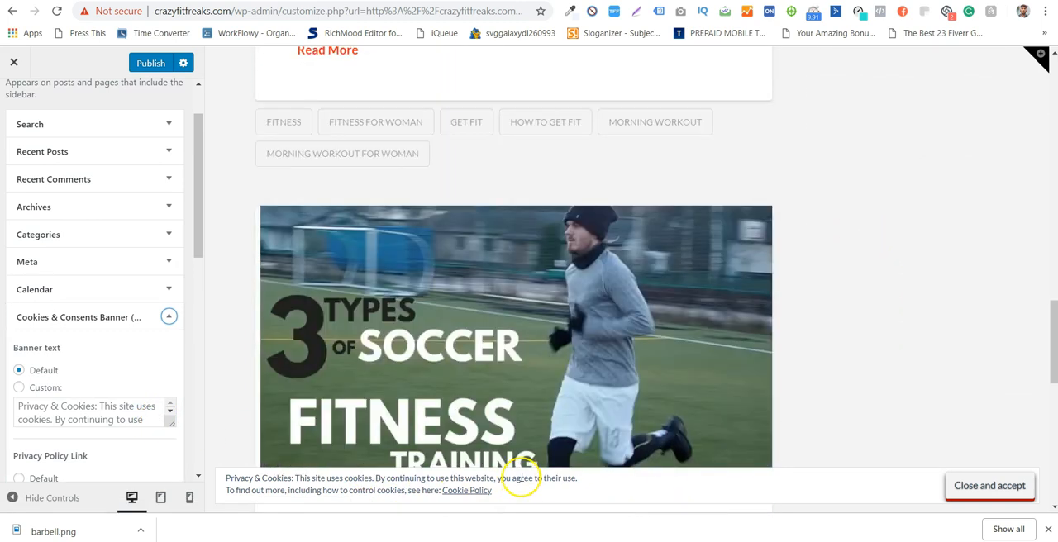
{"action": "scroll", "coordinate": [519, 478], "scroll_direction": "down", "scroll_amount": 3}
{"action": "scroll", "coordinate": [968, 454], "scroll_direction": "up", "scroll_amount": 4}
{"action": "scroll", "coordinate": [968, 479], "scroll_direction": "up", "scroll_amount": 2}
{"action": "scroll", "coordinate": [416, 462], "scroll_direction": "down", "scroll_amount": 1}
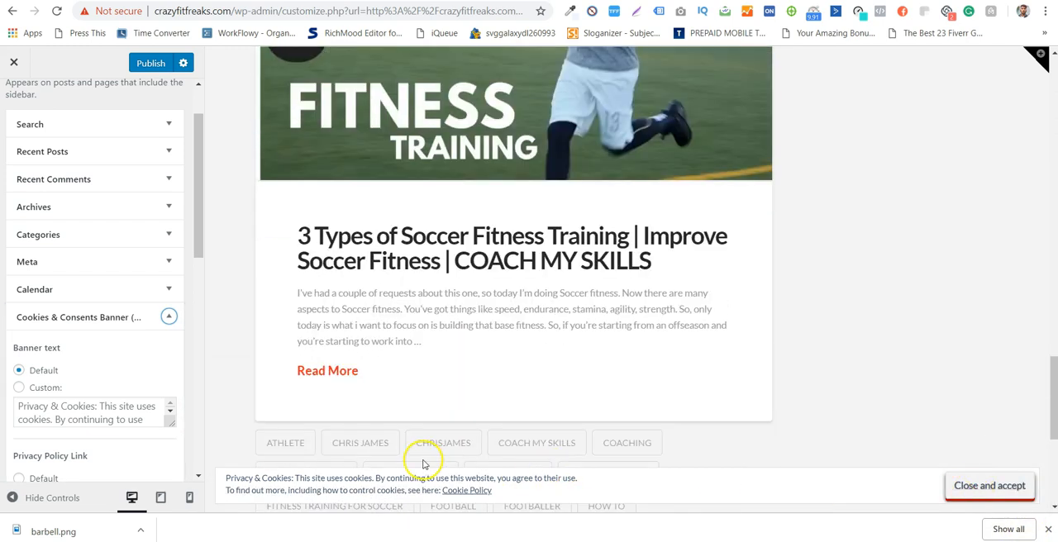
{"action": "scroll", "coordinate": [735, 477], "scroll_direction": "up", "scroll_amount": 5}
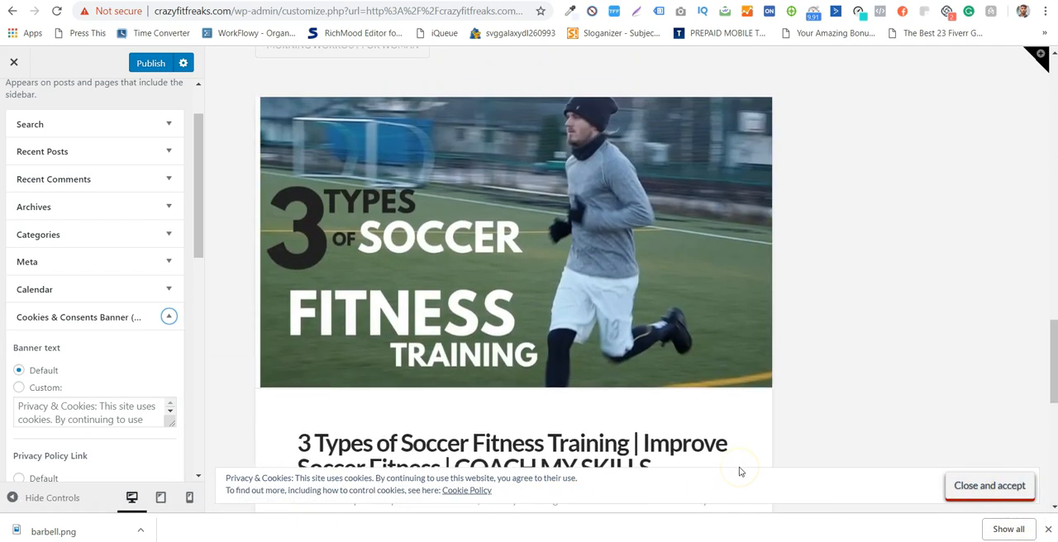
{"action": "scroll", "coordinate": [518, 489], "scroll_direction": "up", "scroll_amount": 2}
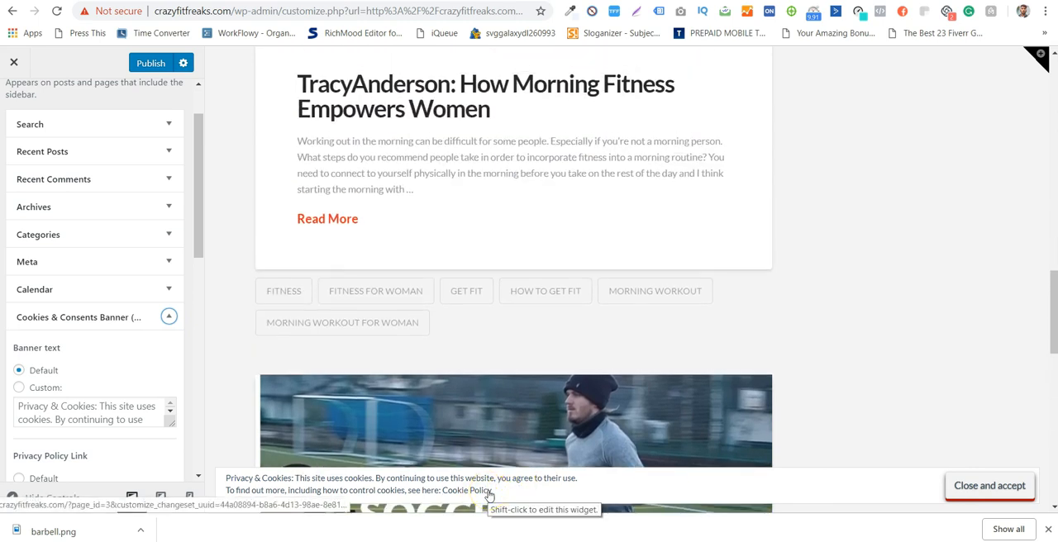
- Set the cookie banner's consent to expire after 30 days and its color scheme to Dark
{"action": "scroll", "coordinate": [75, 406], "scroll_direction": "down", "scroll_amount": 1}
{"action": "scroll", "coordinate": [130, 458], "scroll_direction": "down", "scroll_amount": 3}
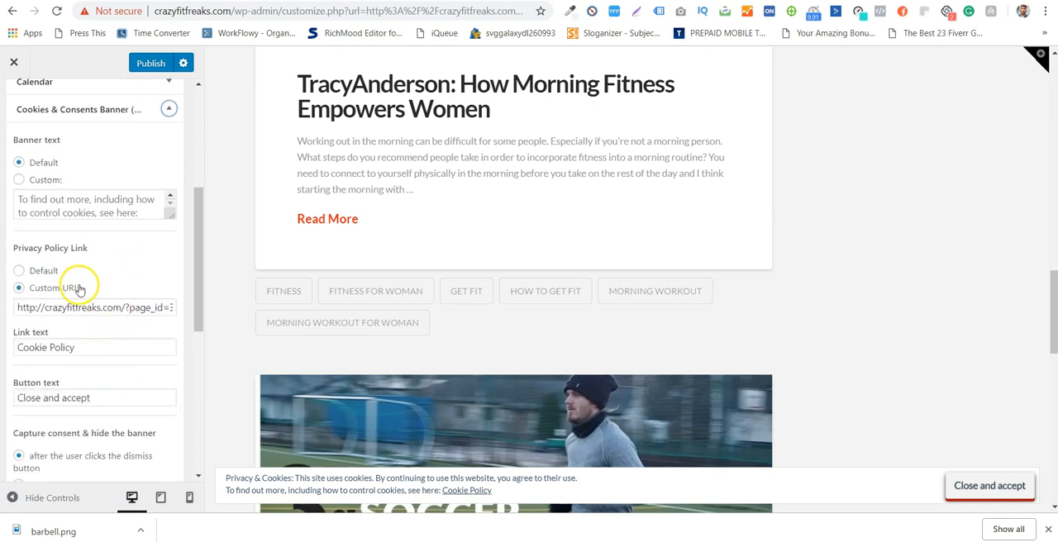
{"action": "scroll", "coordinate": [95, 351], "scroll_direction": "down", "scroll_amount": 1}
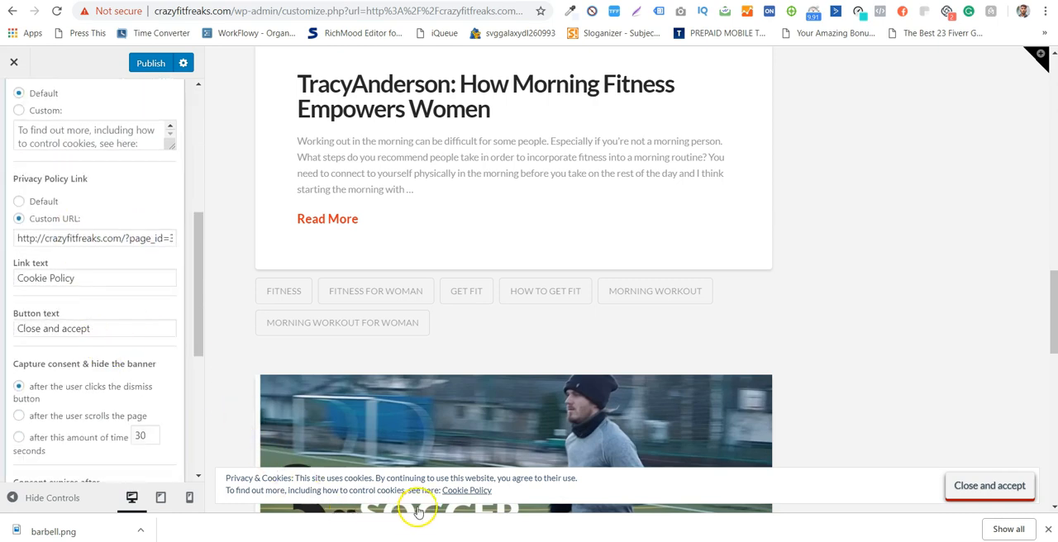
{"action": "scroll", "coordinate": [136, 317], "scroll_direction": "down", "scroll_amount": 1}
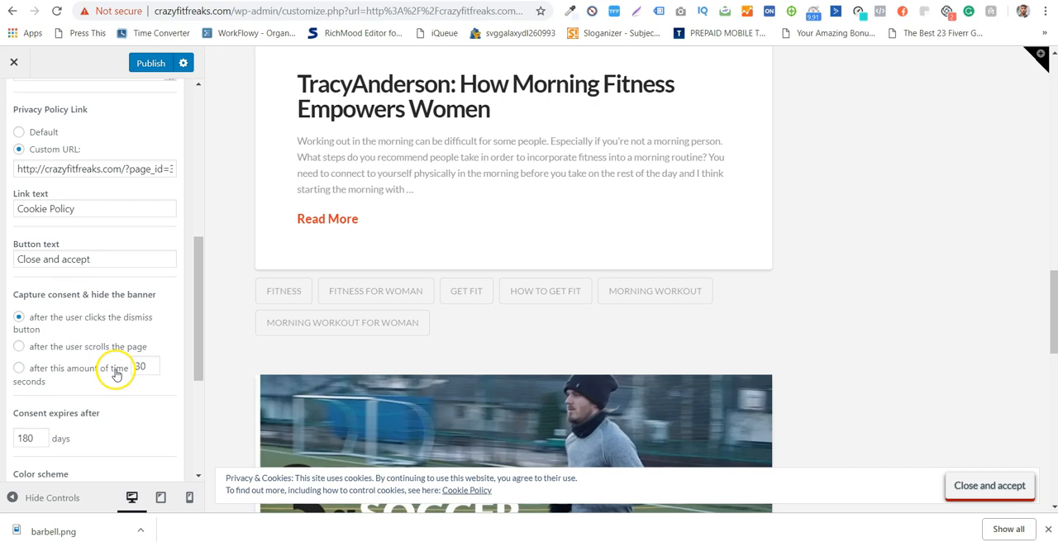
{"action": "scroll", "coordinate": [166, 319], "scroll_direction": "down", "scroll_amount": 3}
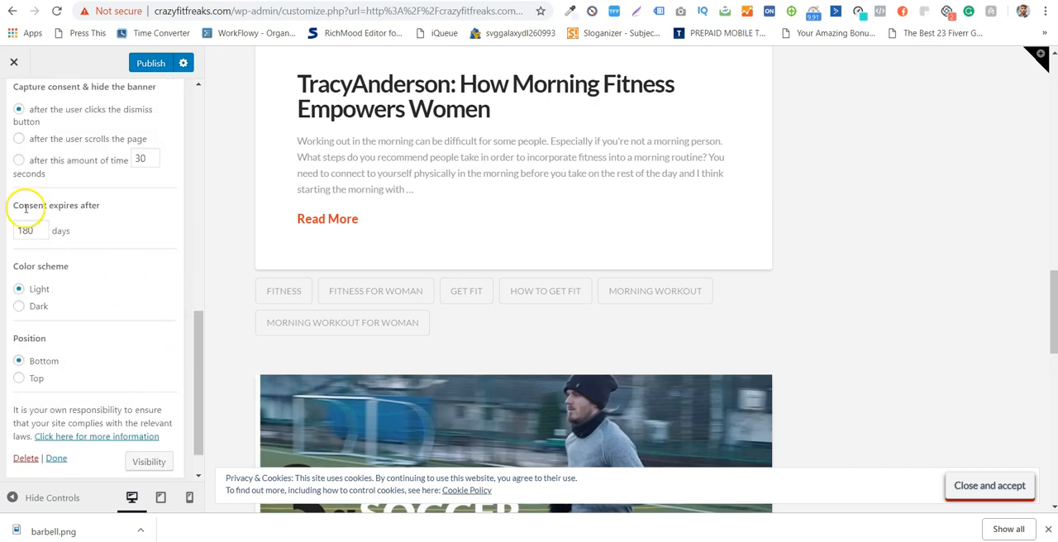
{"action": "left_click_drag", "start_coordinate": [34, 232], "coordinate": [18, 234]}
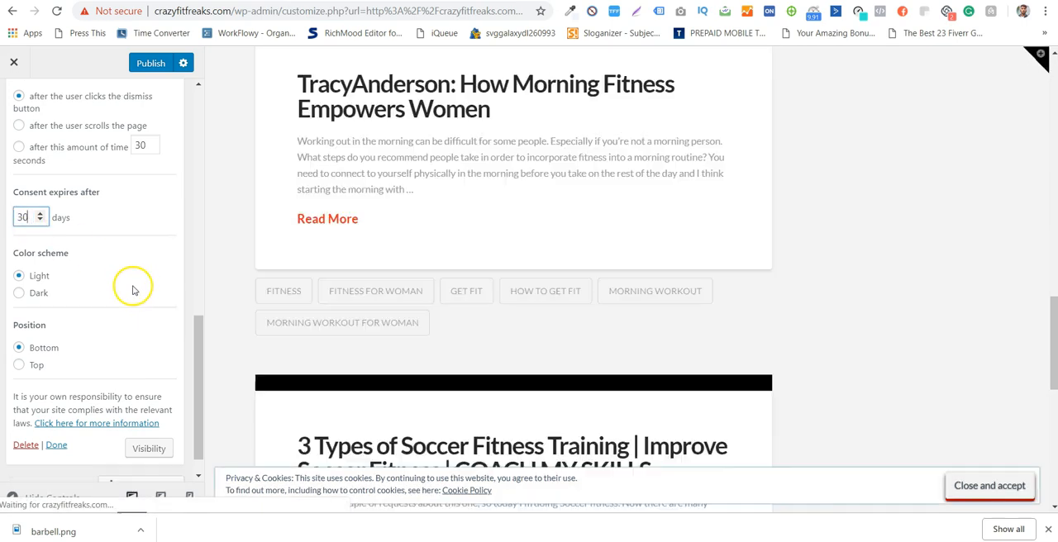
{"action": "scroll", "coordinate": [132, 286], "scroll_direction": "down", "scroll_amount": 1}
{"action": "left_click", "coordinate": [38, 263]}
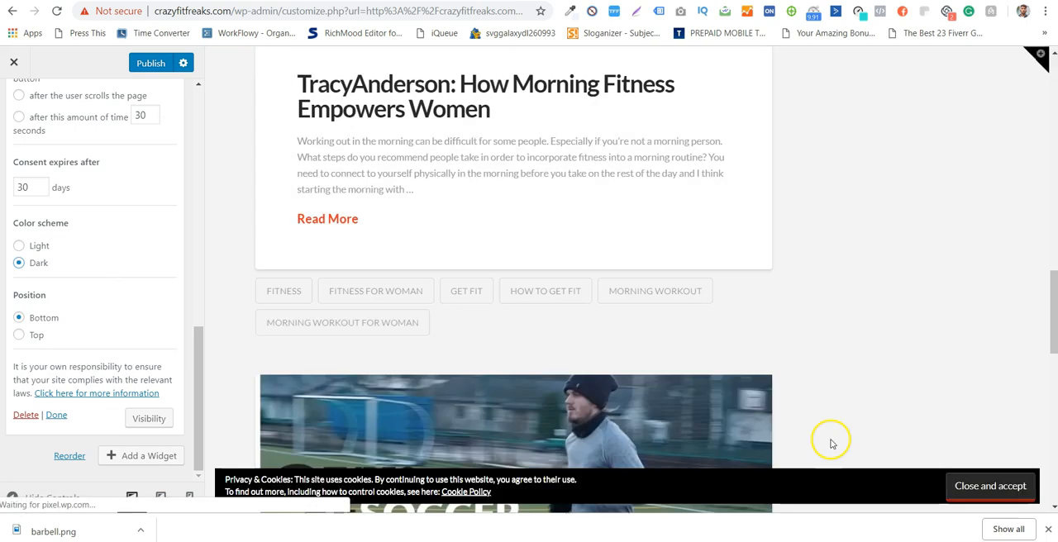
- Check the cookie banner's look across the preview and set its position to Top
{"action": "scroll", "coordinate": [868, 450], "scroll_direction": "down", "scroll_amount": 2}
{"action": "scroll", "coordinate": [872, 480], "scroll_direction": "down", "scroll_amount": 1}
{"action": "scroll", "coordinate": [907, 501], "scroll_direction": "down", "scroll_amount": 2}
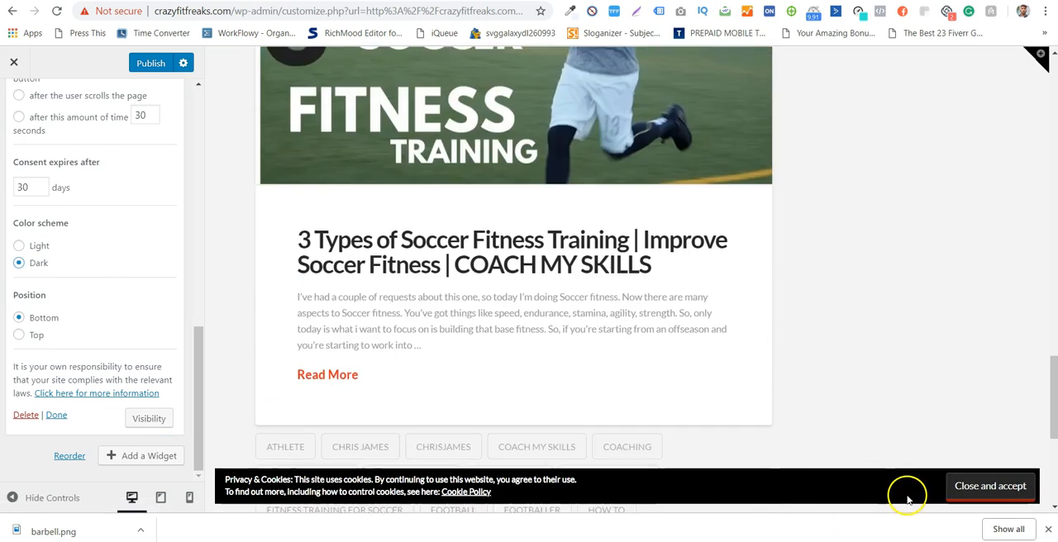
{"action": "scroll", "coordinate": [941, 463], "scroll_direction": "up", "scroll_amount": 1}
{"action": "scroll", "coordinate": [937, 431], "scroll_direction": "up", "scroll_amount": 5}
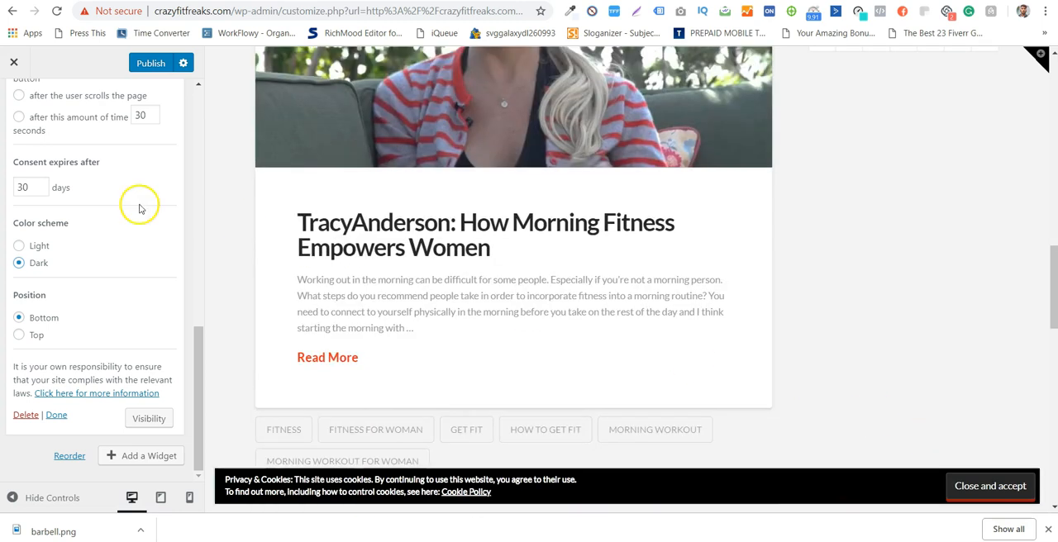
{"action": "left_click", "coordinate": [28, 338]}
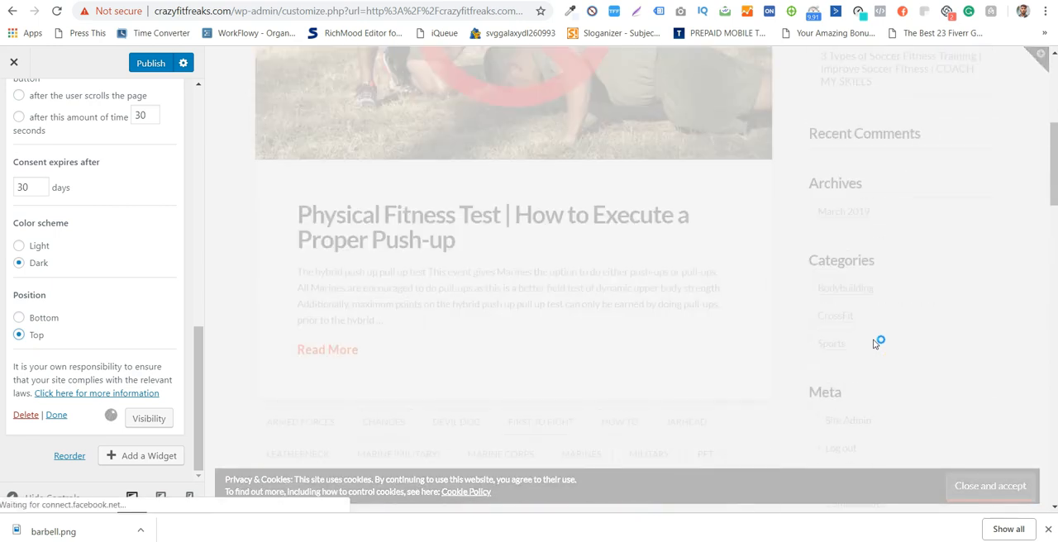
- Set the cookie banner's position back to Bottom and finish editing the widget
{"action": "scroll", "coordinate": [873, 340], "scroll_direction": "up", "scroll_amount": 5}
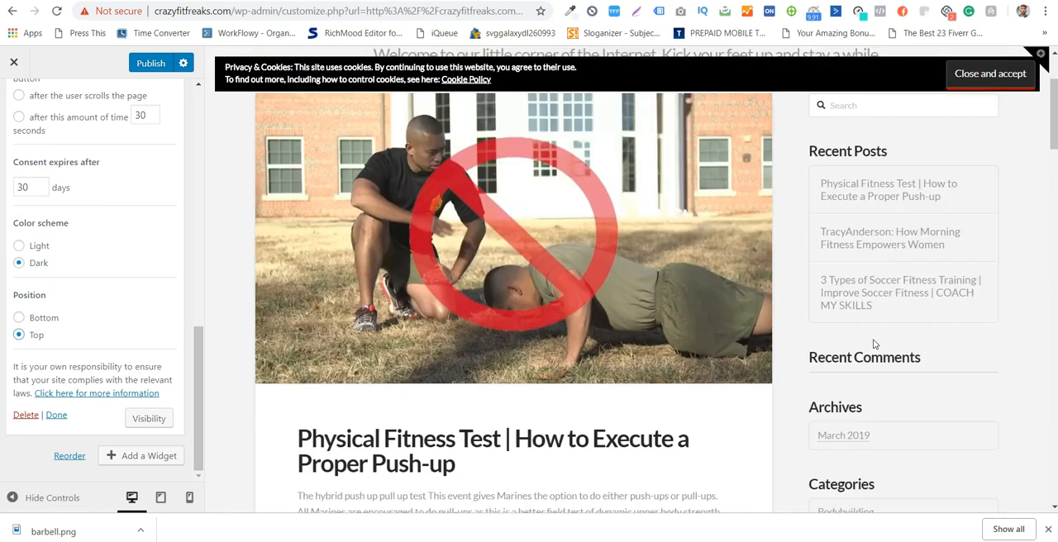
{"action": "left_click", "coordinate": [291, 151]}
{"action": "left_click", "coordinate": [47, 317]}
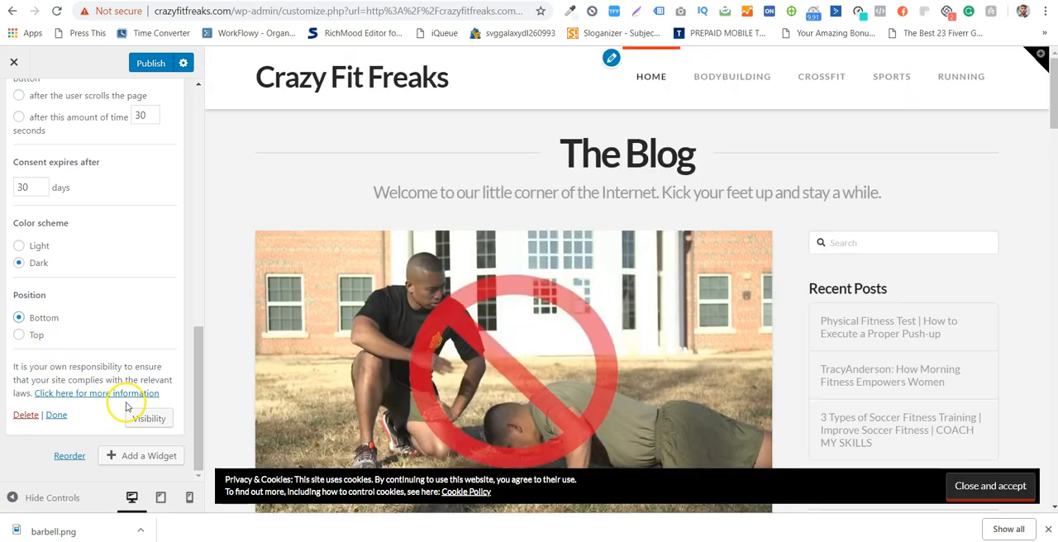
{"action": "left_click", "coordinate": [56, 415]}
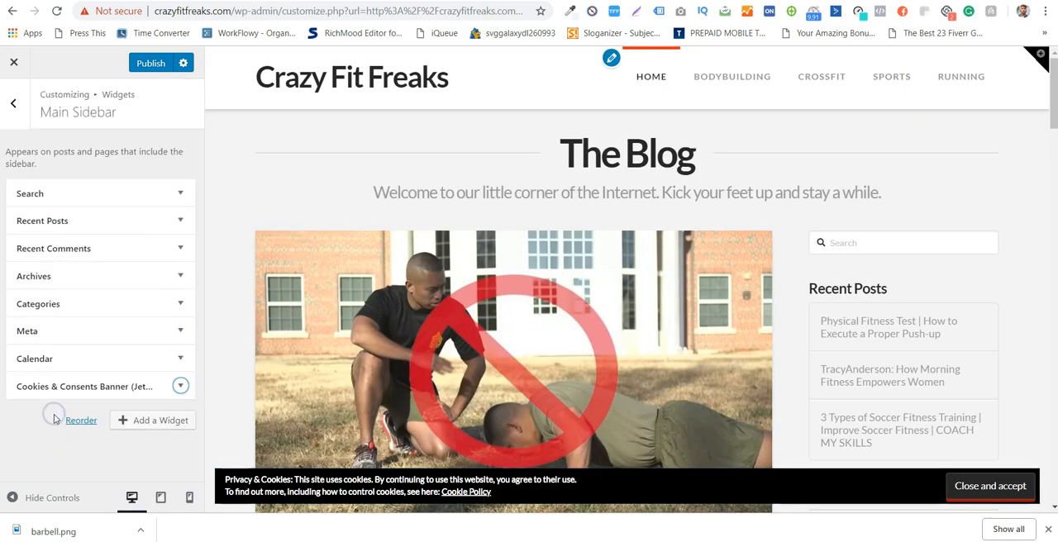
- Check the cookie banner down the previewed page to the footer and close the browser's download bar
{"action": "scroll", "coordinate": [835, 413], "scroll_direction": "down", "scroll_amount": 15}
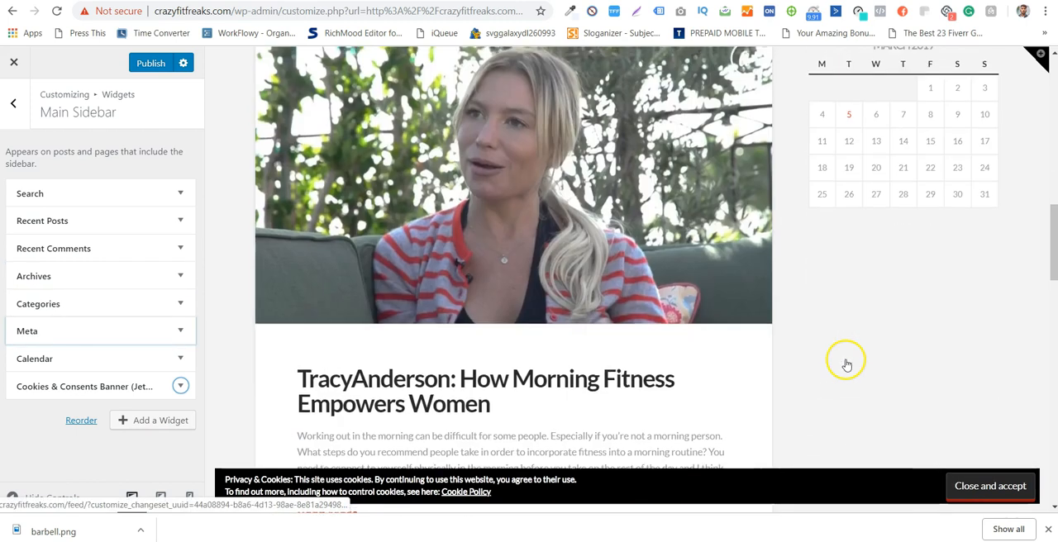
{"action": "scroll", "coordinate": [845, 364], "scroll_direction": "down", "scroll_amount": 4}
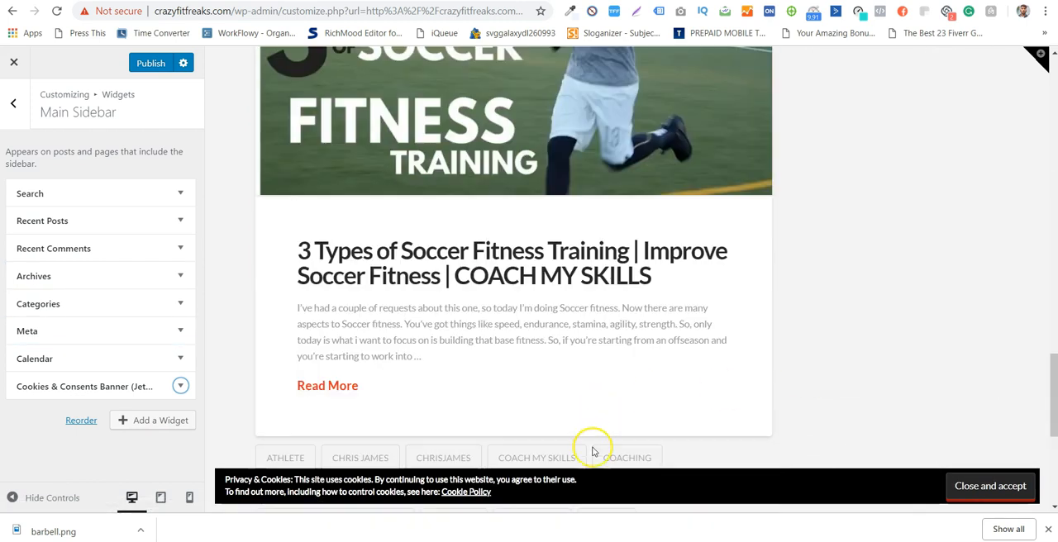
{"action": "left_click", "coordinate": [1048, 530]}
{"action": "scroll", "coordinate": [623, 366], "scroll_direction": "down", "scroll_amount": 4}
{"action": "scroll", "coordinate": [141, 310], "scroll_direction": "down", "scroll_amount": 1}
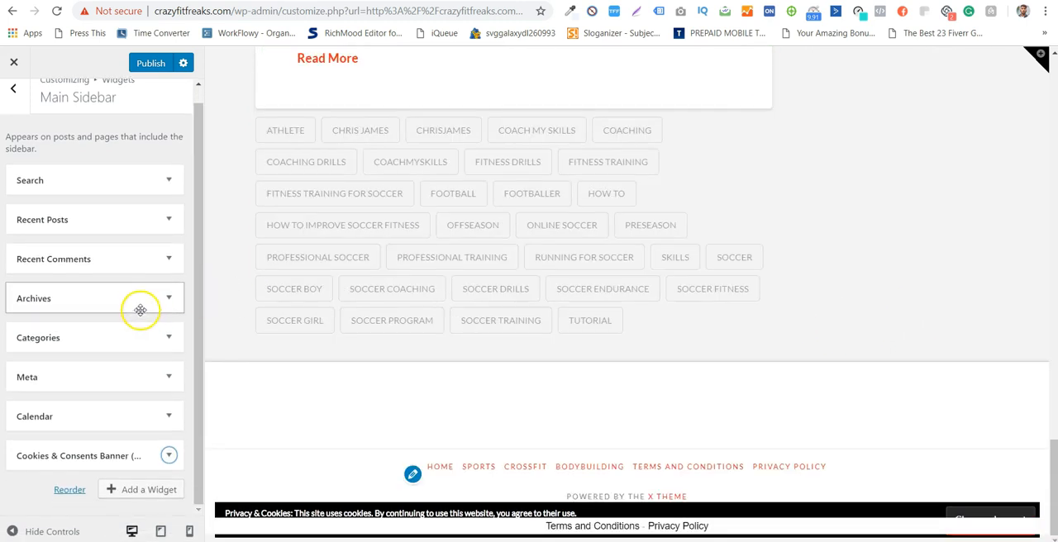
- Try the Jetpack Display WordPress Posts widget in the Main Sidebar
{"action": "left_click", "coordinate": [154, 500]}
{"action": "scroll", "coordinate": [348, 285], "scroll_direction": "down", "scroll_amount": 1}
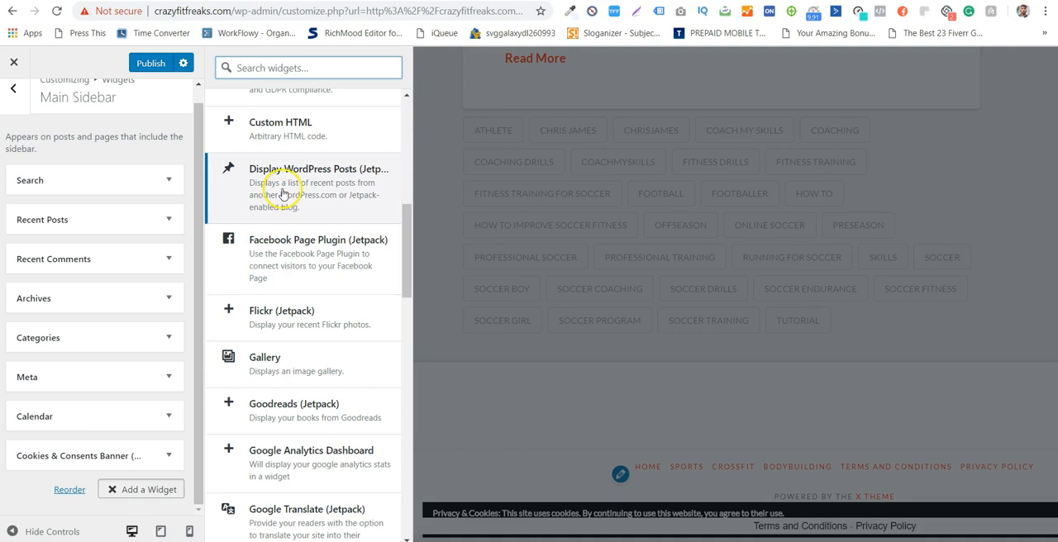
{"action": "scroll", "coordinate": [293, 211], "scroll_direction": "up", "scroll_amount": 3}
{"action": "scroll", "coordinate": [289, 219], "scroll_direction": "down", "scroll_amount": 2}
{"action": "left_click", "coordinate": [275, 248]}
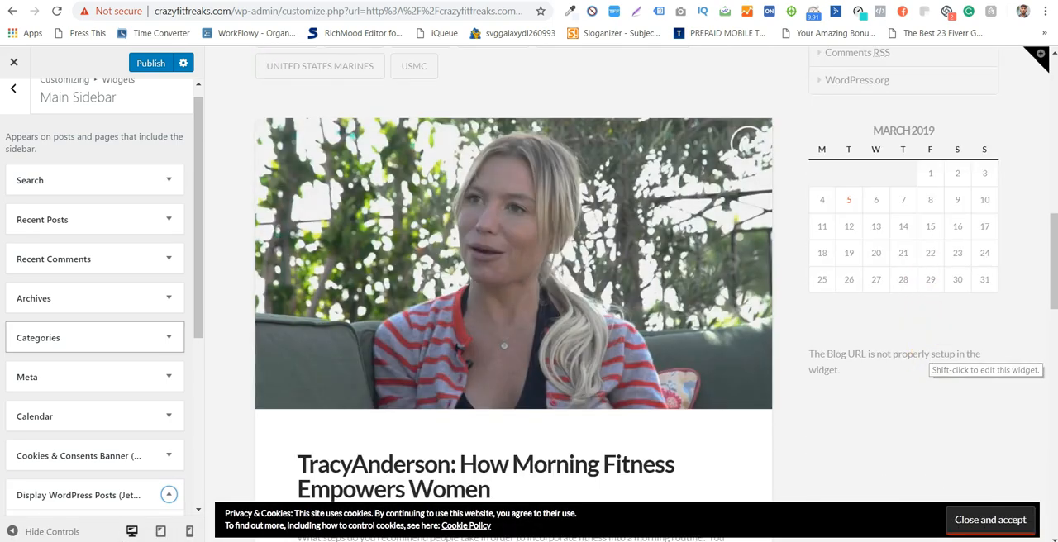
- Delete the Display WordPress Posts widget after viewing its options, and check the settings of the existing Recent Posts widget
{"action": "scroll", "coordinate": [112, 420], "scroll_direction": "down", "scroll_amount": 1}
{"action": "scroll", "coordinate": [91, 355], "scroll_direction": "down", "scroll_amount": 3}
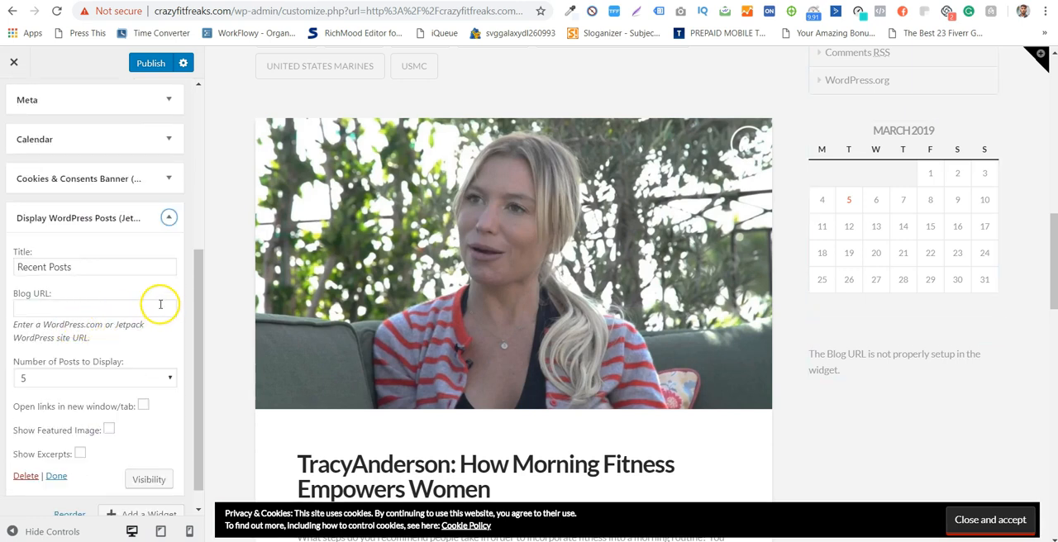
{"action": "scroll", "coordinate": [160, 304], "scroll_direction": "down", "scroll_amount": 1}
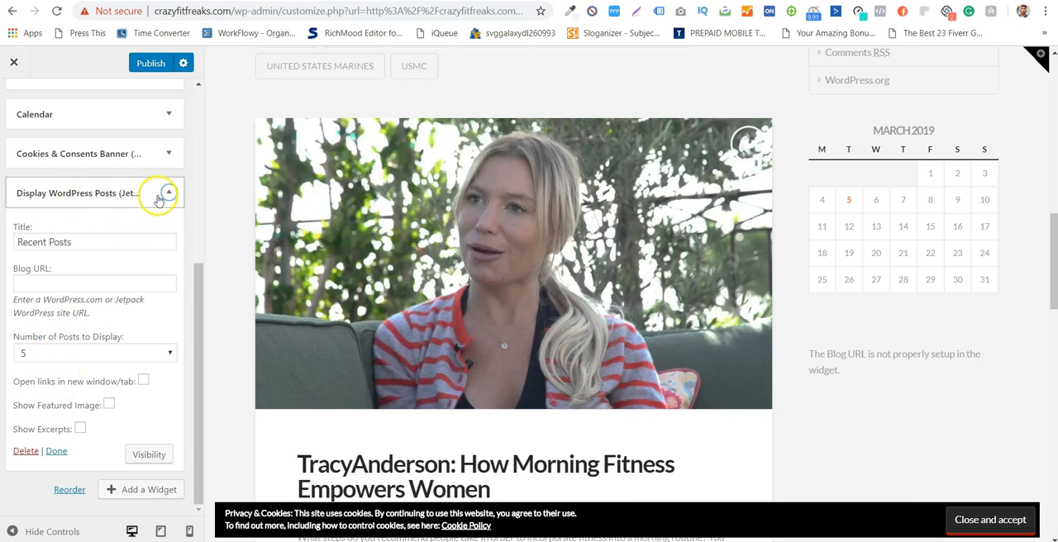
{"action": "left_click", "coordinate": [24, 451]}
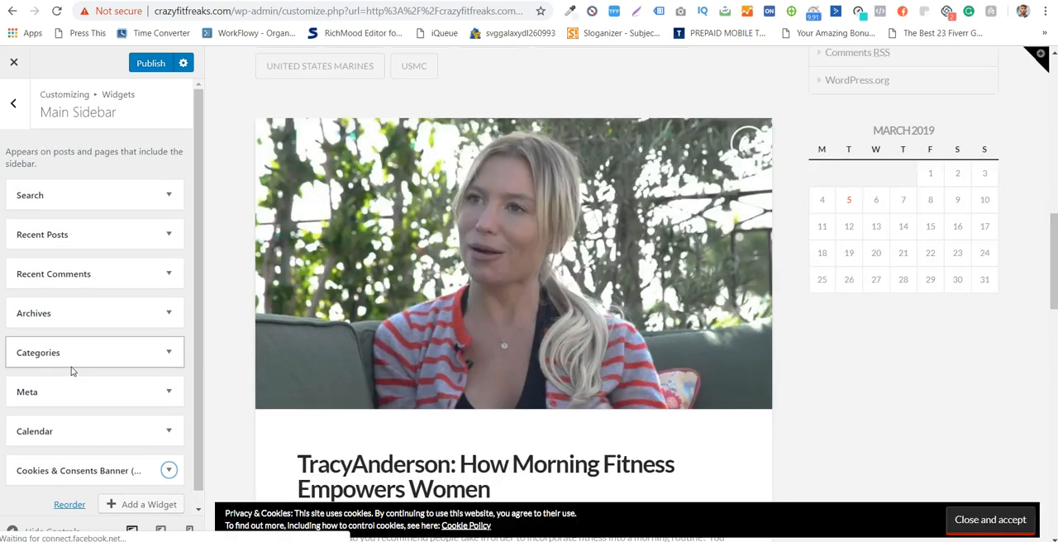
{"action": "left_click", "coordinate": [168, 235]}
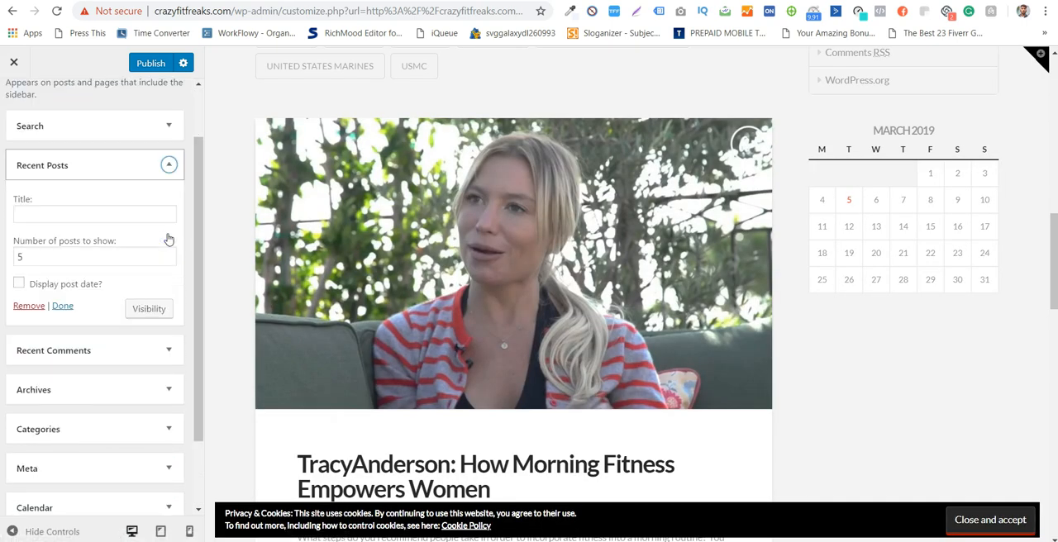
{"action": "left_click", "coordinate": [169, 165]}
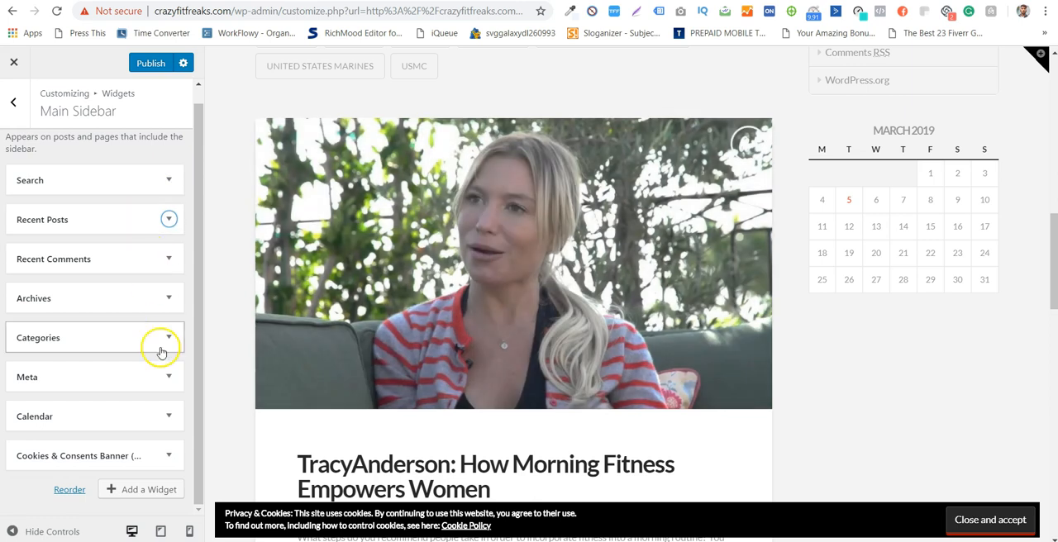
- Look through the available widgets and add the Tag Cloud widget to the Main Sidebar
{"action": "left_click", "coordinate": [155, 492]}
{"action": "scroll", "coordinate": [278, 276], "scroll_direction": "down", "scroll_amount": 1}
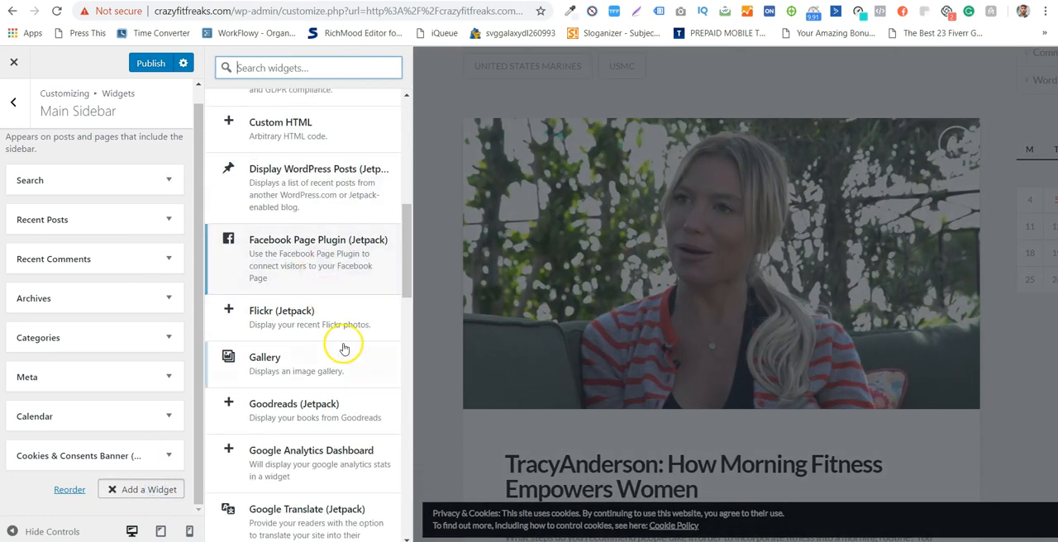
{"action": "scroll", "coordinate": [330, 314], "scroll_direction": "down", "scroll_amount": 2}
{"action": "scroll", "coordinate": [299, 308], "scroll_direction": "down", "scroll_amount": 1}
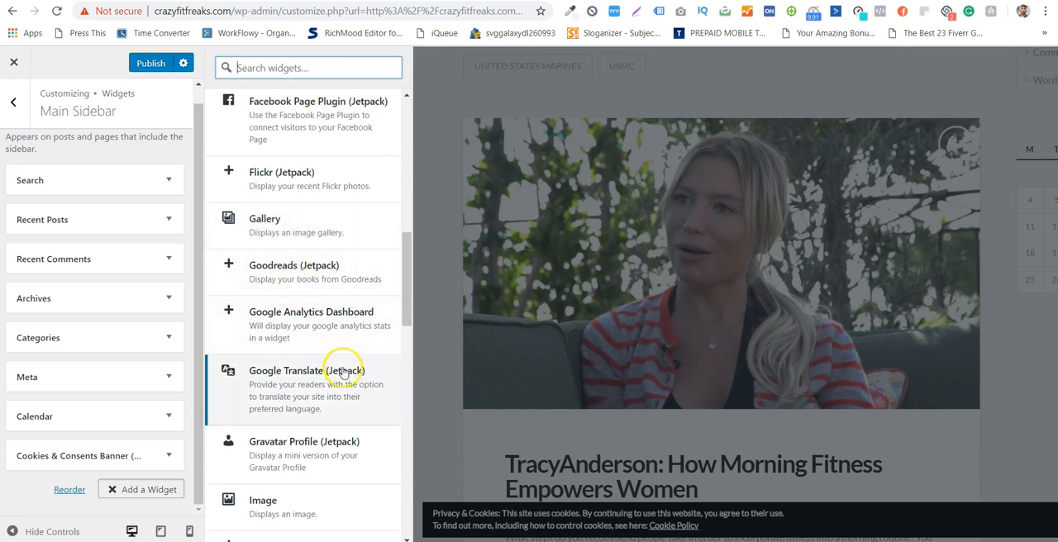
{"action": "scroll", "coordinate": [380, 306], "scroll_direction": "down", "scroll_amount": 1}
{"action": "scroll", "coordinate": [316, 212], "scroll_direction": "down", "scroll_amount": 1}
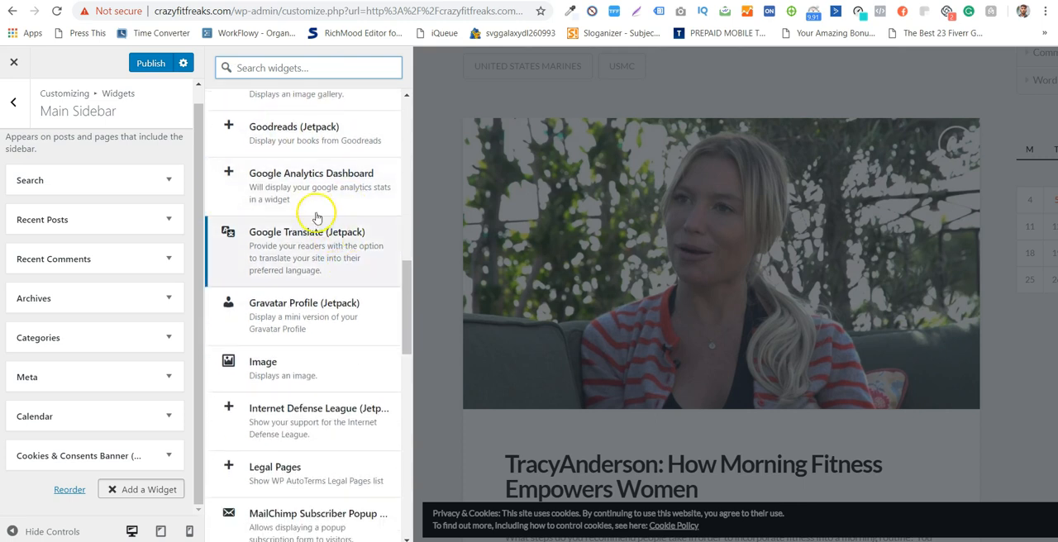
{"action": "scroll", "coordinate": [314, 252], "scroll_direction": "down", "scroll_amount": 1}
{"action": "scroll", "coordinate": [329, 215], "scroll_direction": "down", "scroll_amount": 2}
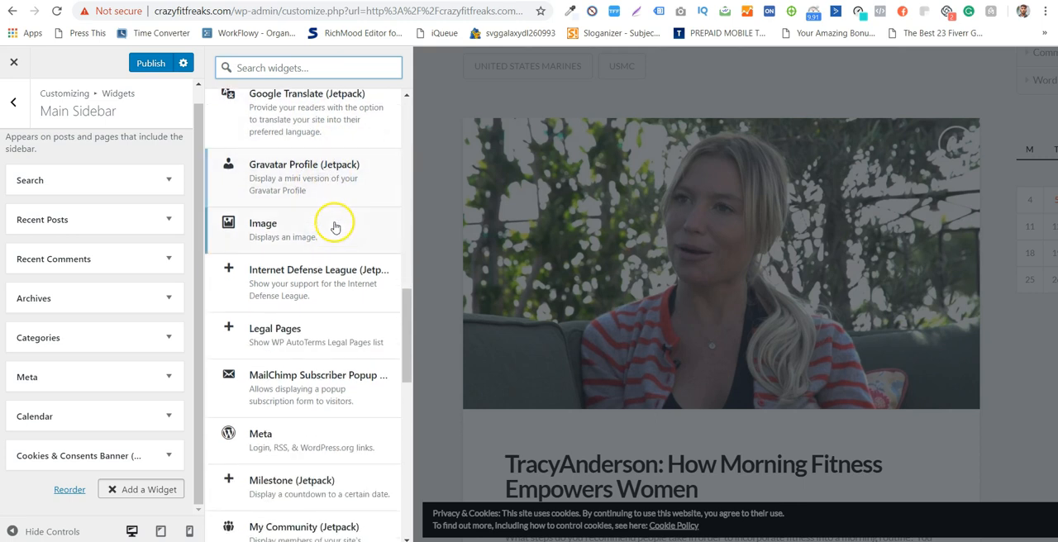
{"action": "left_click_drag", "start_coordinate": [407, 334], "coordinate": [407, 443]}
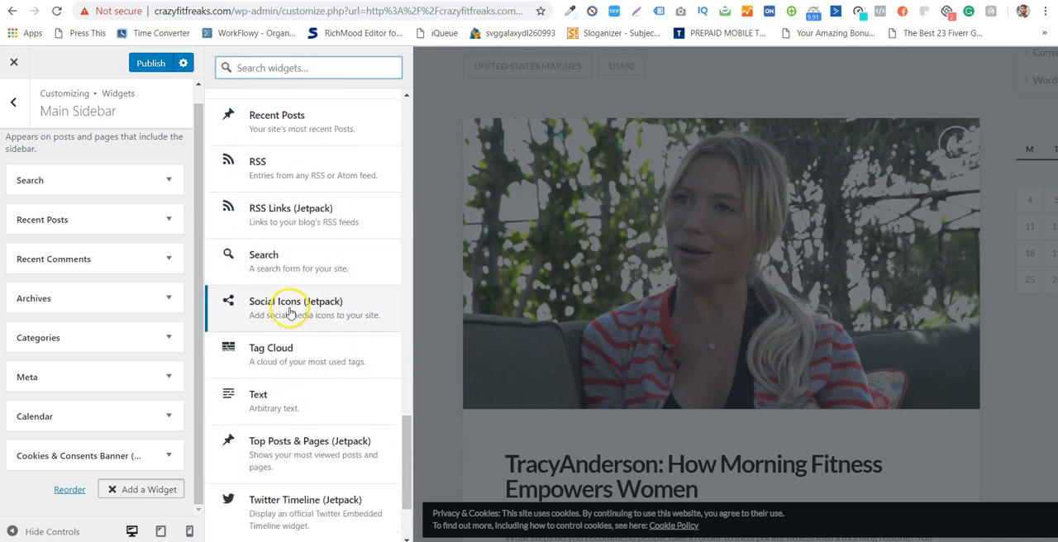
{"action": "scroll", "coordinate": [283, 315], "scroll_direction": "down", "scroll_amount": 1}
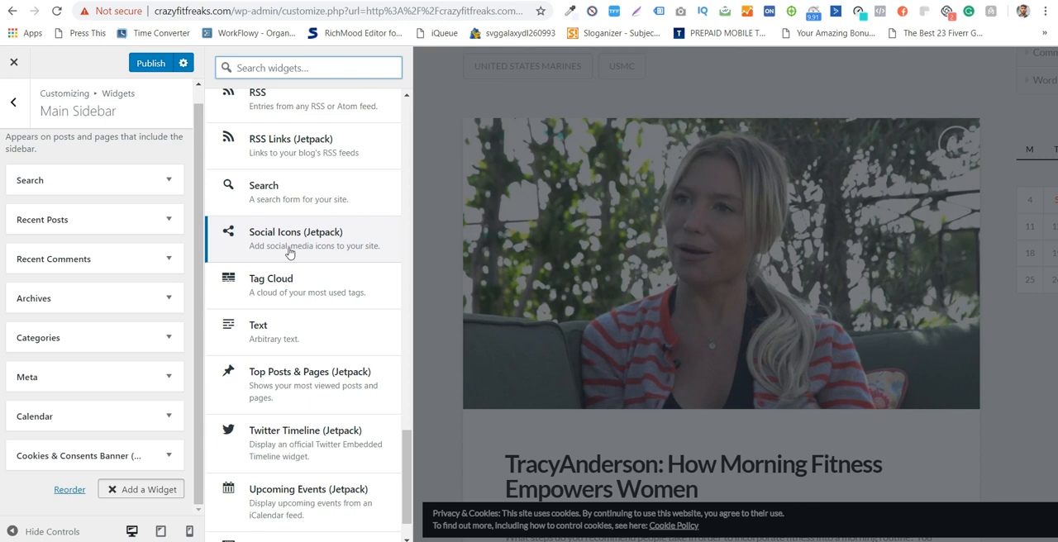
{"action": "left_click", "coordinate": [309, 279]}
{"action": "scroll", "coordinate": [307, 279], "scroll_direction": "down", "scroll_amount": 1}
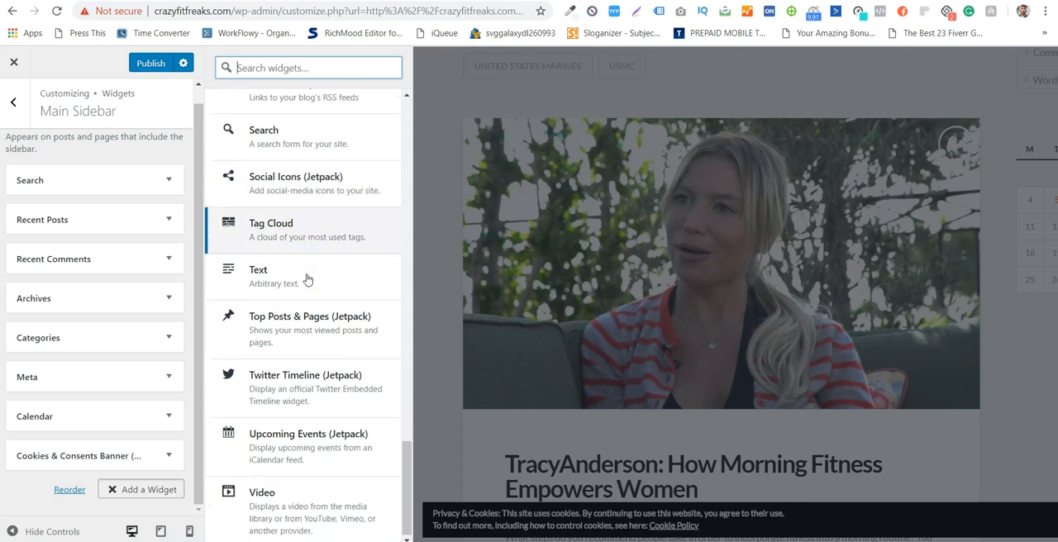
{"action": "left_click", "coordinate": [313, 226]}
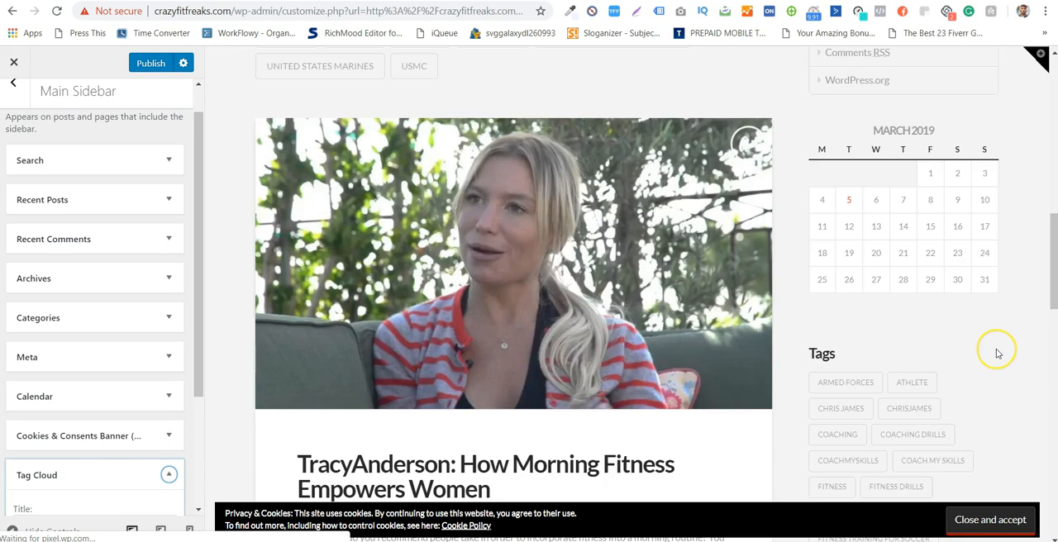
- Review the tag cloud and other sidebar widgets in the preview, and remove the Recent Comments widget
{"action": "scroll", "coordinate": [995, 352], "scroll_direction": "down", "scroll_amount": 5}
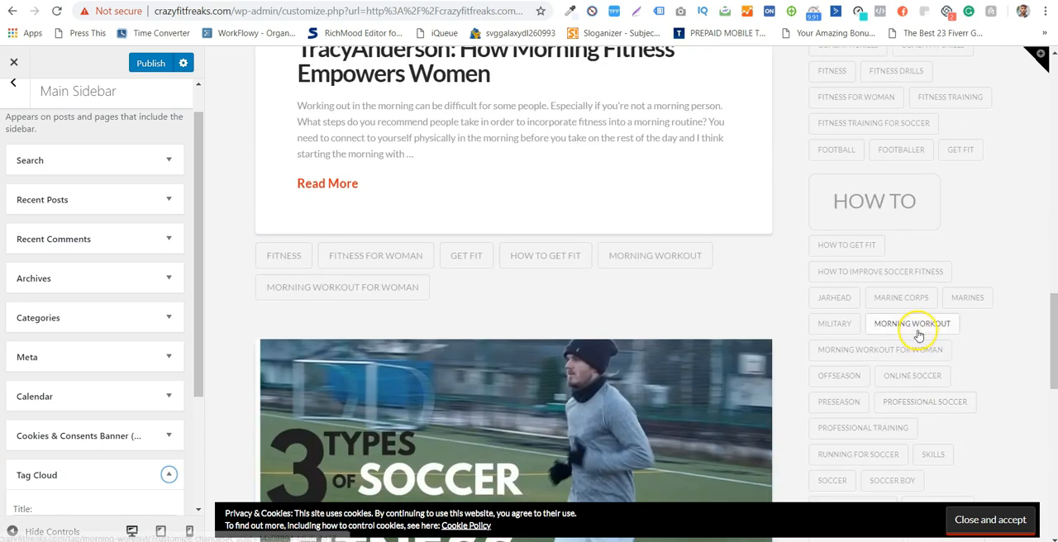
{"action": "scroll", "coordinate": [918, 335], "scroll_direction": "down", "scroll_amount": 4}
{"action": "scroll", "coordinate": [901, 299], "scroll_direction": "up", "scroll_amount": 5}
{"action": "scroll", "coordinate": [901, 300], "scroll_direction": "up", "scroll_amount": 8}
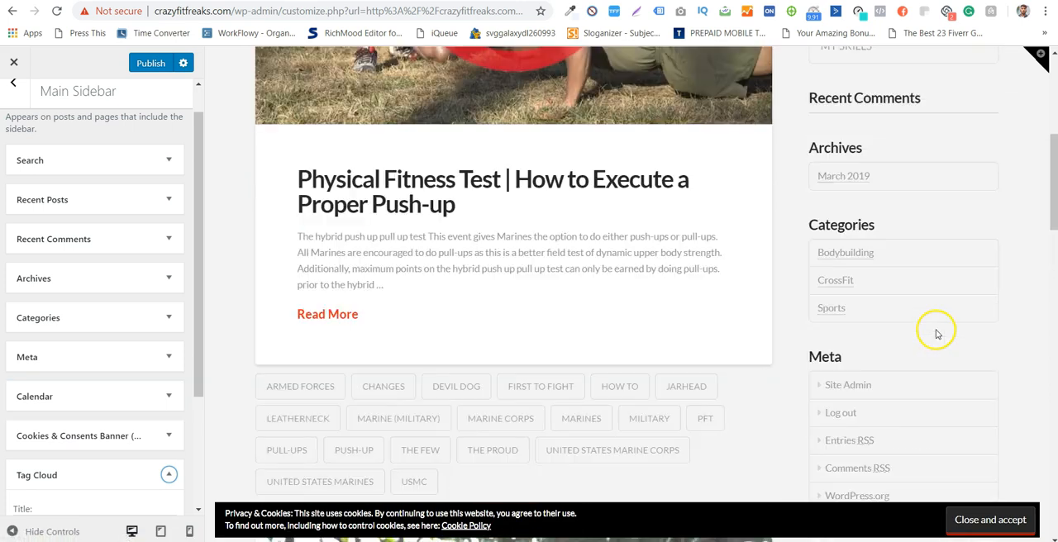
{"action": "scroll", "coordinate": [851, 236], "scroll_direction": "up", "scroll_amount": 2}
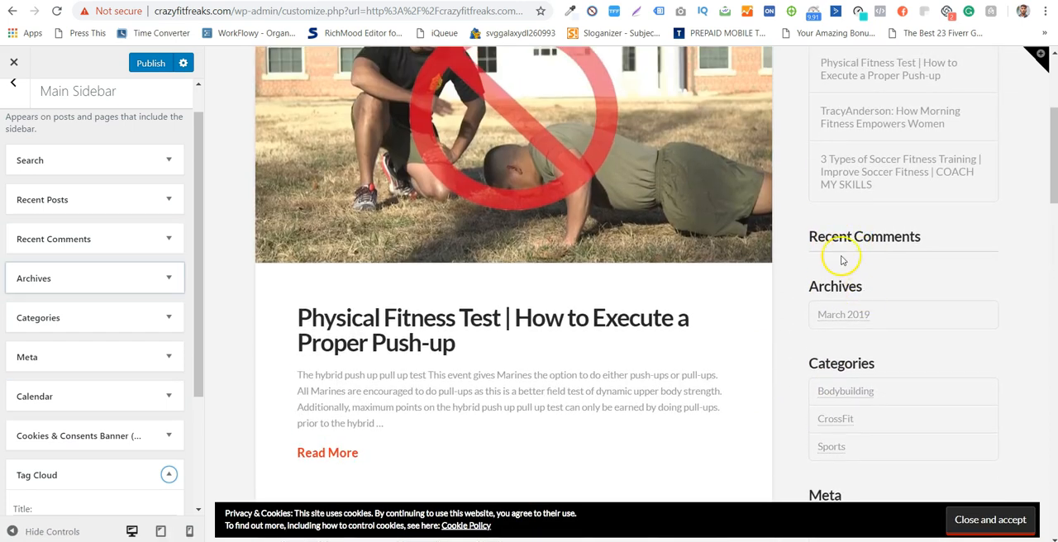
{"action": "scroll", "coordinate": [841, 248], "scroll_direction": "down", "scroll_amount": 1}
{"action": "triple_click", "coordinate": [843, 163]}
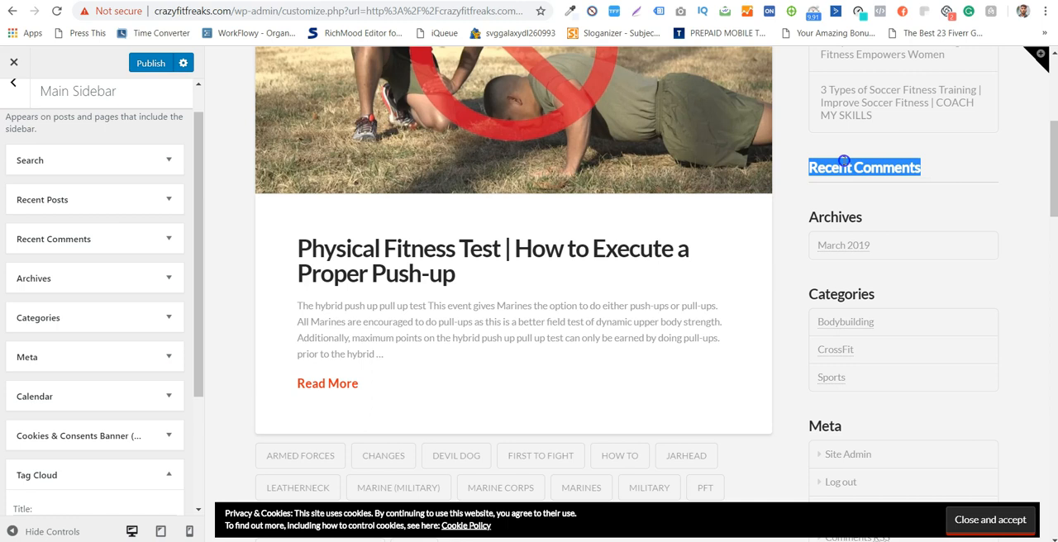
{"action": "left_click", "coordinate": [857, 166]}
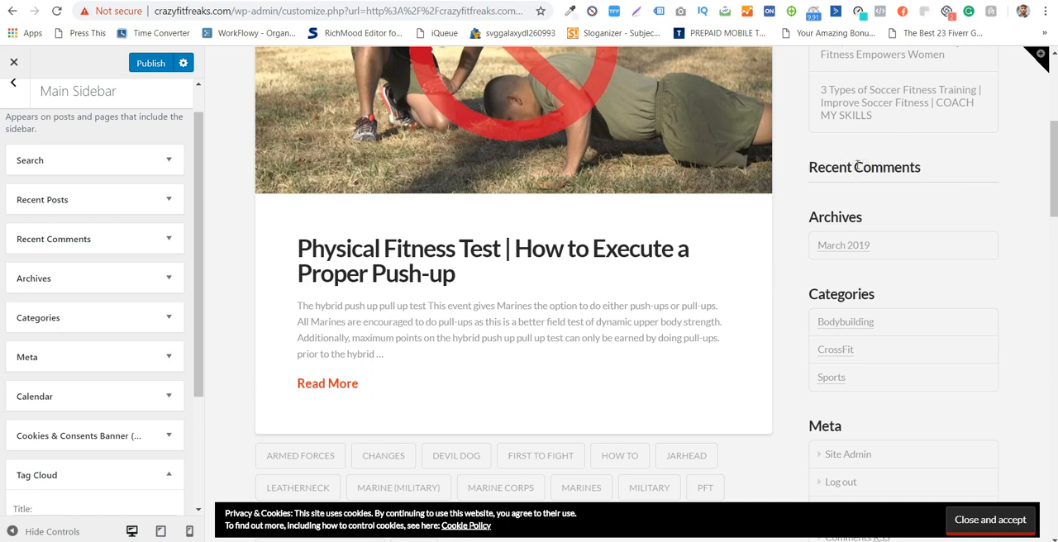
{"action": "left_click", "coordinate": [857, 166], "text": "shift"}
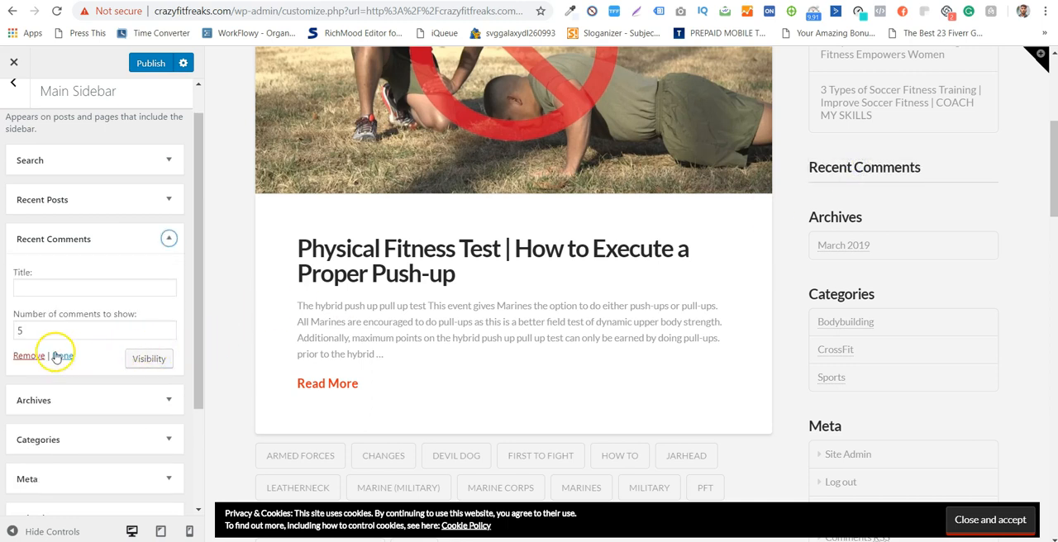
{"action": "left_click", "coordinate": [33, 355]}
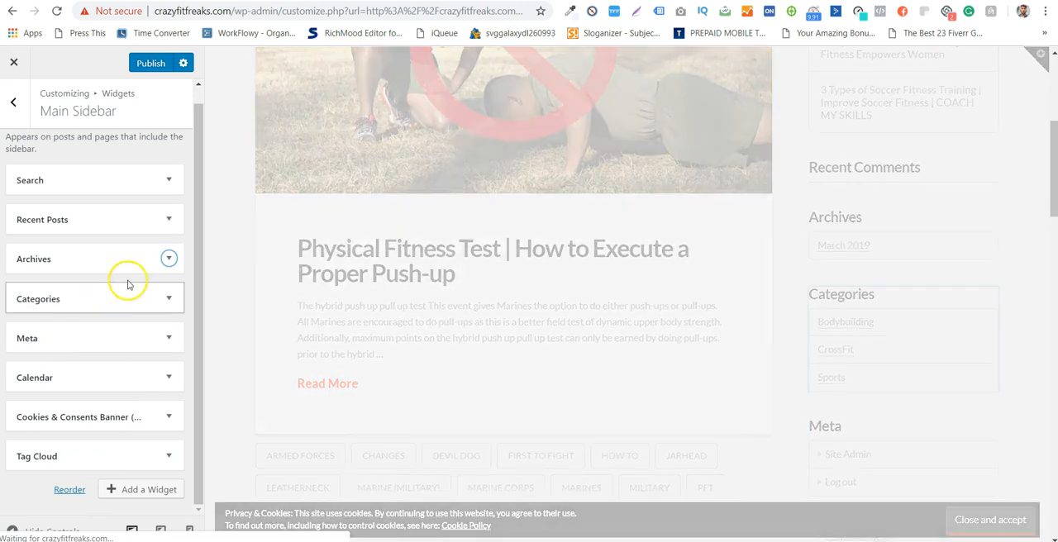
- Remove the Archives and Meta widgets from the Main Sidebar
{"action": "left_click", "coordinate": [164, 264]}
{"action": "left_click", "coordinate": [33, 351]}
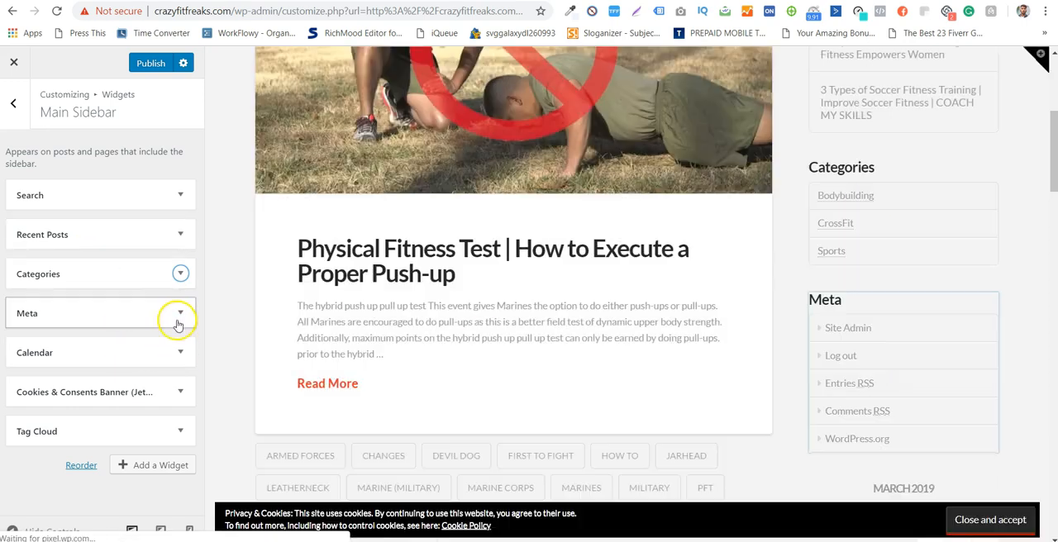
{"action": "left_click", "coordinate": [170, 314]}
{"action": "left_click", "coordinate": [27, 386]}
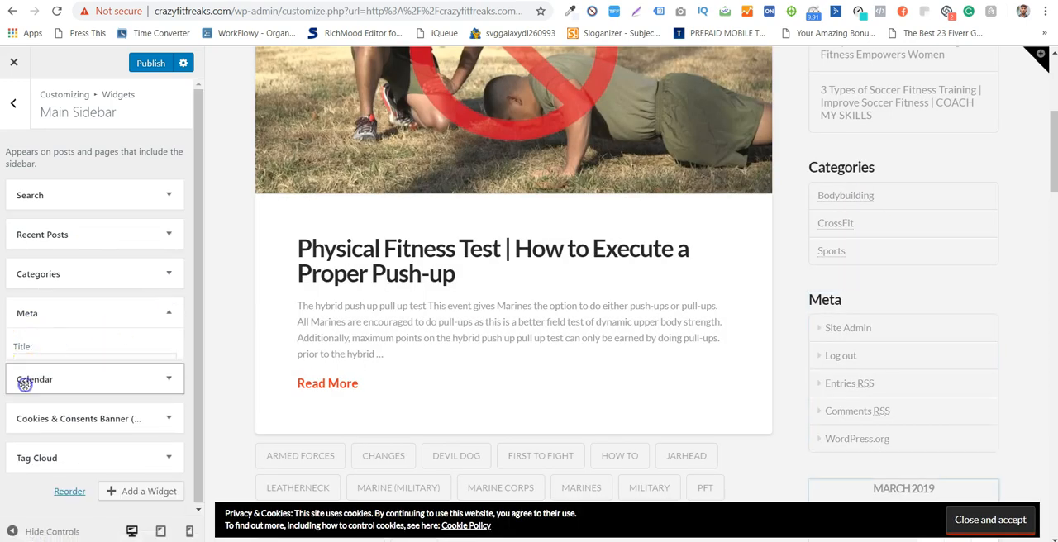
- Look over the end of the list of widgets available for the Main Sidebar
{"action": "left_click", "coordinate": [159, 423]}
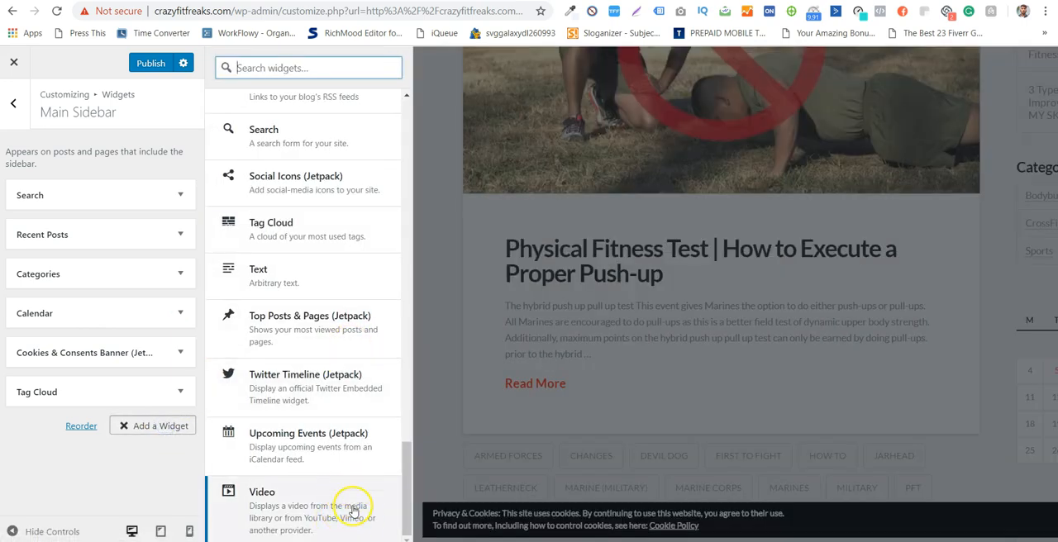
{"action": "scroll", "coordinate": [350, 472], "scroll_direction": "up", "scroll_amount": 1}
{"action": "scroll", "coordinate": [337, 484], "scroll_direction": "down", "scroll_amount": 1}
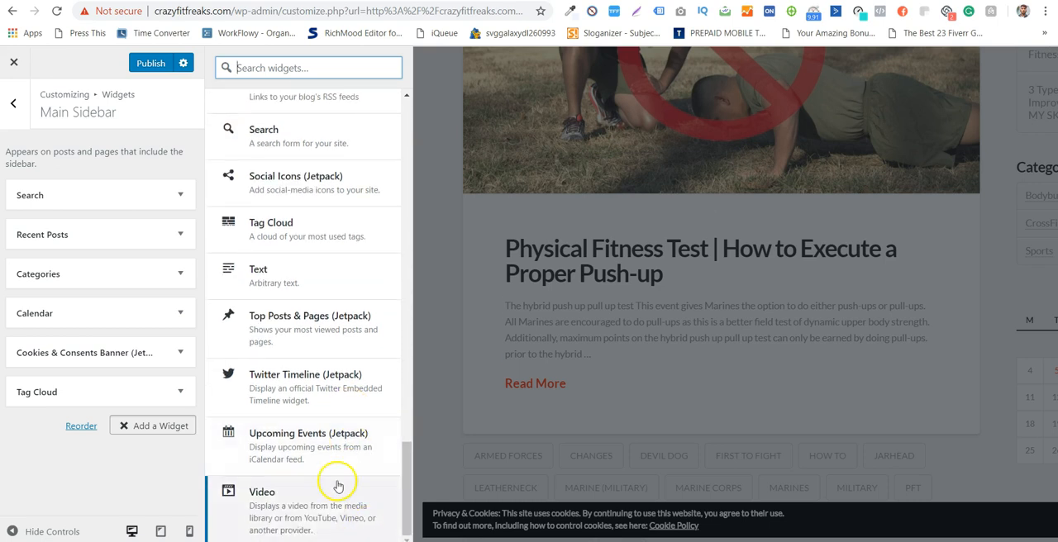
- Leave the widget settings and read the note in the Related Posts customization section
{"action": "left_click", "coordinate": [13, 103]}
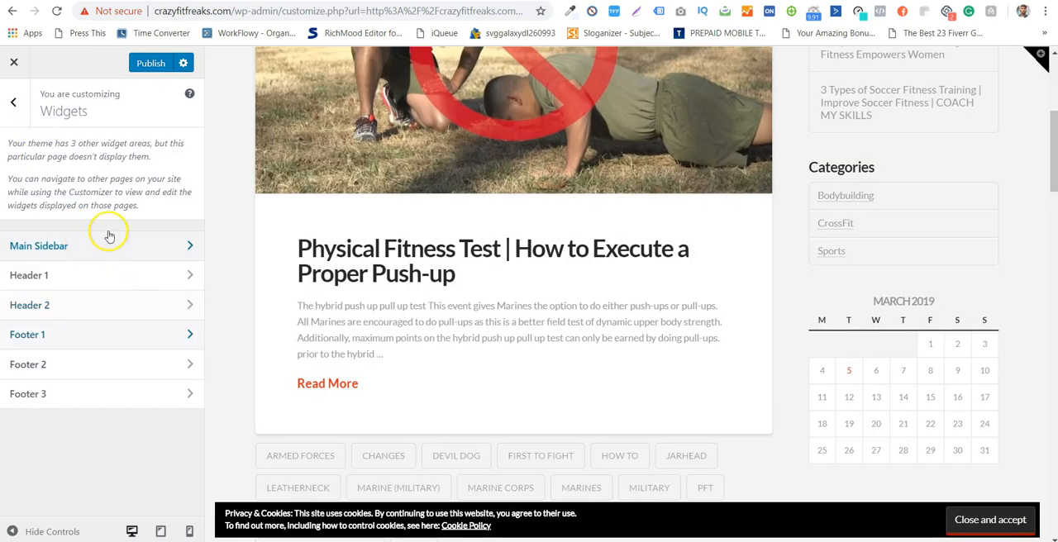
{"action": "left_click", "coordinate": [8, 102]}
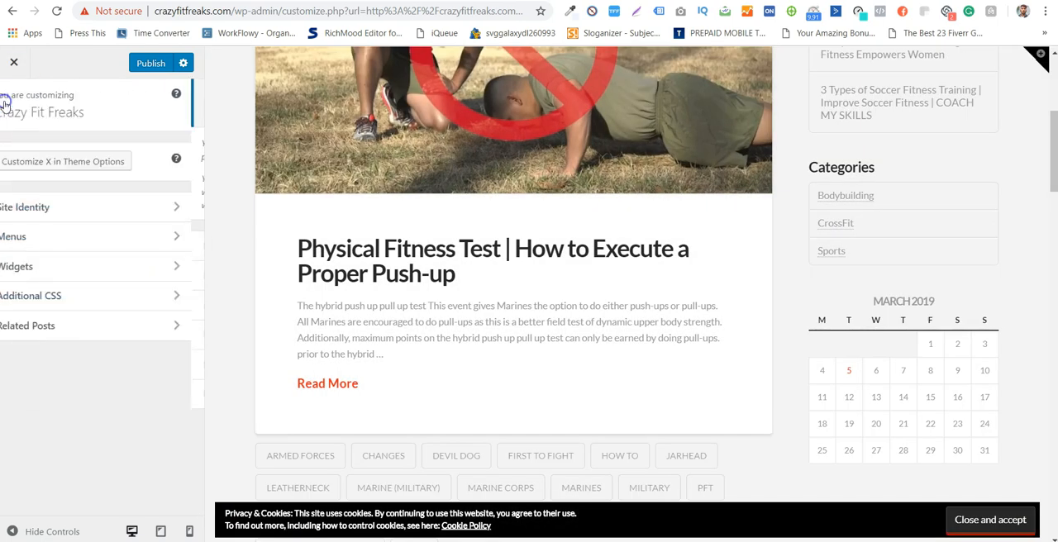
{"action": "left_click", "coordinate": [137, 325]}
{"action": "left_click_drag", "start_coordinate": [51, 145], "coordinate": [149, 147]}
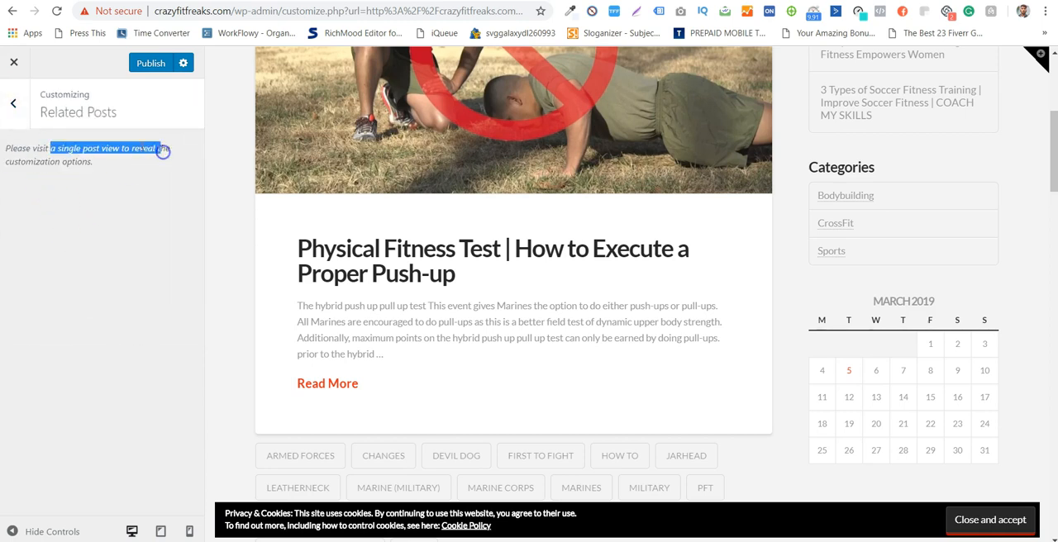
- Leave the Related Posts section, publish the customizer changes, and check the blog page preview
{"action": "left_click", "coordinate": [13, 104]}
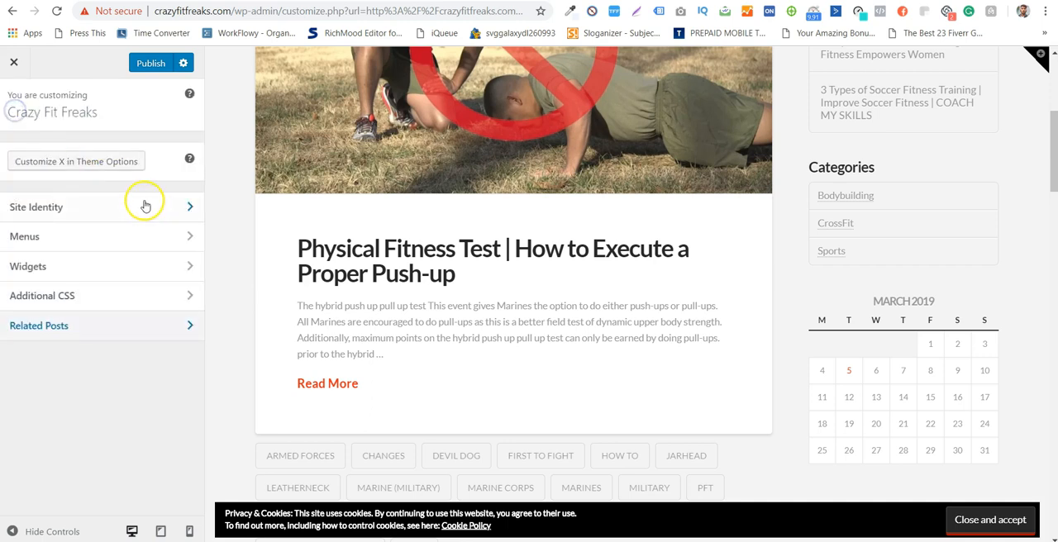
{"action": "left_click", "coordinate": [144, 66]}
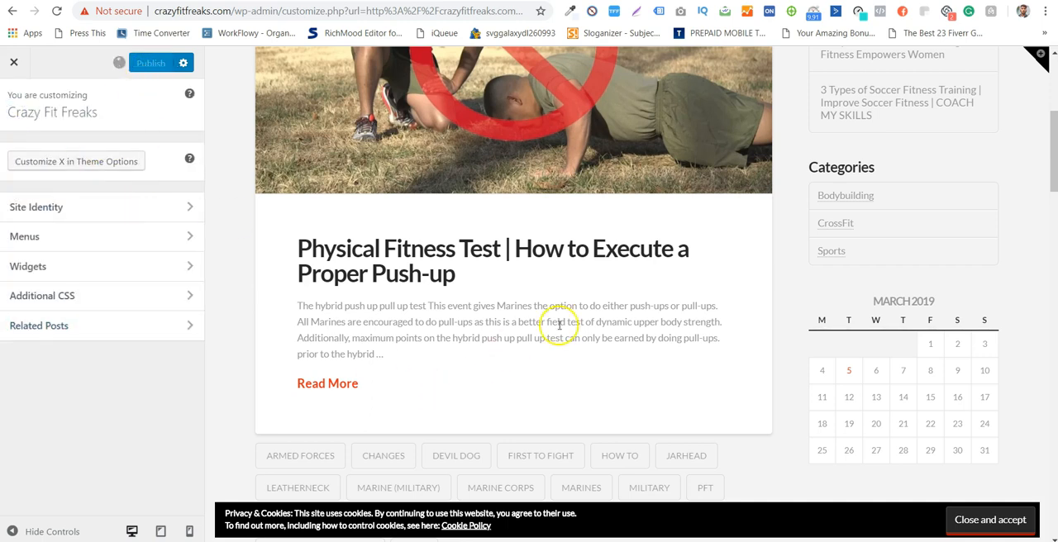
{"action": "scroll", "coordinate": [574, 319], "scroll_direction": "down", "scroll_amount": 5}
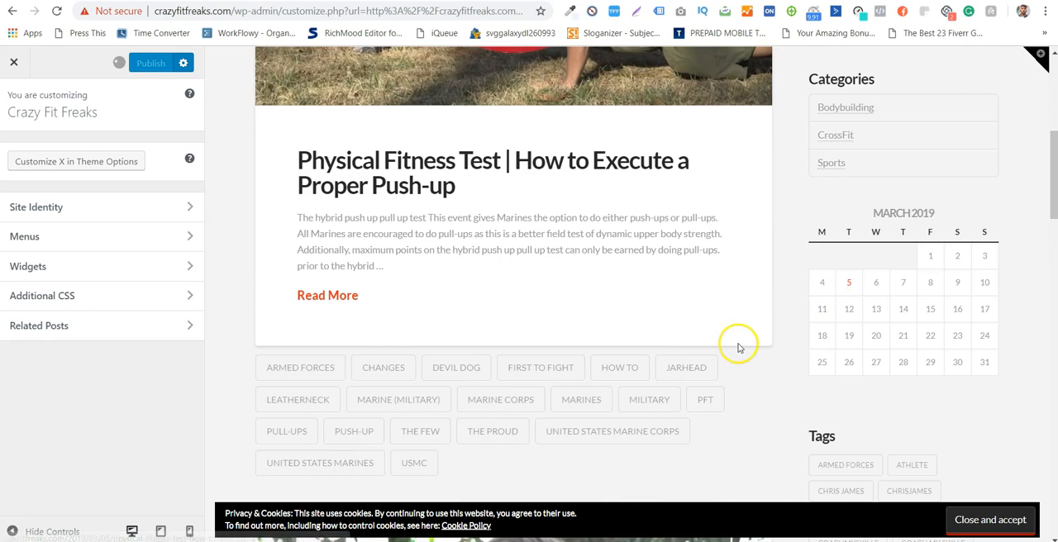
{"action": "scroll", "coordinate": [744, 339], "scroll_direction": "down", "scroll_amount": 5}
{"action": "scroll", "coordinate": [746, 335], "scroll_direction": "up", "scroll_amount": 10}
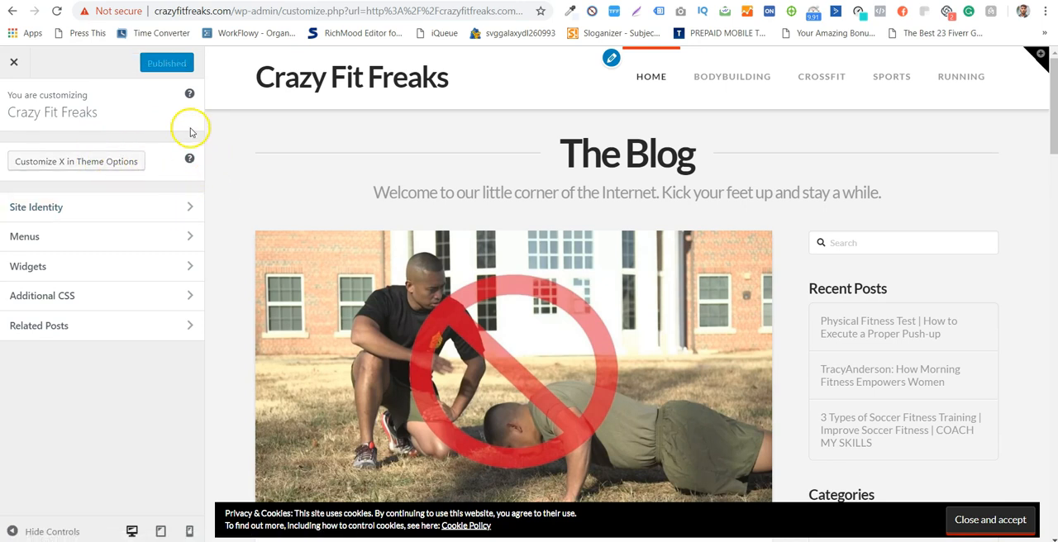
- Open the X theme options from the customizer and go to the Stack settings
{"action": "left_click", "coordinate": [113, 163]}
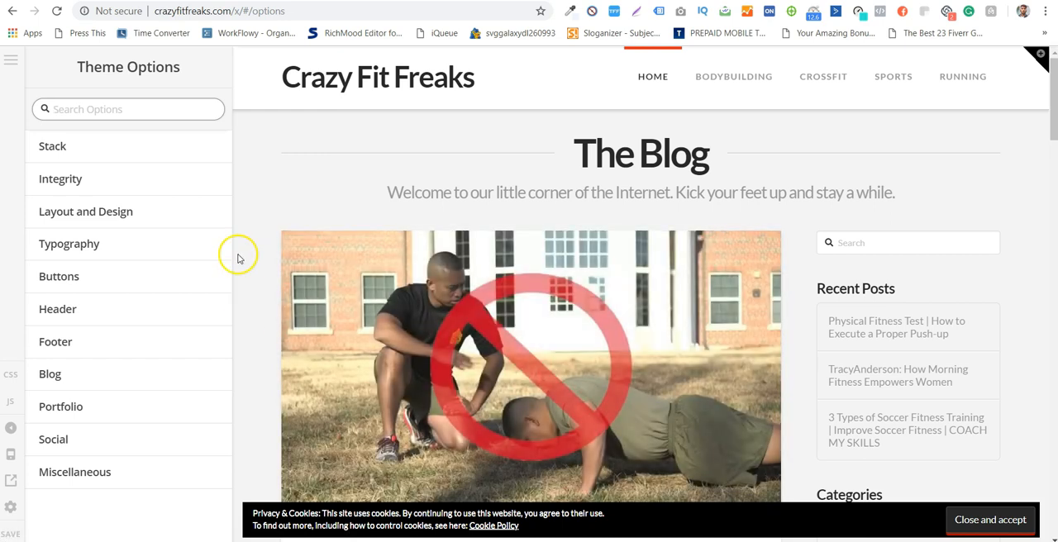
{"action": "left_click", "coordinate": [147, 147]}
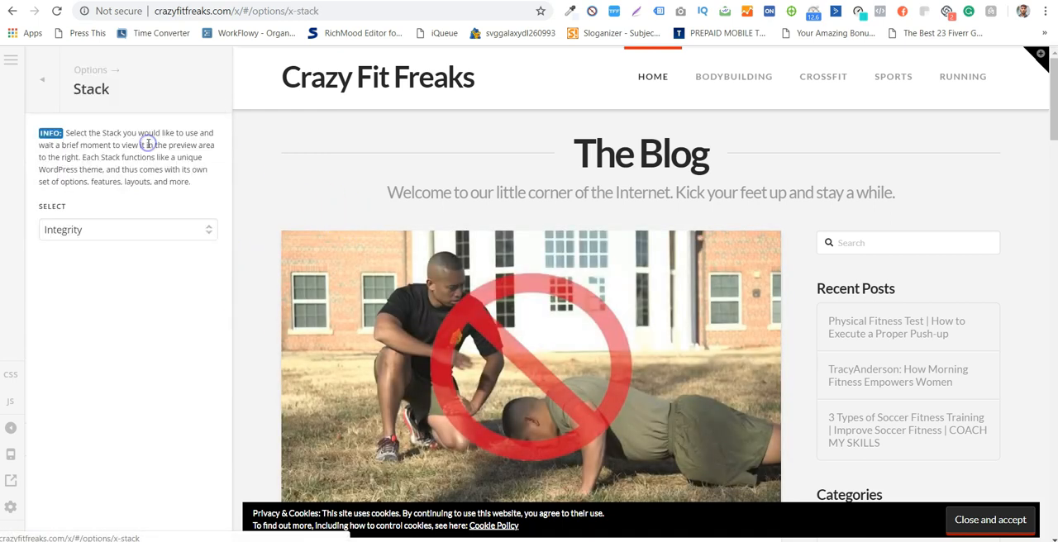
{"action": "left_click", "coordinate": [60, 77]}
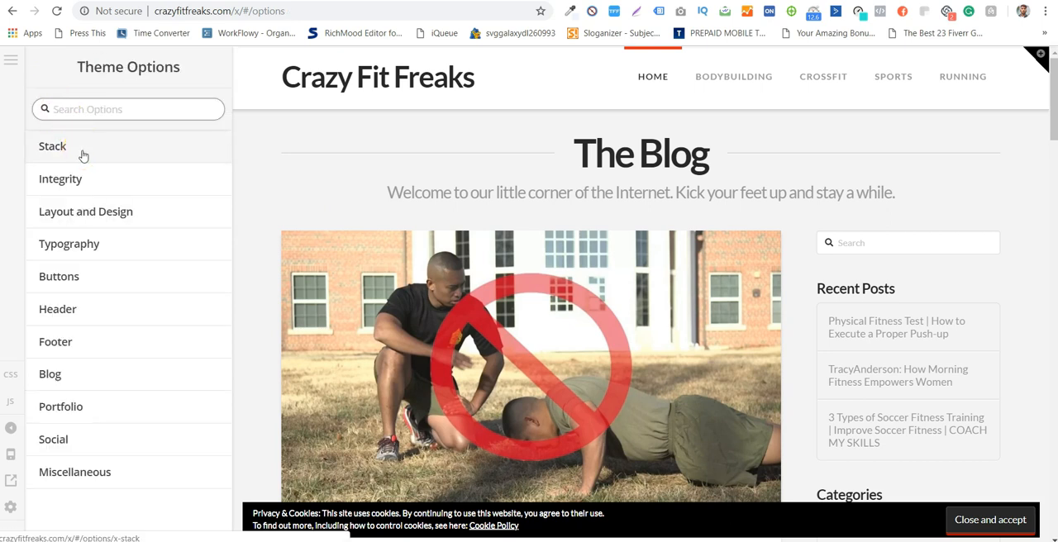
{"action": "left_click", "coordinate": [82, 156]}
- Try the Renew stack and review the blog preview down to the footer
{"action": "left_click", "coordinate": [145, 229]}
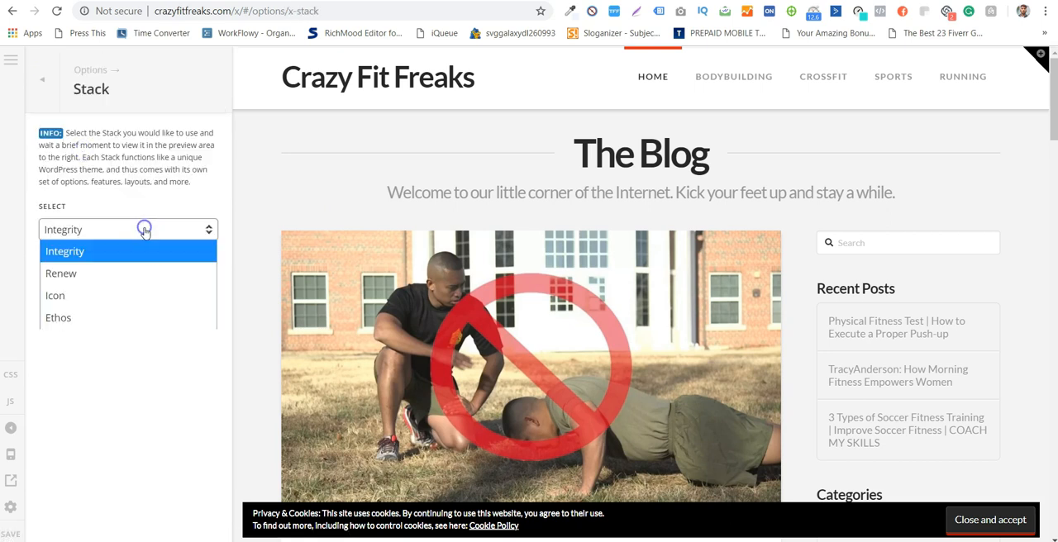
{"action": "left_click", "coordinate": [157, 270]}
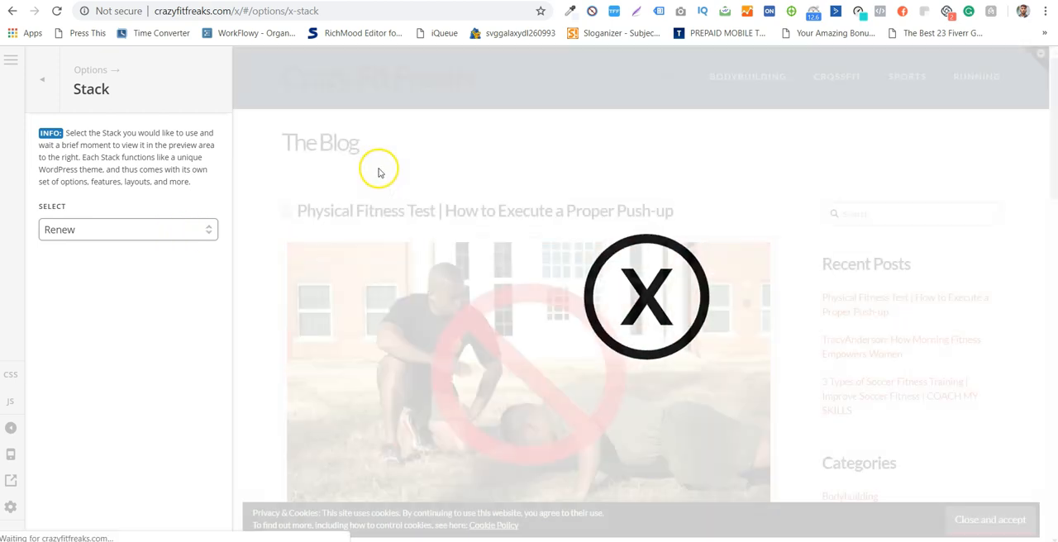
{"action": "scroll", "coordinate": [789, 201], "scroll_direction": "down", "scroll_amount": 9}
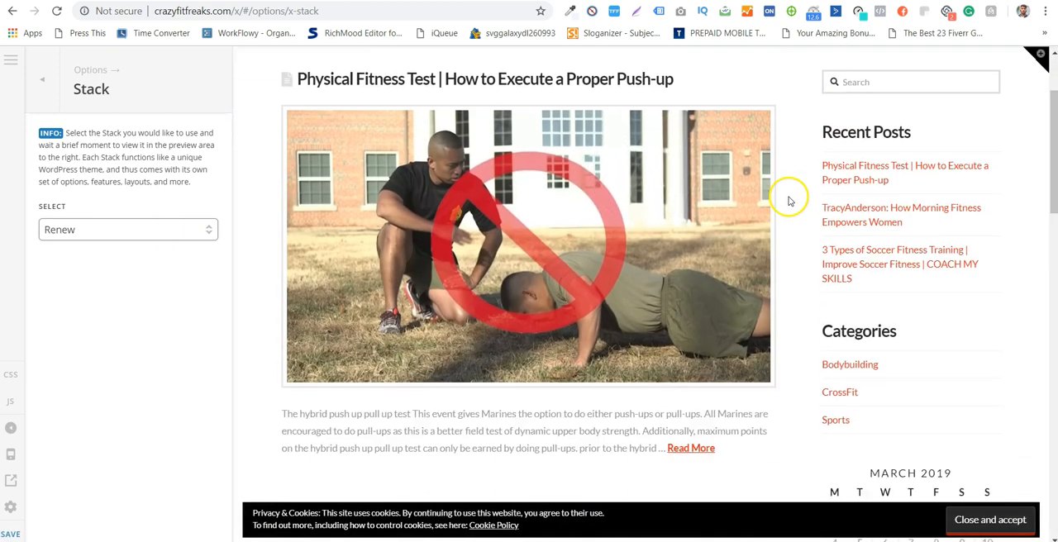
{"action": "scroll", "coordinate": [788, 201], "scroll_direction": "down", "scroll_amount": 5}
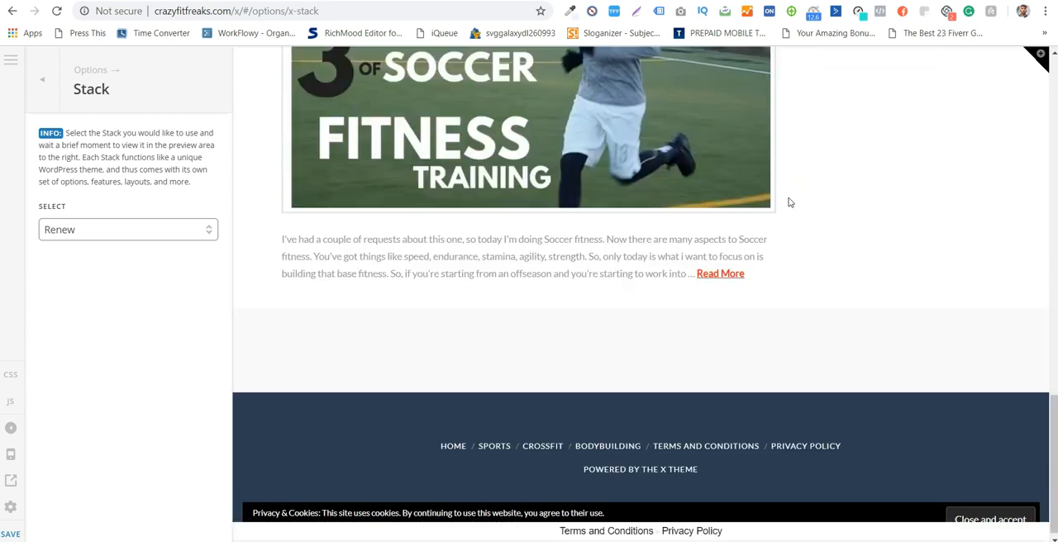
{"action": "scroll", "coordinate": [789, 202], "scroll_direction": "up", "scroll_amount": 2}
{"action": "scroll", "coordinate": [789, 202], "scroll_direction": "down", "scroll_amount": 3}
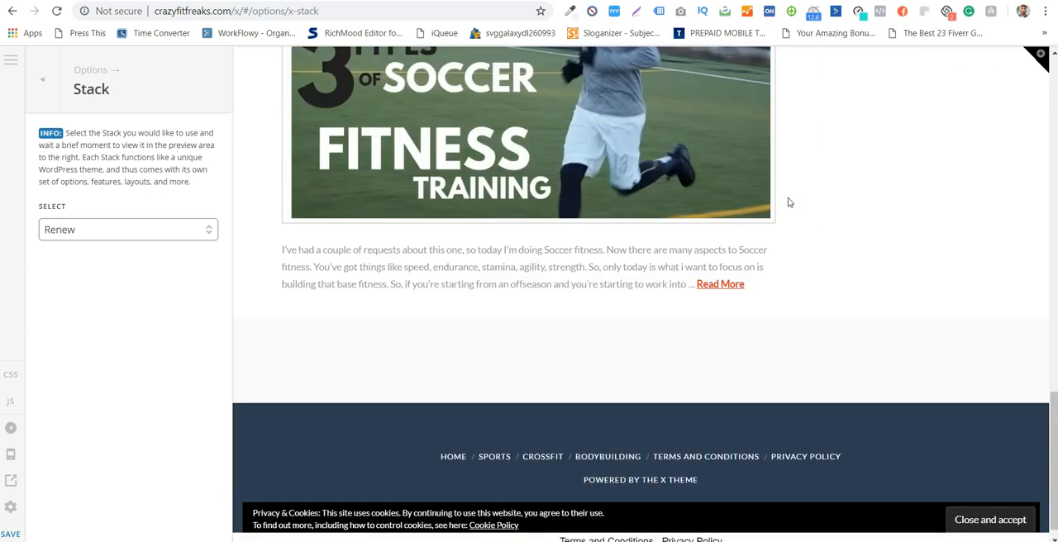
{"action": "scroll", "coordinate": [786, 203], "scroll_direction": "up", "scroll_amount": 10}
- Try the Icon stack and review its post, calendar and widget layout in the preview
{"action": "left_click", "coordinate": [99, 237]}
{"action": "left_click", "coordinate": [120, 300]}
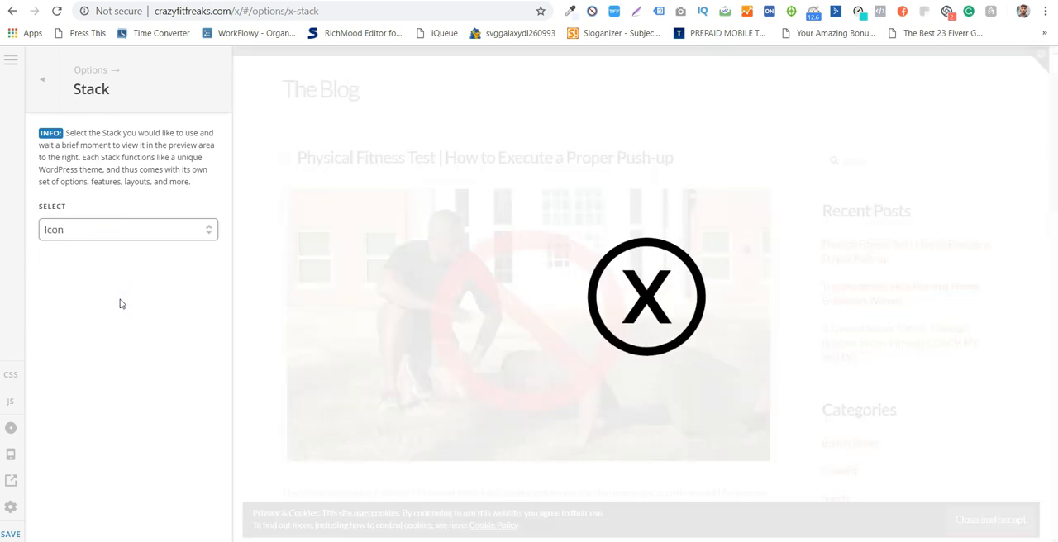
{"action": "left_click", "coordinate": [118, 235]}
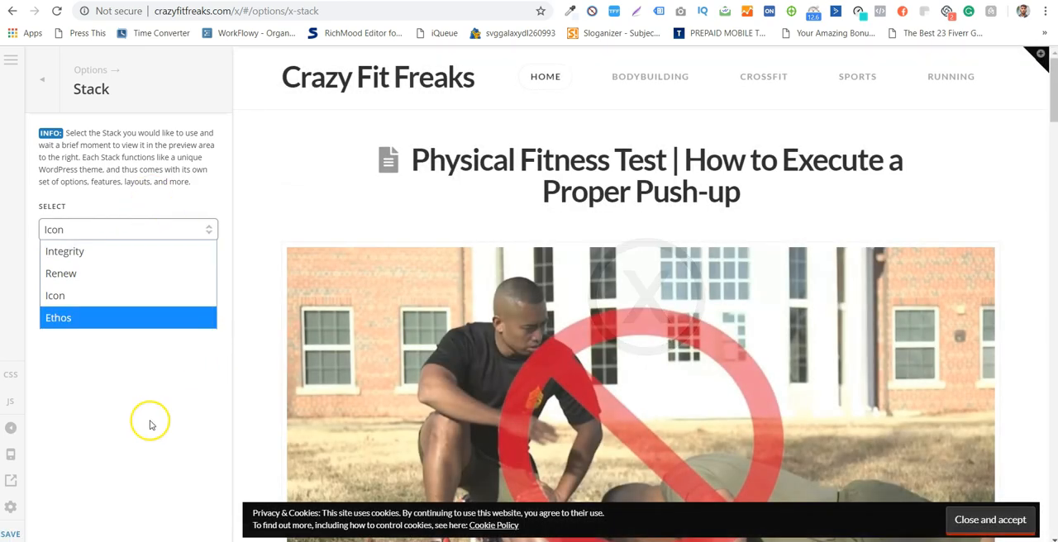
{"action": "left_click", "coordinate": [149, 421]}
{"action": "scroll", "coordinate": [827, 207], "scroll_direction": "down", "scroll_amount": 3}
{"action": "scroll", "coordinate": [861, 201], "scroll_direction": "down", "scroll_amount": 15}
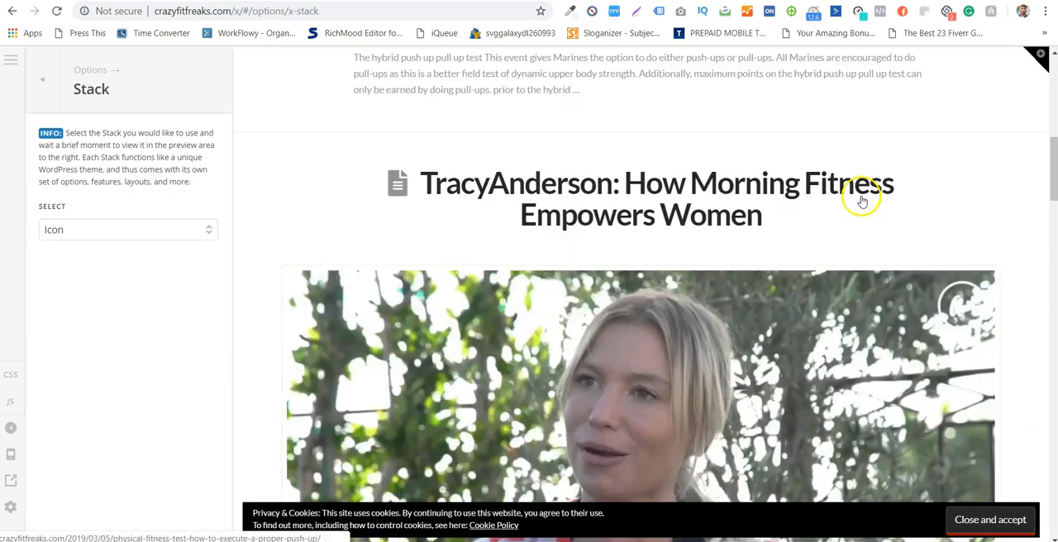
{"action": "scroll", "coordinate": [865, 193], "scroll_direction": "down", "scroll_amount": 10}
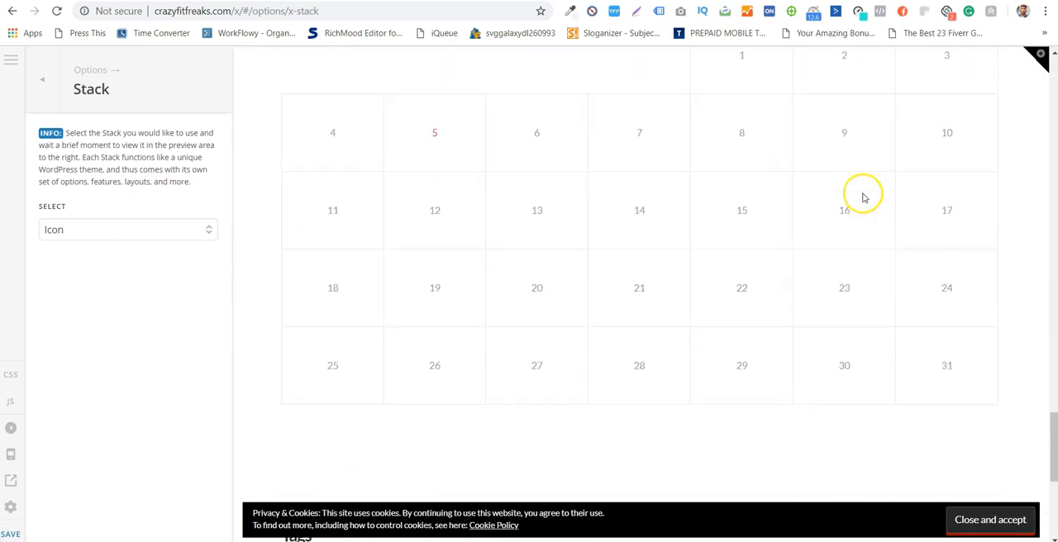
- Try the Ethos stack and review its post list and sidebar widgets in the preview
{"action": "left_click", "coordinate": [87, 224]}
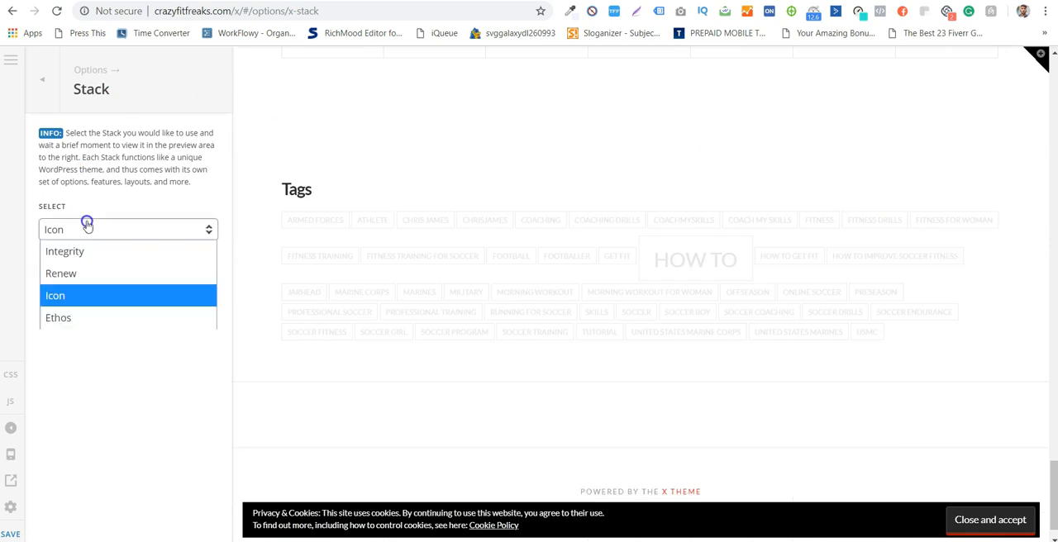
{"action": "left_click", "coordinate": [97, 319]}
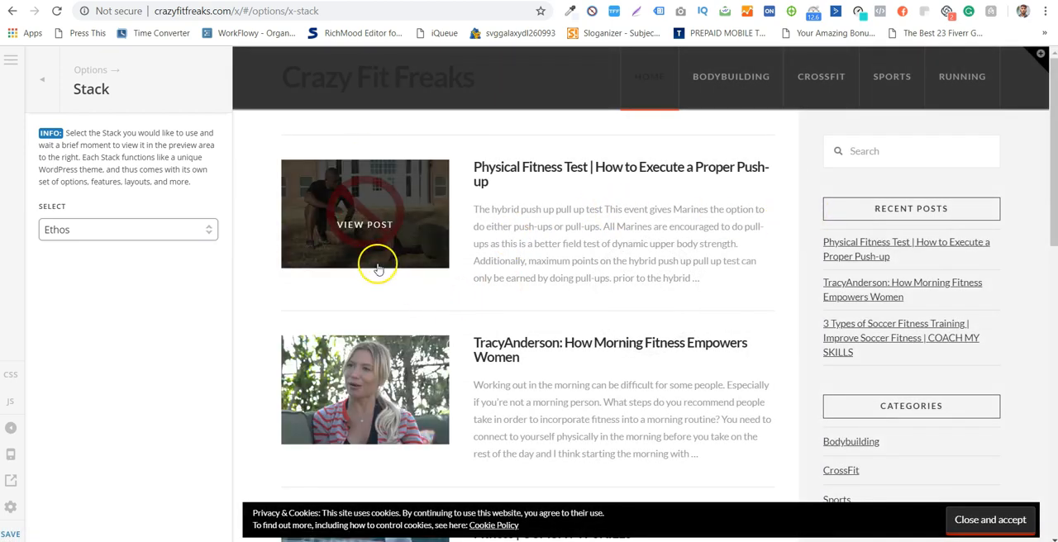
{"action": "scroll", "coordinate": [848, 259], "scroll_direction": "down", "scroll_amount": 2}
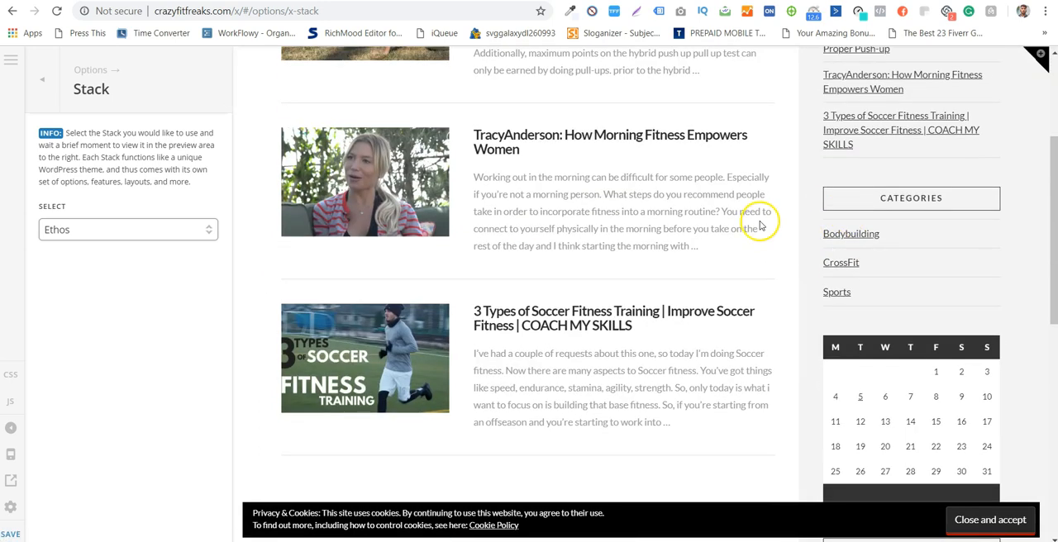
{"action": "scroll", "coordinate": [756, 220], "scroll_direction": "down", "scroll_amount": 7}
{"action": "scroll", "coordinate": [759, 221], "scroll_direction": "up", "scroll_amount": 3}
{"action": "scroll", "coordinate": [760, 222], "scroll_direction": "down", "scroll_amount": 5}
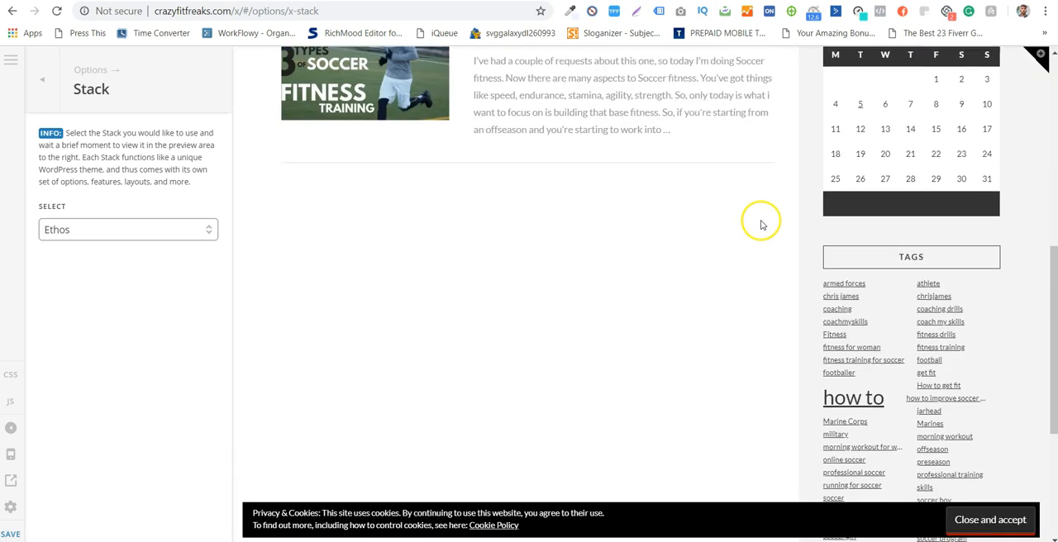
{"action": "scroll", "coordinate": [761, 220], "scroll_direction": "up", "scroll_amount": 10}
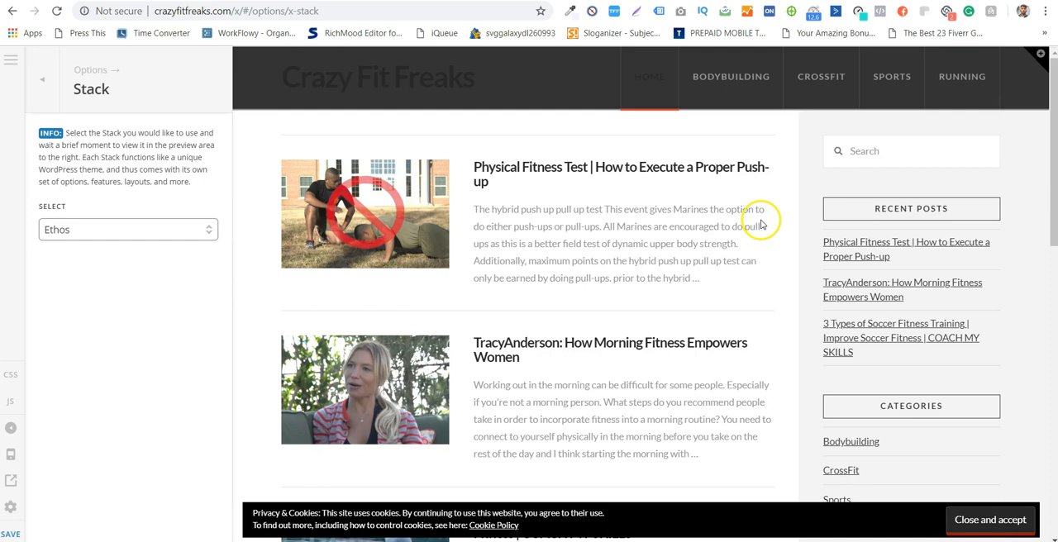
- Set the stack back to Integrity and open the Integrity design settings
{"action": "left_click", "coordinate": [108, 229]}
{"action": "left_click", "coordinate": [106, 250]}
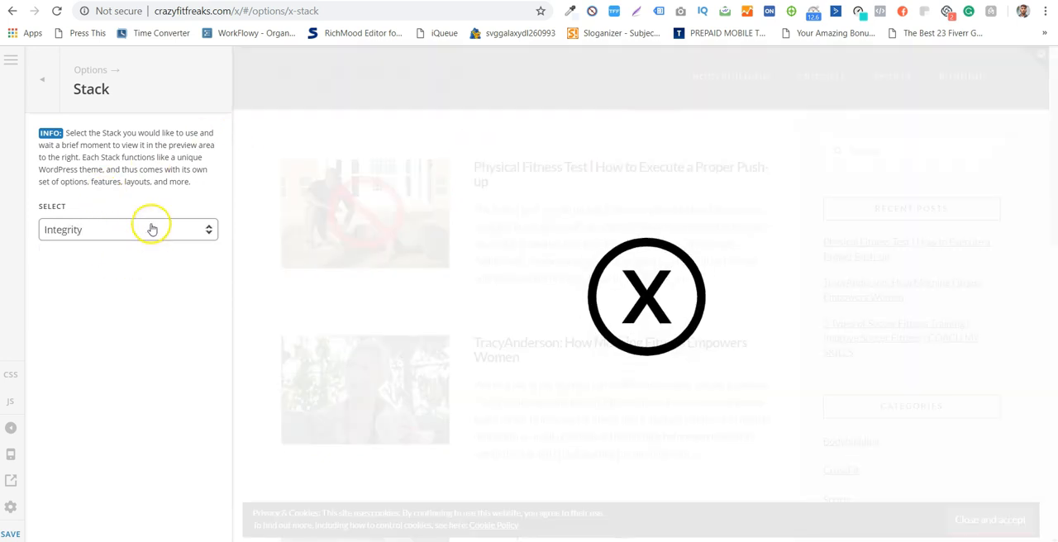
{"action": "left_click", "coordinate": [48, 98]}
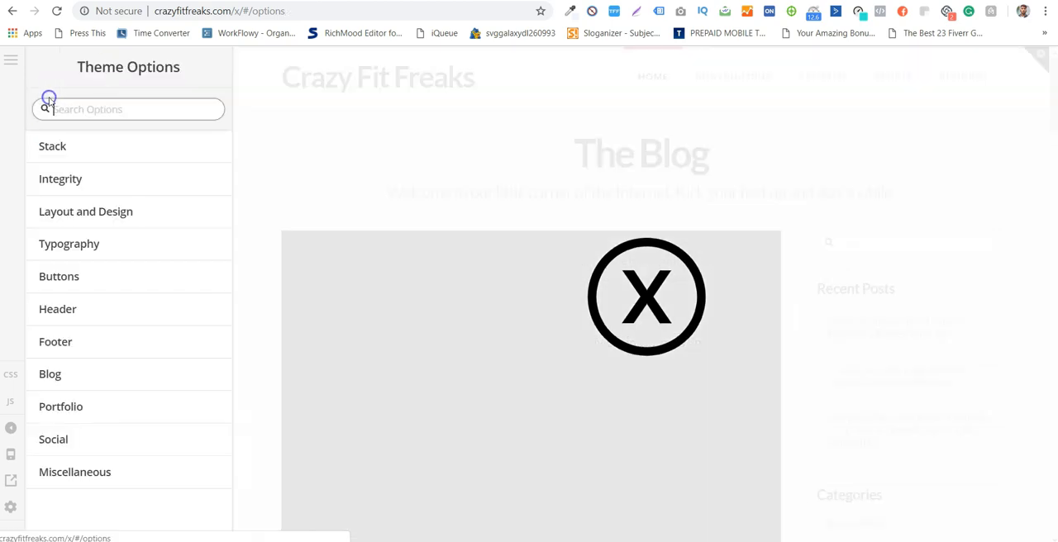
{"action": "left_click", "coordinate": [160, 187]}
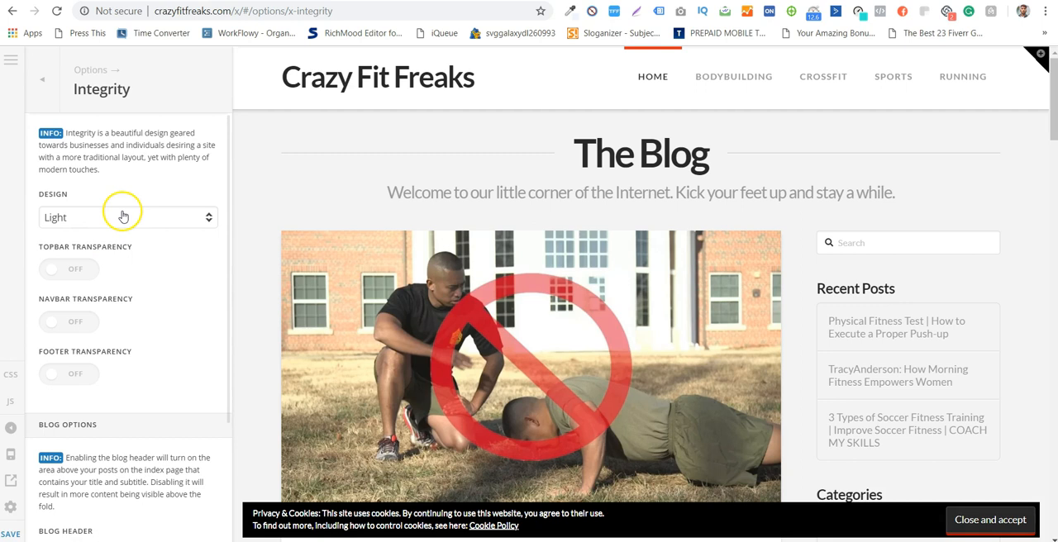
{"action": "scroll", "coordinate": [347, 202], "scroll_direction": "down", "scroll_amount": 4}
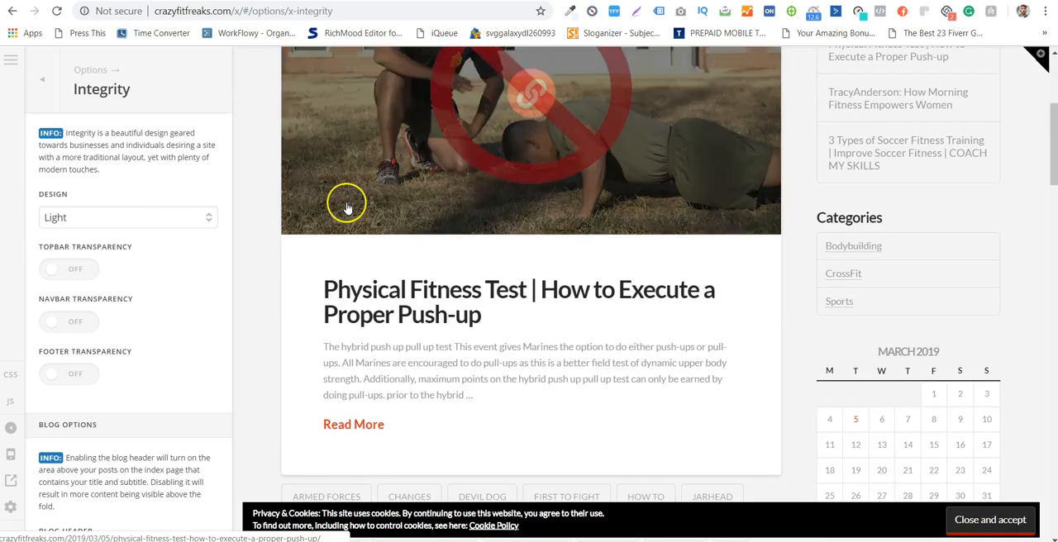
- Try the Dark design for Integrity and review the posts, tags and footer in the preview
{"action": "left_click", "coordinate": [161, 221]}
{"action": "left_click", "coordinate": [162, 221]}
{"action": "left_click", "coordinate": [161, 221]}
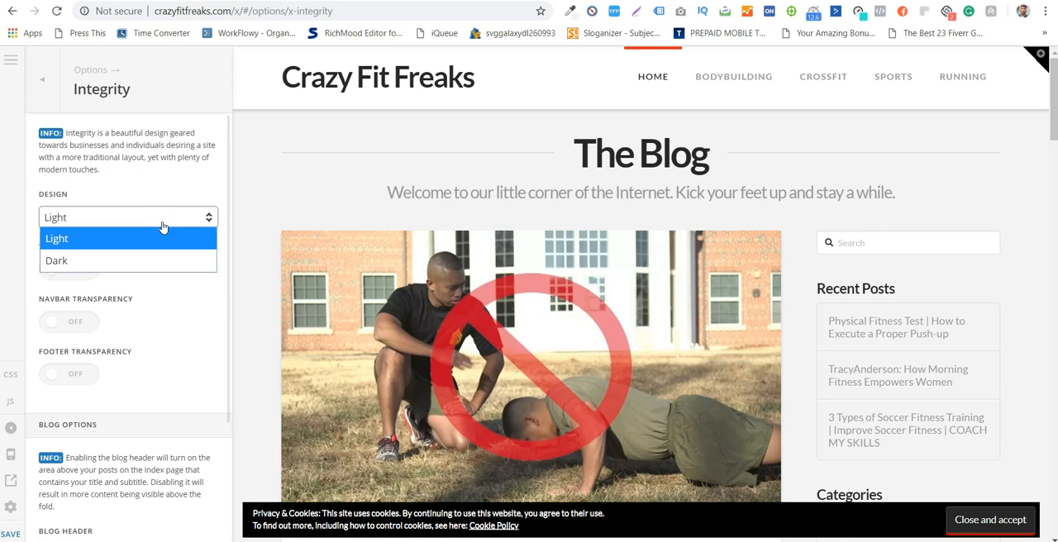
{"action": "left_click", "coordinate": [161, 258]}
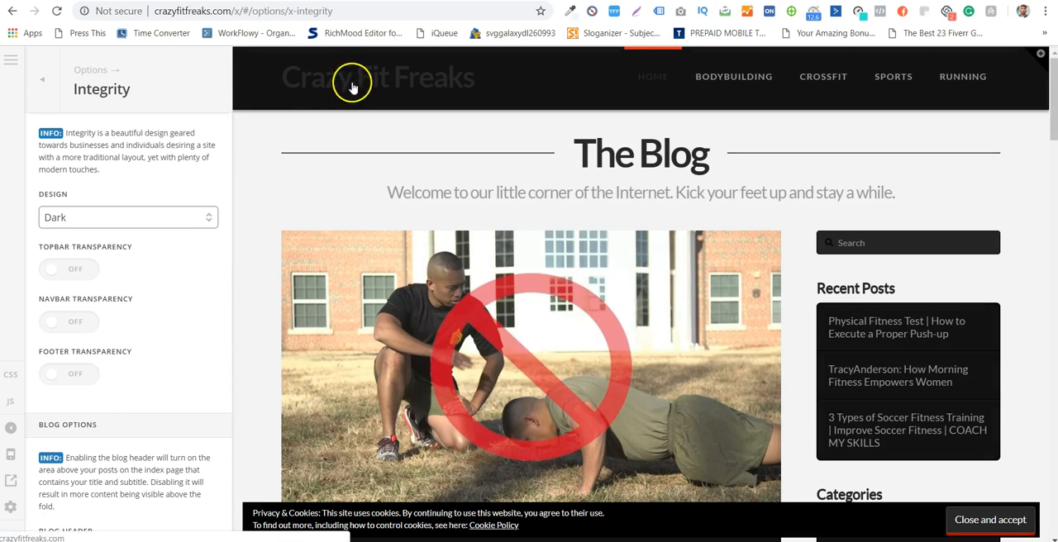
{"action": "scroll", "coordinate": [637, 220], "scroll_direction": "down", "scroll_amount": 7}
{"action": "scroll", "coordinate": [715, 277], "scroll_direction": "down", "scroll_amount": 6}
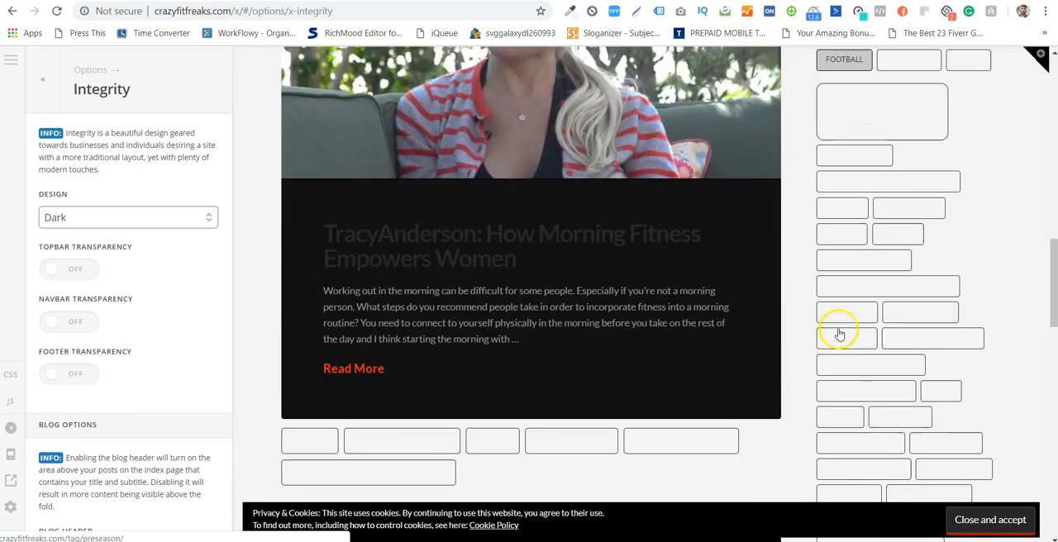
{"action": "scroll", "coordinate": [746, 302], "scroll_direction": "down", "scroll_amount": 3}
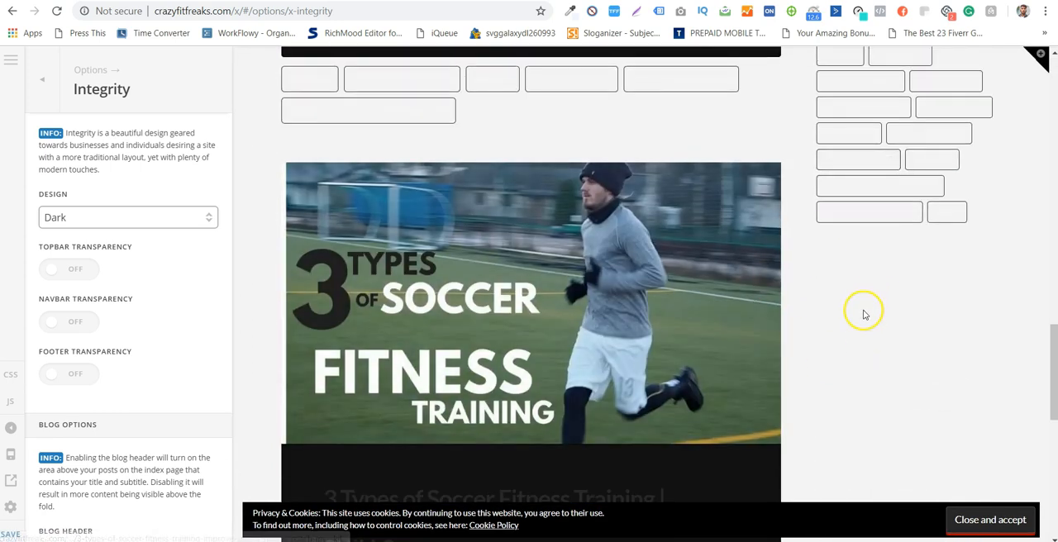
{"action": "scroll", "coordinate": [829, 349], "scroll_direction": "down", "scroll_amount": 4}
{"action": "scroll", "coordinate": [829, 349], "scroll_direction": "down", "scroll_amount": 3}
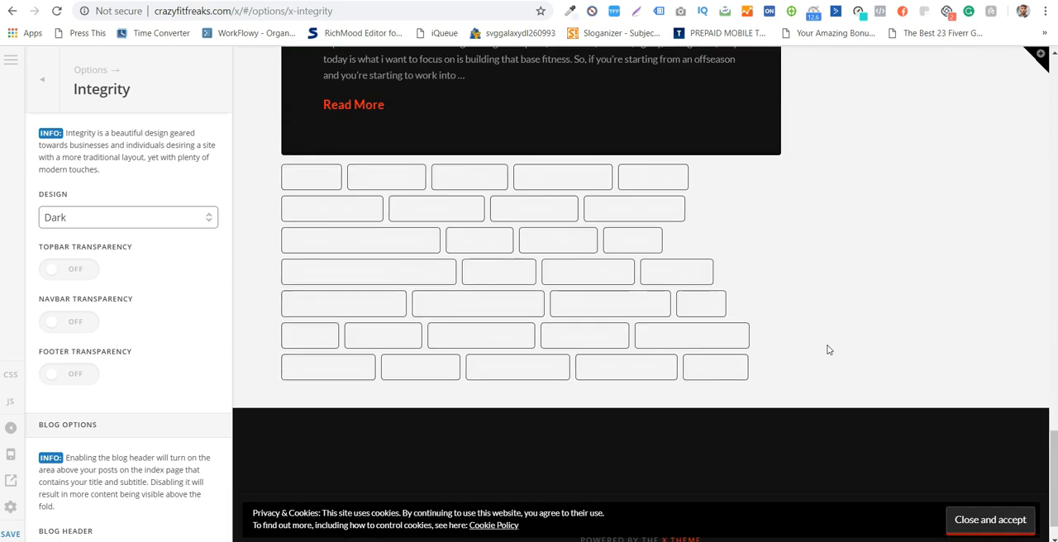
{"action": "scroll", "coordinate": [829, 350], "scroll_direction": "up", "scroll_amount": 6}
{"action": "scroll", "coordinate": [829, 350], "scroll_direction": "down", "scroll_amount": 4}
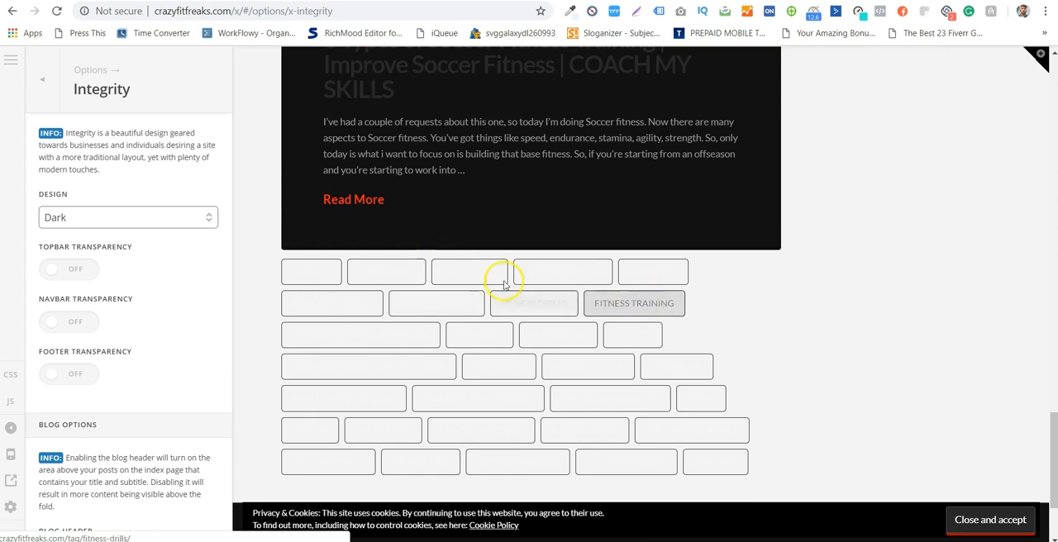
{"action": "scroll", "coordinate": [856, 323], "scroll_direction": "up", "scroll_amount": 15}
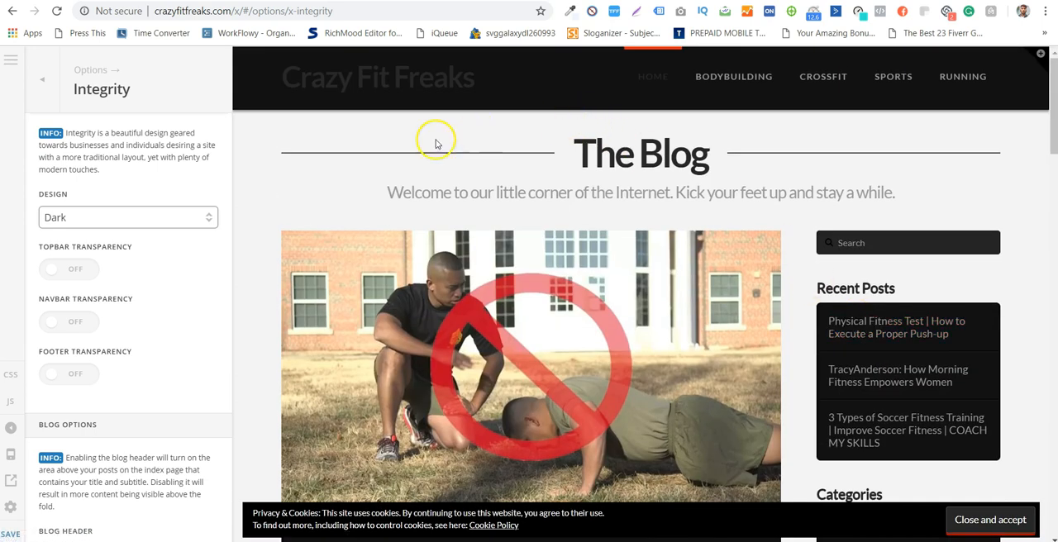
- Set the Integrity design back to Light and turn on topbar transparency
{"action": "left_click", "coordinate": [132, 218]}
{"action": "left_click", "coordinate": [135, 239]}
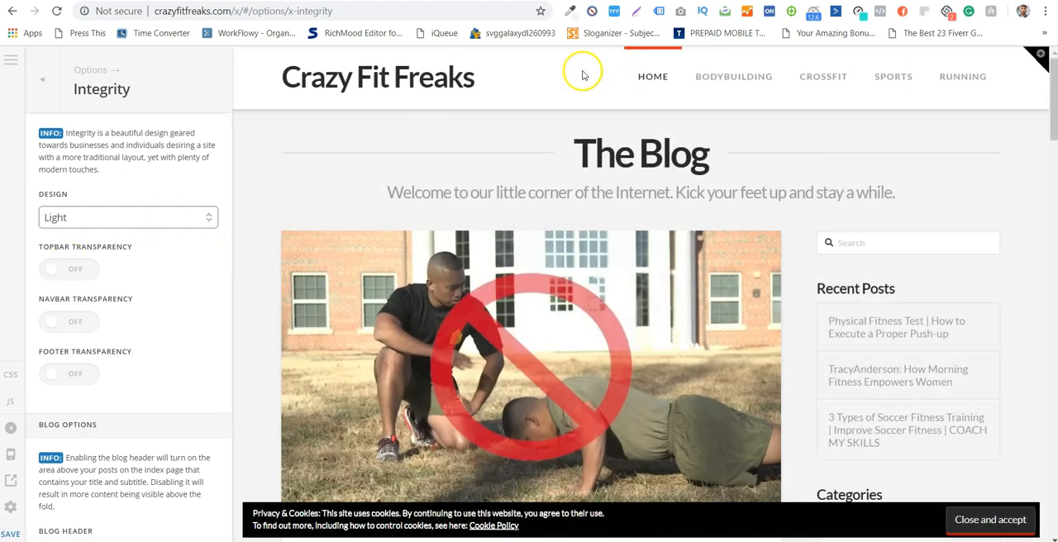
{"action": "scroll", "coordinate": [478, 98], "scroll_direction": "down", "scroll_amount": 4}
{"action": "scroll", "coordinate": [473, 91], "scroll_direction": "up", "scroll_amount": 4}
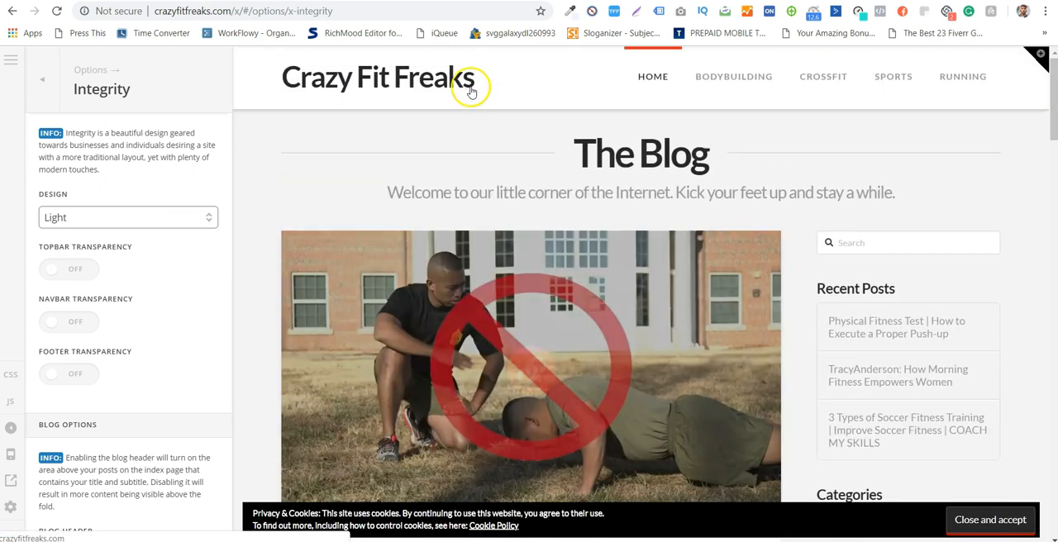
{"action": "left_click", "coordinate": [67, 277]}
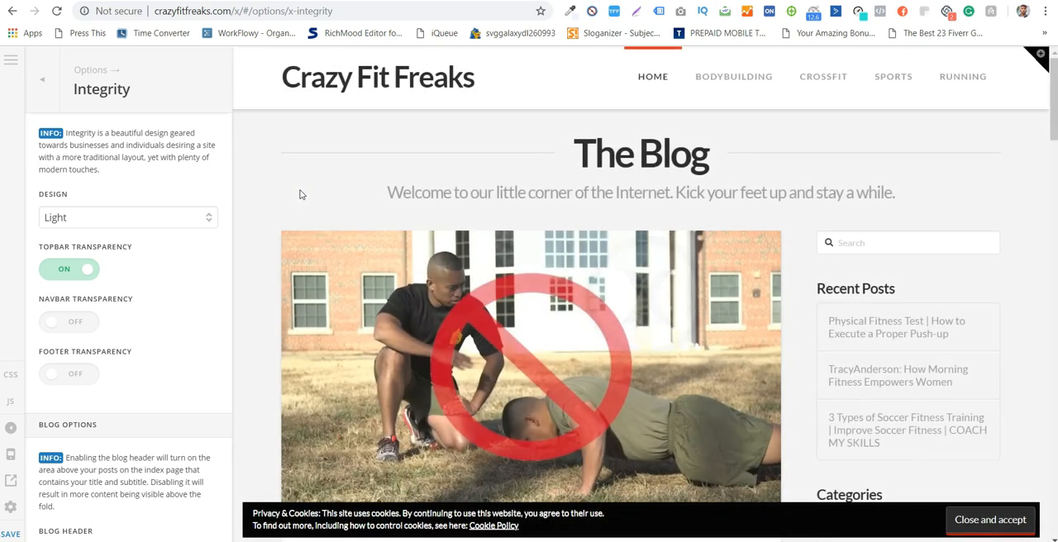
- Review the blog header, posts and sidebar of the Light design in the preview, along with the Integrity transparency and blog options
{"action": "scroll", "coordinate": [301, 195], "scroll_direction": "down", "scroll_amount": 5}
{"action": "scroll", "coordinate": [301, 197], "scroll_direction": "down", "scroll_amount": 3}
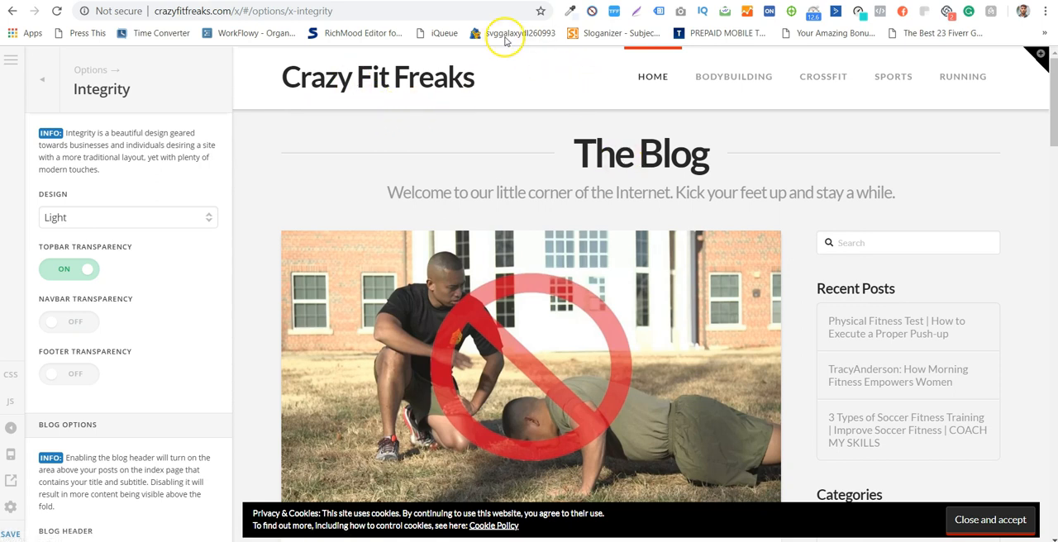
{"action": "scroll", "coordinate": [263, 161], "scroll_direction": "down", "scroll_amount": 1}
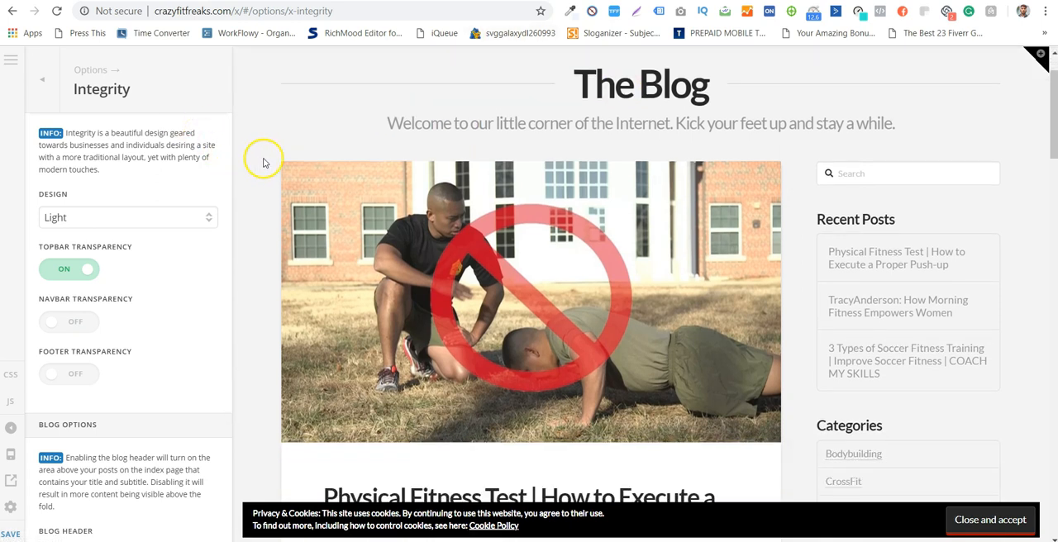
{"action": "scroll", "coordinate": [263, 162], "scroll_direction": "down", "scroll_amount": 6}
{"action": "scroll", "coordinate": [262, 162], "scroll_direction": "up", "scroll_amount": 4}
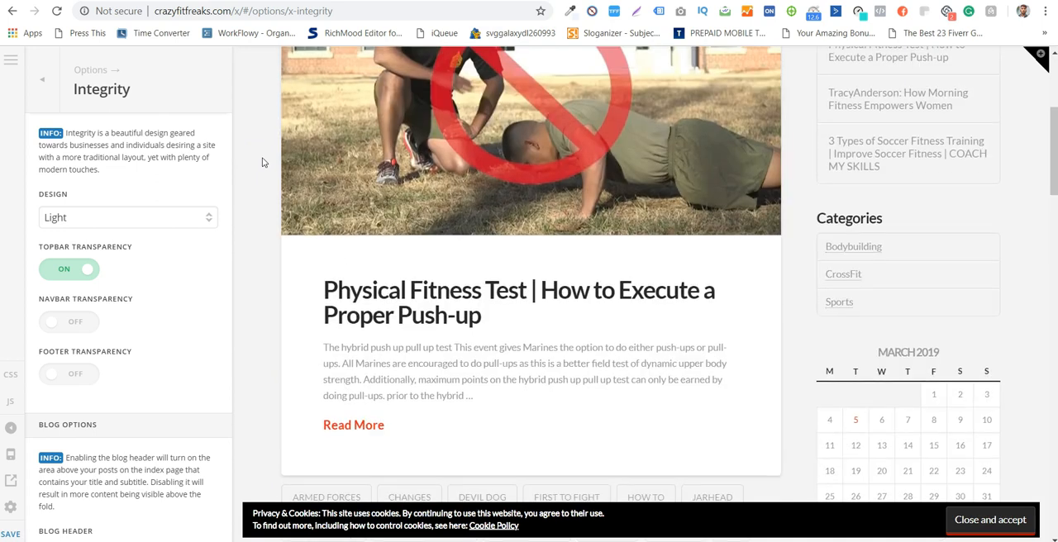
{"action": "scroll", "coordinate": [248, 164], "scroll_direction": "up", "scroll_amount": 3}
{"action": "scroll", "coordinate": [102, 256], "scroll_direction": "down", "scroll_amount": 2}
{"action": "scroll", "coordinate": [102, 256], "scroll_direction": "up", "scroll_amount": 2}
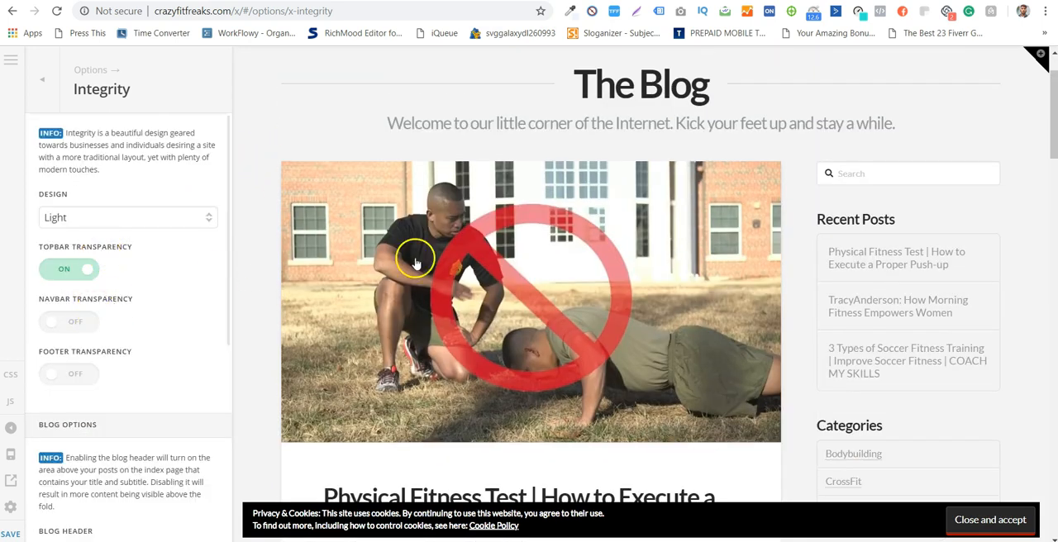
{"action": "scroll", "coordinate": [496, 198], "scroll_direction": "down", "scroll_amount": 1}
{"action": "scroll", "coordinate": [135, 215], "scroll_direction": "down", "scroll_amount": 2}
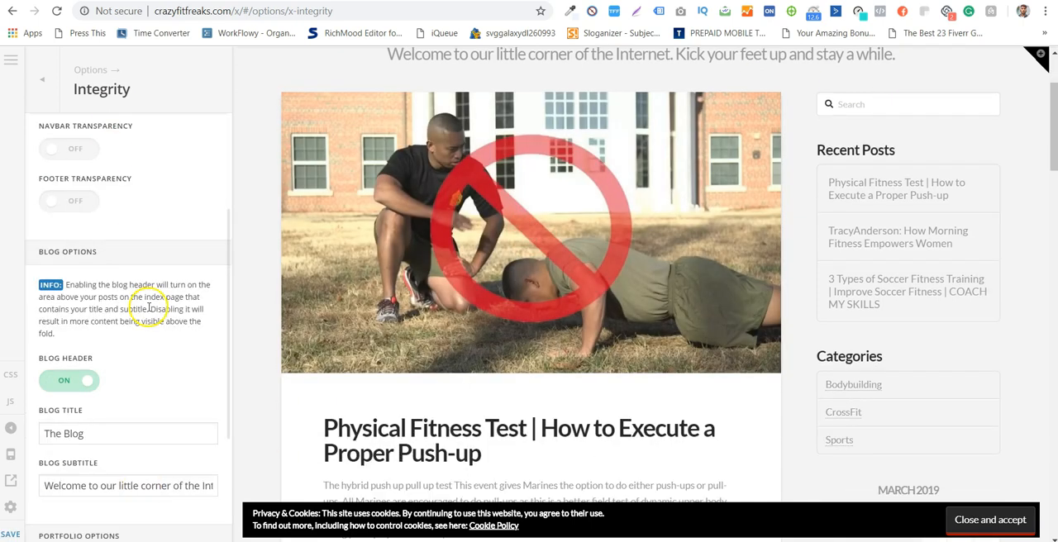
{"action": "scroll", "coordinate": [149, 308], "scroll_direction": "up", "scroll_amount": 2}
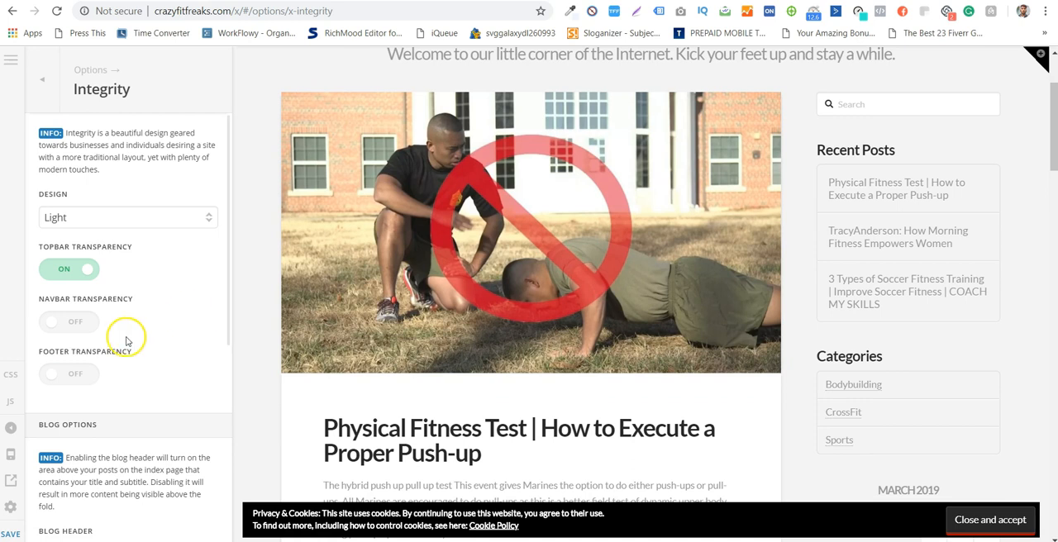
- Set the Integrity blog title to "We Forge Legends" and check the header text in the preview
{"action": "scroll", "coordinate": [94, 350], "scroll_direction": "down", "scroll_amount": 2}
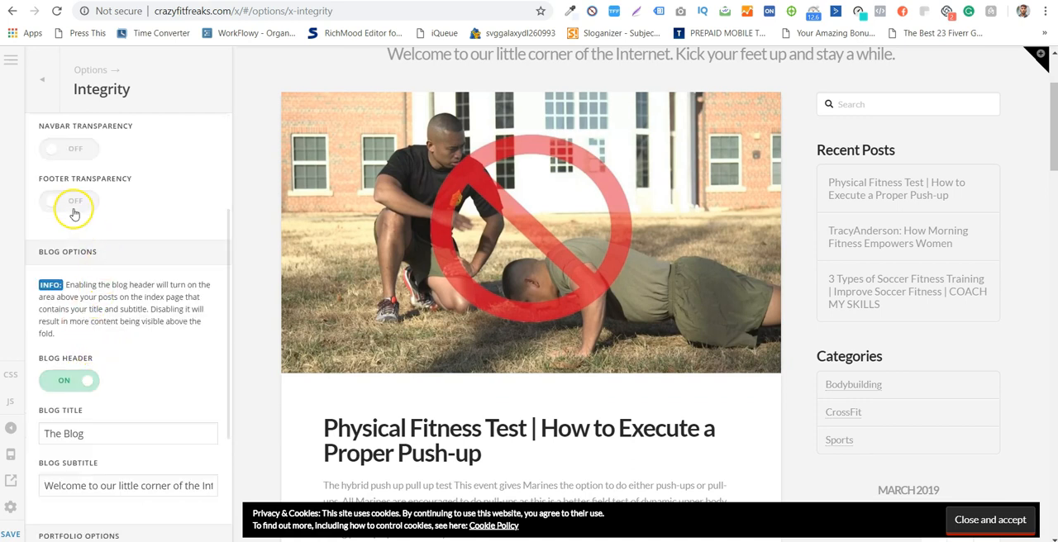
{"action": "scroll", "coordinate": [74, 213], "scroll_direction": "down", "scroll_amount": 2}
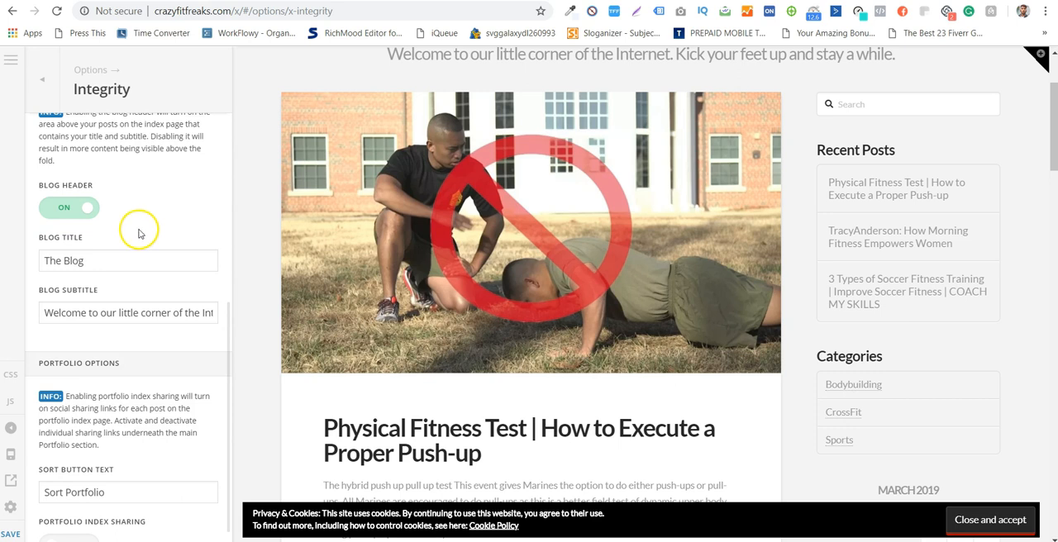
{"action": "scroll", "coordinate": [779, 428], "scroll_direction": "up", "scroll_amount": 2}
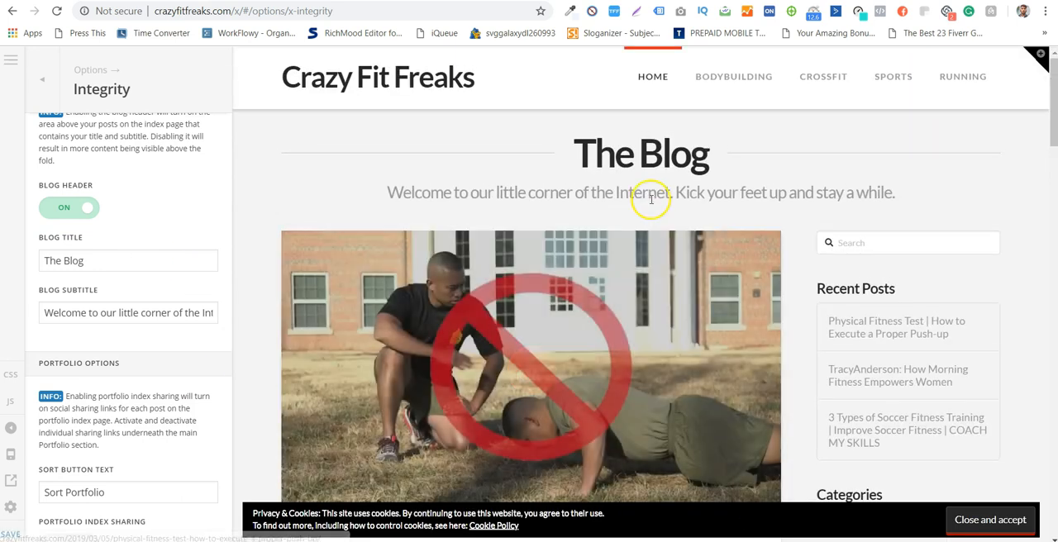
{"action": "left_click", "coordinate": [157, 259]}
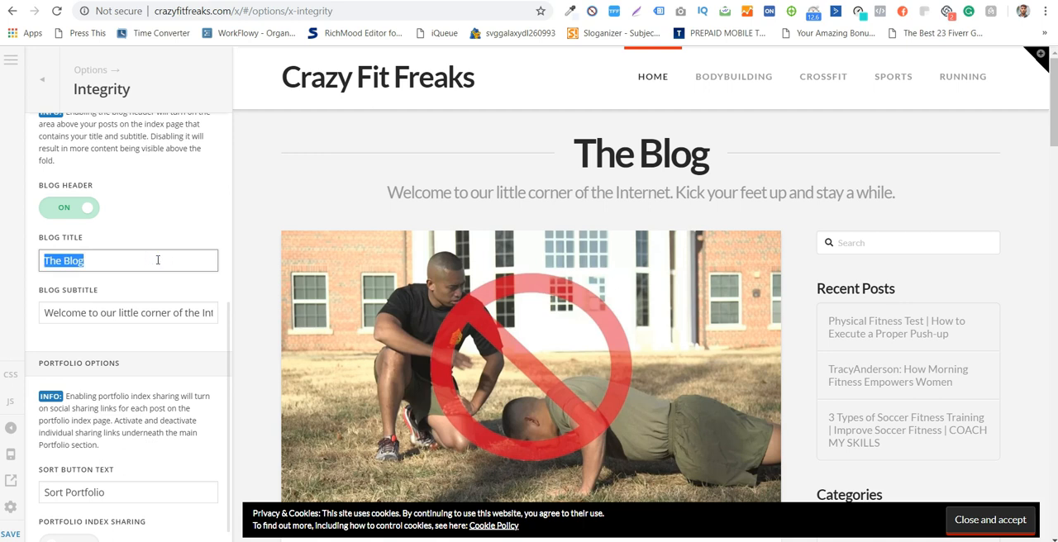
{"action": "type", "text": "We Forge"}
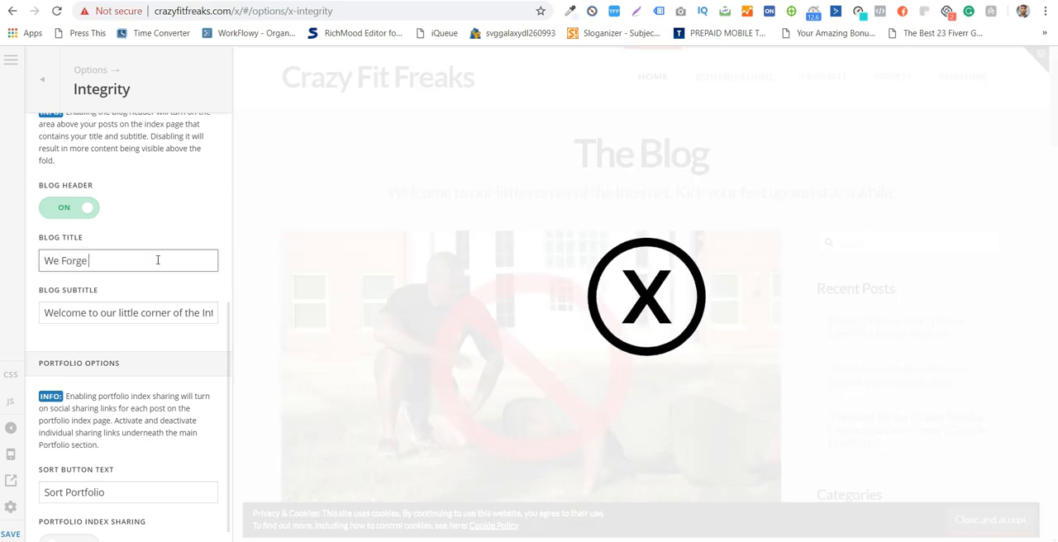
{"action": "type", "text": " Legends"}
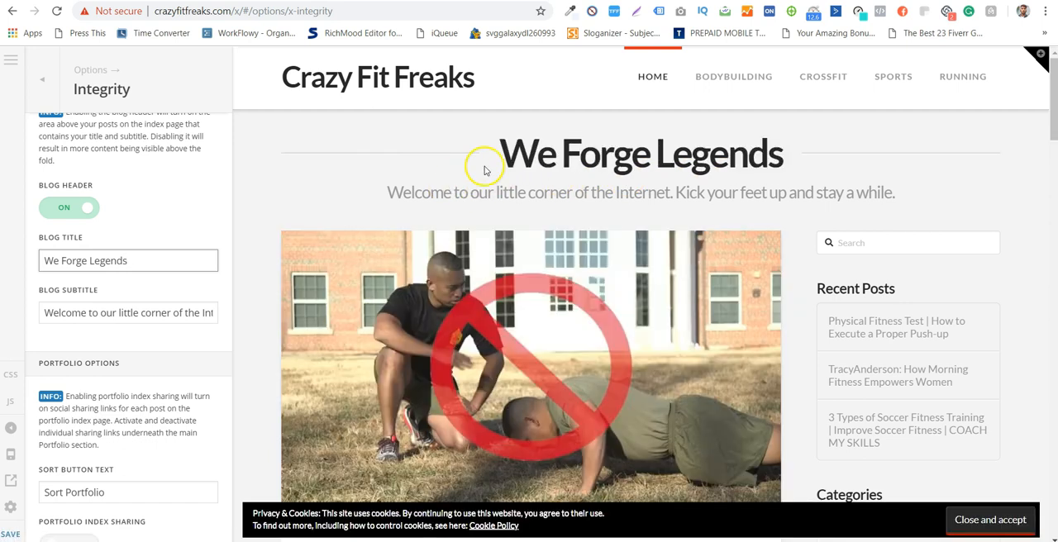
{"action": "left_click_drag", "start_coordinate": [502, 152], "coordinate": [785, 187]}
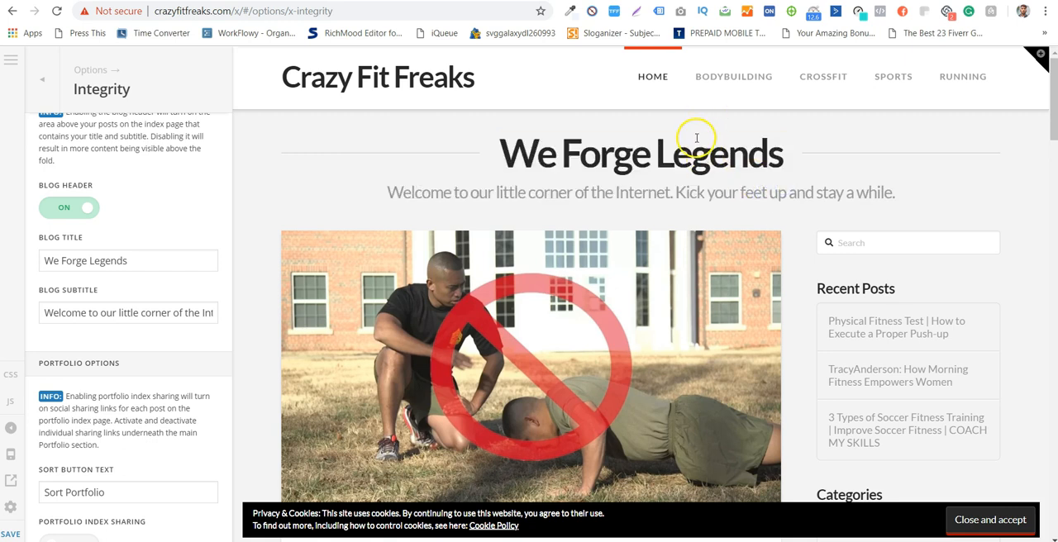
{"action": "left_click_drag", "start_coordinate": [566, 197], "coordinate": [844, 205]}
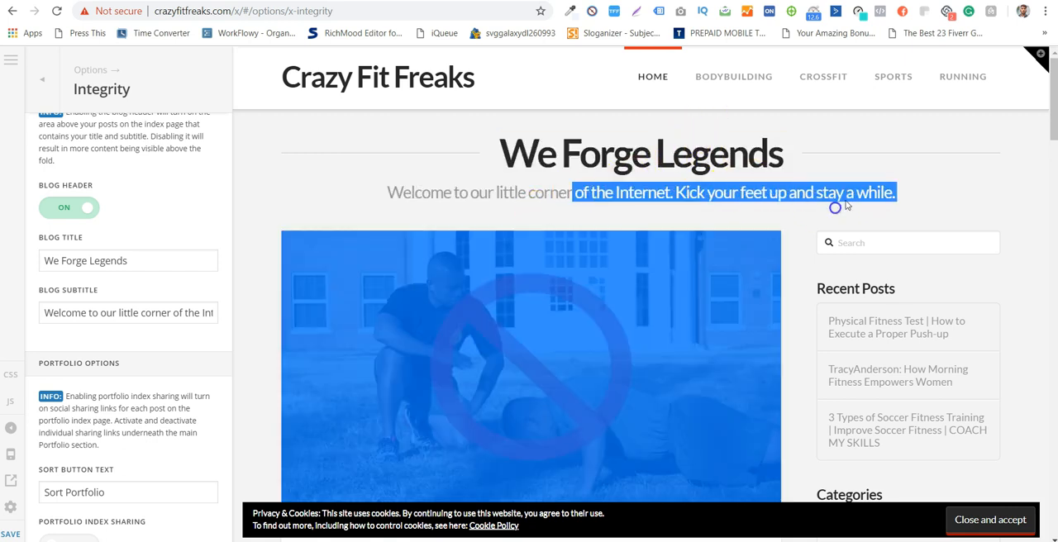
{"action": "scroll", "coordinate": [186, 348], "scroll_direction": "down", "scroll_amount": 1}
{"action": "left_click", "coordinate": [181, 357]}
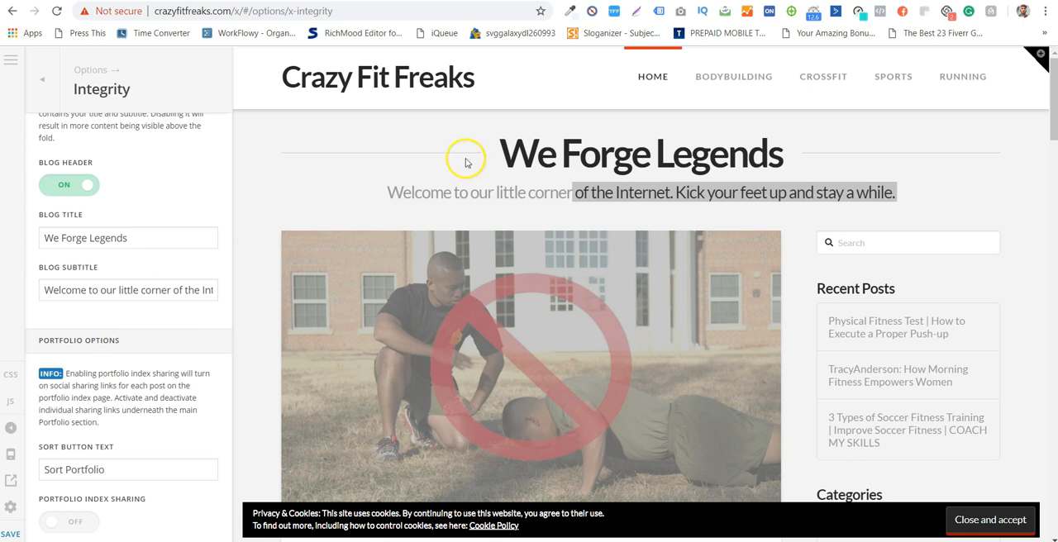
{"action": "left_click", "coordinate": [478, 184]}
- Open the Layout and Design options, set the site layout to Boxed and check the page in the preview
{"action": "left_click", "coordinate": [38, 82]}
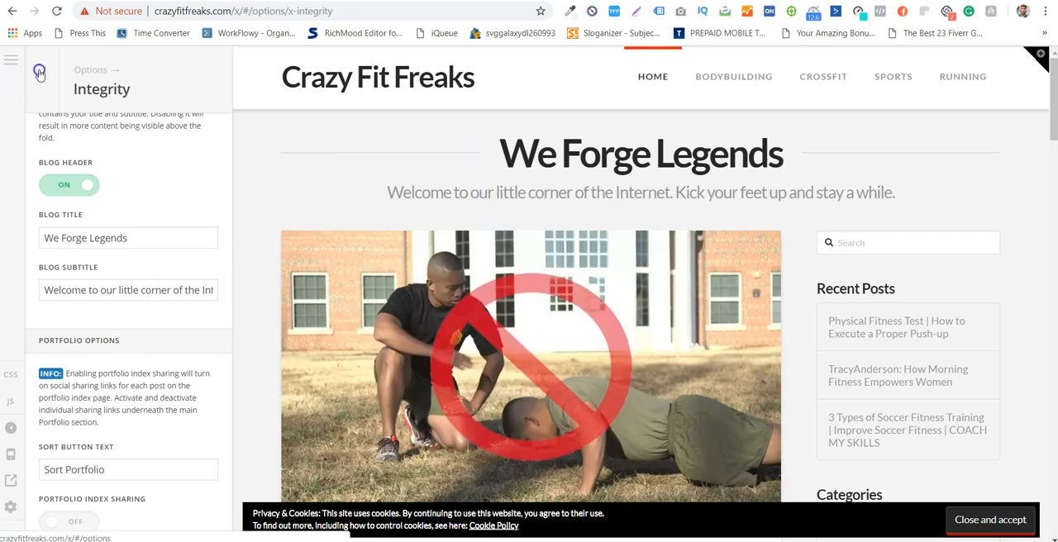
{"action": "left_click", "coordinate": [106, 209]}
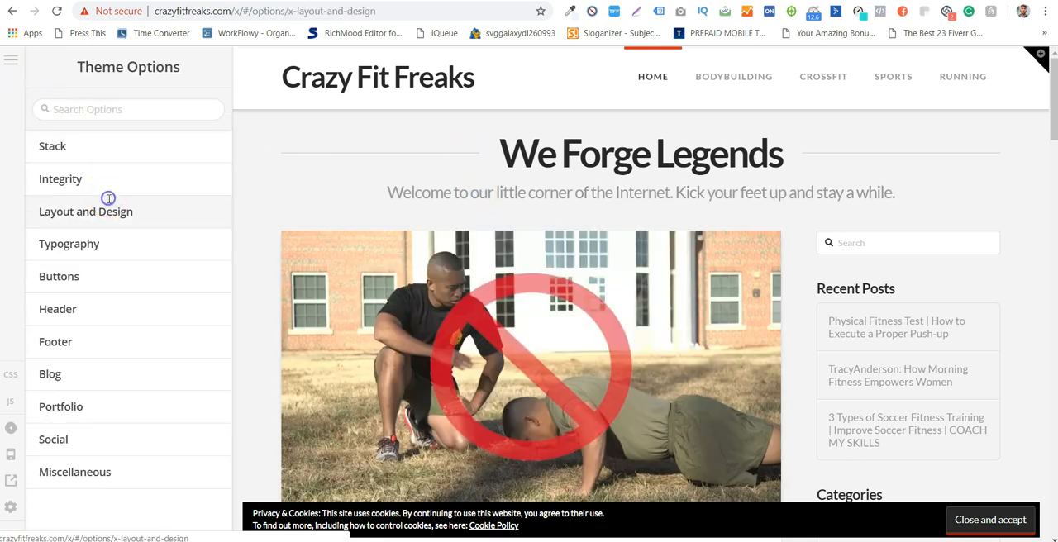
{"action": "scroll", "coordinate": [116, 223], "scroll_direction": "down", "scroll_amount": 2}
{"action": "scroll", "coordinate": [161, 272], "scroll_direction": "up", "scroll_amount": 2}
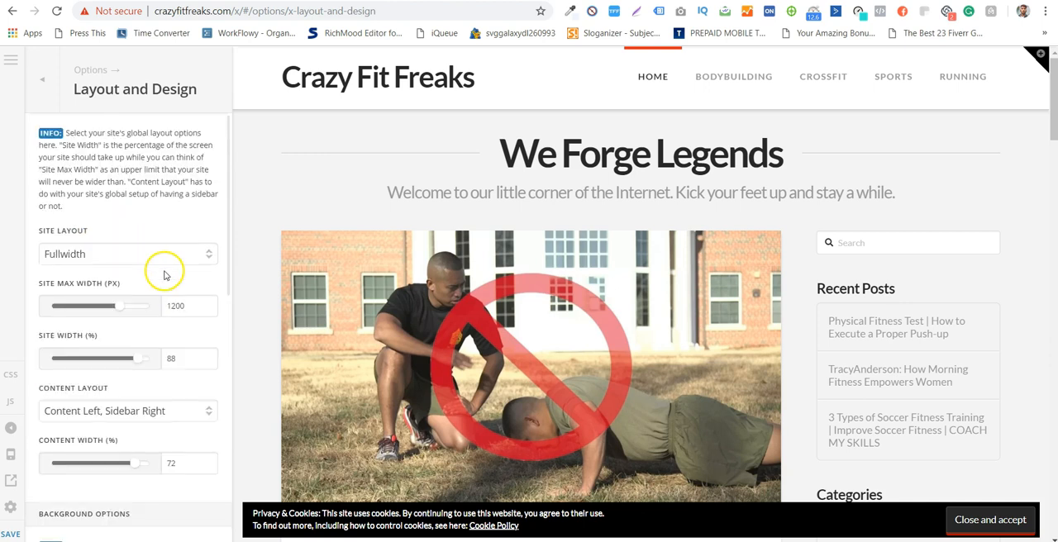
{"action": "left_click", "coordinate": [177, 262]}
{"action": "left_click", "coordinate": [171, 293]}
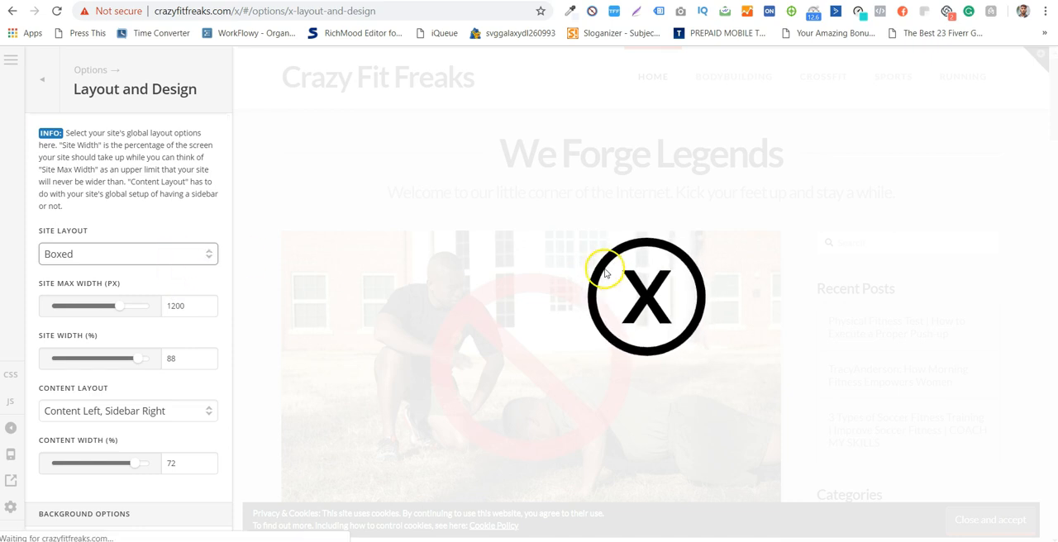
{"action": "scroll", "coordinate": [628, 264], "scroll_direction": "down", "scroll_amount": 5}
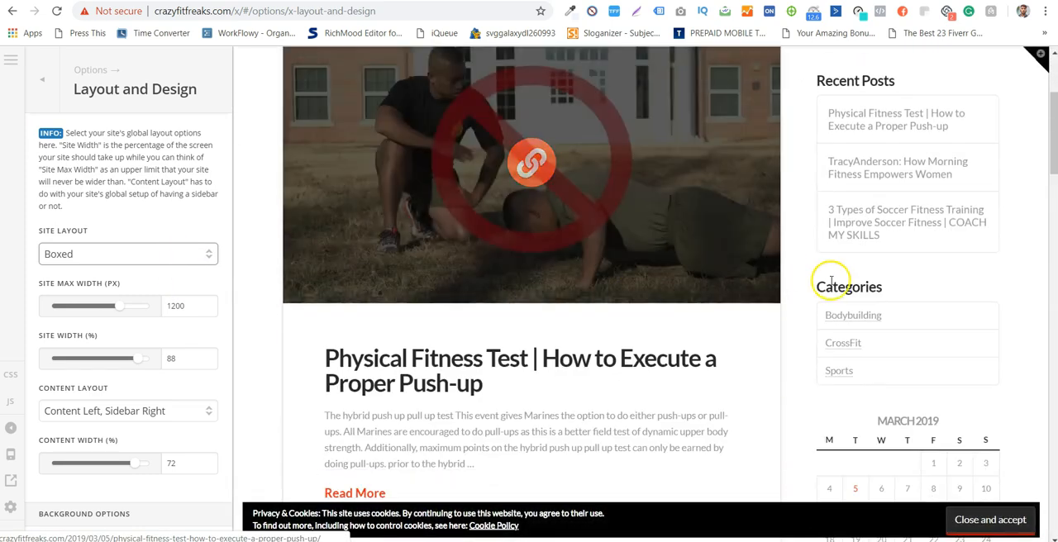
{"action": "scroll", "coordinate": [816, 307], "scroll_direction": "down", "scroll_amount": 15}
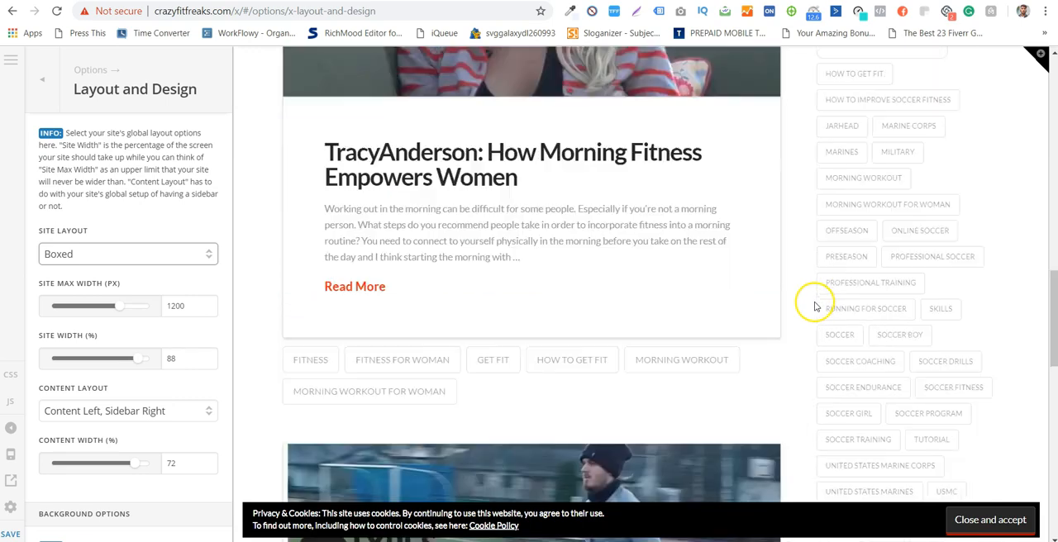
- Reduce the site max width to 980 px and check the boxed page from header to footer in the preview
{"action": "scroll", "coordinate": [816, 307], "scroll_direction": "up", "scroll_amount": 15}
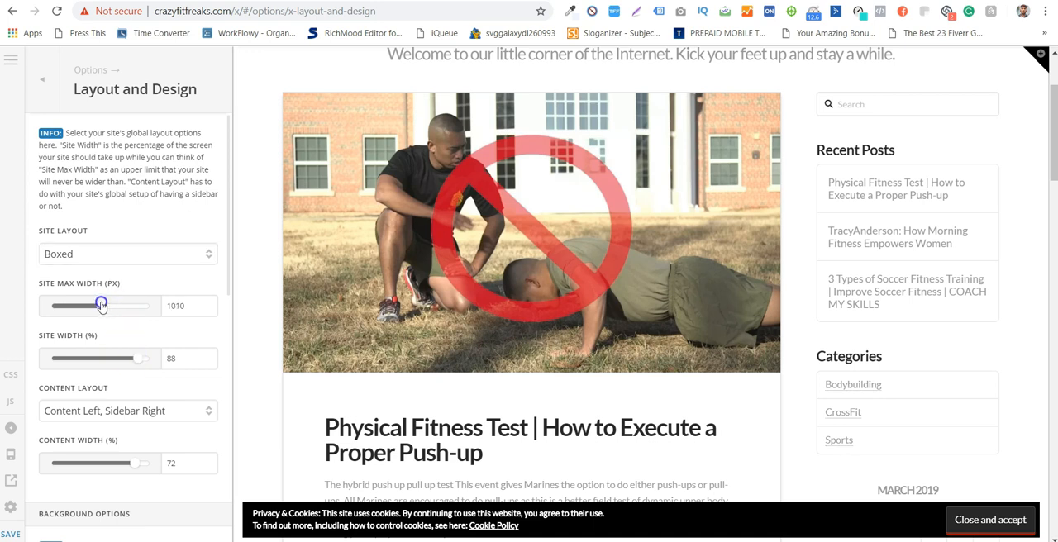
{"action": "left_click_drag", "start_coordinate": [101, 305], "coordinate": [99, 304]}
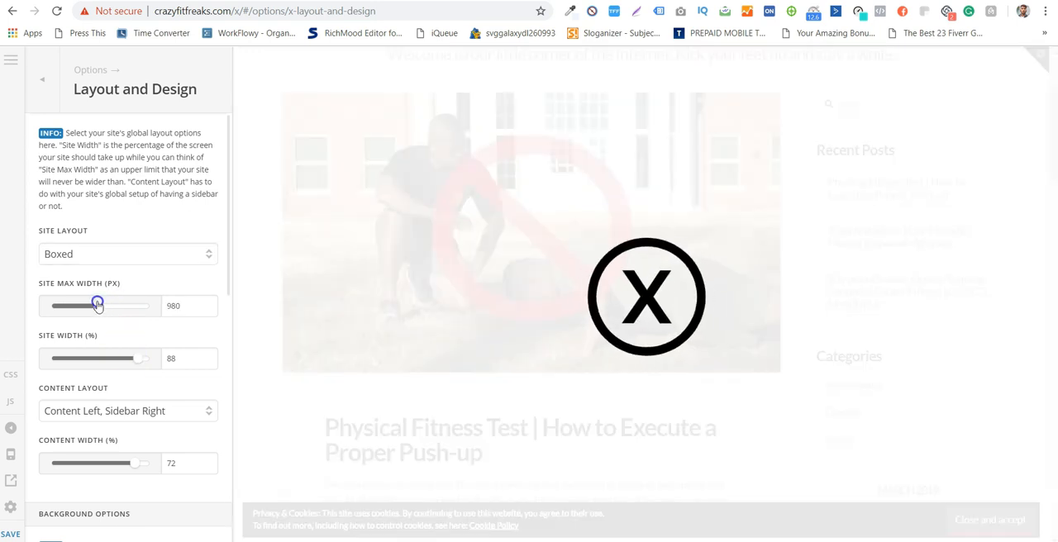
{"action": "scroll", "coordinate": [202, 423], "scroll_direction": "down", "scroll_amount": 4}
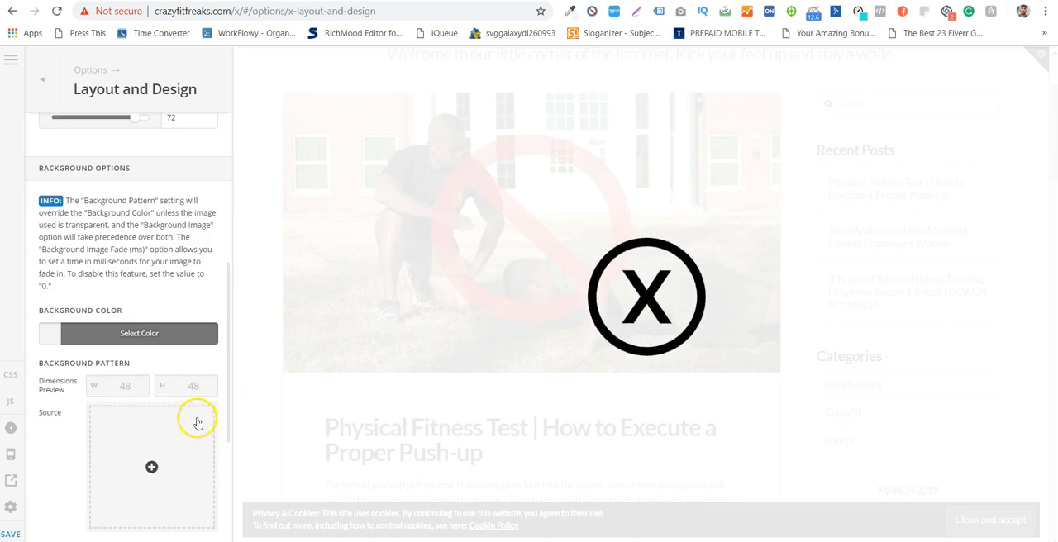
{"action": "scroll", "coordinate": [197, 355], "scroll_direction": "up", "scroll_amount": 4}
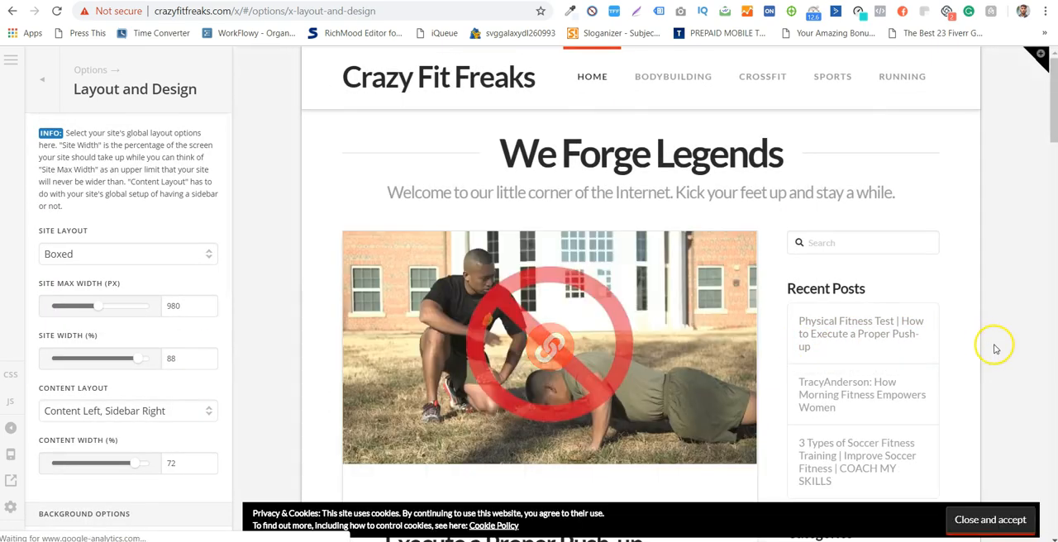
{"action": "scroll", "coordinate": [976, 256], "scroll_direction": "down", "scroll_amount": 1}
{"action": "scroll", "coordinate": [976, 255], "scroll_direction": "down", "scroll_amount": 15}
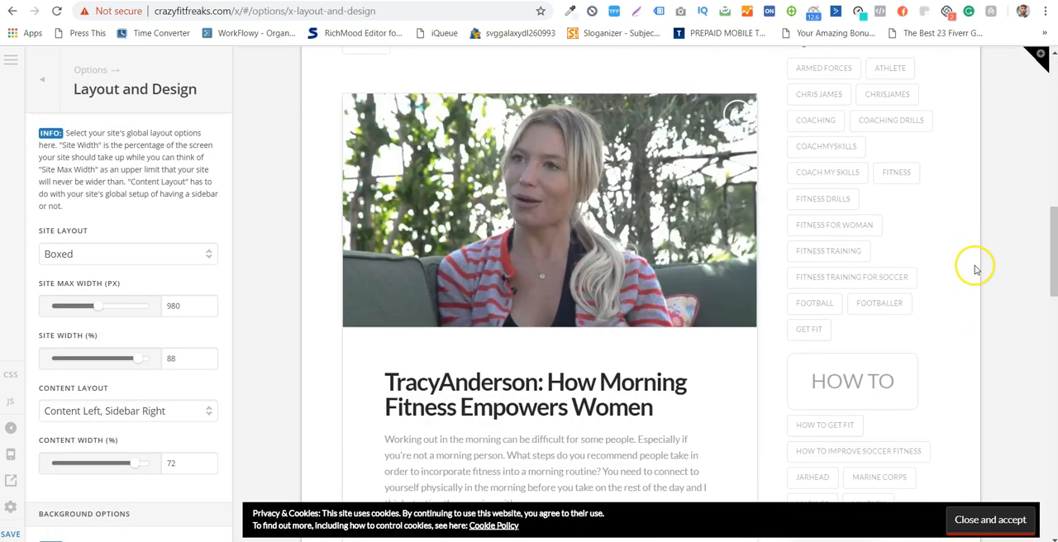
{"action": "scroll", "coordinate": [303, 276], "scroll_direction": "up", "scroll_amount": 15}
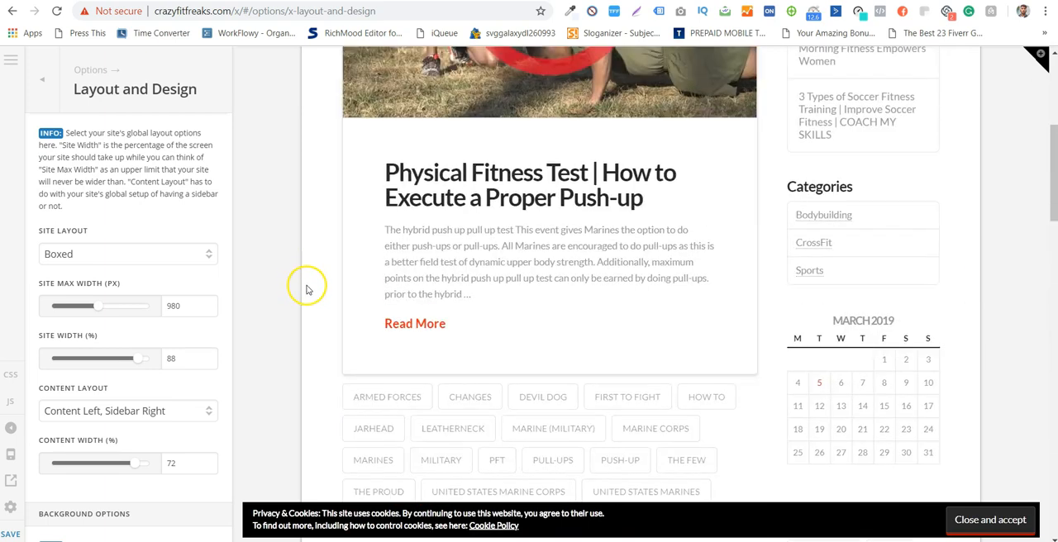
{"action": "scroll", "coordinate": [1015, 98], "scroll_direction": "down", "scroll_amount": 20}
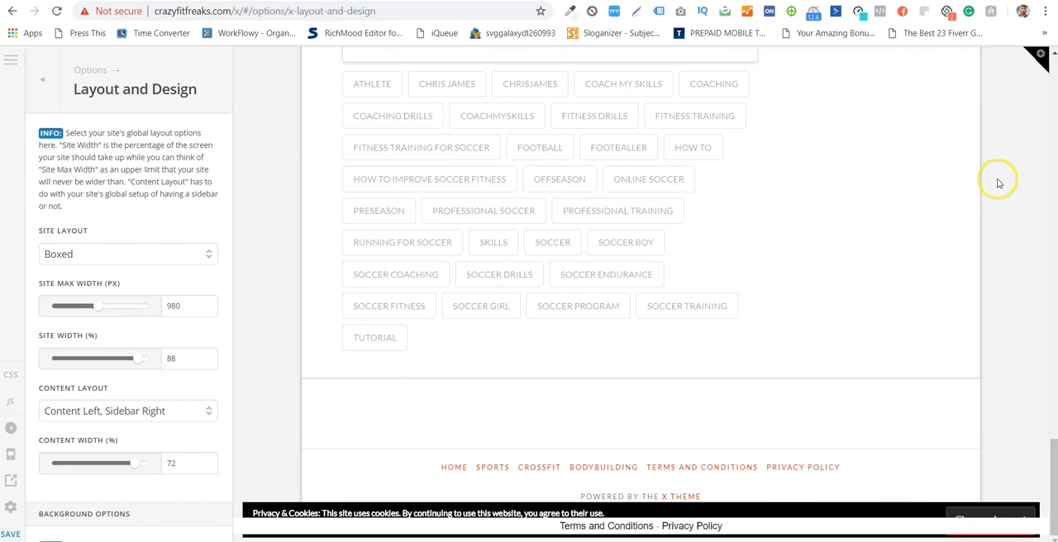
{"action": "scroll", "coordinate": [998, 183], "scroll_direction": "up", "scroll_amount": 20}
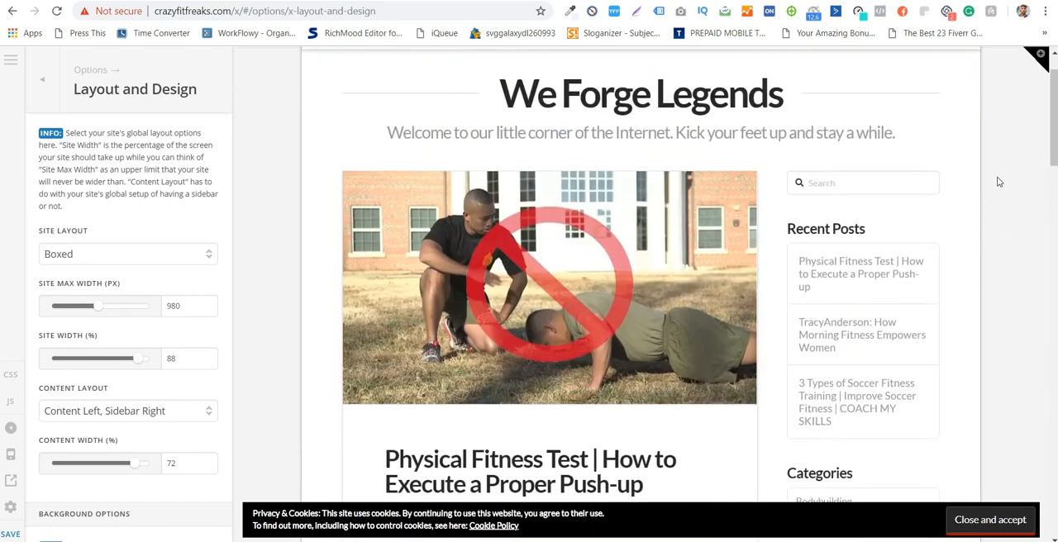
{"action": "scroll", "coordinate": [997, 183], "scroll_direction": "up", "scroll_amount": 1}
- Examine the content layout choices, the content width setting and the background color, pattern and image options
{"action": "scroll", "coordinate": [220, 366], "scroll_direction": "down", "scroll_amount": 2}
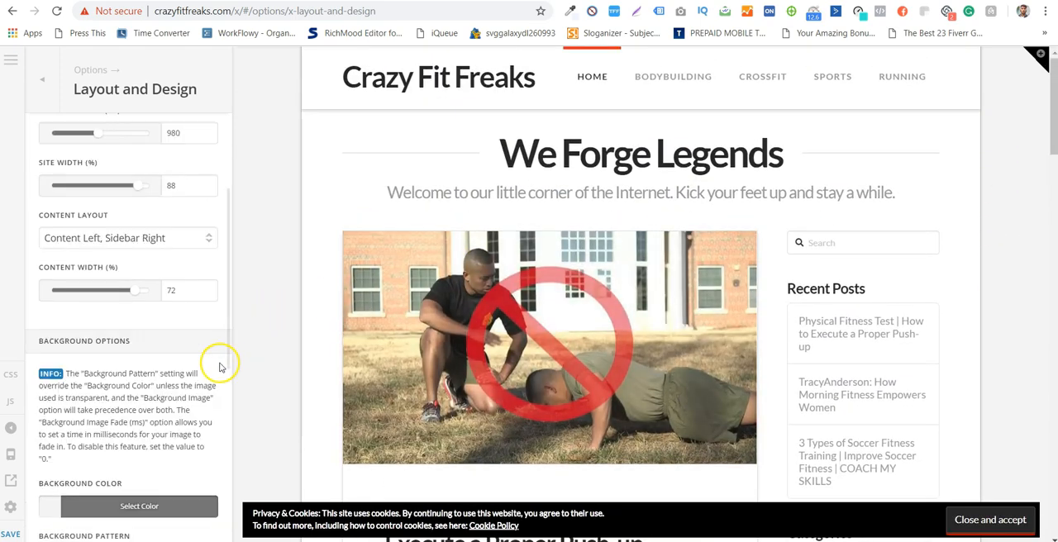
{"action": "left_click", "coordinate": [159, 238]}
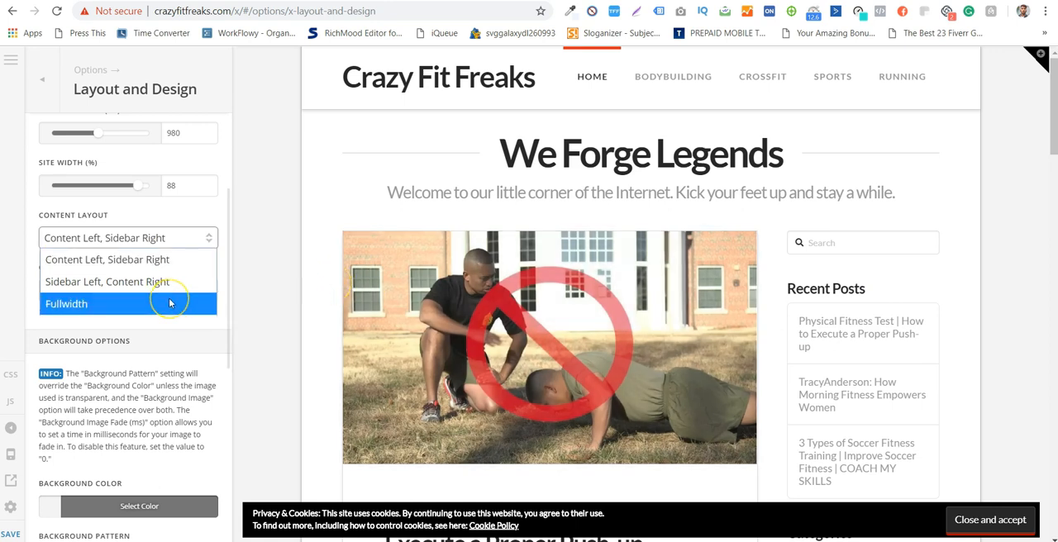
{"action": "left_click", "coordinate": [245, 252]}
{"action": "scroll", "coordinate": [215, 248], "scroll_direction": "down", "scroll_amount": 6}
{"action": "scroll", "coordinate": [207, 265], "scroll_direction": "up", "scroll_amount": 5}
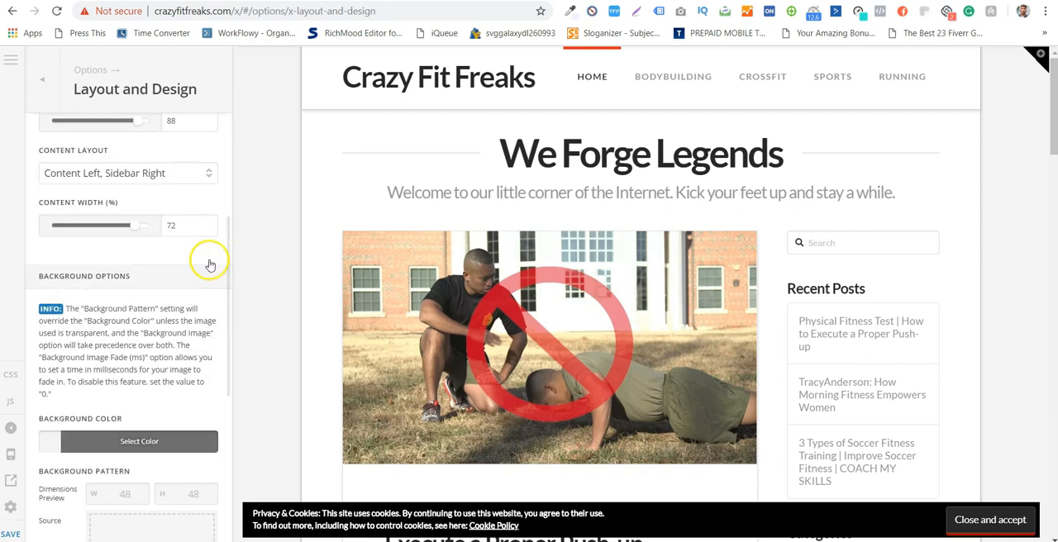
{"action": "scroll", "coordinate": [207, 265], "scroll_direction": "down", "scroll_amount": 2}
{"action": "scroll", "coordinate": [193, 217], "scroll_direction": "up", "scroll_amount": 2}
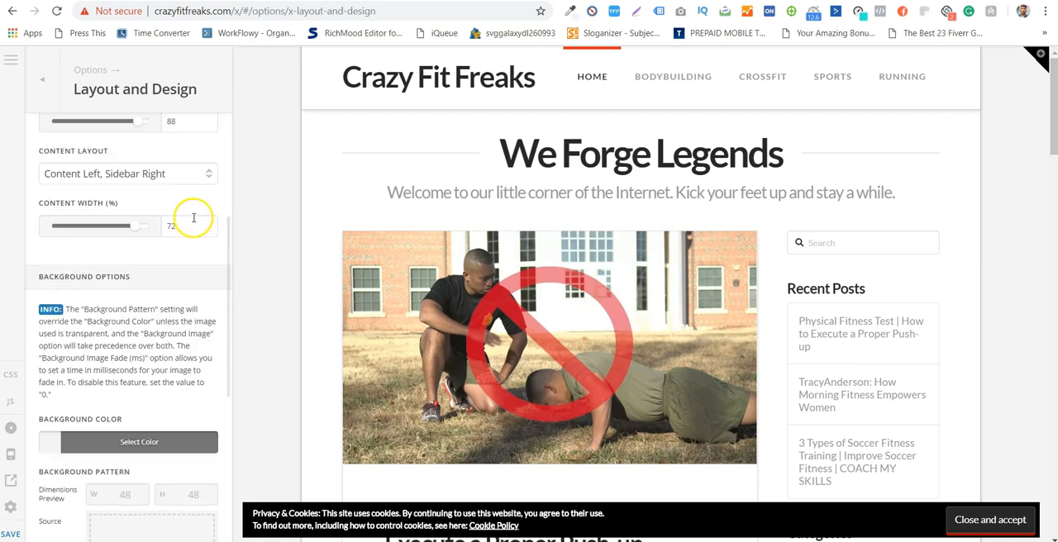
{"action": "scroll", "coordinate": [731, 248], "scroll_direction": "down", "scroll_amount": 2}
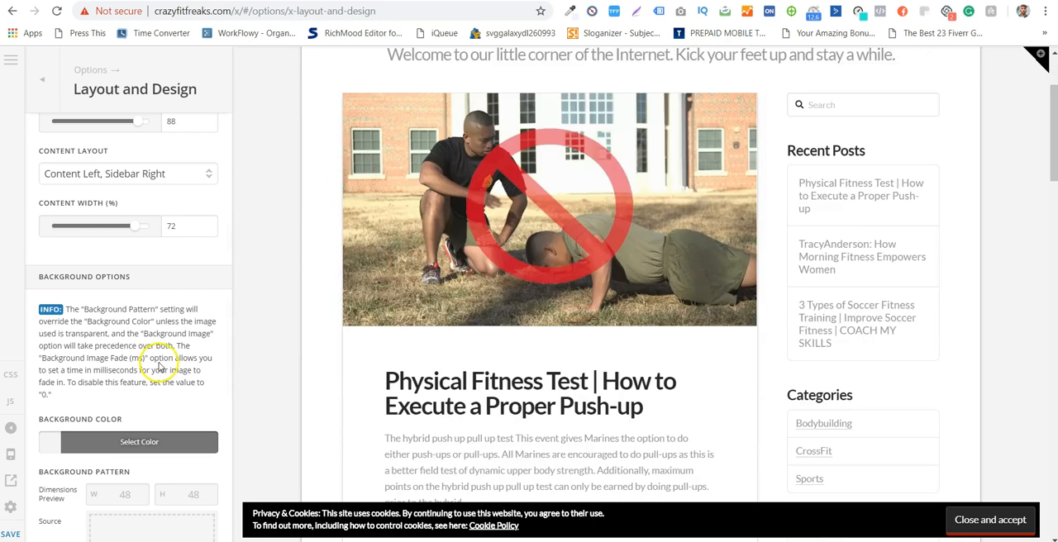
{"action": "scroll", "coordinate": [148, 302], "scroll_direction": "down", "scroll_amount": 2}
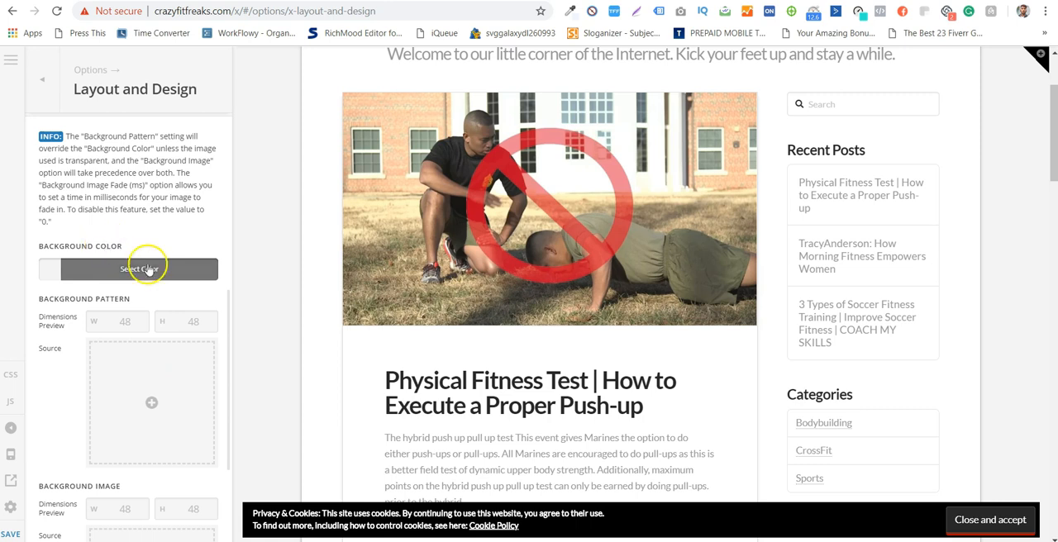
- Review the background pattern, background image and image fade settings, and compare them with the boxed page in the preview
{"action": "scroll", "coordinate": [147, 338], "scroll_direction": "down", "scroll_amount": 2}
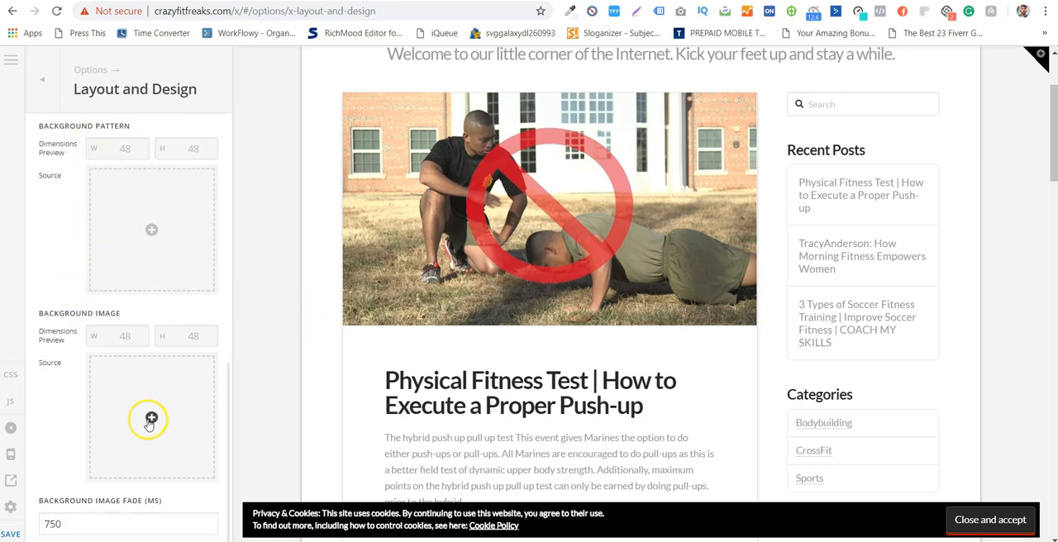
{"action": "scroll", "coordinate": [149, 421], "scroll_direction": "down", "scroll_amount": 1}
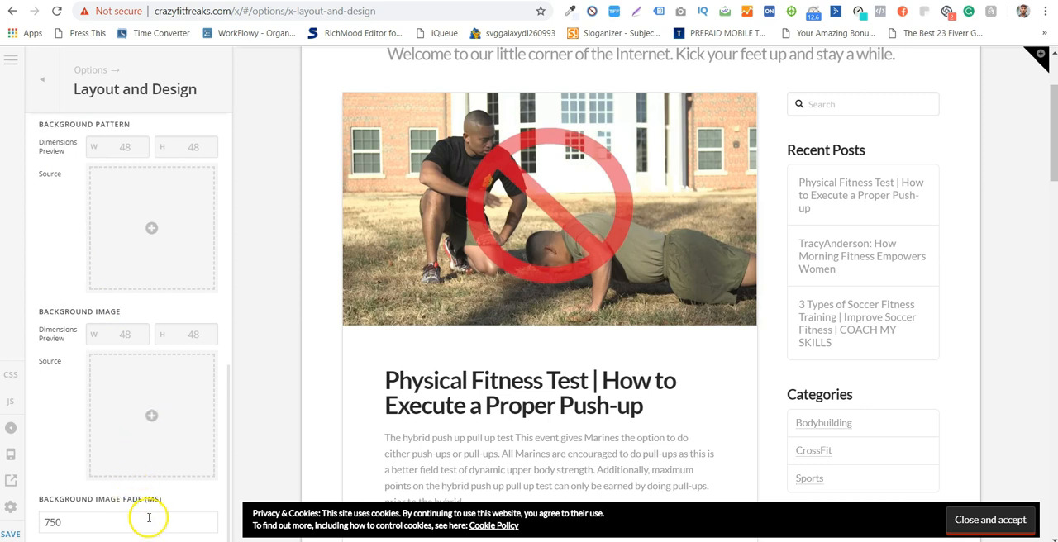
{"action": "scroll", "coordinate": [66, 439], "scroll_direction": "up", "scroll_amount": 3}
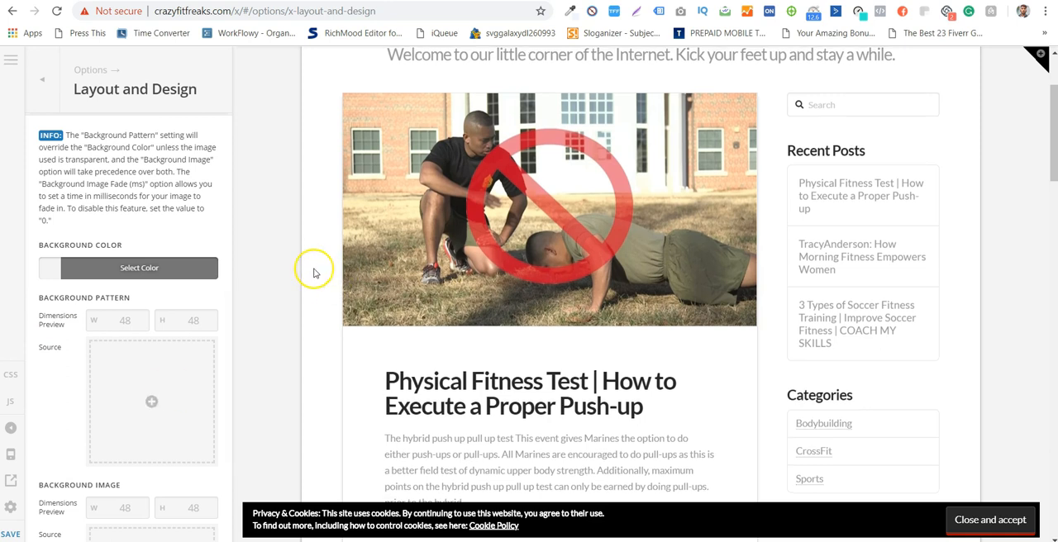
{"action": "scroll", "coordinate": [311, 274], "scroll_direction": "up", "scroll_amount": 2}
{"action": "scroll", "coordinate": [206, 382], "scroll_direction": "up", "scroll_amount": 3}
{"action": "scroll", "coordinate": [120, 382], "scroll_direction": "down", "scroll_amount": 6}
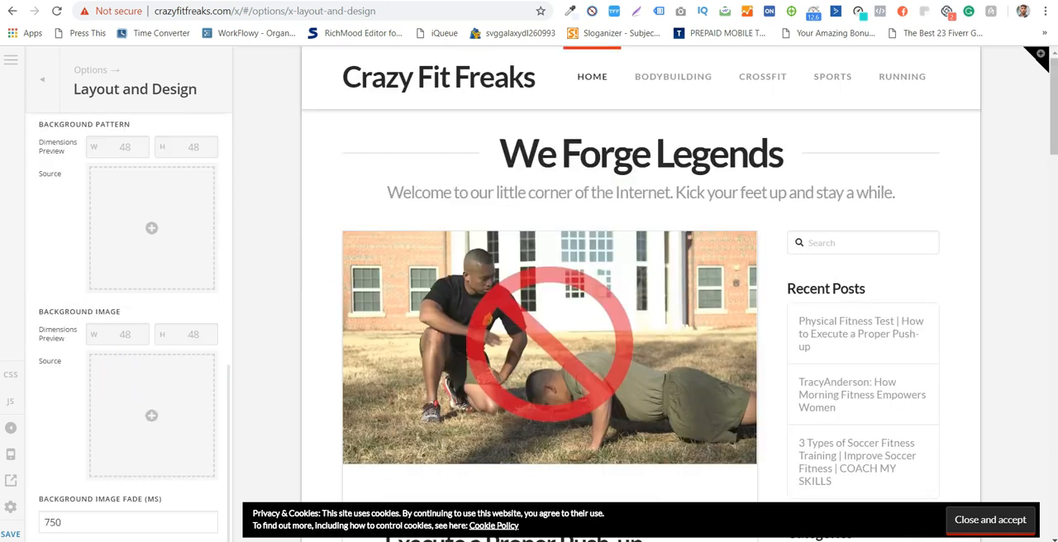
- Open the Typography options and look through the body, heading, letter spacing and site link color settings
{"action": "left_click", "coordinate": [37, 83]}
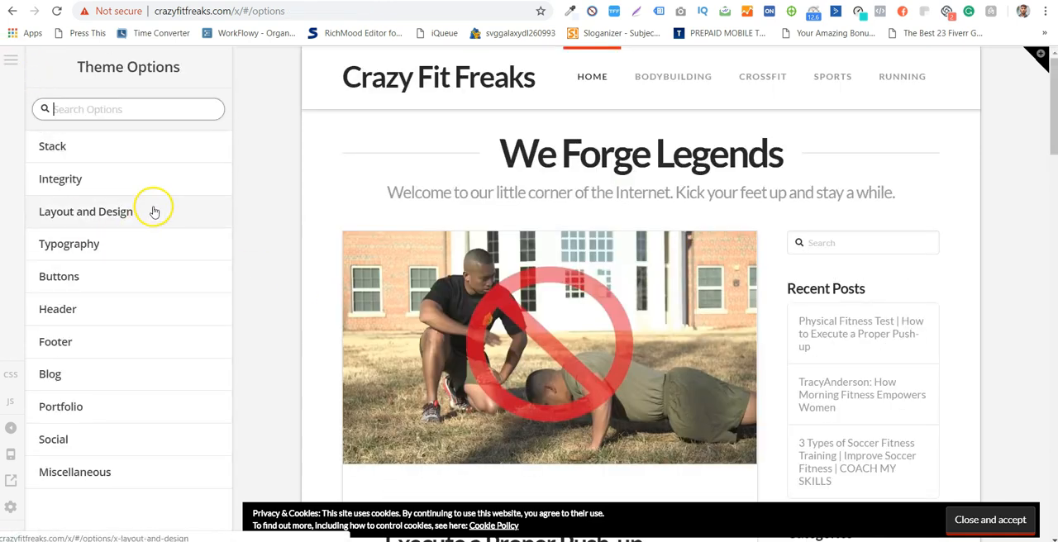
{"action": "left_click", "coordinate": [161, 238]}
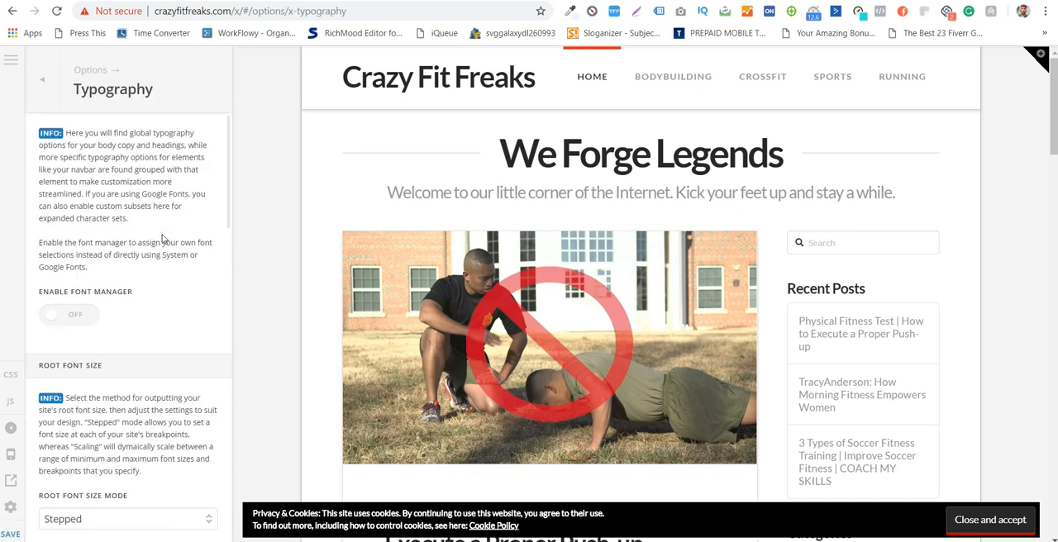
{"action": "scroll", "coordinate": [133, 446], "scroll_direction": "down", "scroll_amount": 12}
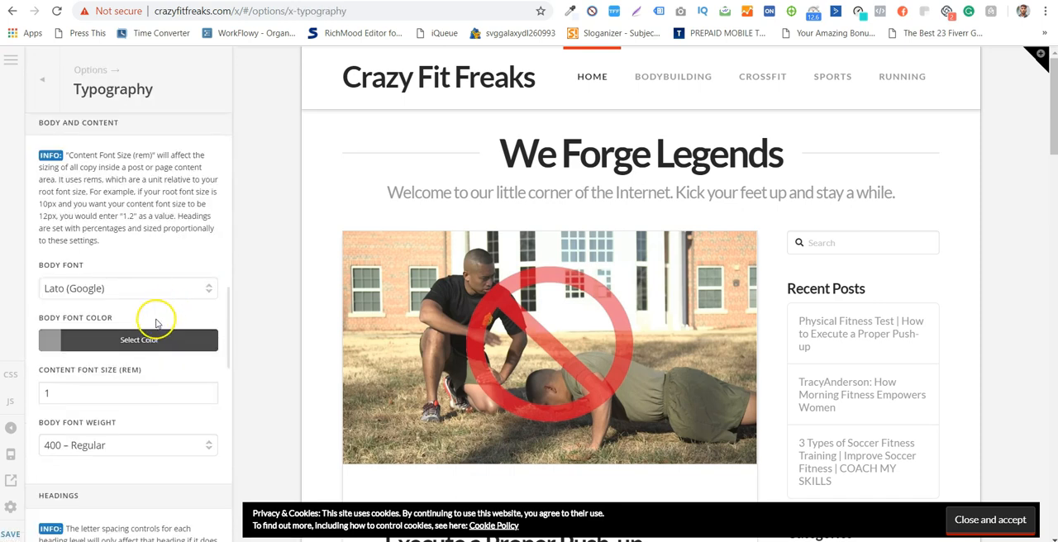
{"action": "scroll", "coordinate": [130, 295], "scroll_direction": "down", "scroll_amount": 10}
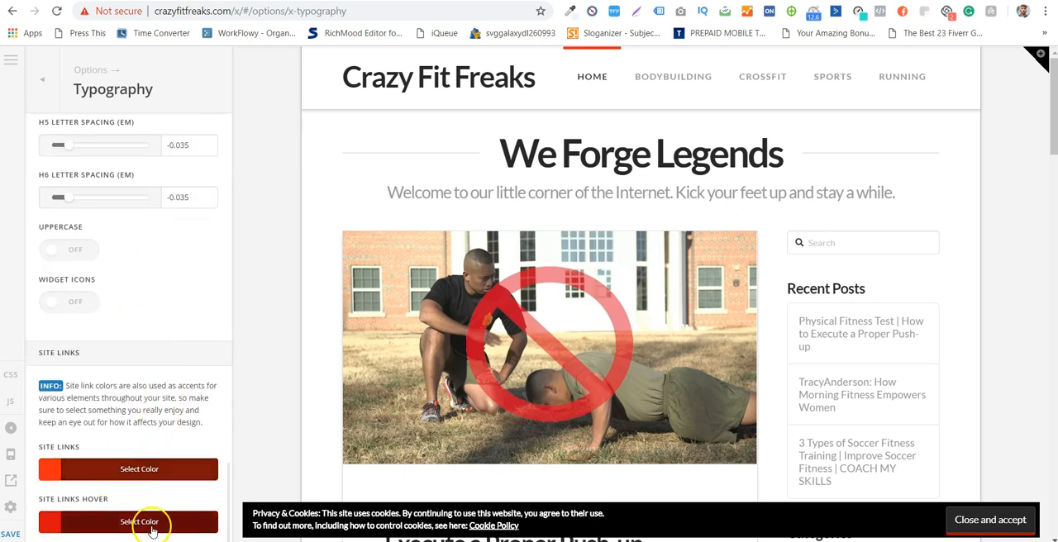
- Inspect the text and link colors in the page preview, from the header to the post tags and footer links
{"action": "scroll", "coordinate": [349, 369], "scroll_direction": "down", "scroll_amount": 20}
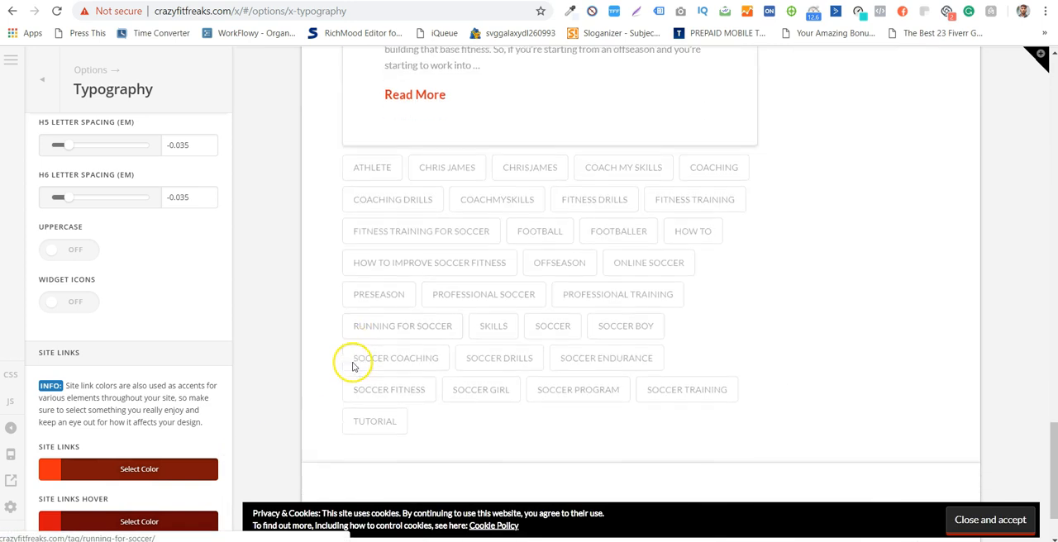
{"action": "scroll", "coordinate": [353, 366], "scroll_direction": "down", "scroll_amount": 2}
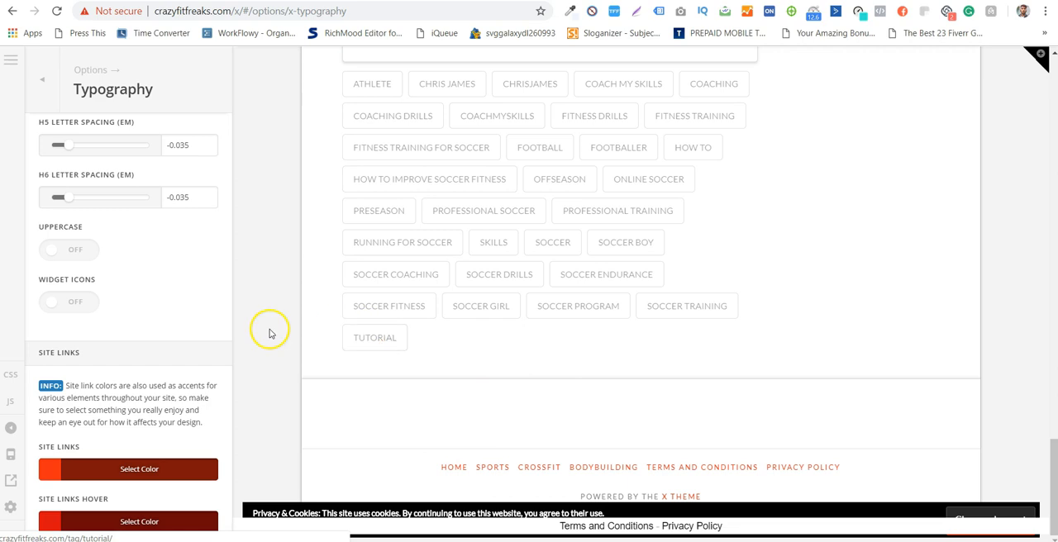
{"action": "scroll", "coordinate": [269, 333], "scroll_direction": "up", "scroll_amount": 20}
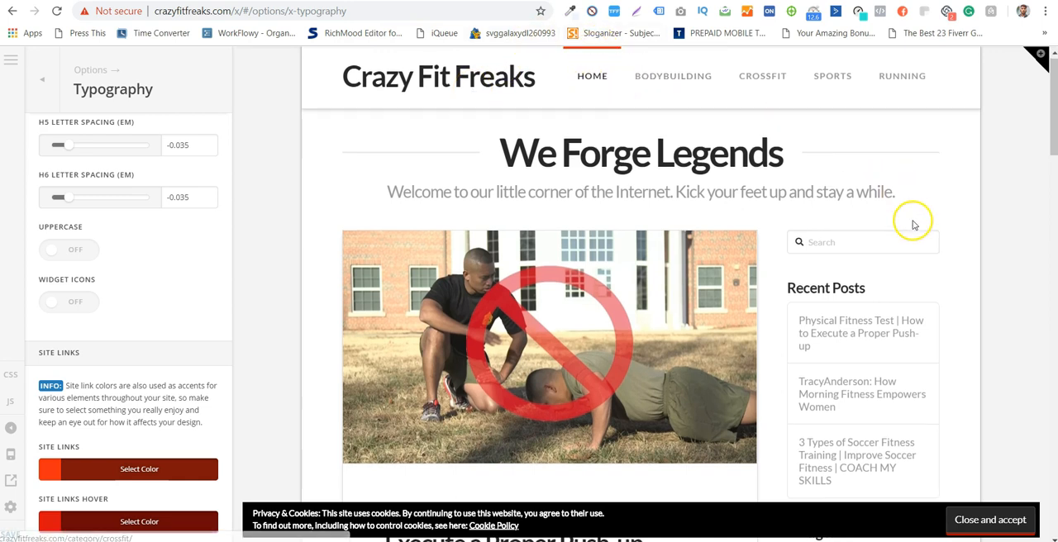
{"action": "scroll", "coordinate": [914, 224], "scroll_direction": "down", "scroll_amount": 1}
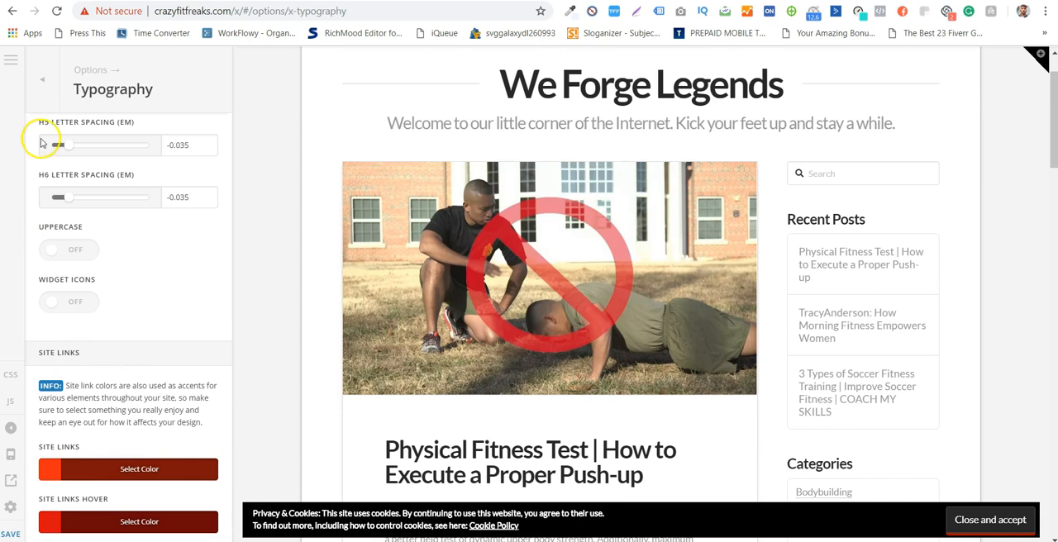
- Review the body font, font color, content font size, font weight and headings font settings in Typography
{"action": "scroll", "coordinate": [94, 224], "scroll_direction": "up", "scroll_amount": 4}
{"action": "scroll", "coordinate": [132, 248], "scroll_direction": "up", "scroll_amount": 6}
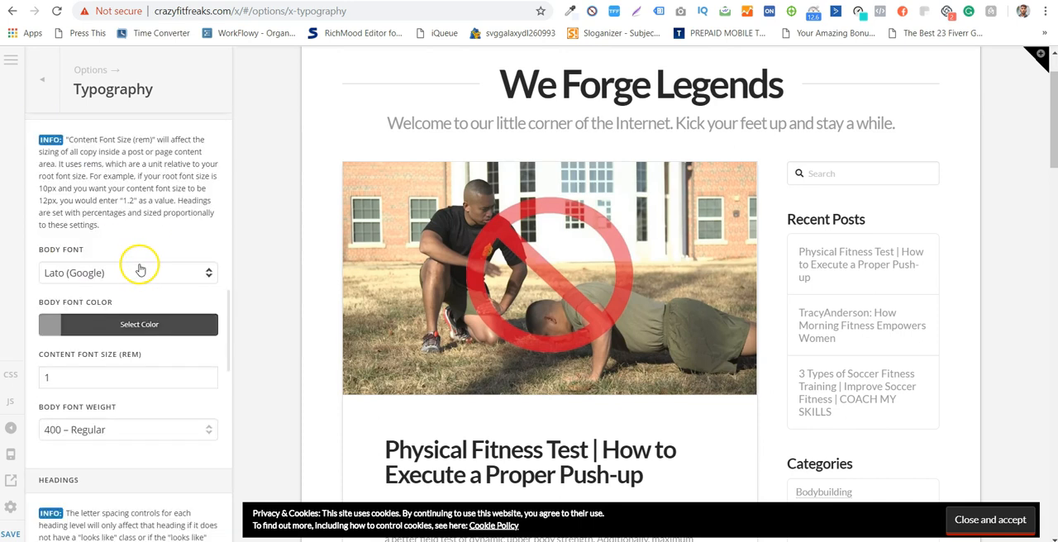
{"action": "scroll", "coordinate": [154, 384], "scroll_direction": "down", "scroll_amount": 2}
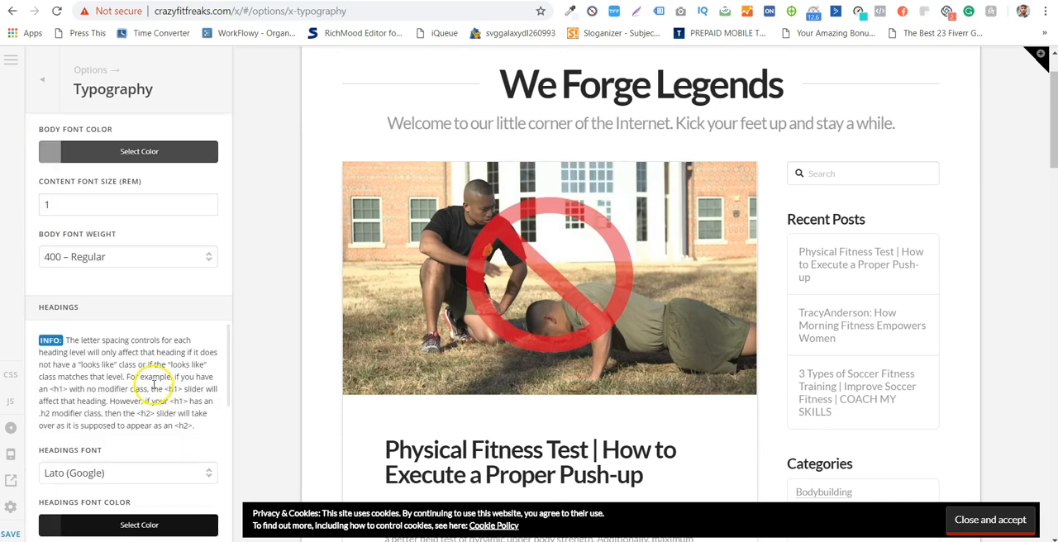
- Open the Buttons options, review the regular and hover button colors and look for buttons in the page preview
{"action": "left_click", "coordinate": [13, 73]}
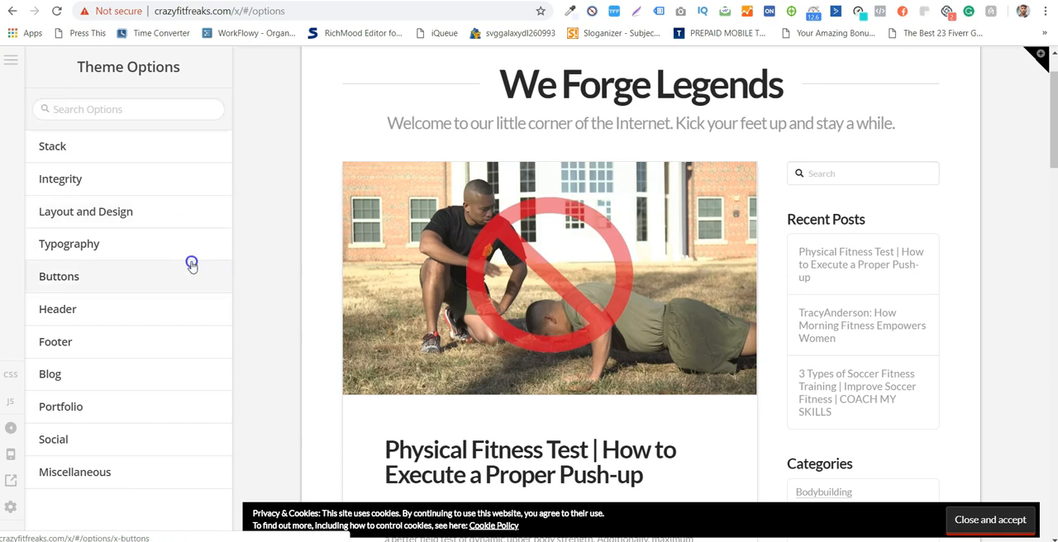
{"action": "left_click", "coordinate": [191, 265]}
{"action": "scroll", "coordinate": [186, 230], "scroll_direction": "down", "scroll_amount": 4}
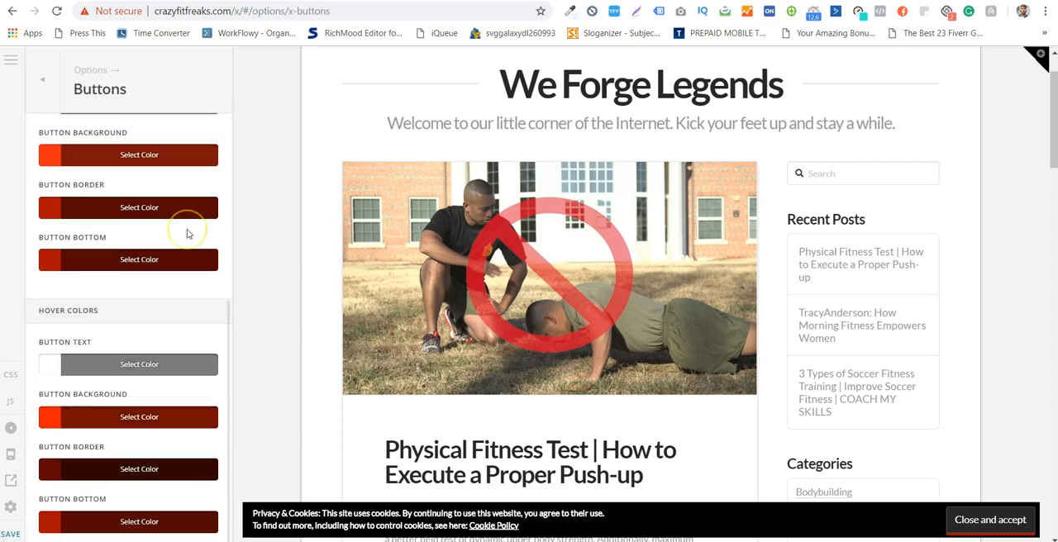
{"action": "scroll", "coordinate": [636, 347], "scroll_direction": "down", "scroll_amount": 4}
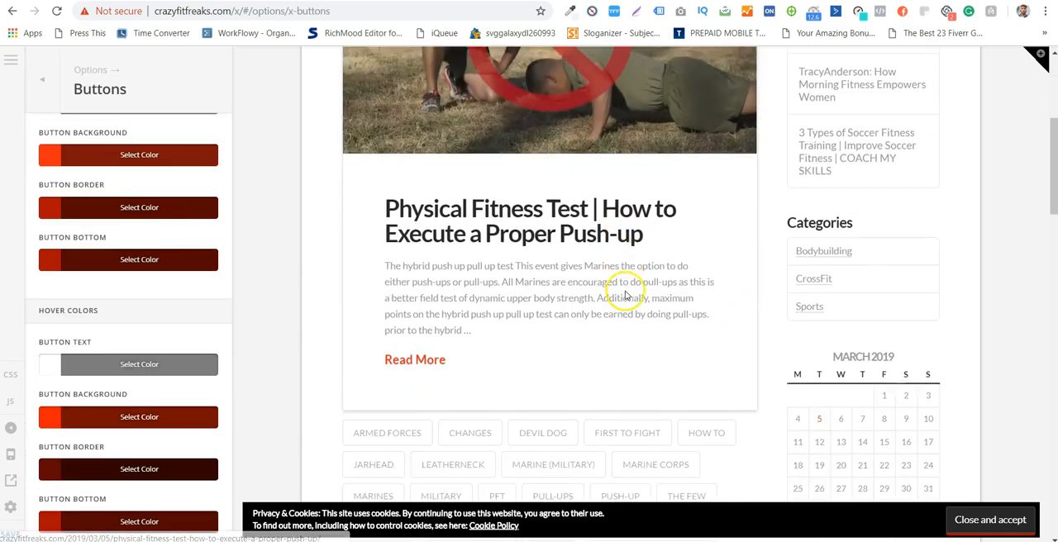
{"action": "scroll", "coordinate": [307, 288], "scroll_direction": "down", "scroll_amount": 4}
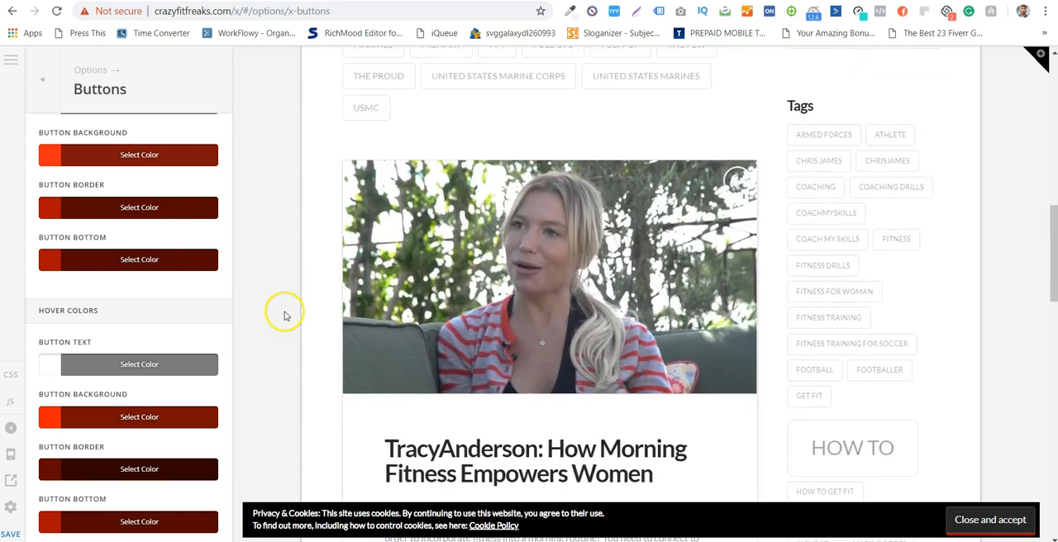
{"action": "scroll", "coordinate": [671, 190], "scroll_direction": "up", "scroll_amount": 3}
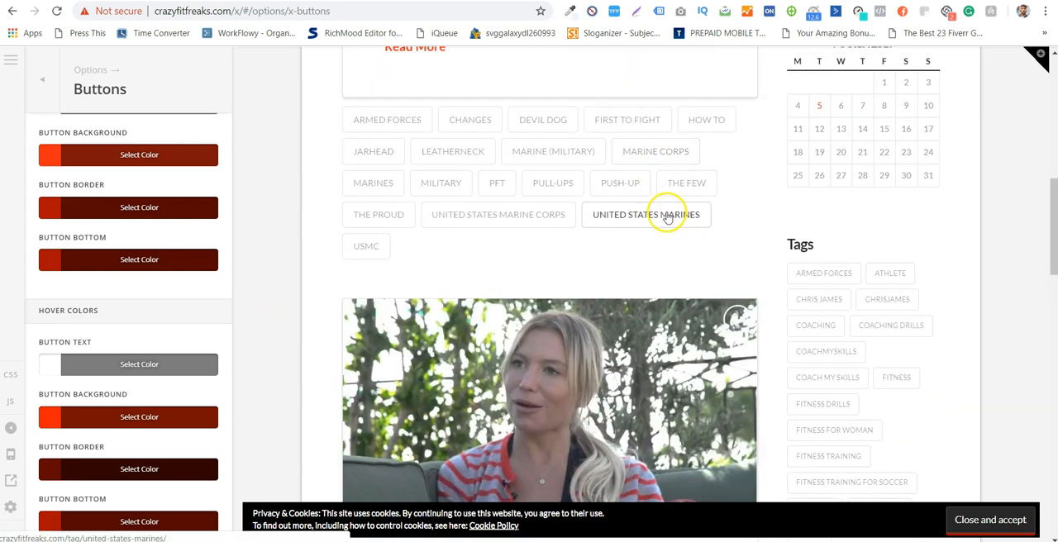
{"action": "scroll", "coordinate": [668, 218], "scroll_direction": "up", "scroll_amount": 1}
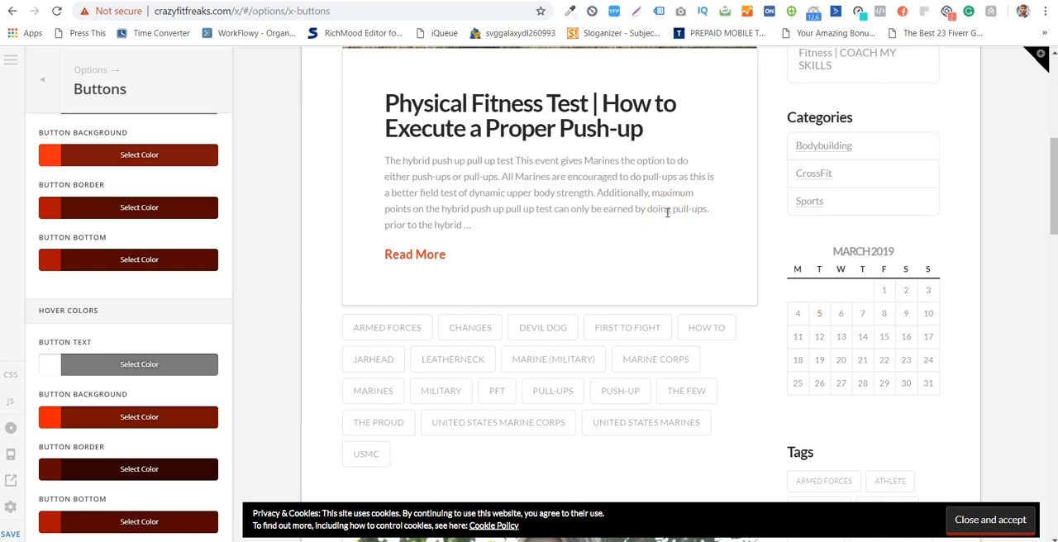
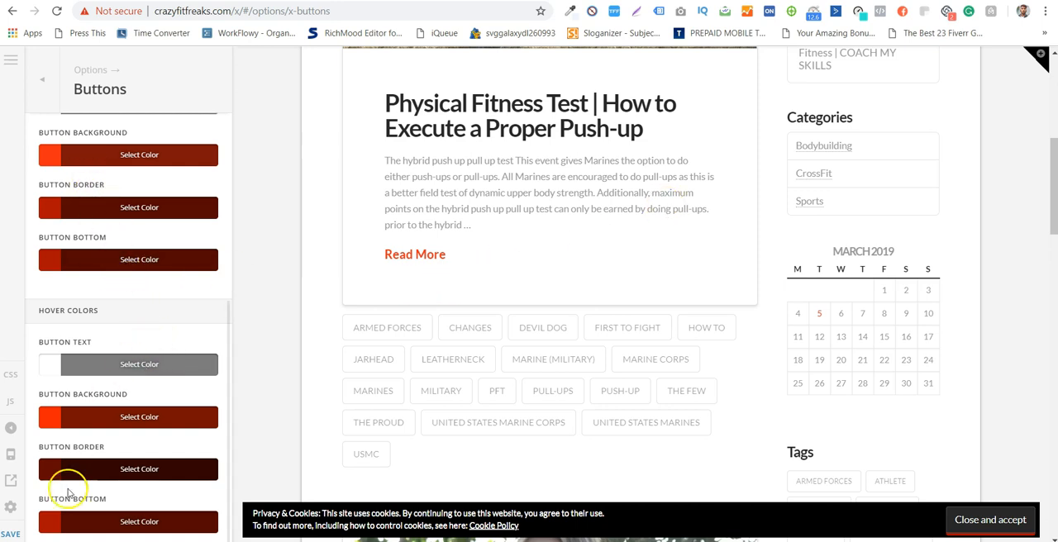
- Open the Header options and set the navbar position to Fixed Top
{"action": "scroll", "coordinate": [135, 417], "scroll_direction": "up", "scroll_amount": 5}
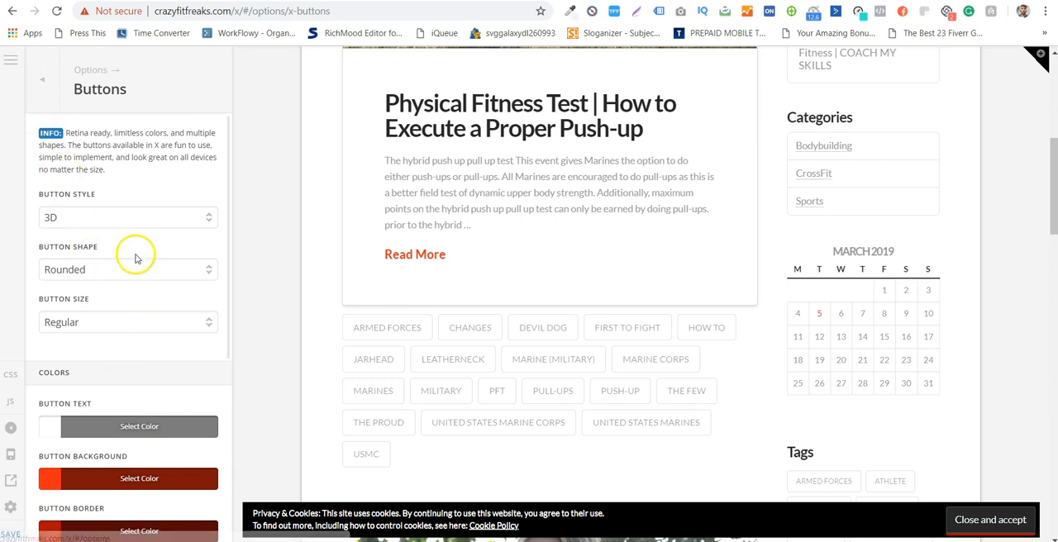
{"action": "left_click", "coordinate": [41, 79]}
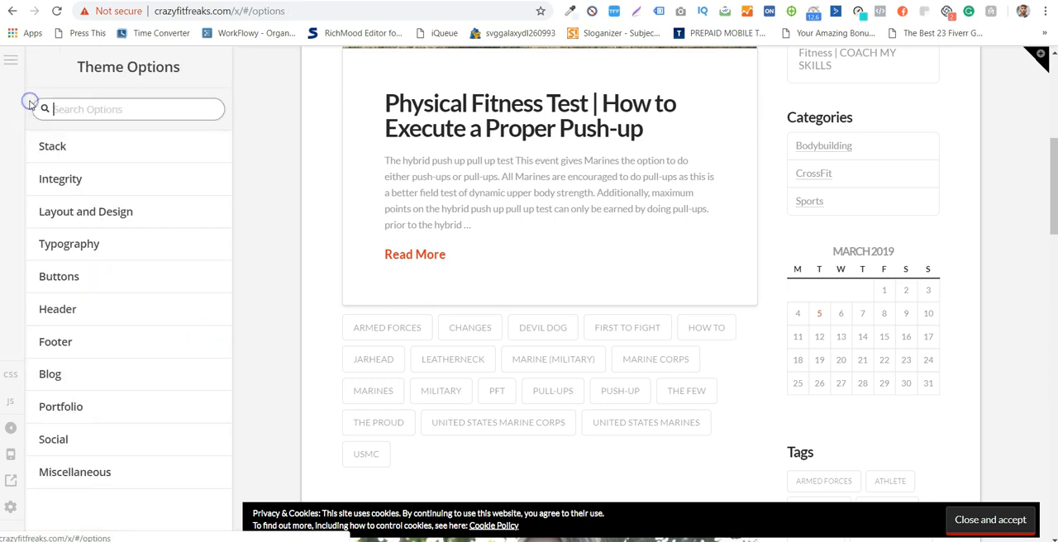
{"action": "left_click", "coordinate": [179, 298]}
{"action": "left_click", "coordinate": [168, 249]}
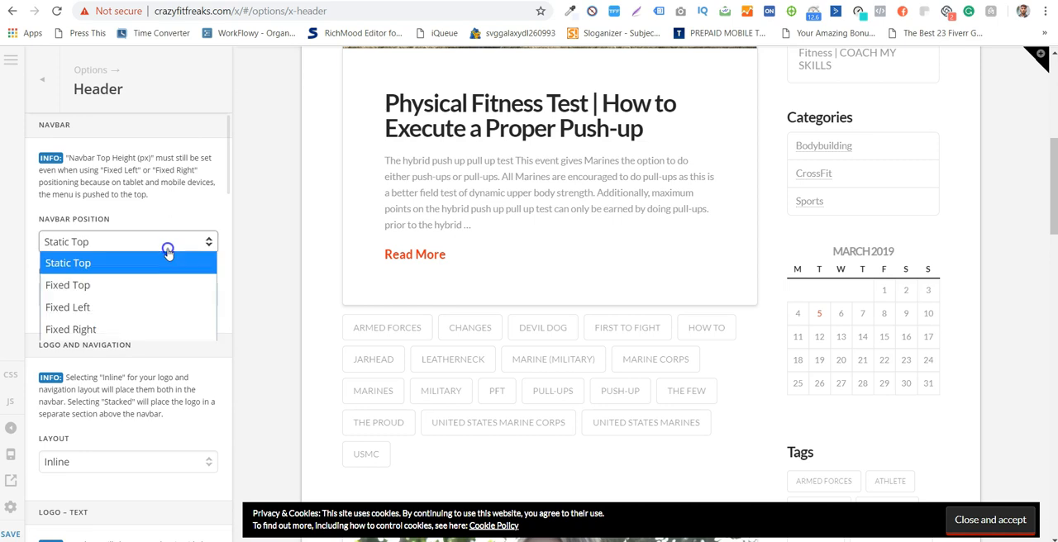
{"action": "left_click", "coordinate": [192, 218]}
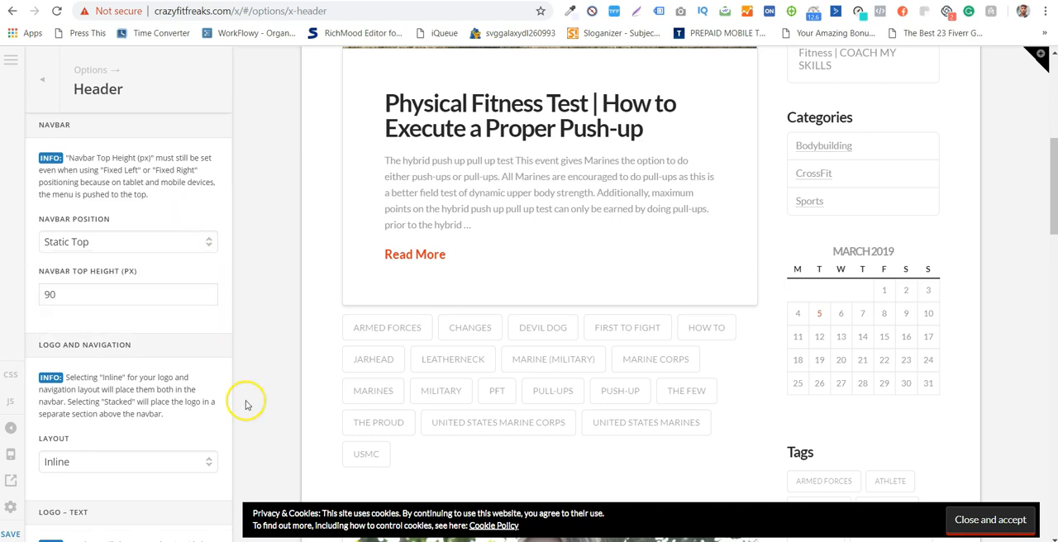
{"action": "scroll", "coordinate": [265, 306], "scroll_direction": "up", "scroll_amount": 6}
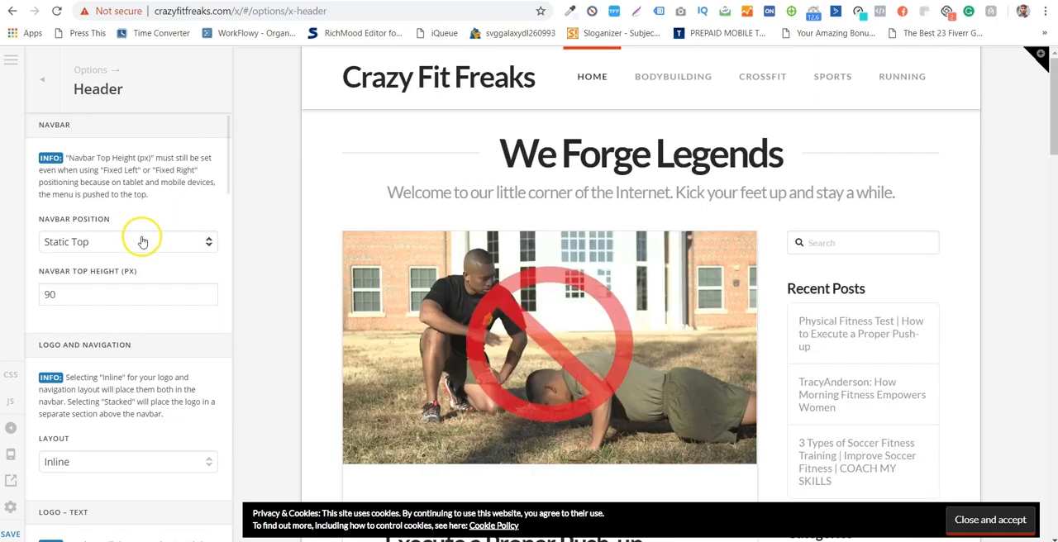
{"action": "left_click", "coordinate": [142, 241]}
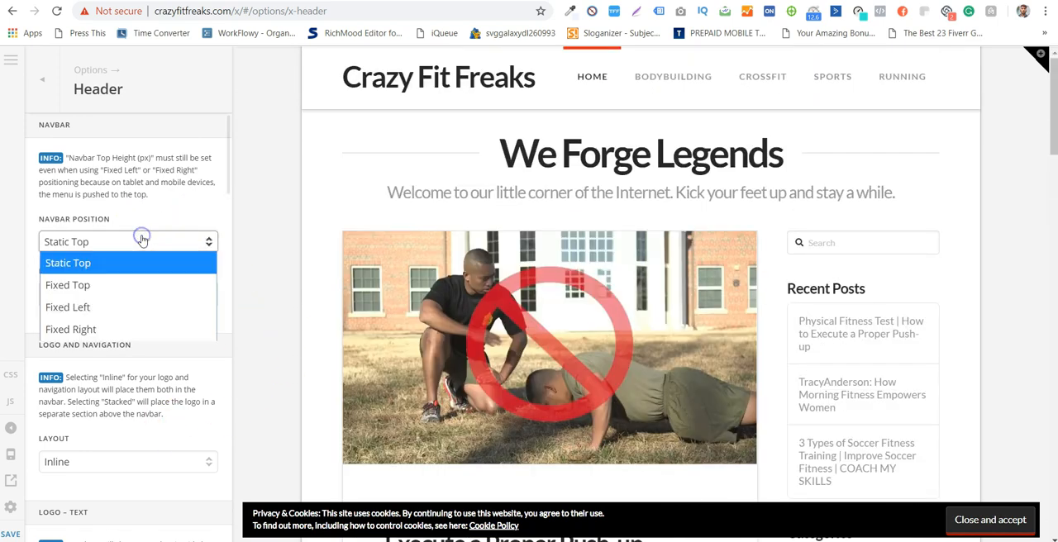
{"action": "left_click", "coordinate": [164, 284]}
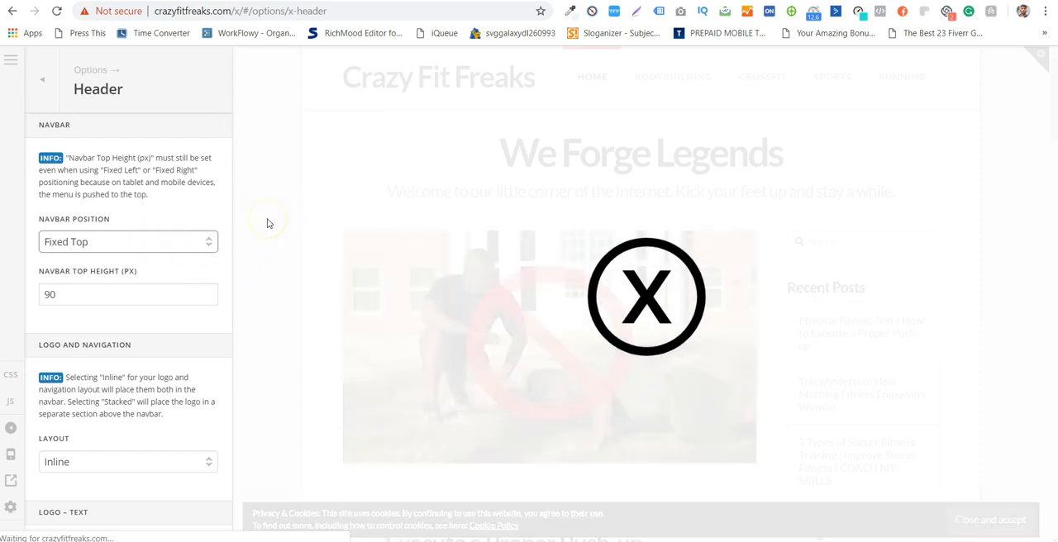
- Check in the page preview how the navbar behaves while moving through the blog posts
{"action": "scroll", "coordinate": [315, 135], "scroll_direction": "down", "scroll_amount": 5}
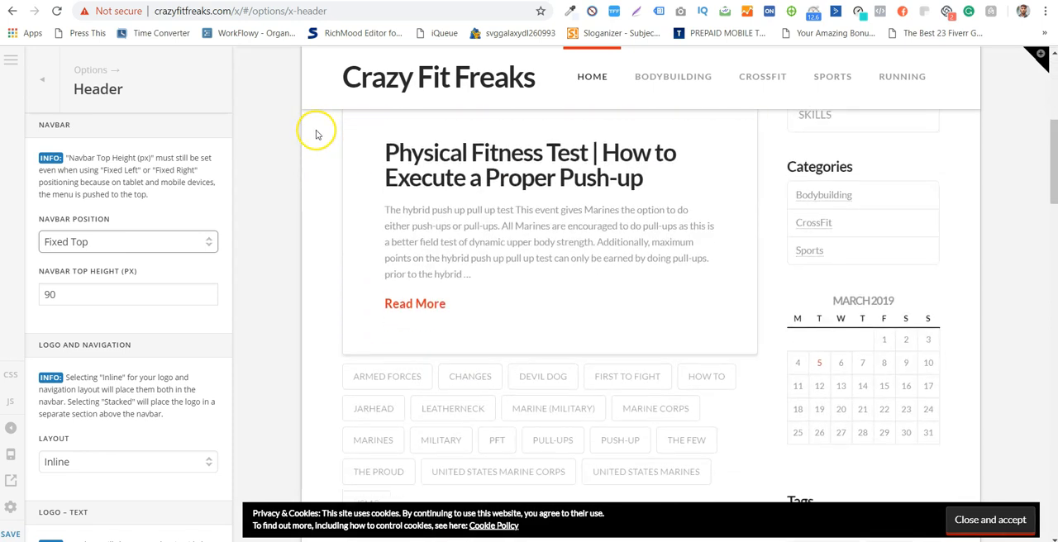
{"action": "scroll", "coordinate": [315, 135], "scroll_direction": "up", "scroll_amount": 5}
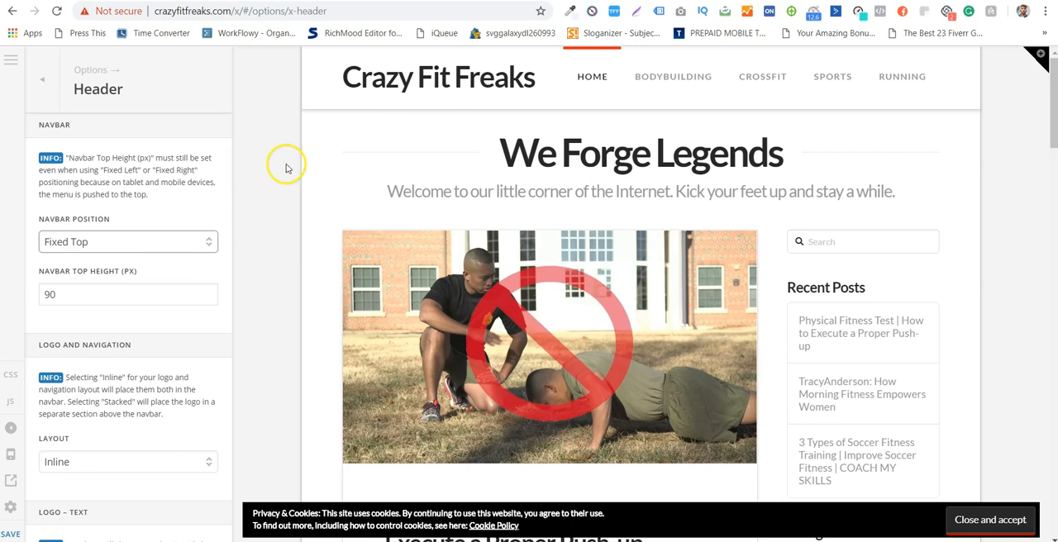
{"action": "scroll", "coordinate": [284, 163], "scroll_direction": "down", "scroll_amount": 5}
{"action": "scroll", "coordinate": [286, 167], "scroll_direction": "down", "scroll_amount": 10}
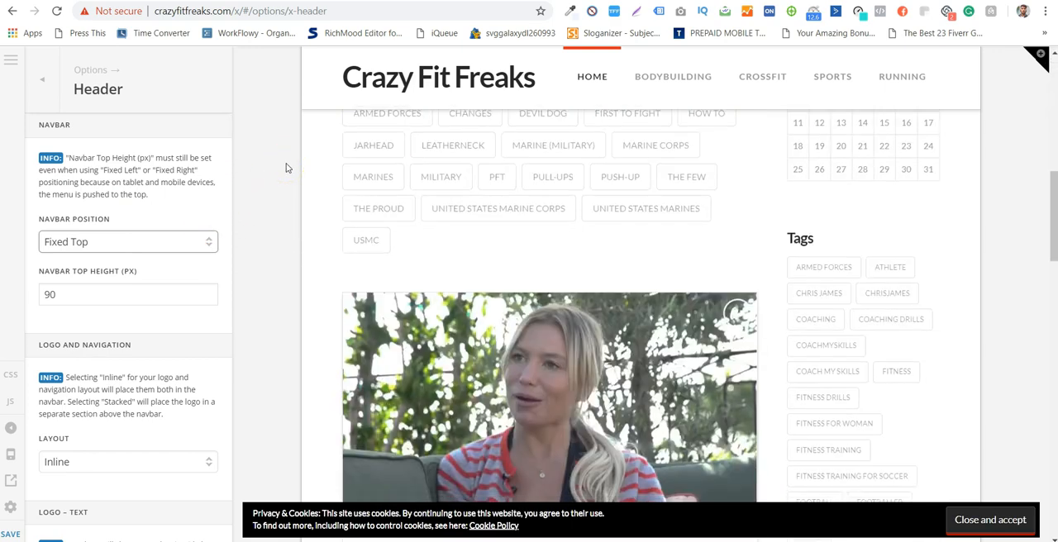
{"action": "scroll", "coordinate": [286, 168], "scroll_direction": "down", "scroll_amount": 10}
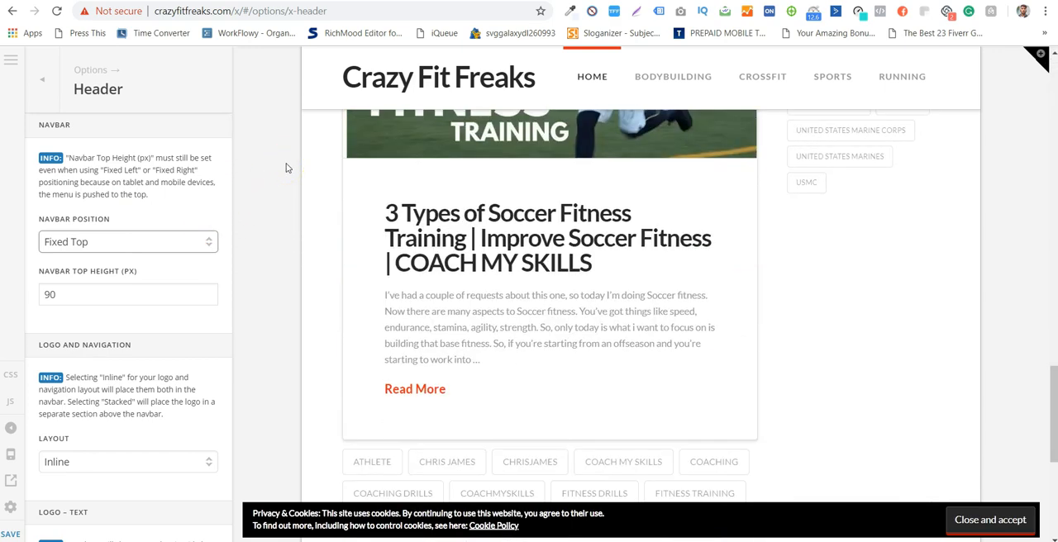
{"action": "scroll", "coordinate": [286, 168], "scroll_direction": "up", "scroll_amount": 10}
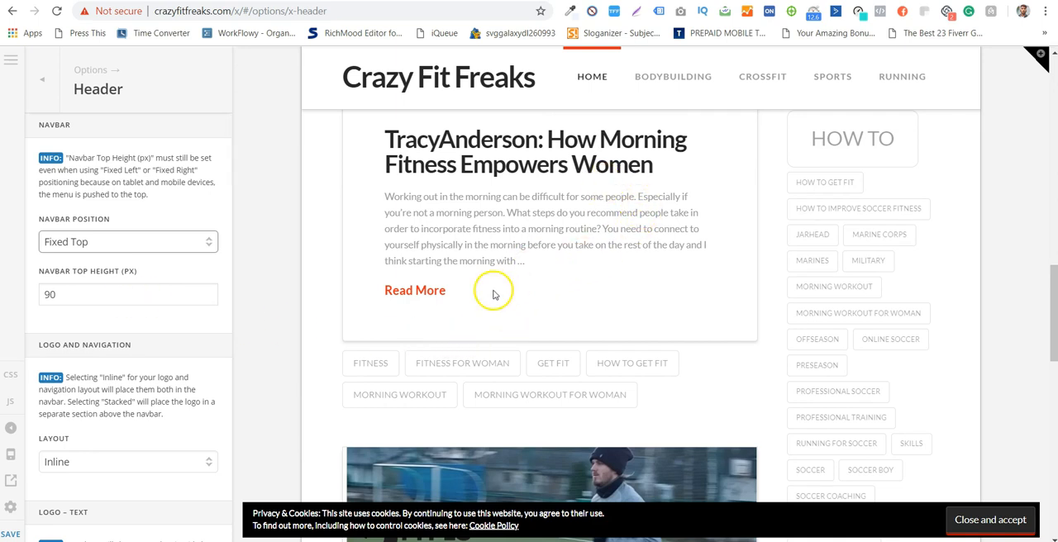
{"action": "scroll", "coordinate": [48, 310], "scroll_direction": "down", "scroll_amount": 4}
{"action": "scroll", "coordinate": [49, 311], "scroll_direction": "up", "scroll_amount": 2}
{"action": "scroll", "coordinate": [51, 311], "scroll_direction": "down", "scroll_amount": 2}
{"action": "scroll", "coordinate": [49, 311], "scroll_direction": "up", "scroll_amount": 4}
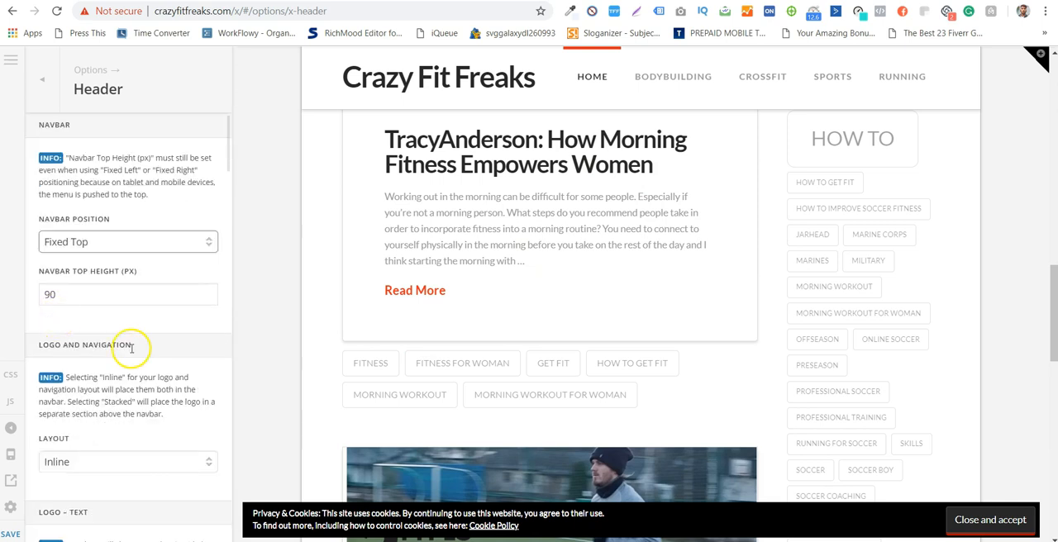
- Review the logo and navigation layout, logo text and logo image settings in the Header options
{"action": "scroll", "coordinate": [131, 348], "scroll_direction": "down", "scroll_amount": 2}
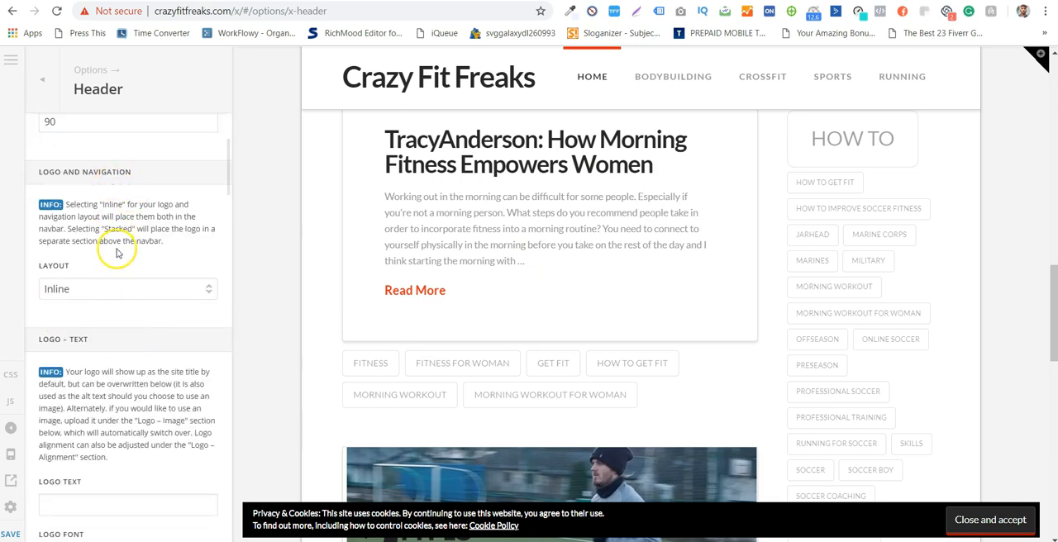
{"action": "scroll", "coordinate": [127, 305], "scroll_direction": "down", "scroll_amount": 2}
{"action": "scroll", "coordinate": [142, 332], "scroll_direction": "down", "scroll_amount": 7}
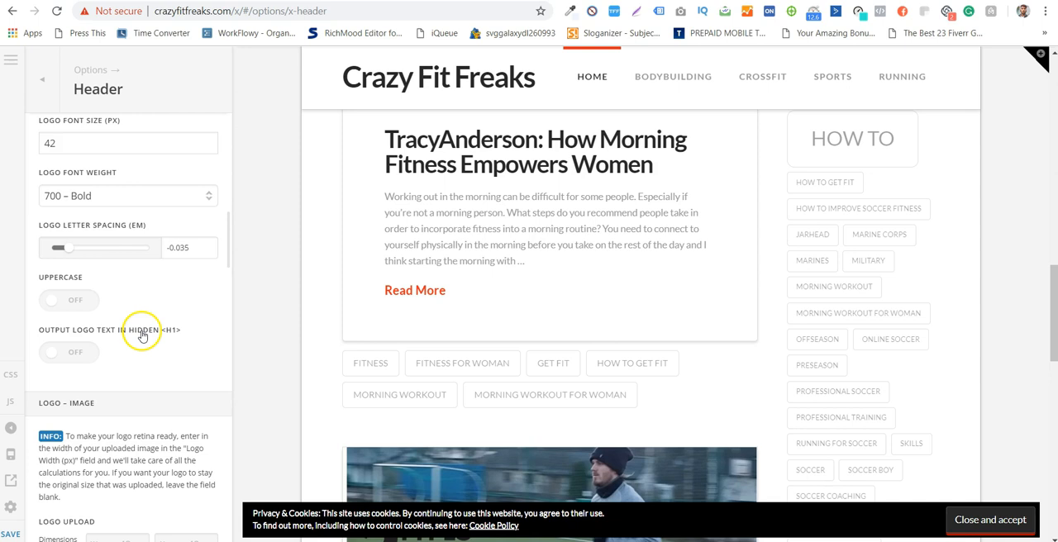
{"action": "left_click_drag", "start_coordinate": [229, 256], "coordinate": [113, 120]}
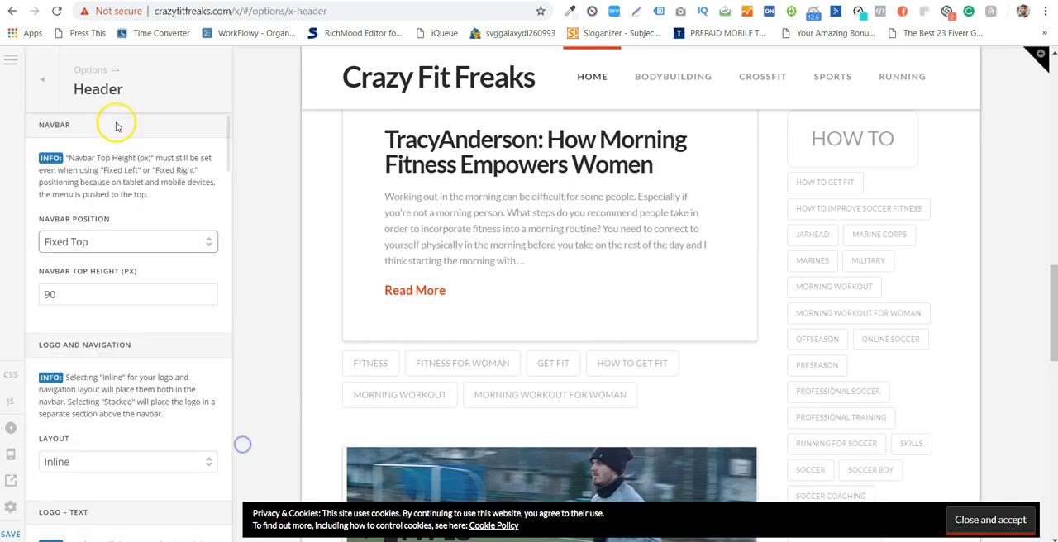
- Open the Footer options, set the footer widget areas to None (Disabled) and check the page footer
{"action": "left_click", "coordinate": [42, 76]}
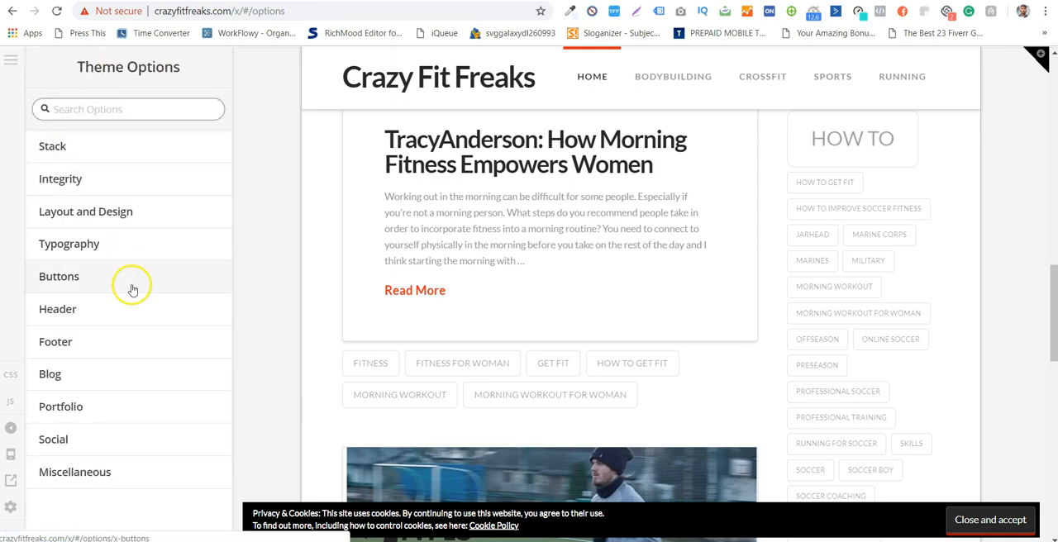
{"action": "left_click", "coordinate": [147, 341]}
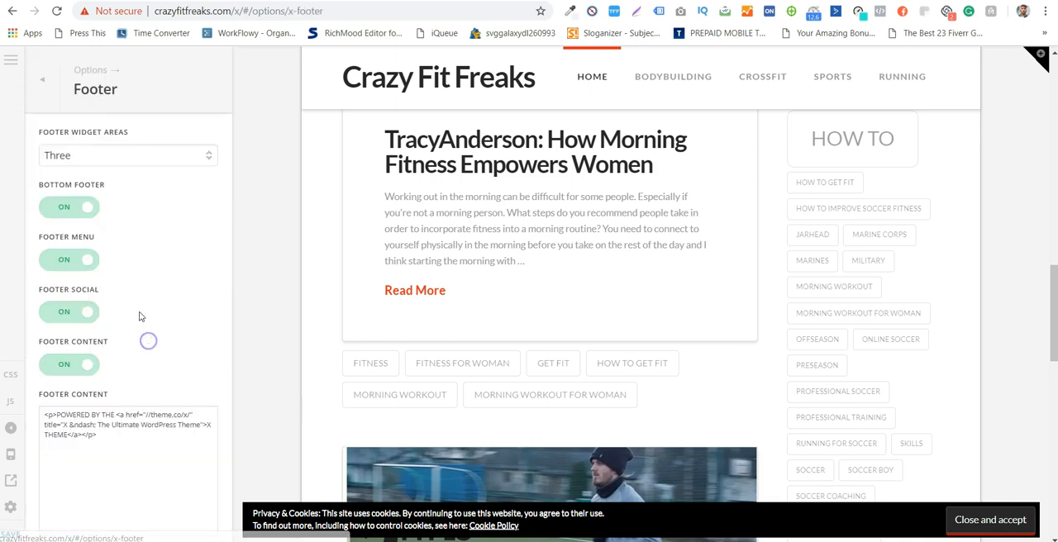
{"action": "left_click", "coordinate": [112, 157]}
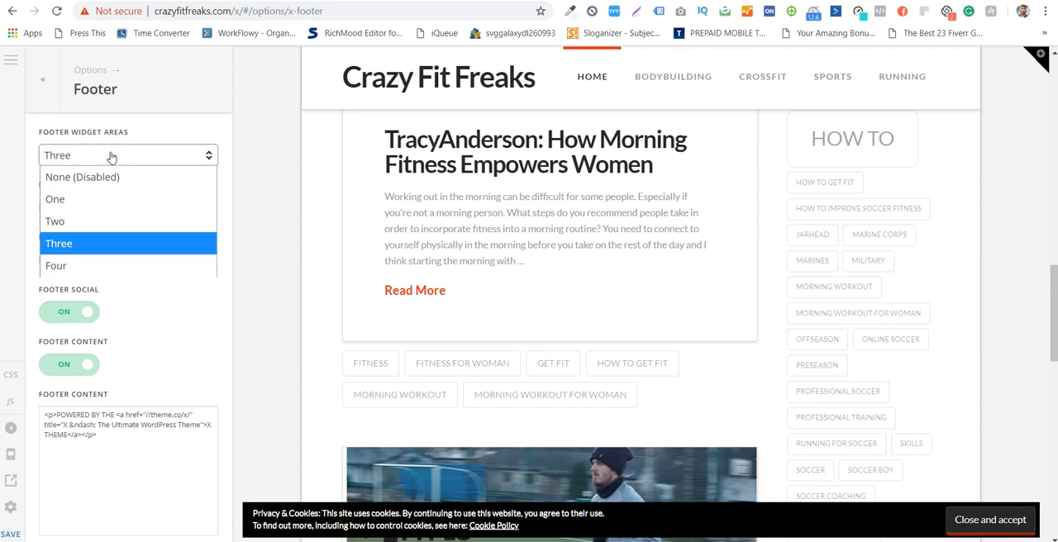
{"action": "left_click", "coordinate": [120, 177]}
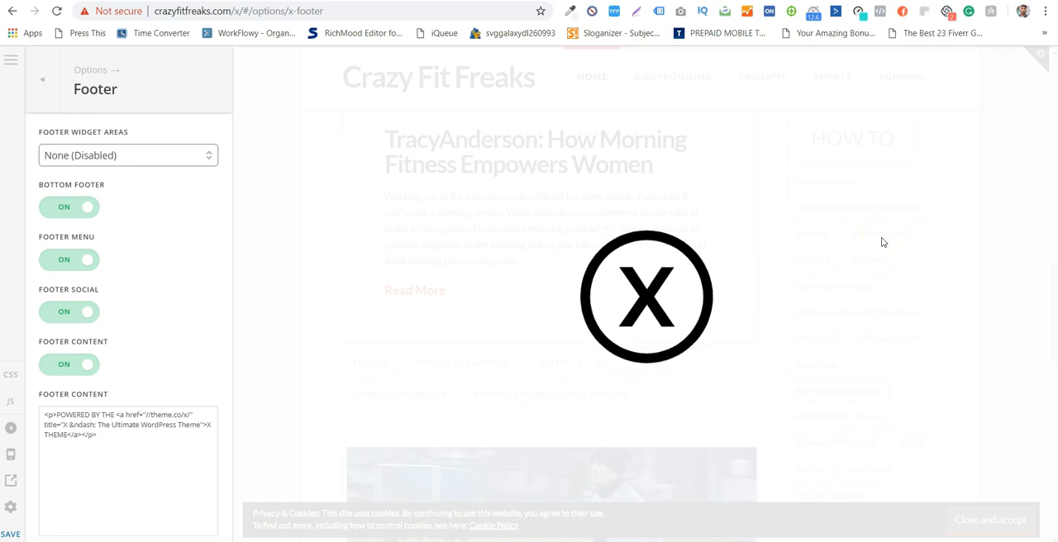
{"action": "scroll", "coordinate": [885, 309], "scroll_direction": "down", "scroll_amount": 15}
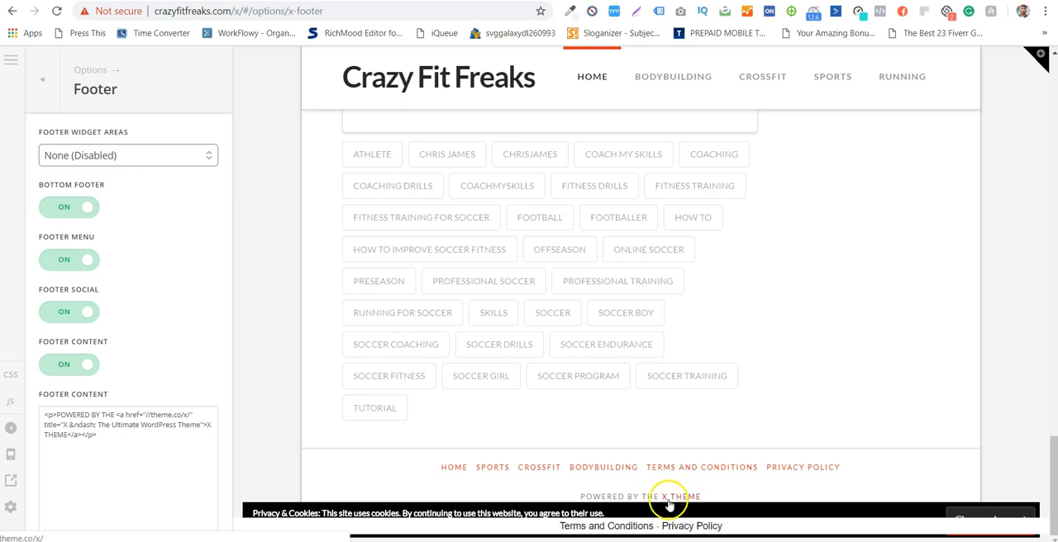
- Replace the footer content with "Built with love <3 by Sprout Tech" and check it in the page footer
{"action": "left_click", "coordinate": [163, 439]}
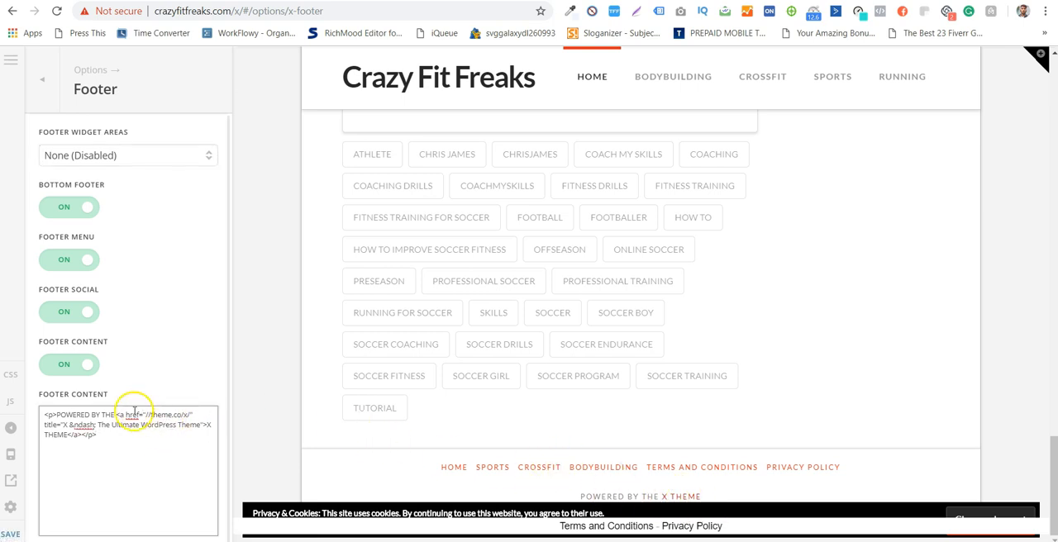
{"action": "key", "text": "ctrl+a"}
{"action": "type", "text": "Built"}
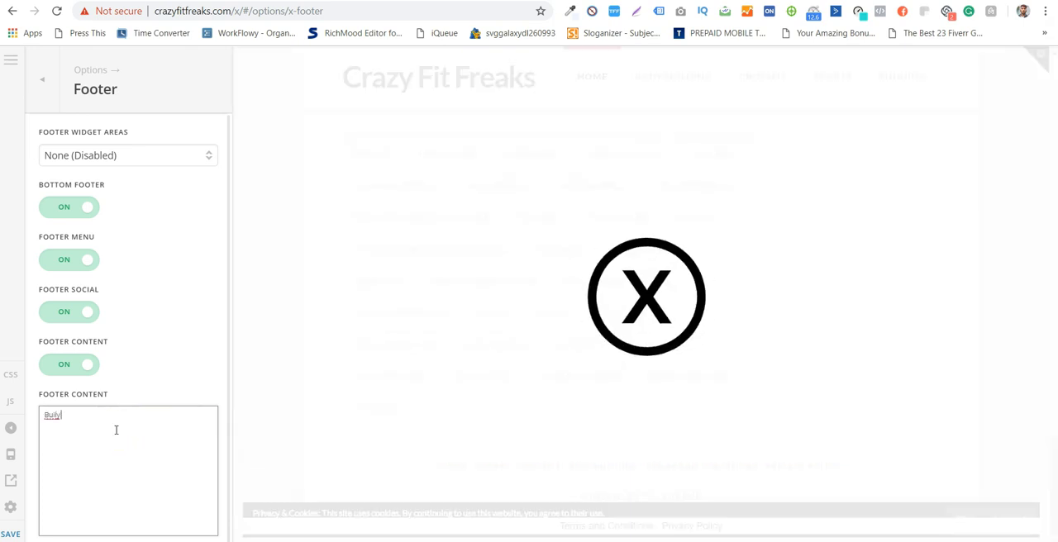
{"action": "type", "text": " with l"}
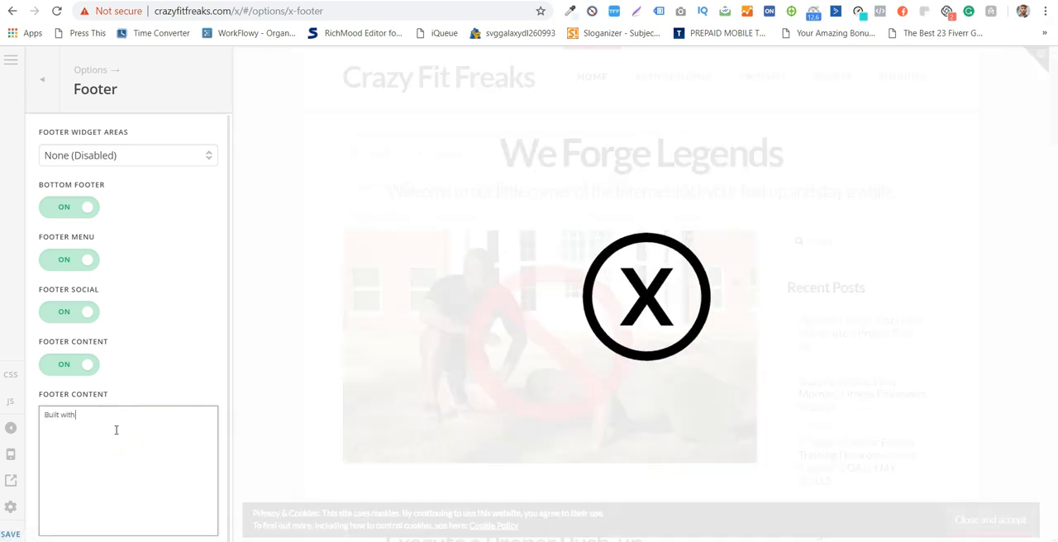
{"action": "type", "text": "ove <3"}
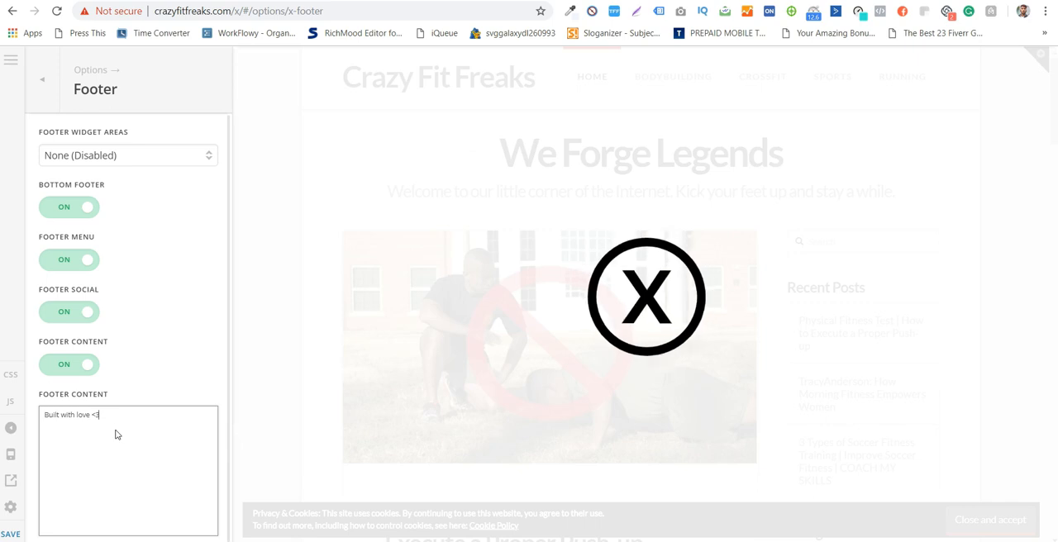
{"action": "type", "text": " by Sprout Tech"}
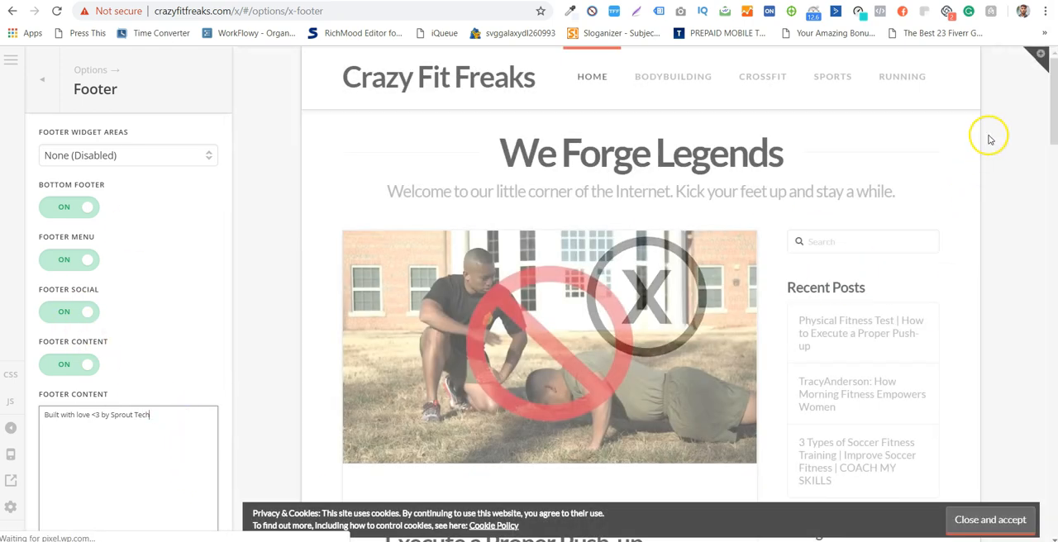
{"action": "scroll", "coordinate": [1029, 239], "scroll_direction": "down", "scroll_amount": 10}
{"action": "scroll", "coordinate": [1023, 255], "scroll_direction": "down", "scroll_amount": 5}
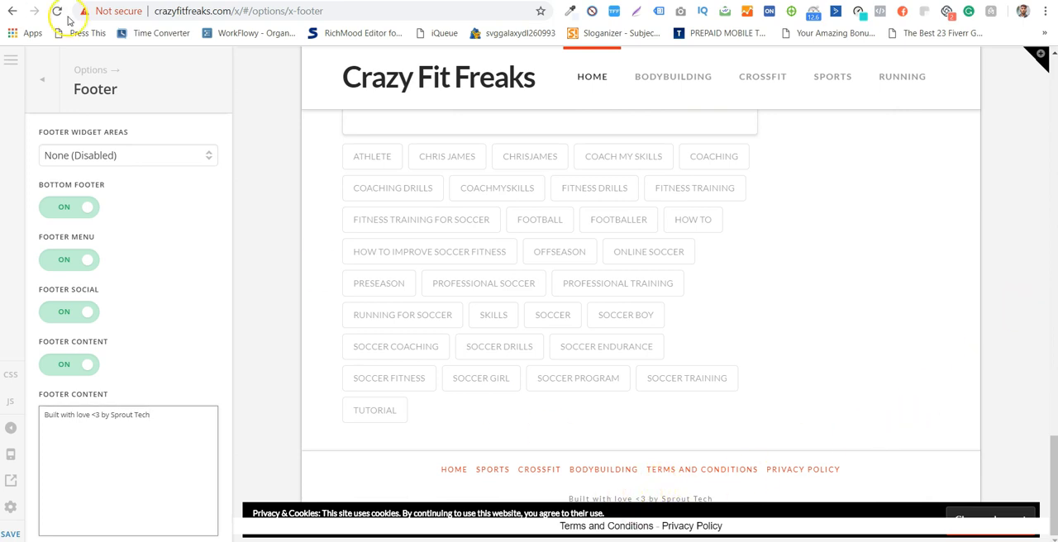
- Open the Blog options, set the posts index style to Masonry and check the post layout in the preview
{"action": "left_click", "coordinate": [58, 103]}
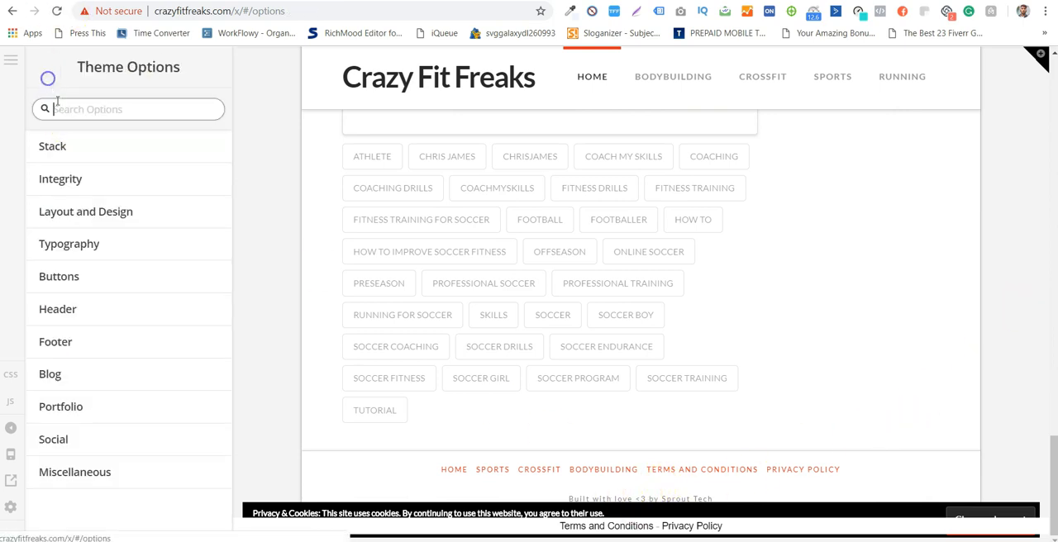
{"action": "left_click", "coordinate": [163, 375]}
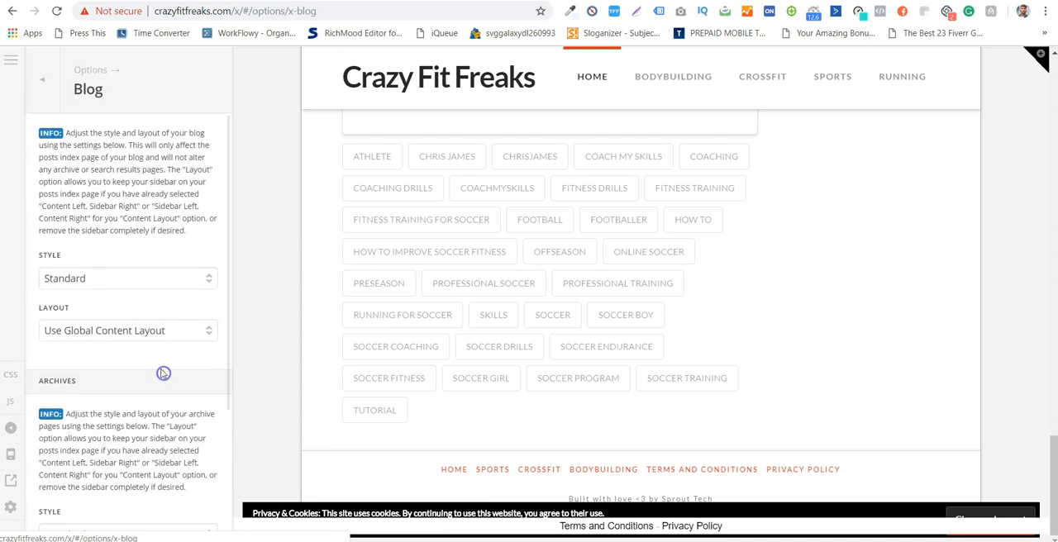
{"action": "scroll", "coordinate": [531, 242], "scroll_direction": "up", "scroll_amount": 15}
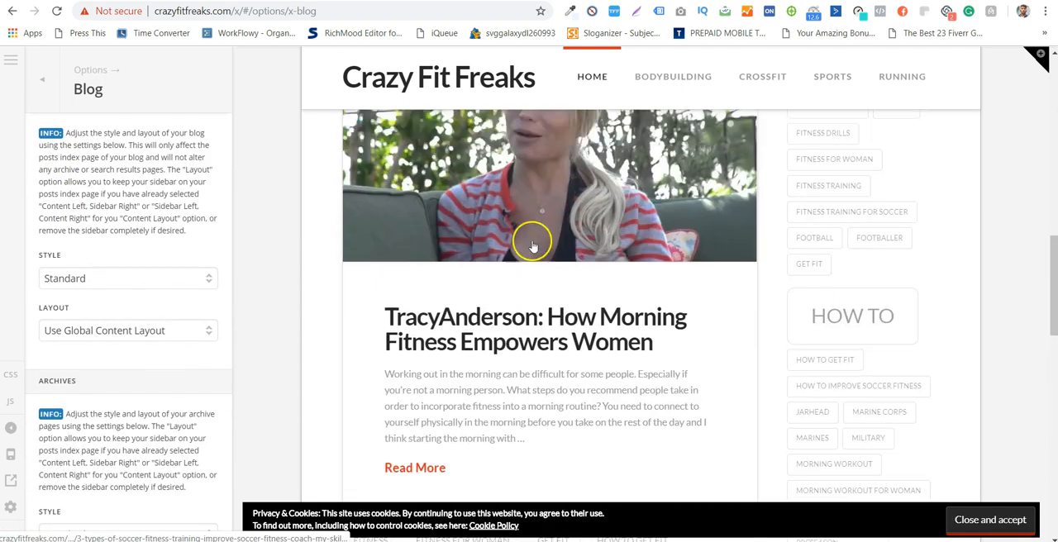
{"action": "scroll", "coordinate": [532, 241], "scroll_direction": "up", "scroll_amount": 3}
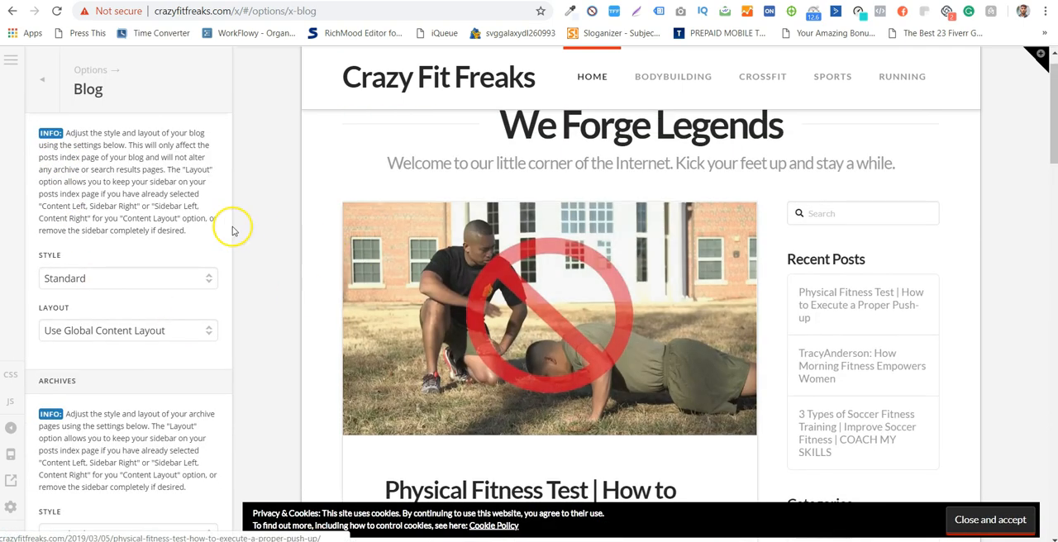
{"action": "left_click", "coordinate": [130, 279]}
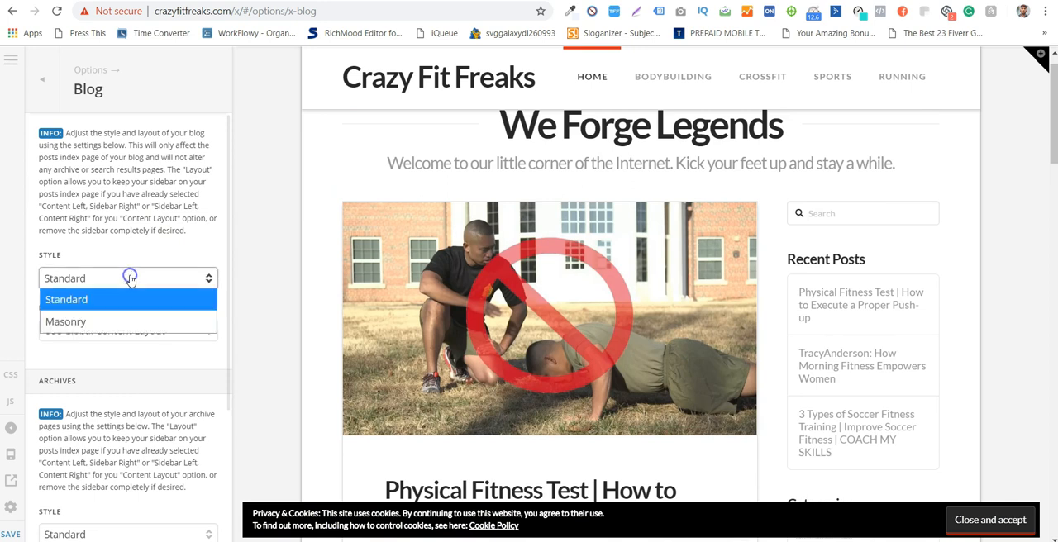
{"action": "left_click", "coordinate": [113, 321]}
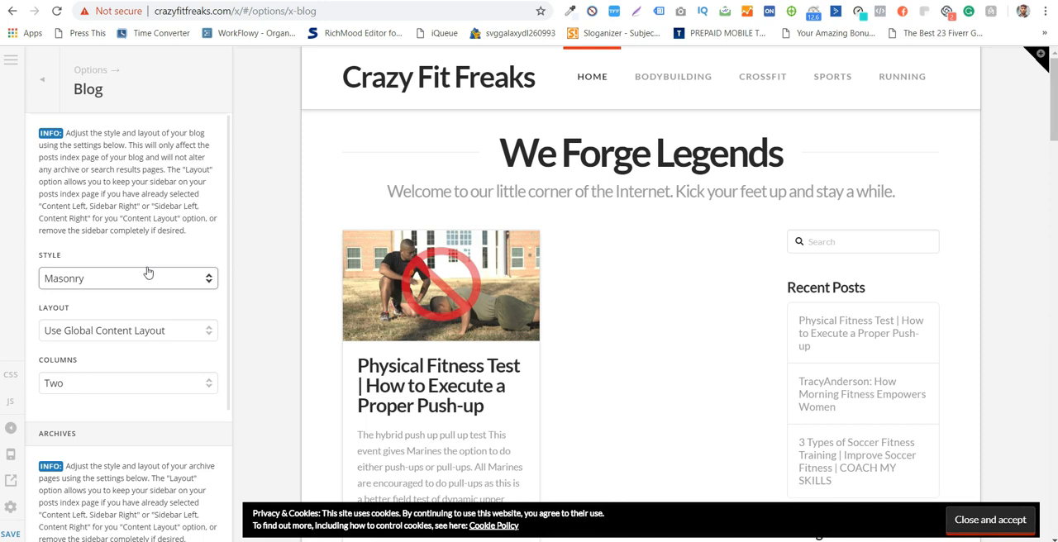
{"action": "scroll", "coordinate": [488, 323], "scroll_direction": "down", "scroll_amount": 6}
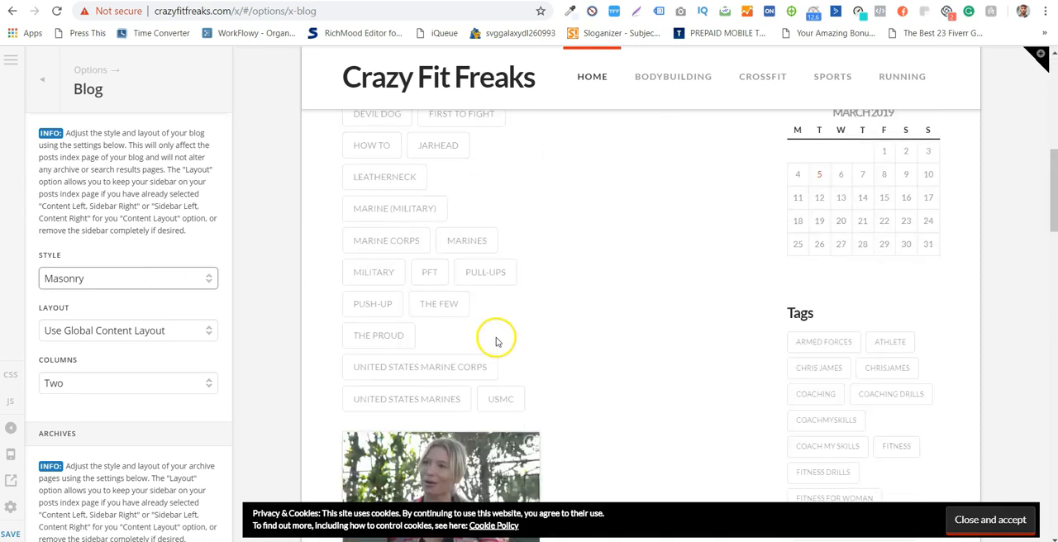
{"action": "scroll", "coordinate": [709, 313], "scroll_direction": "up", "scroll_amount": 10}
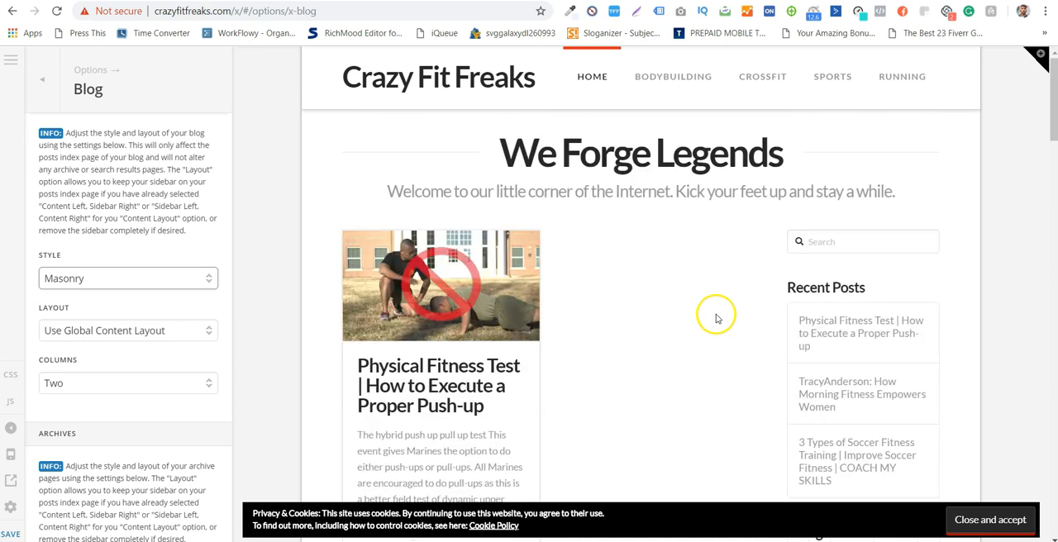
- Try the Fullwidth layout for the blog posts index and check the post arrangement in the preview
{"action": "left_click", "coordinate": [172, 331]}
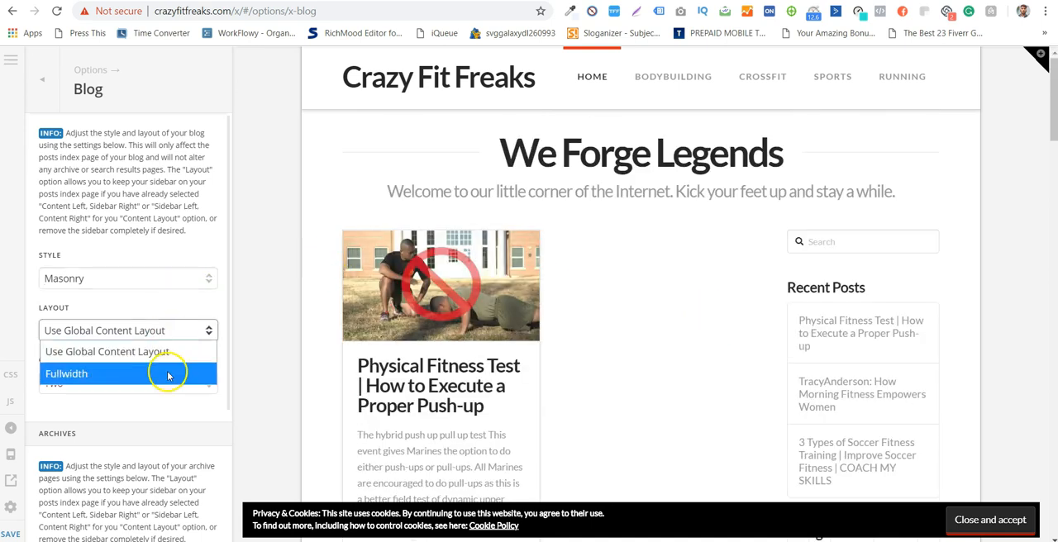
{"action": "left_click", "coordinate": [159, 374]}
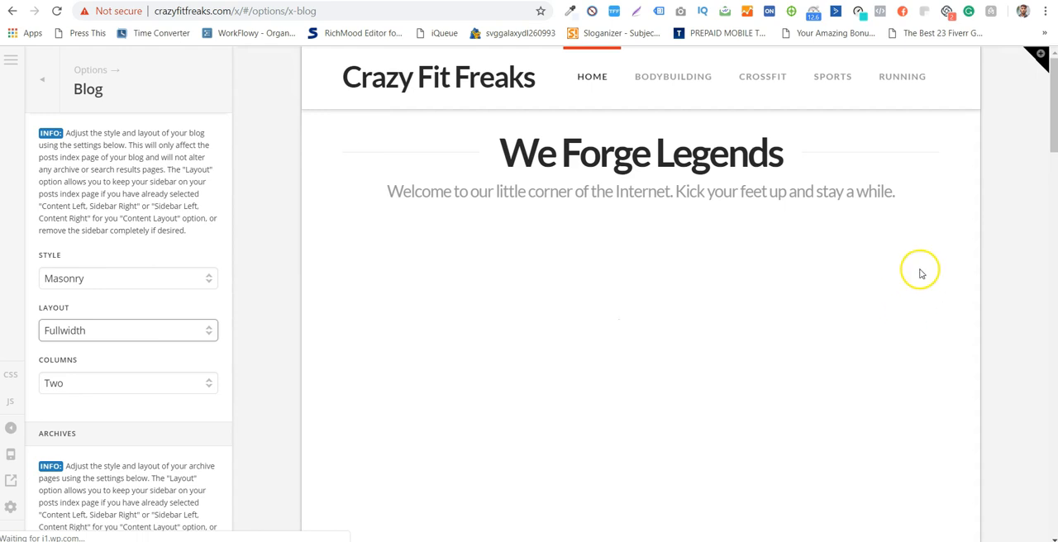
{"action": "scroll", "coordinate": [1008, 188], "scroll_direction": "down", "scroll_amount": 5}
{"action": "scroll", "coordinate": [1009, 188], "scroll_direction": "up", "scroll_amount": 4}
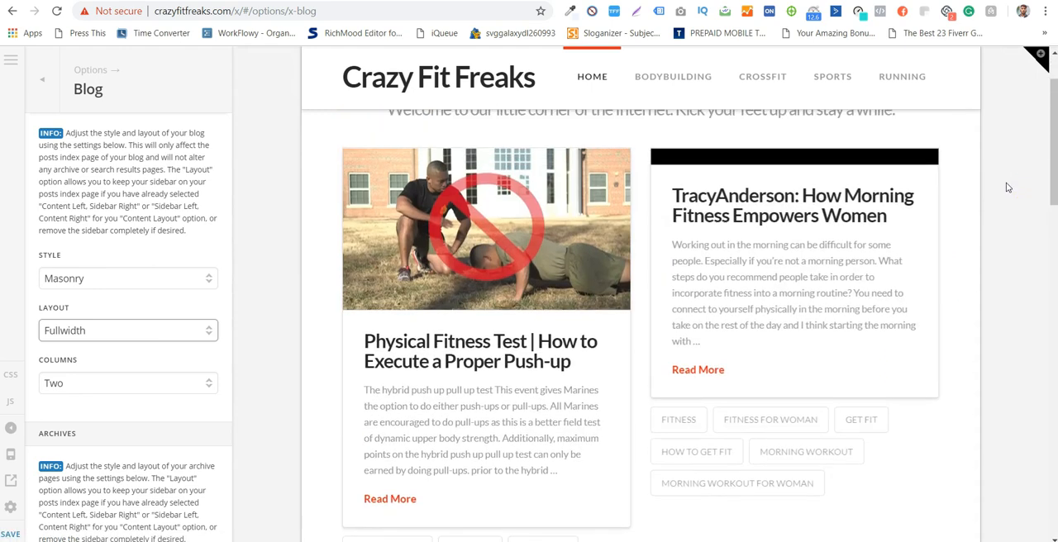
{"action": "scroll", "coordinate": [1009, 177], "scroll_direction": "up", "scroll_amount": 1}
{"action": "scroll", "coordinate": [829, 377], "scroll_direction": "down", "scroll_amount": 4}
{"action": "scroll", "coordinate": [829, 377], "scroll_direction": "down", "scroll_amount": 8}
{"action": "scroll", "coordinate": [828, 373], "scroll_direction": "up", "scroll_amount": 6}
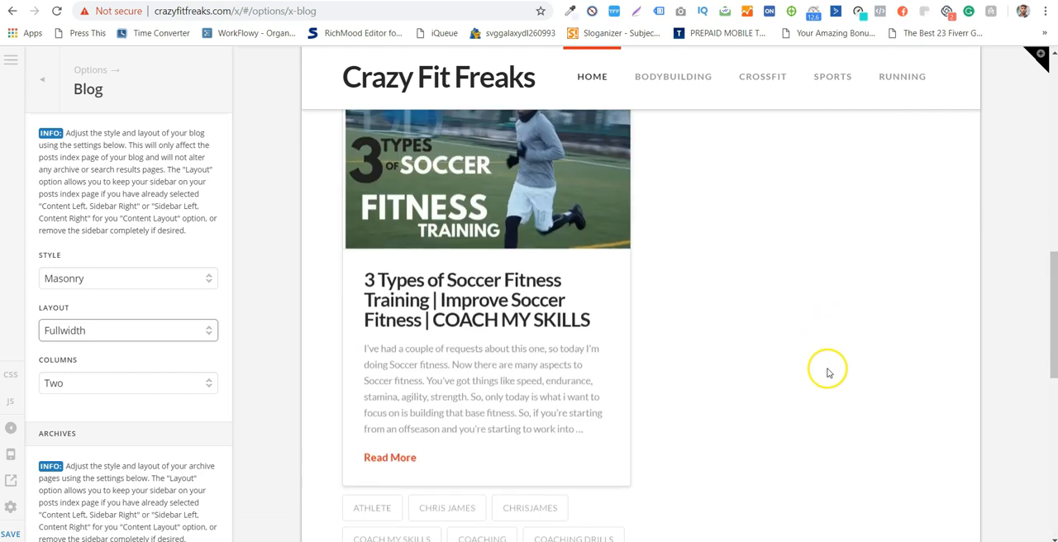
{"action": "scroll", "coordinate": [828, 373], "scroll_direction": "up", "scroll_amount": 4}
- Set the posts index layout back to Use Global Content Layout and review the blog's archive and content settings
{"action": "left_click", "coordinate": [155, 335]}
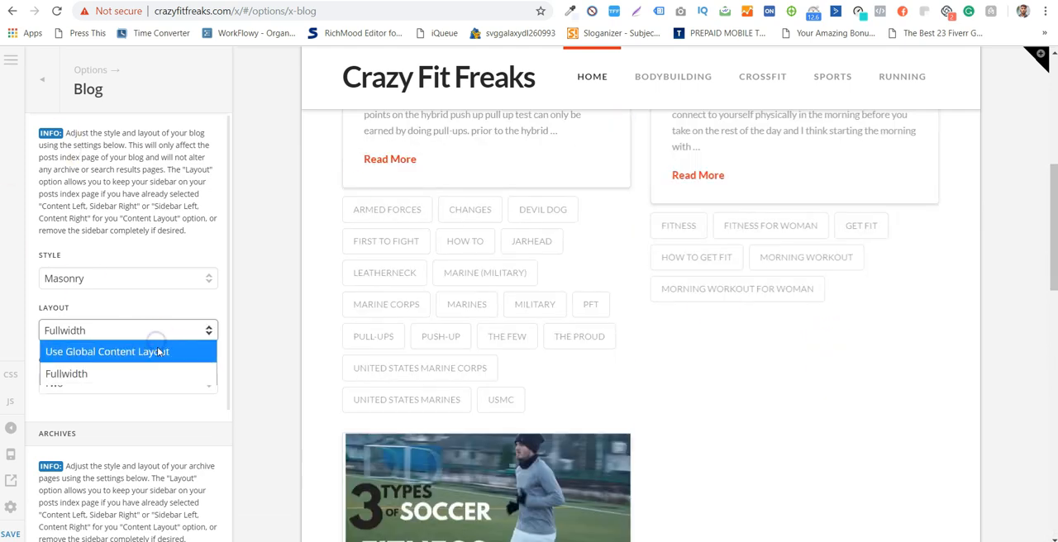
{"action": "left_click", "coordinate": [157, 352]}
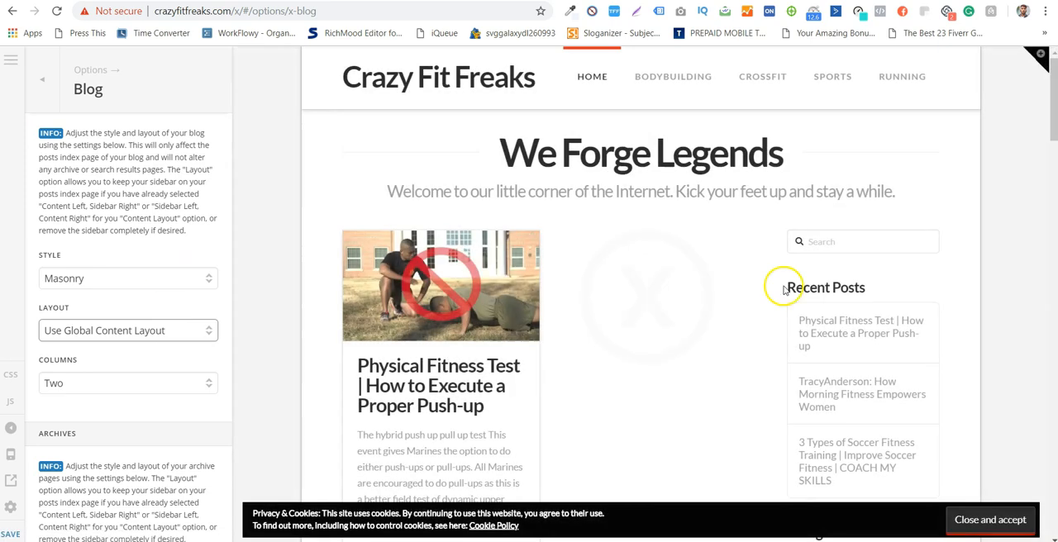
{"action": "scroll", "coordinate": [207, 380], "scroll_direction": "down", "scroll_amount": 5}
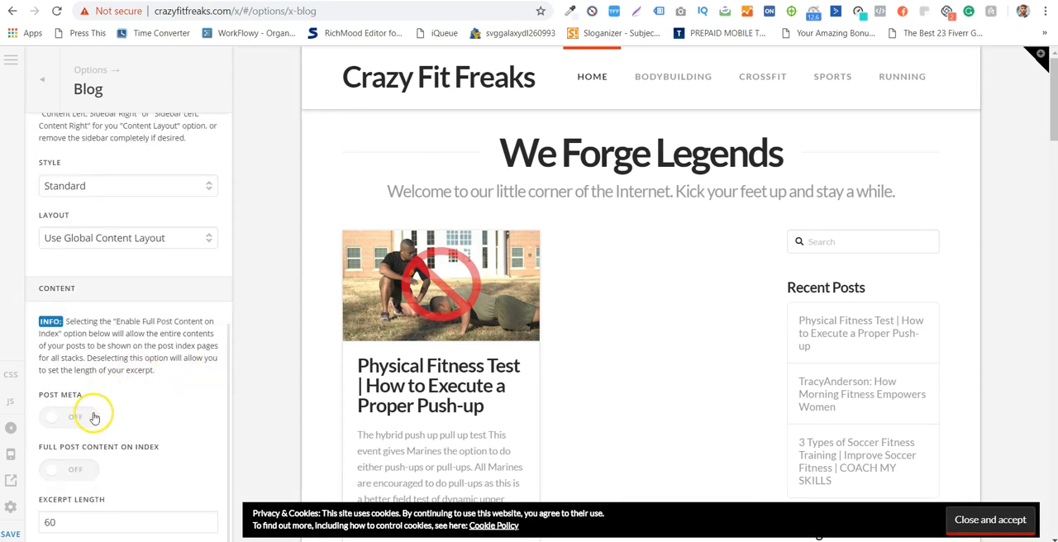
{"action": "scroll", "coordinate": [583, 385], "scroll_direction": "down", "scroll_amount": 2}
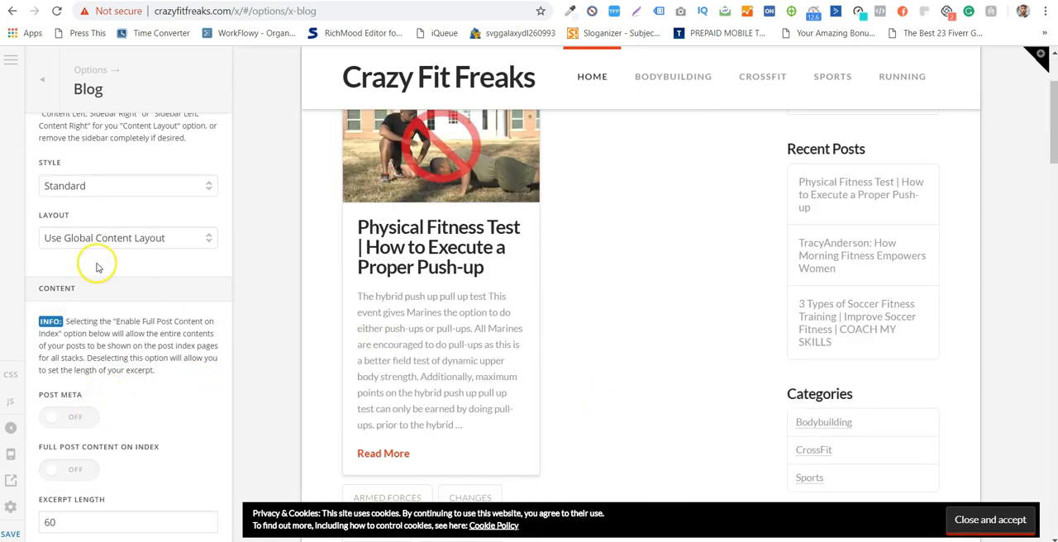
- Open the Layout and Design options, set the site max width to 1040 px and check the post columns in the preview
{"action": "left_click", "coordinate": [43, 80]}
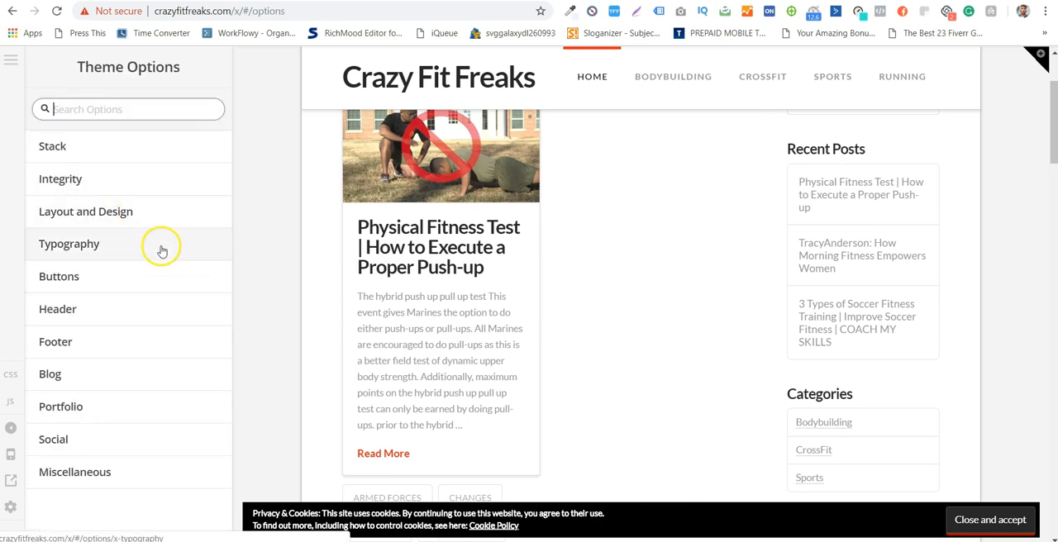
{"action": "left_click", "coordinate": [157, 217]}
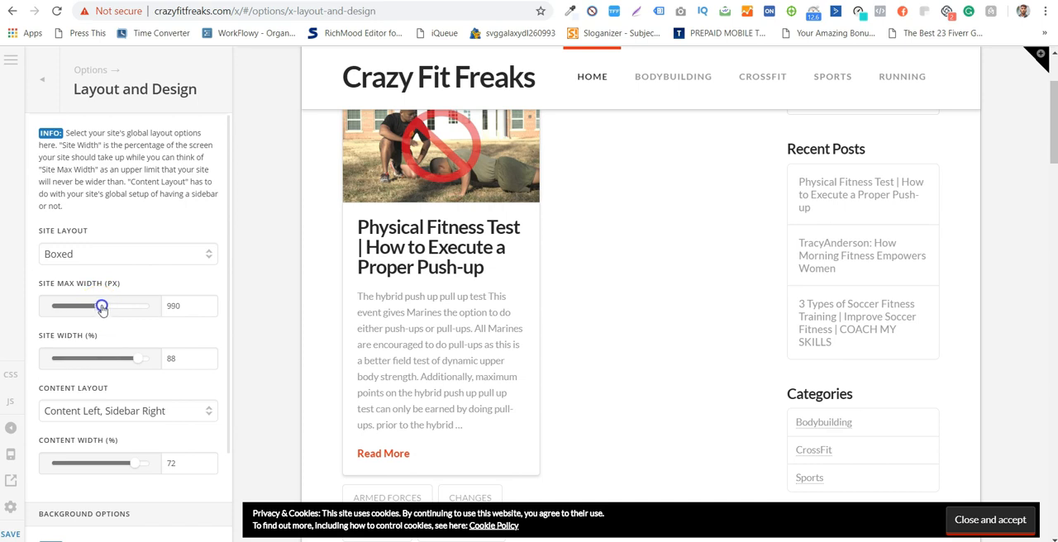
{"action": "left_click_drag", "start_coordinate": [101, 308], "coordinate": [103, 307]}
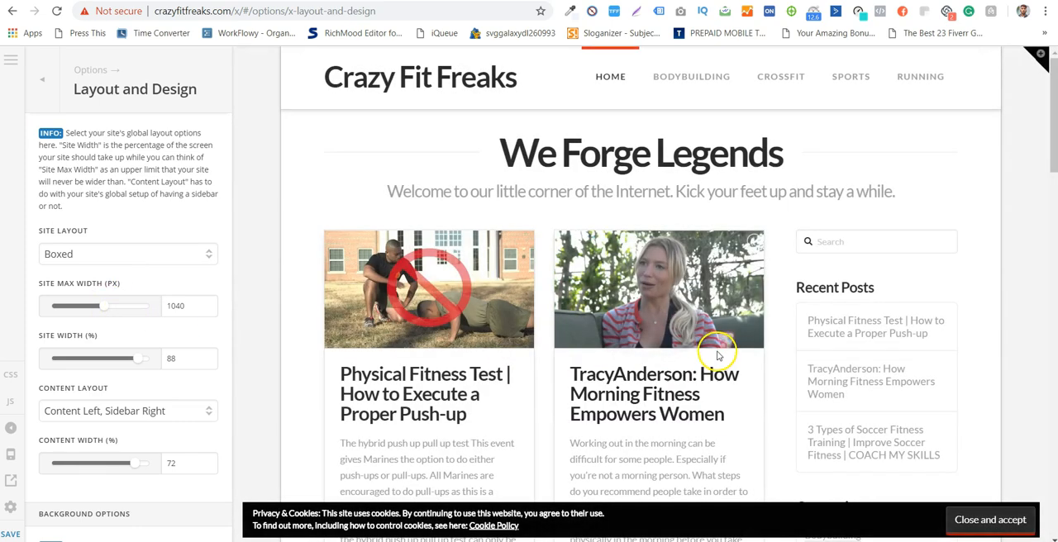
{"action": "scroll", "coordinate": [752, 318], "scroll_direction": "down", "scroll_amount": 10}
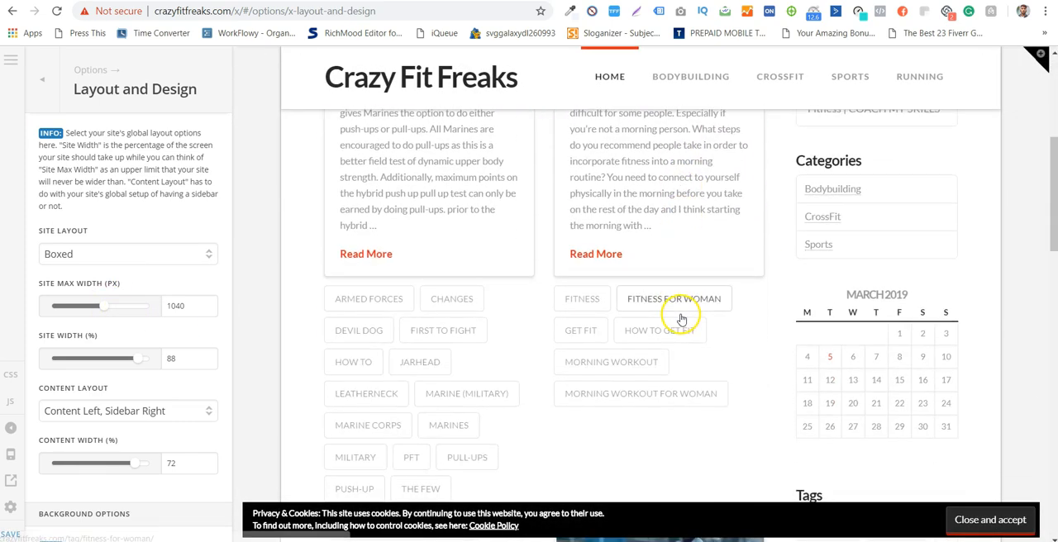
{"action": "scroll", "coordinate": [679, 314], "scroll_direction": "down", "scroll_amount": 10}
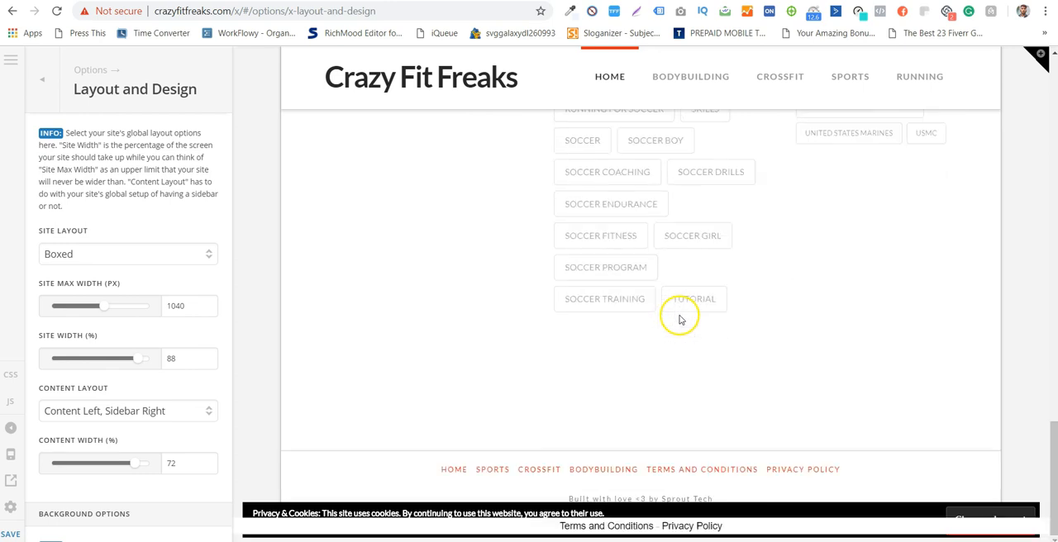
{"action": "scroll", "coordinate": [476, 281], "scroll_direction": "up", "scroll_amount": 15}
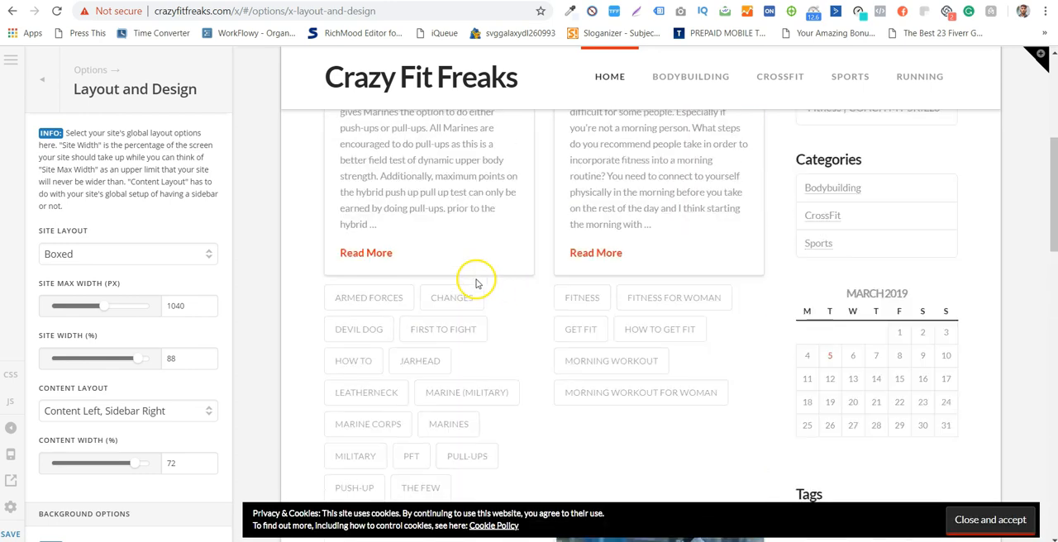
- Open the Portfolio options and review the sharing link settings
{"action": "left_click", "coordinate": [43, 79]}
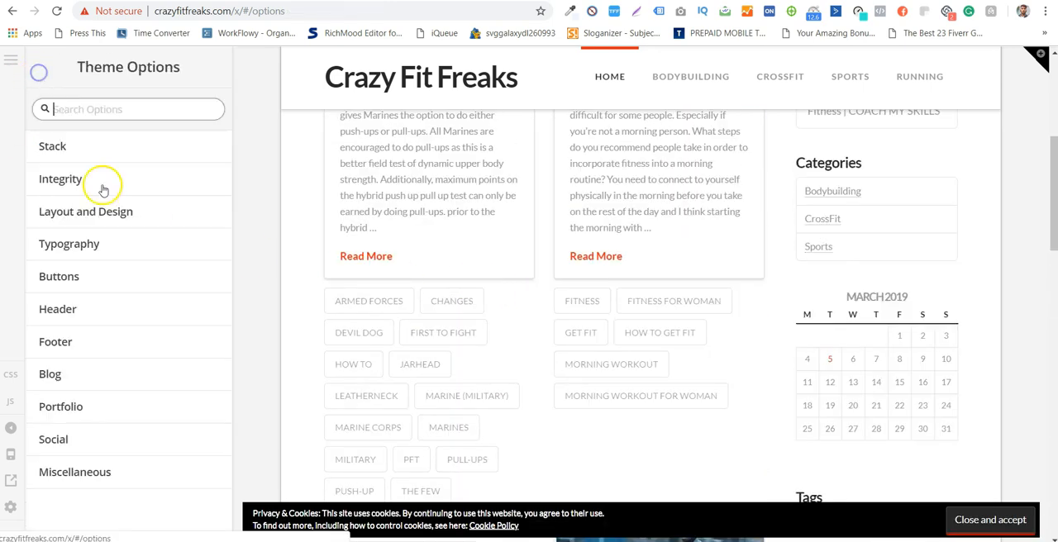
{"action": "left_click", "coordinate": [166, 396]}
{"action": "scroll", "coordinate": [98, 221], "scroll_direction": "down", "scroll_amount": 5}
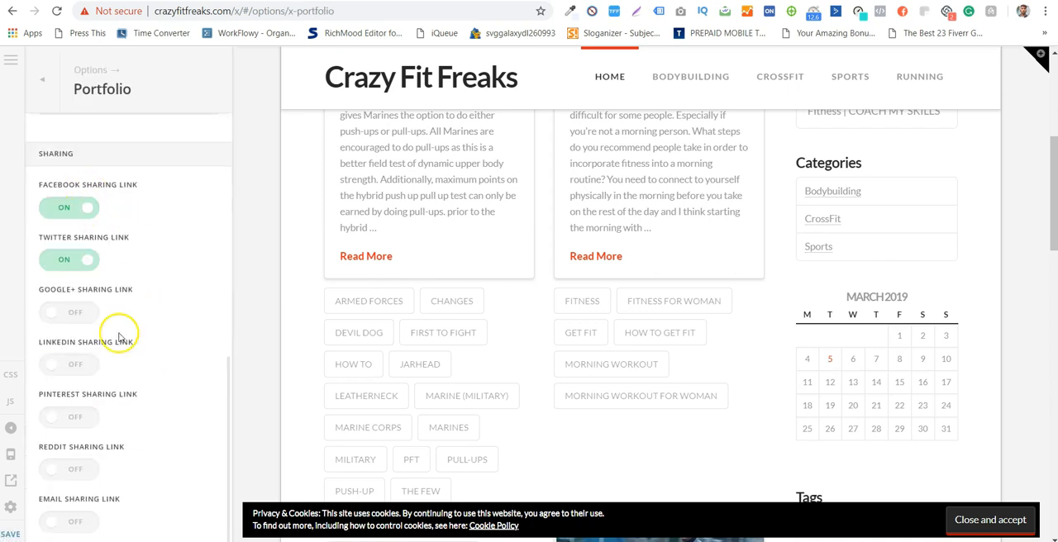
- Open the Social options and look through the social profile URL fields
{"action": "left_click", "coordinate": [30, 80]}
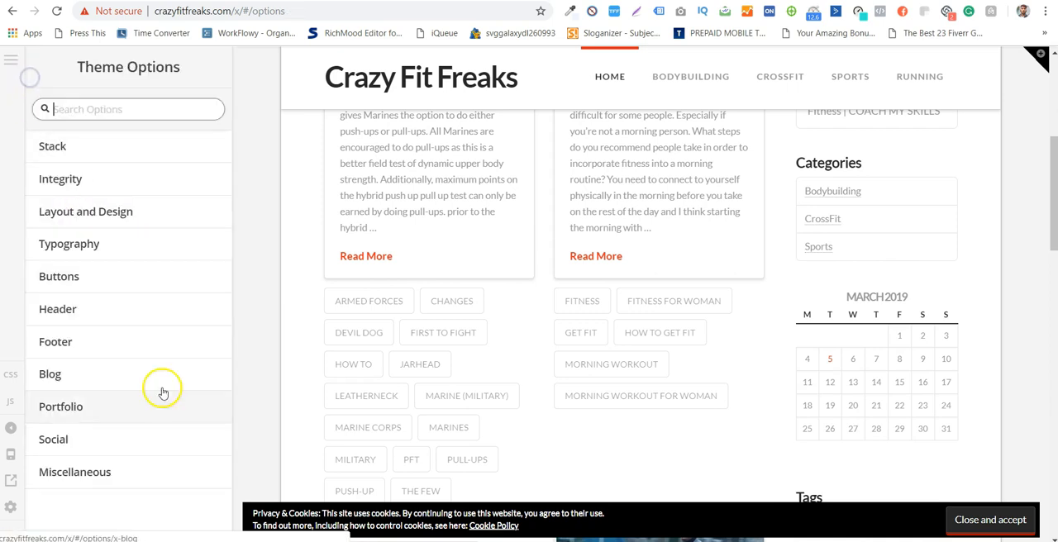
{"action": "left_click", "coordinate": [176, 432]}
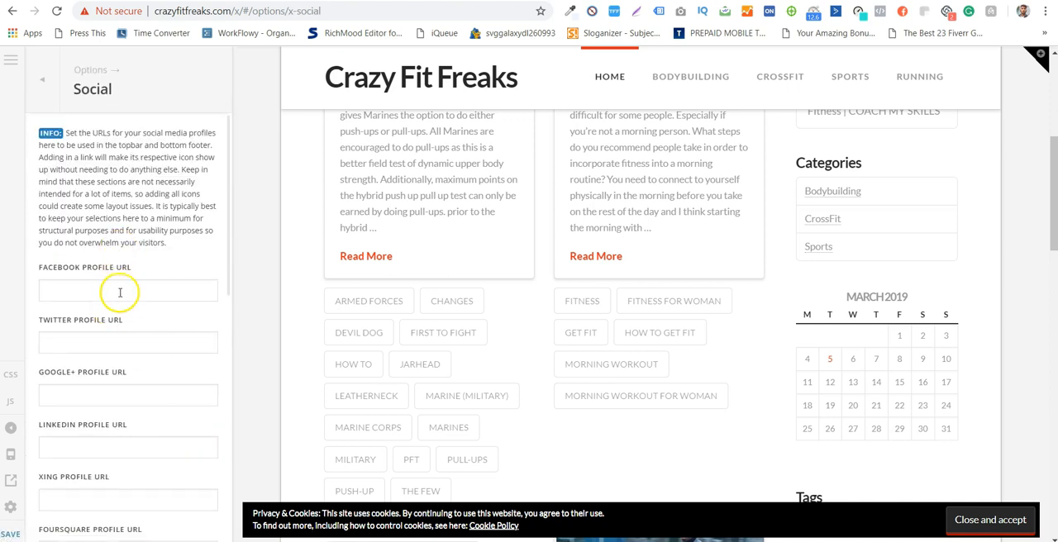
{"action": "scroll", "coordinate": [121, 287], "scroll_direction": "down", "scroll_amount": 2}
{"action": "scroll", "coordinate": [126, 213], "scroll_direction": "up", "scroll_amount": 2}
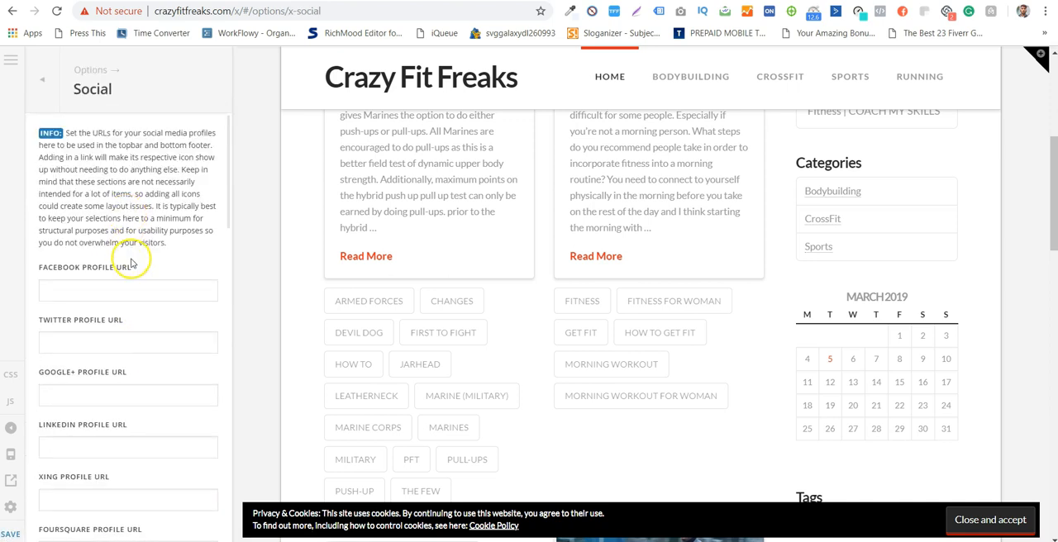
- Enter # as the Facebook, Twitter, Google+ and LinkedIn profile URLs and check the social icons in the page footer
{"action": "left_click", "coordinate": [143, 296]}
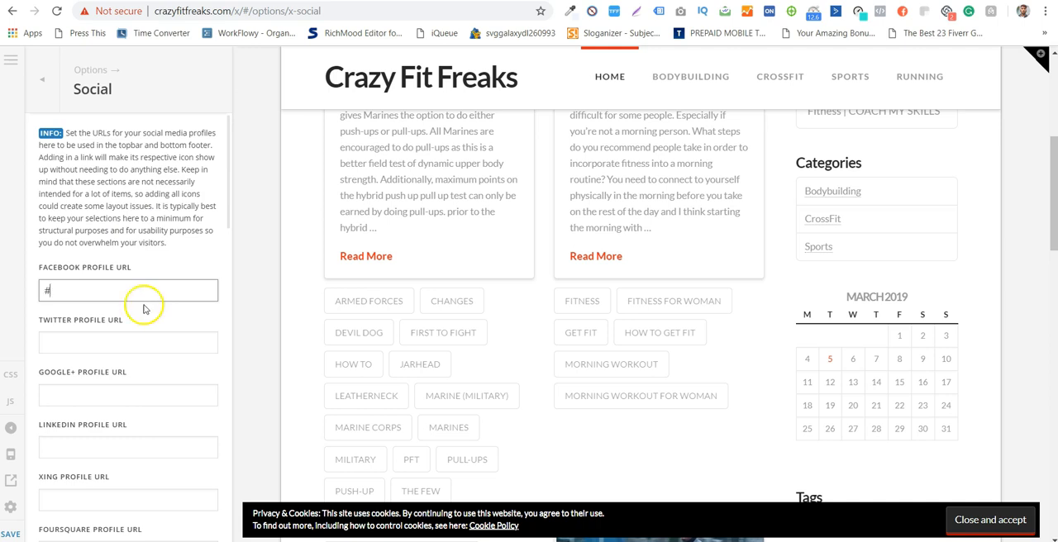
{"action": "type", "text": "#"}
{"action": "left_click", "coordinate": [150, 336]}
{"action": "type", "text": "#"}
{"action": "left_click", "coordinate": [147, 394]}
{"action": "type", "text": "#"}
{"action": "left_click", "coordinate": [141, 448]}
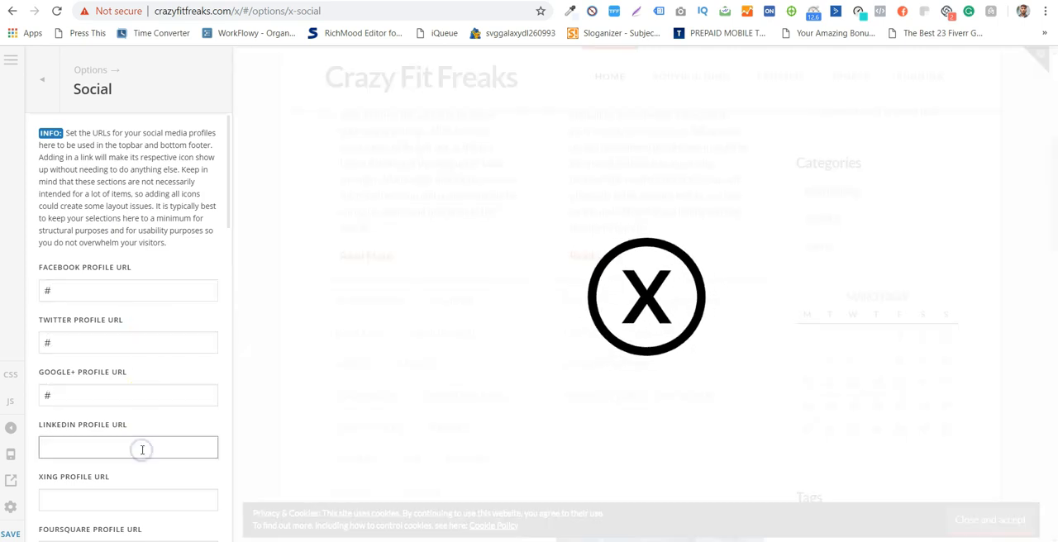
{"action": "type", "text": "#"}
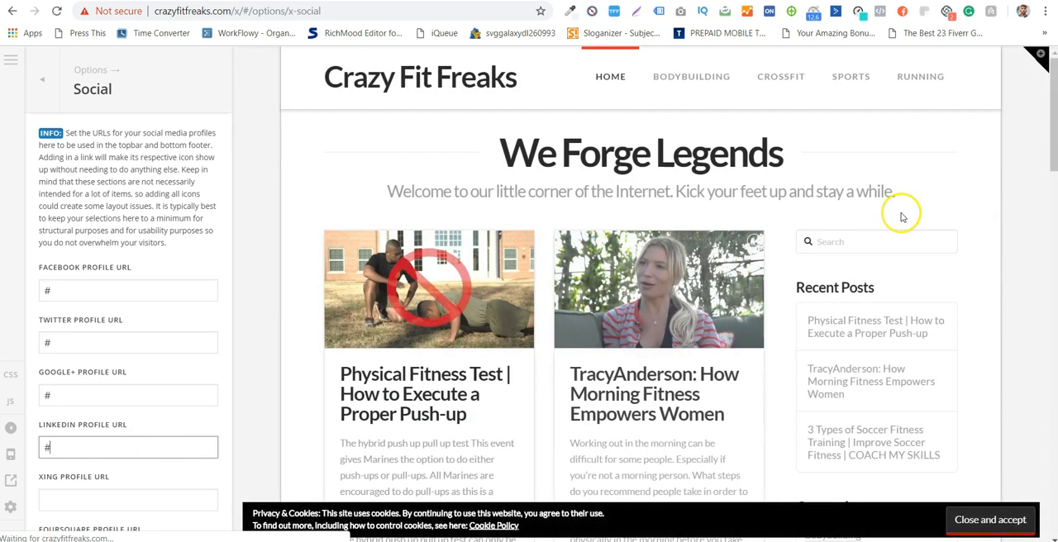
{"action": "scroll", "coordinate": [853, 323], "scroll_direction": "down", "scroll_amount": 5}
{"action": "scroll", "coordinate": [836, 303], "scroll_direction": "down", "scroll_amount": 10}
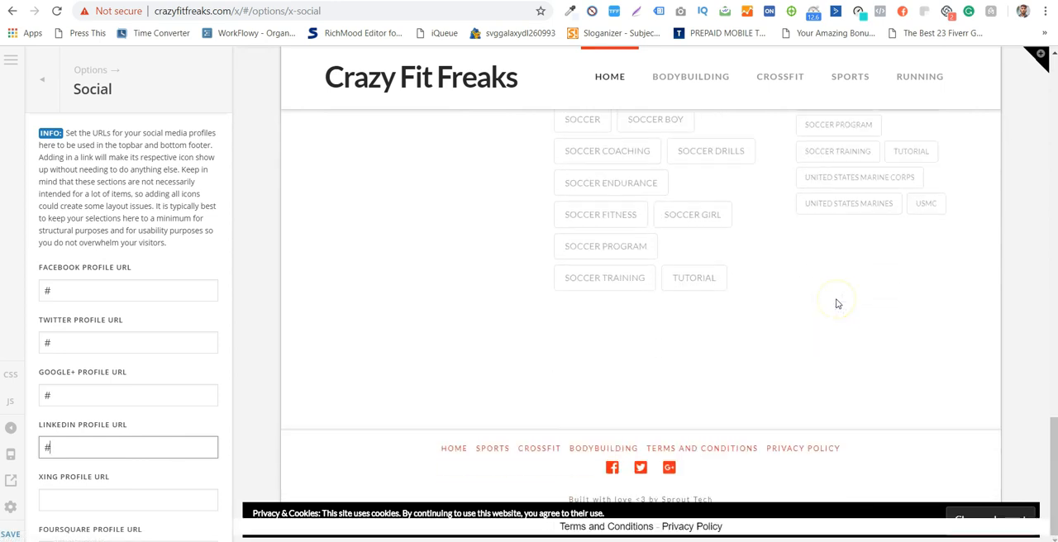
{"action": "scroll", "coordinate": [666, 342], "scroll_direction": "down", "scroll_amount": 10}
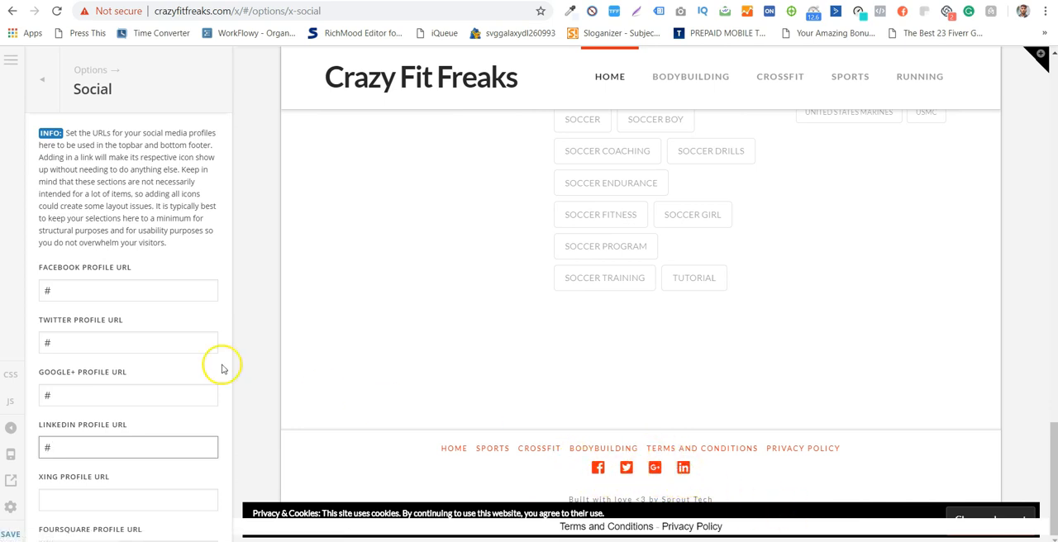
- Clear the LinkedIn, Google+, Twitter and Facebook profile URLs and review the Open Graph and social fallback image settings
{"action": "key", "text": "BackSpace"}
{"action": "left_click", "coordinate": [135, 396]}
{"action": "key", "text": "BackSpace"}
{"action": "left_click", "coordinate": [134, 342]}
{"action": "key", "text": "BackSpace"}
{"action": "left_click", "coordinate": [135, 284]}
{"action": "key", "text": "BackSpace"}
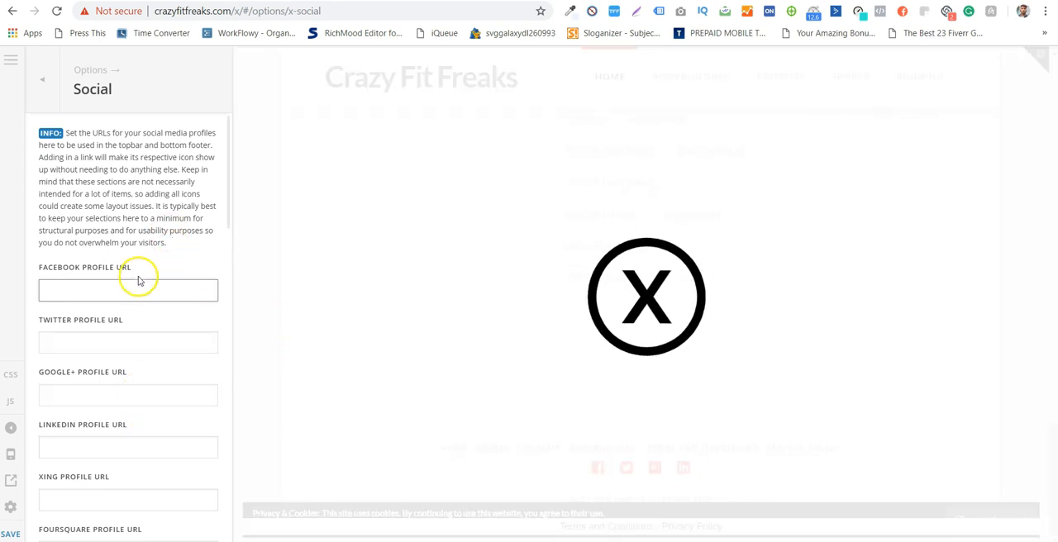
{"action": "scroll", "coordinate": [138, 282], "scroll_direction": "down", "scroll_amount": 8}
{"action": "scroll", "coordinate": [138, 282], "scroll_direction": "down", "scroll_amount": 4}
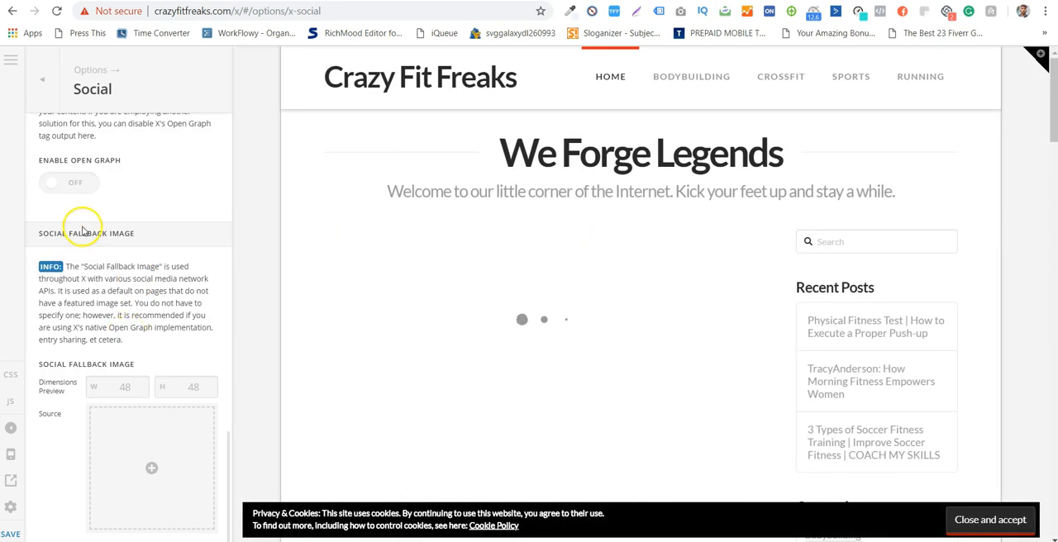
- Open the Miscellaneous options, enable the scroll top anchor and set it to show at 25%
{"action": "left_click", "coordinate": [39, 80]}
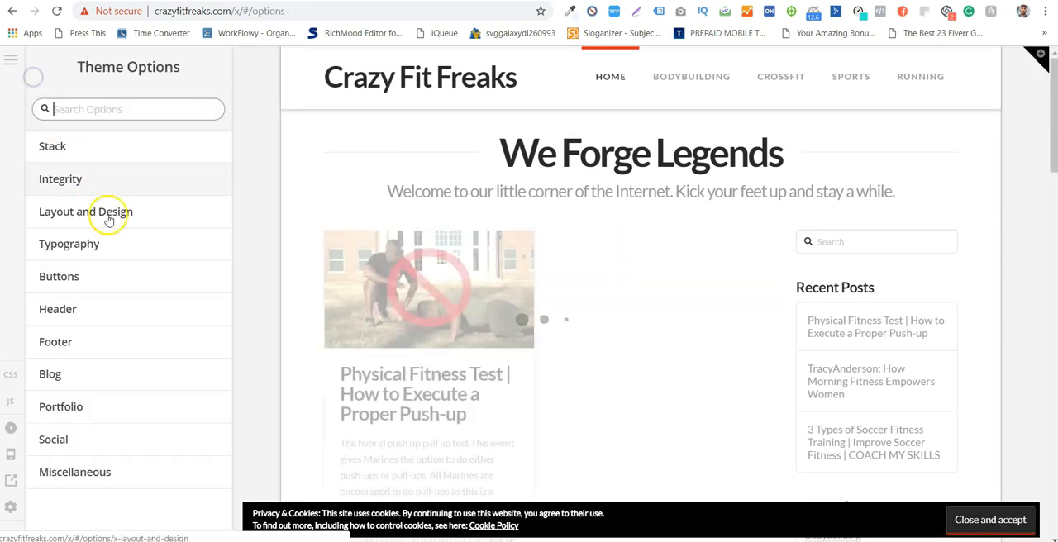
{"action": "left_click", "coordinate": [156, 471]}
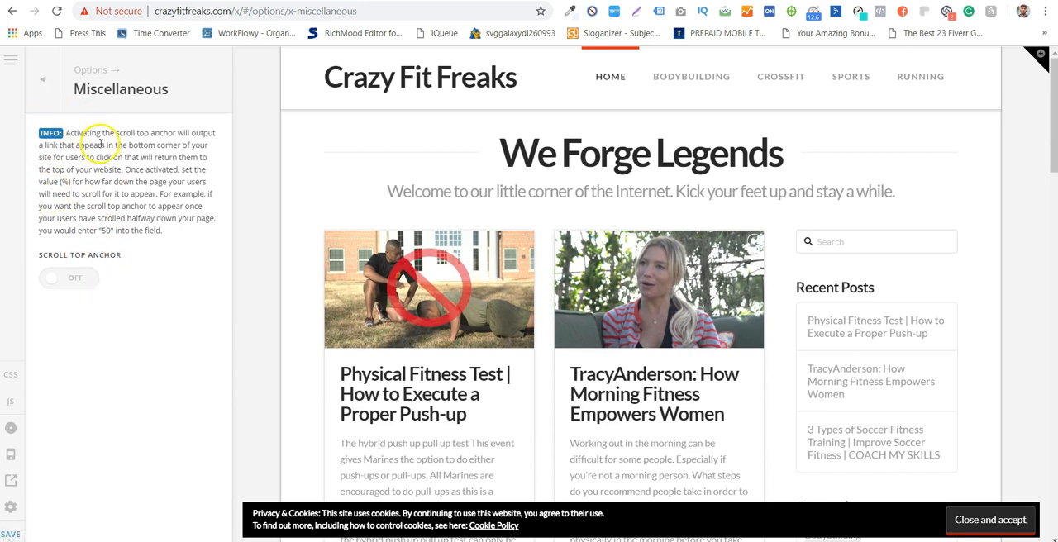
{"action": "left_click", "coordinate": [77, 279]}
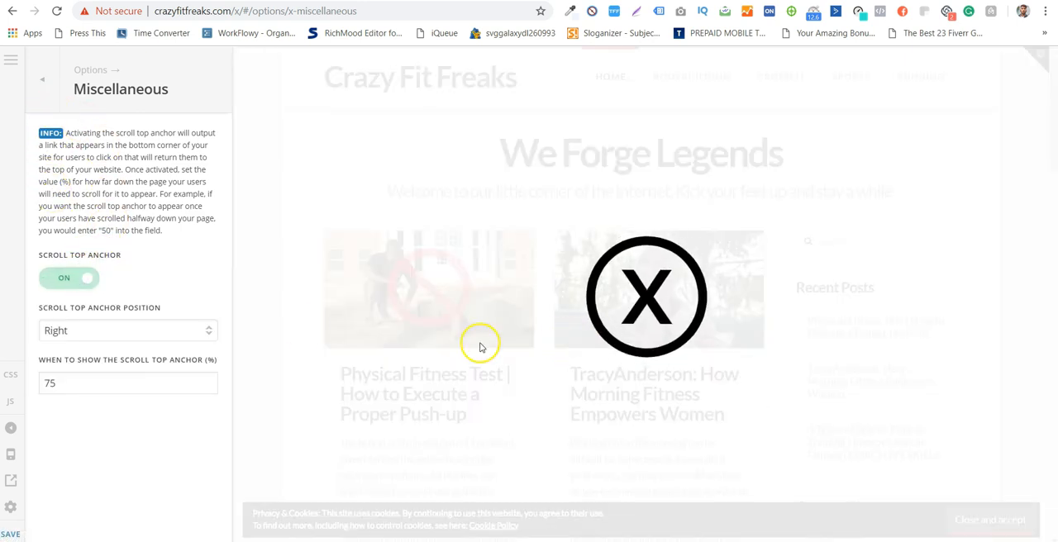
{"action": "left_click_drag", "start_coordinate": [133, 385], "coordinate": [42, 383]}
{"action": "type", "text": "2"}
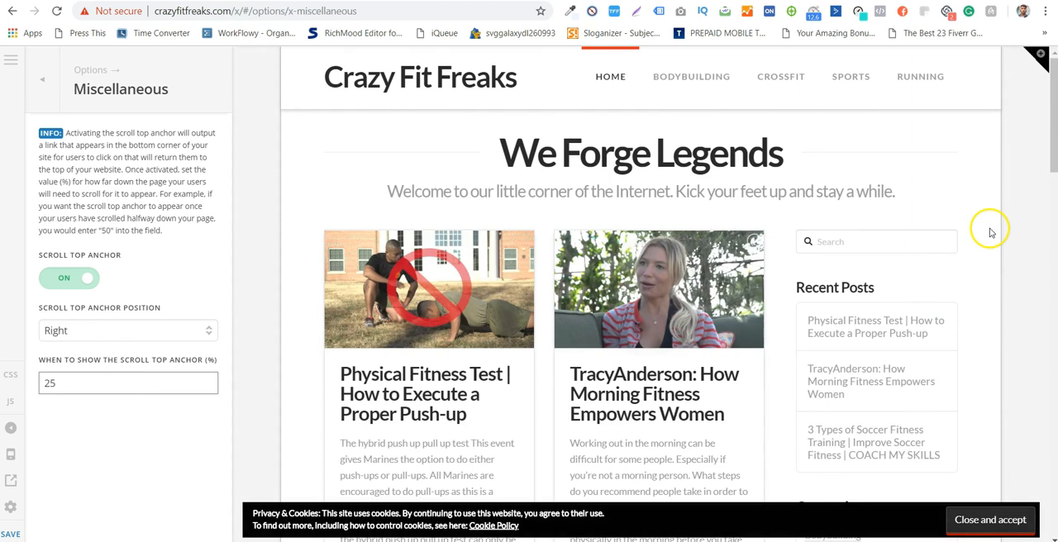
- Accept and close the cookie notice in the preview and check the scroll top anchor further down the page
{"action": "scroll", "coordinate": [996, 161], "scroll_direction": "down", "scroll_amount": 15}
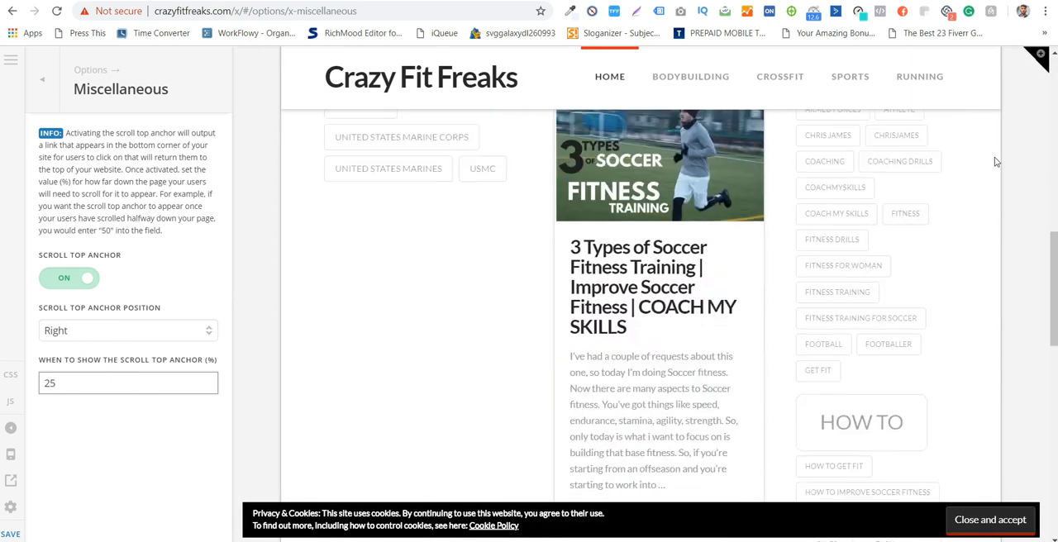
{"action": "scroll", "coordinate": [996, 161], "scroll_direction": "down", "scroll_amount": 8}
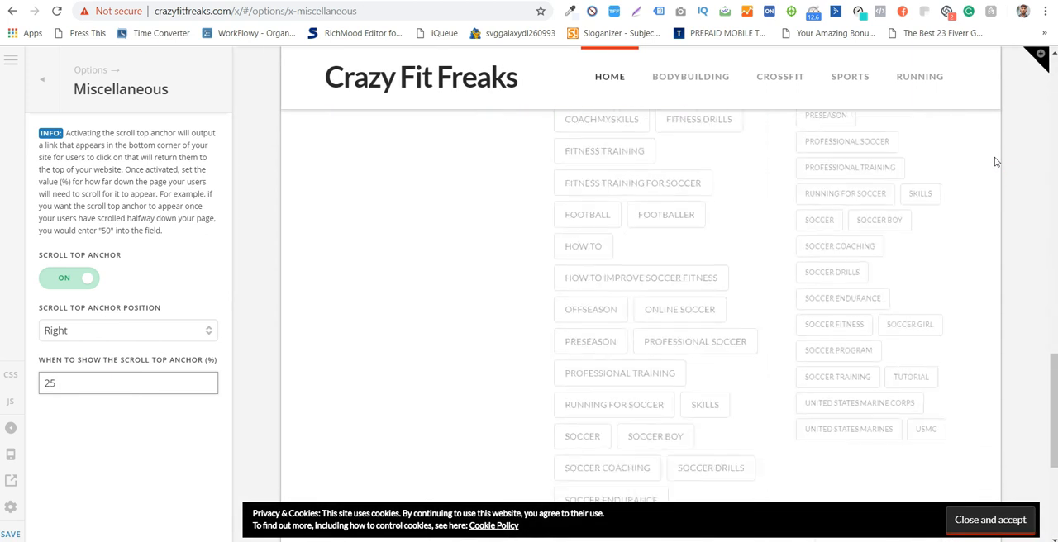
{"action": "left_click", "coordinate": [1031, 500]}
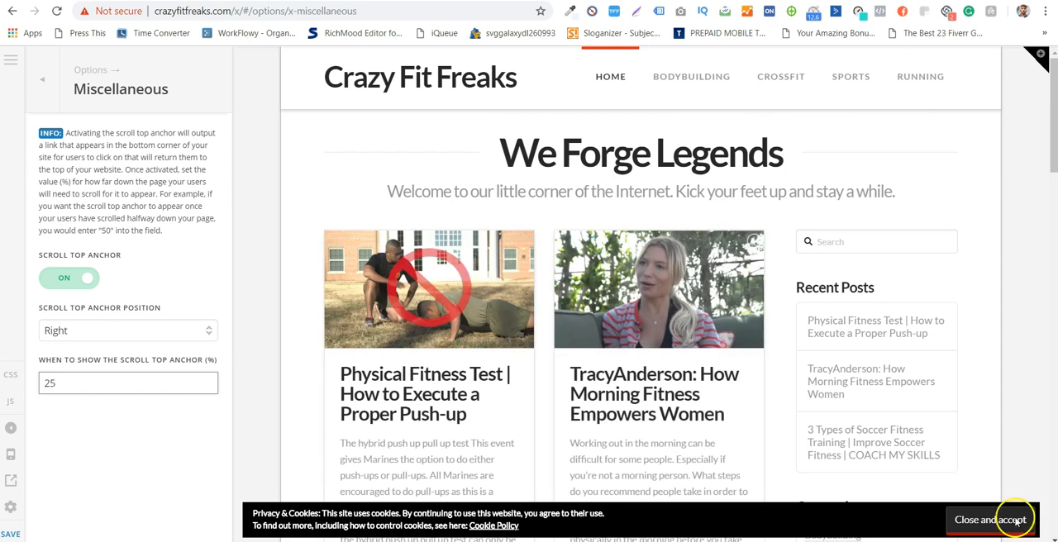
{"action": "left_click", "coordinate": [963, 521]}
{"action": "scroll", "coordinate": [964, 272], "scroll_direction": "down", "scroll_amount": 6}
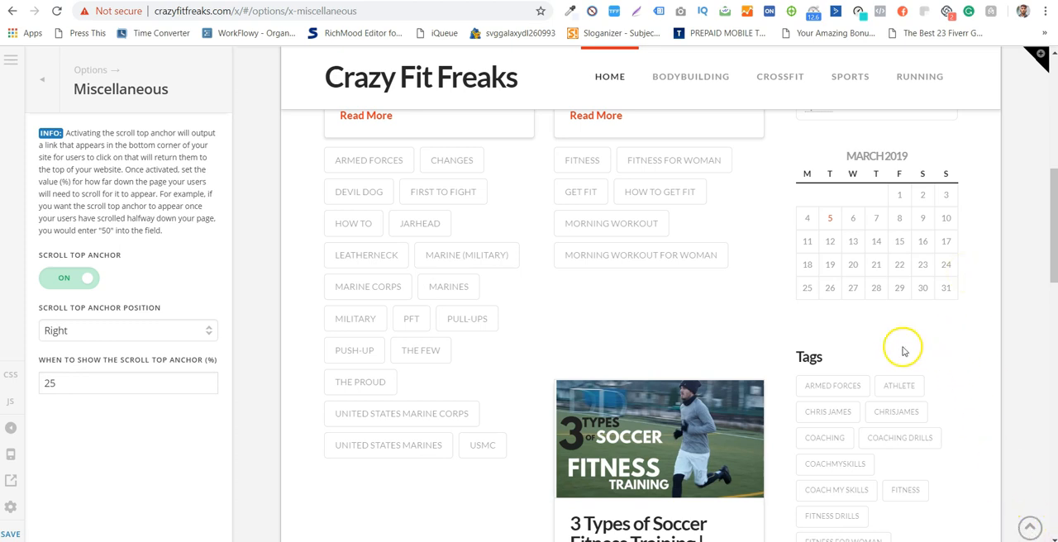
- Check the scroll top anchor position choices, return to the main Theme Options list and save the options
{"action": "left_click", "coordinate": [143, 337]}
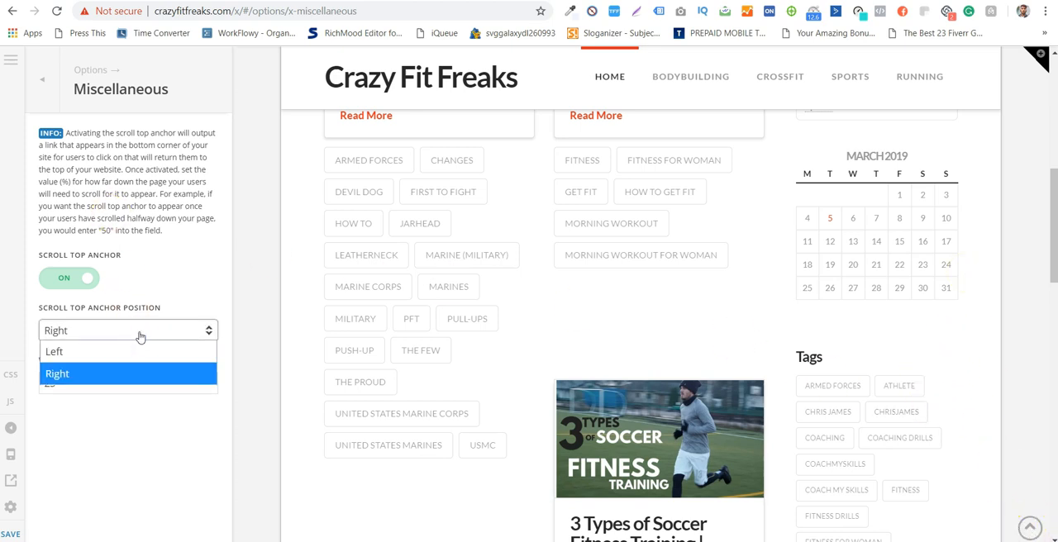
{"action": "left_click", "coordinate": [220, 407]}
{"action": "left_click", "coordinate": [91, 283]}
{"action": "left_click", "coordinate": [24, 88]}
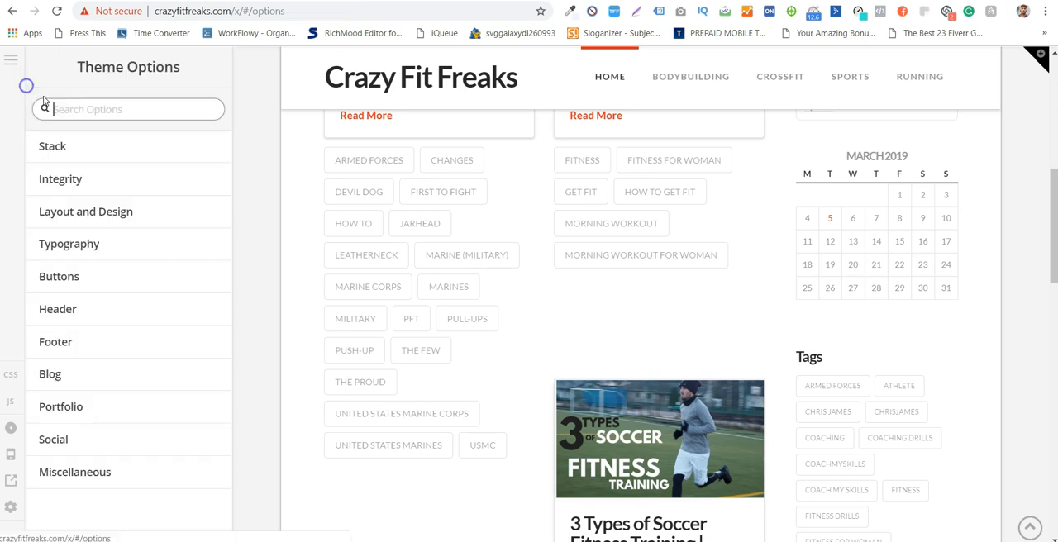
{"action": "scroll", "coordinate": [239, 330], "scroll_direction": "down", "scroll_amount": 5}
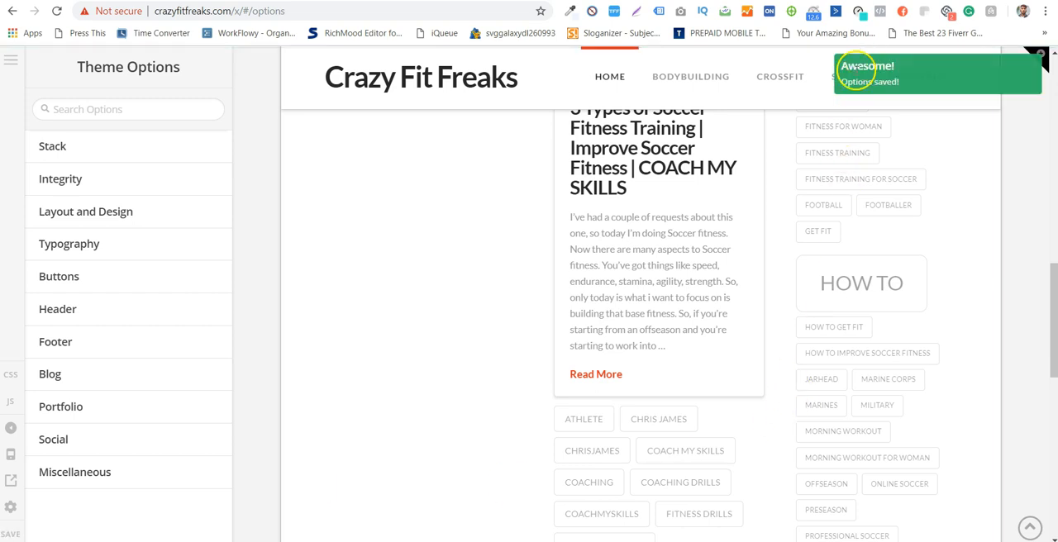
{"action": "scroll", "coordinate": [338, 103], "scroll_direction": "up", "scroll_amount": 4}
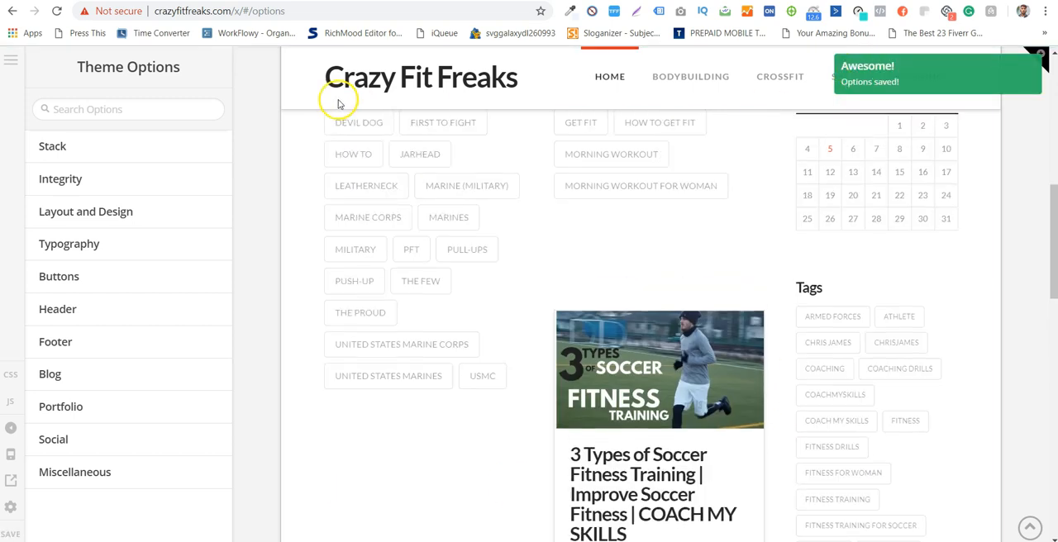
- Load the live home page at crazyfitfreaks.com and examine the scroll top anchor and the footer links
{"action": "left_click", "coordinate": [231, 12]}
{"action": "left_click_drag", "start_coordinate": [234, 12], "coordinate": [281, 12]}
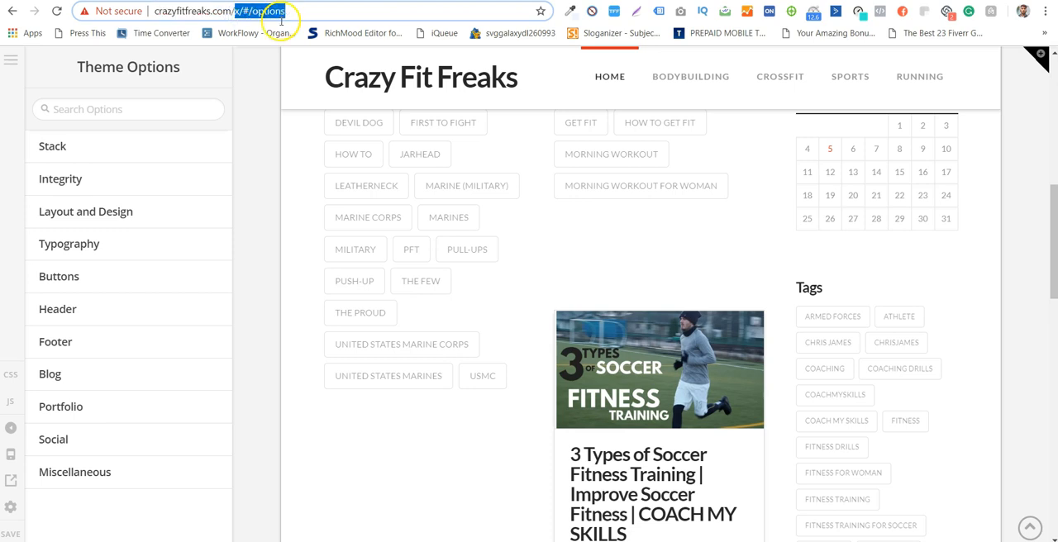
{"action": "key", "text": "BackSpace"}
{"action": "key", "text": "Return"}
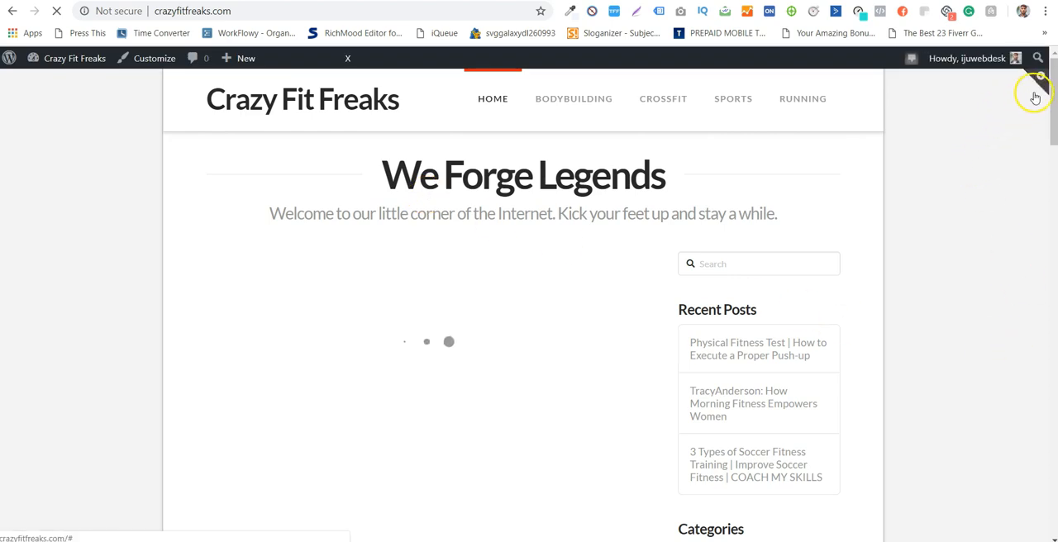
{"action": "scroll", "coordinate": [968, 220], "scroll_direction": "down", "scroll_amount": 7}
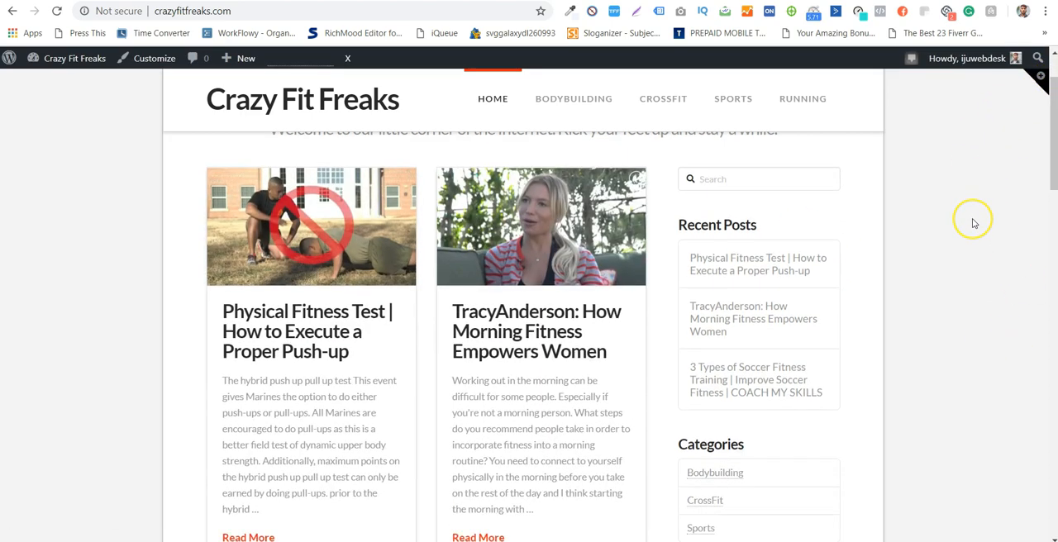
{"action": "scroll", "coordinate": [972, 223], "scroll_direction": "down", "scroll_amount": 15}
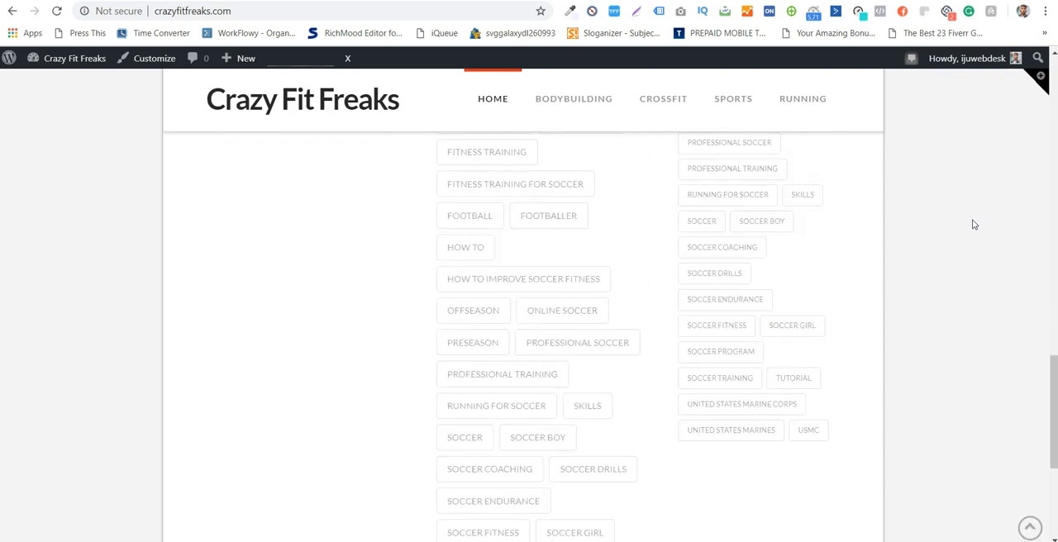
{"action": "scroll", "coordinate": [973, 224], "scroll_direction": "up", "scroll_amount": 1}
{"action": "scroll", "coordinate": [973, 224], "scroll_direction": "down", "scroll_amount": 1}
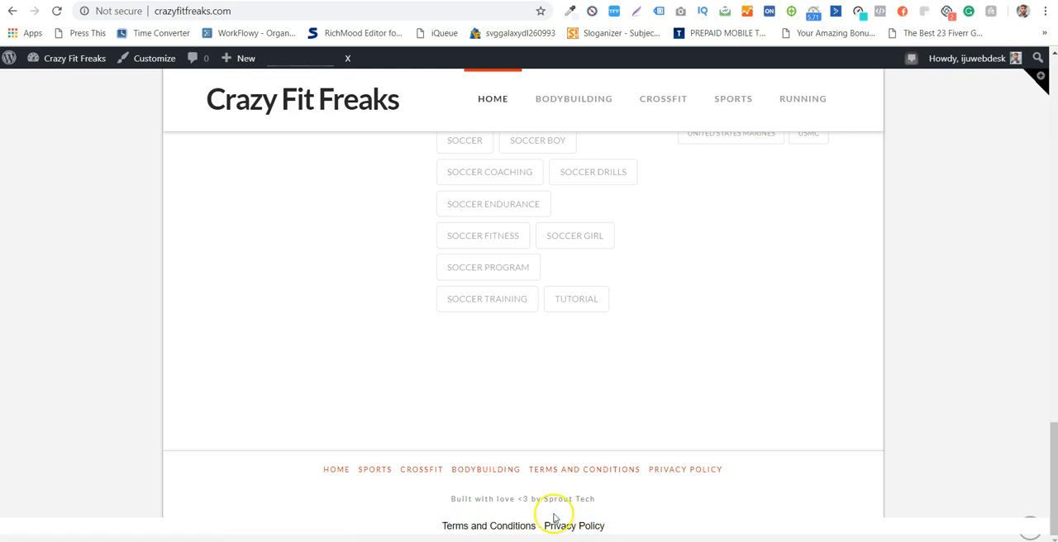
- Go to the WordPress dashboard and review the WP AutoTerms settings and its list of legal pages
{"action": "mouse_move", "coordinate": [66, 58]}
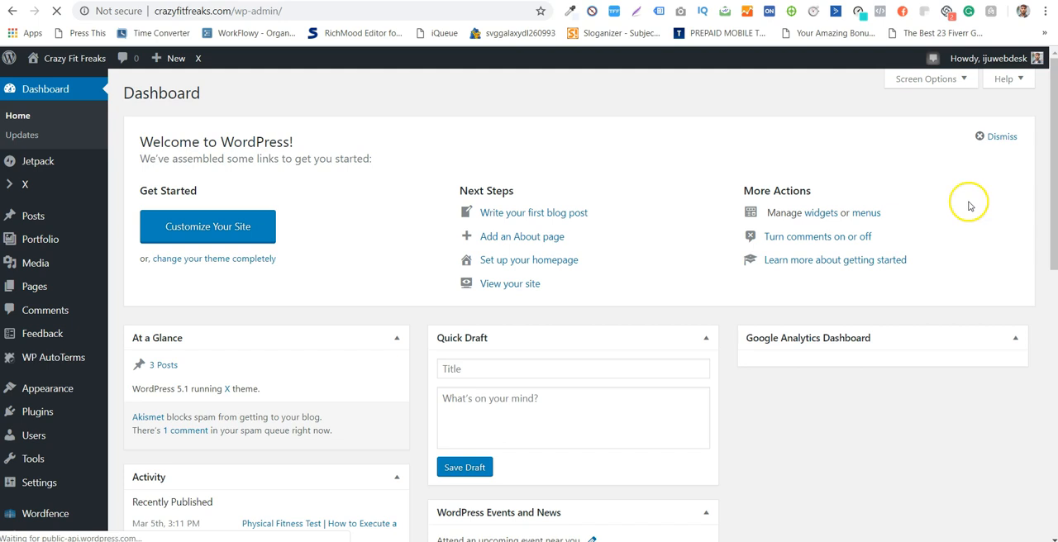
{"action": "mouse_move", "coordinate": [73, 358]}
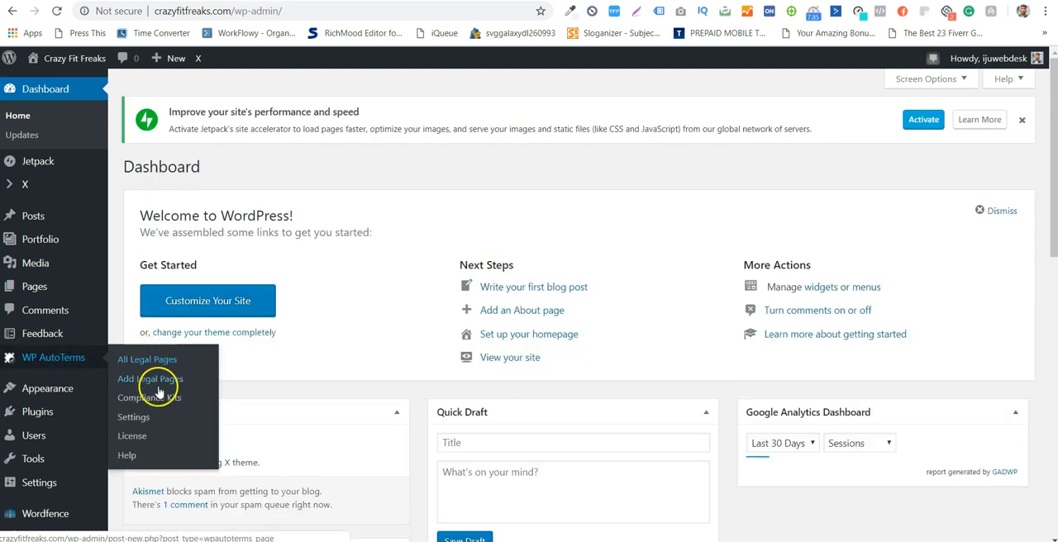
{"action": "left_click", "coordinate": [151, 420]}
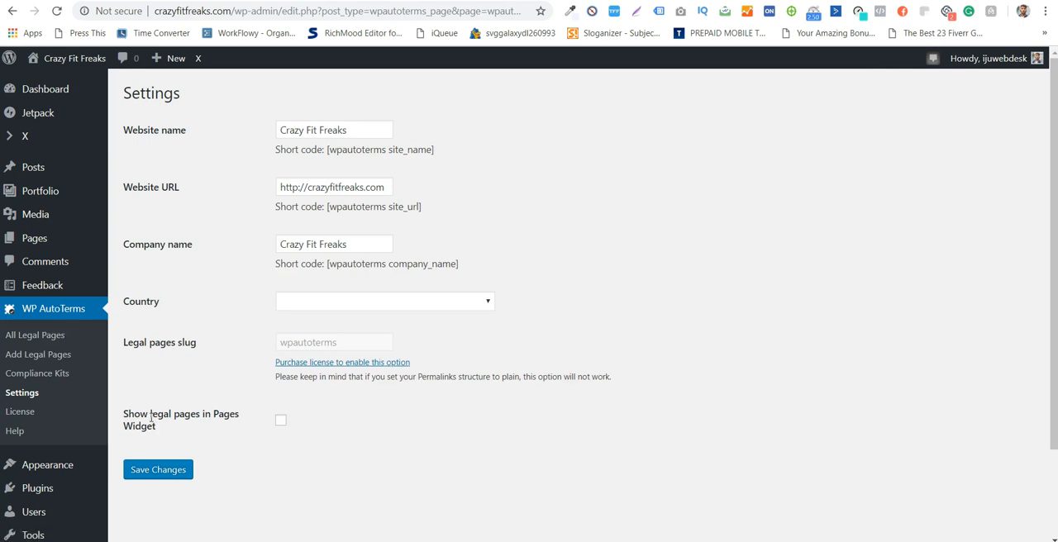
{"action": "scroll", "coordinate": [329, 353], "scroll_direction": "down", "scroll_amount": 1}
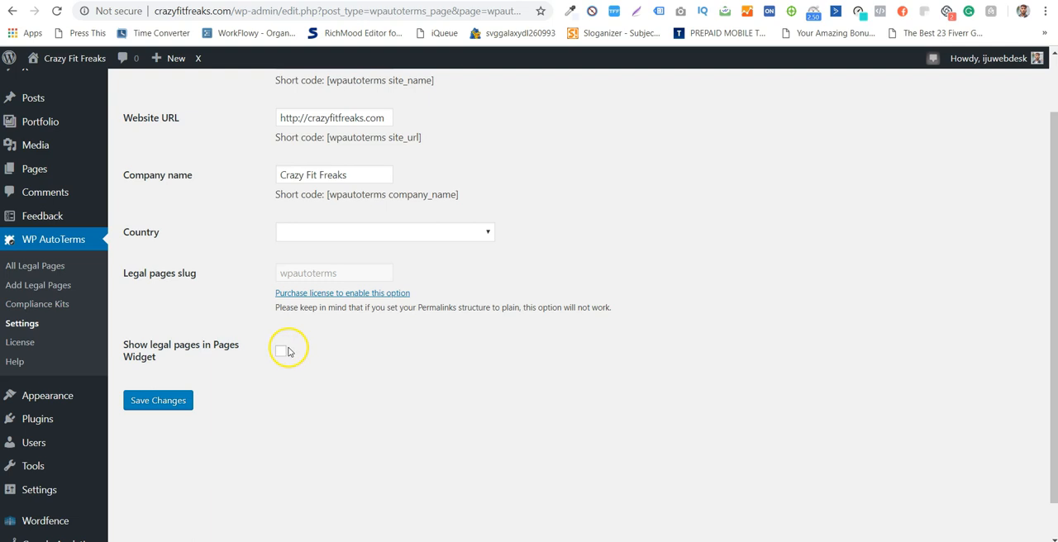
{"action": "scroll", "coordinate": [293, 415], "scroll_direction": "up", "scroll_amount": 1}
{"action": "left_click", "coordinate": [310, 243]}
{"action": "left_click", "coordinate": [357, 130]}
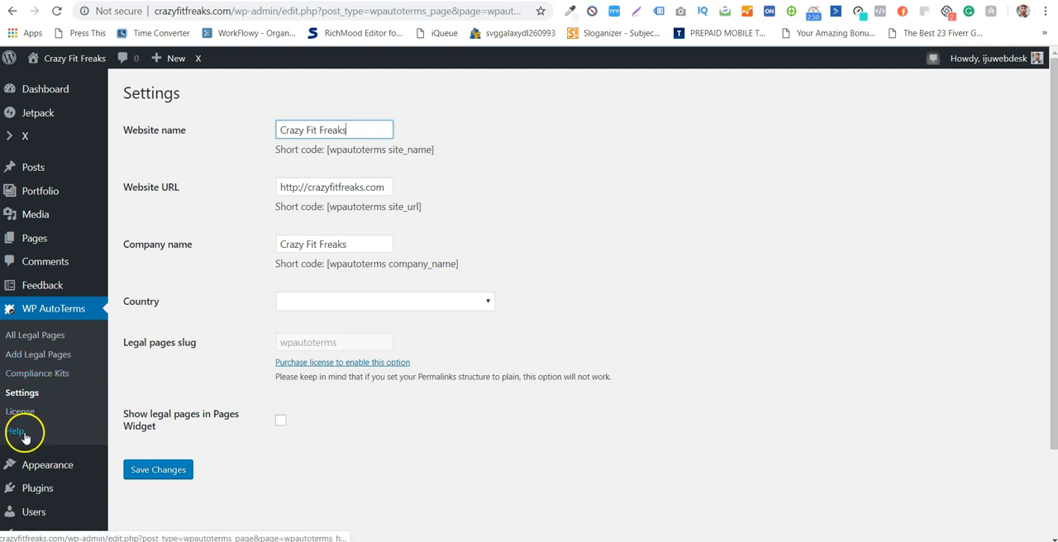
{"action": "left_click", "coordinate": [53, 335]}
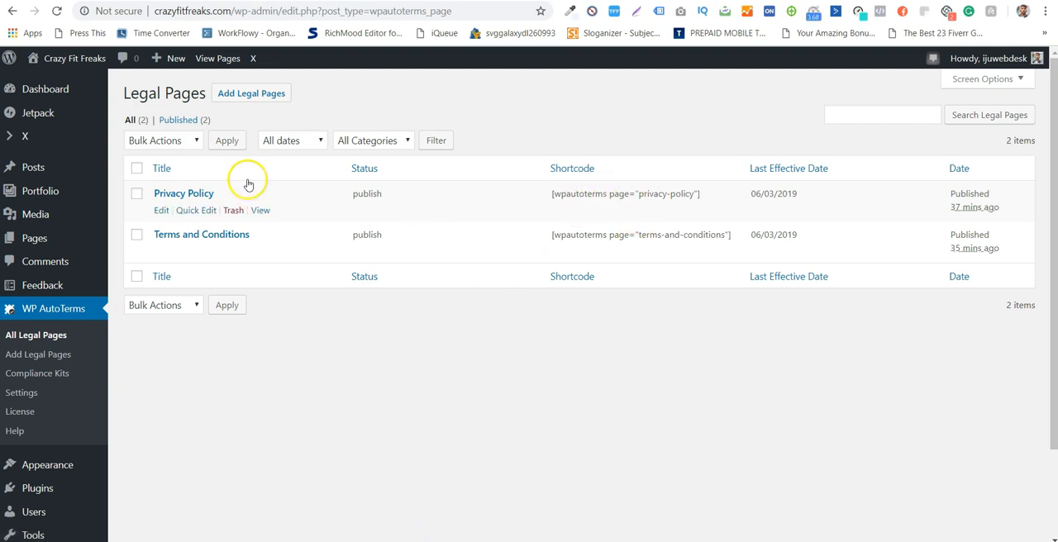
- Disable the Links to Legal Pages compliance kit in WP AutoTerms
{"action": "left_click", "coordinate": [62, 374]}
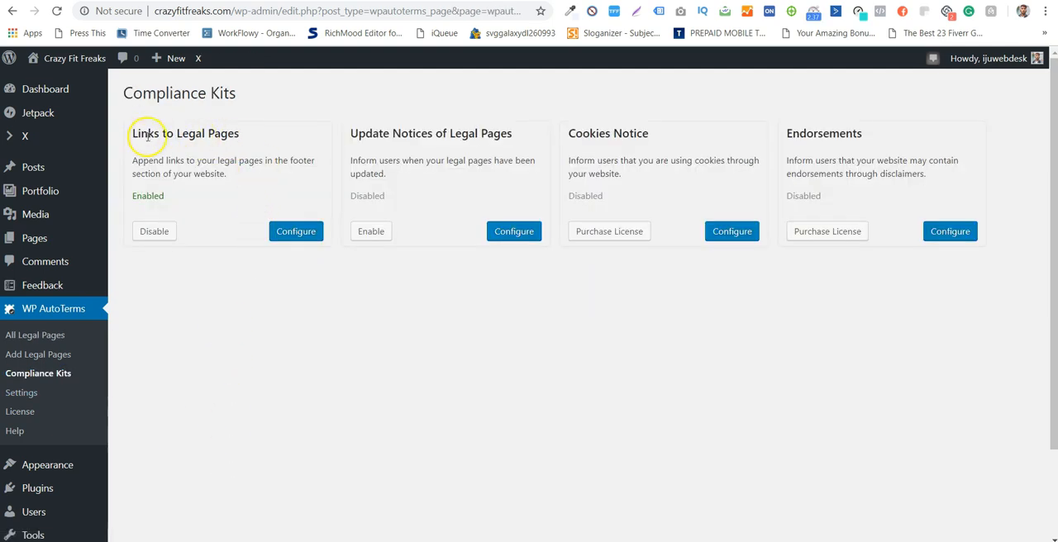
{"action": "left_click_drag", "start_coordinate": [158, 163], "coordinate": [300, 157]}
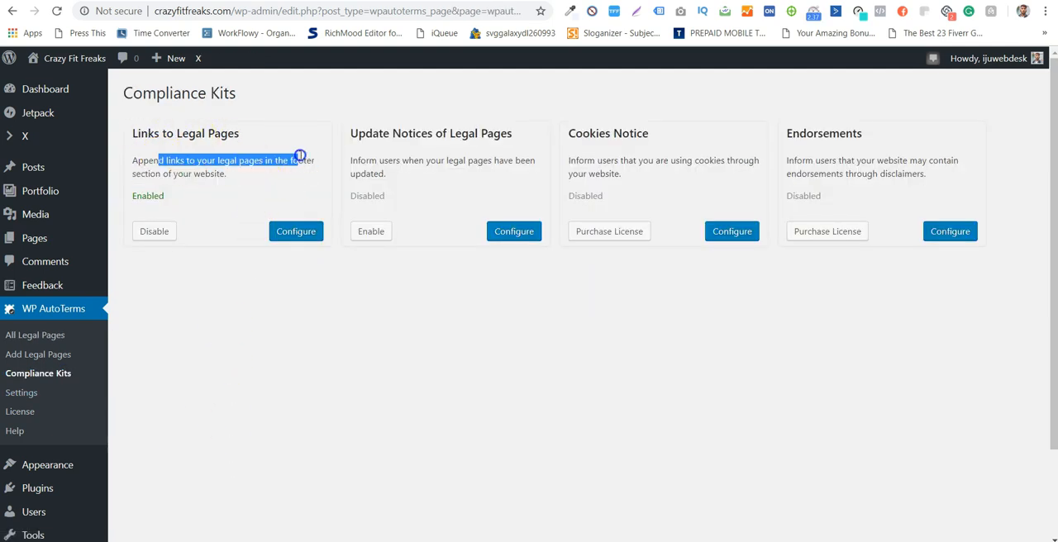
{"action": "left_click", "coordinate": [139, 161]}
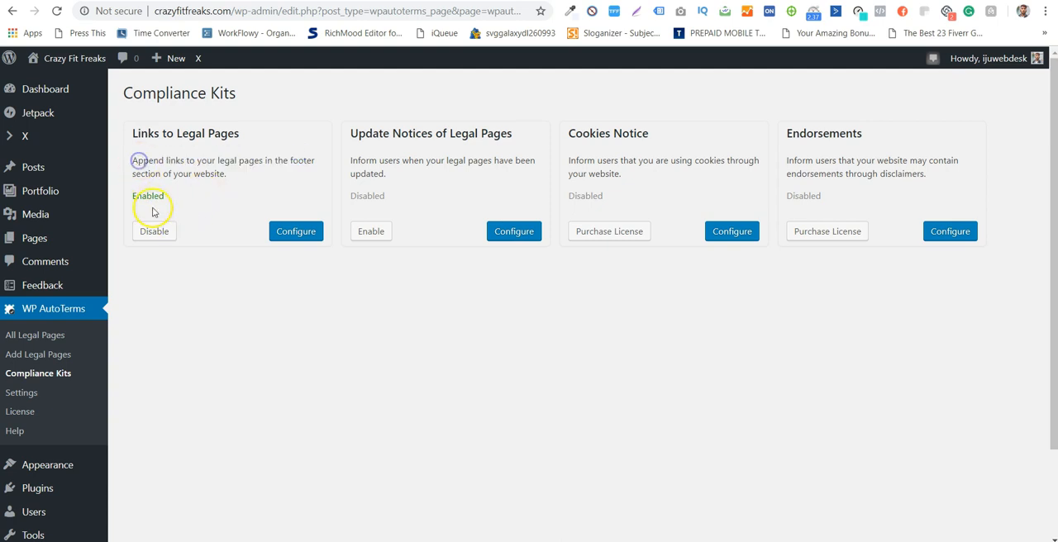
{"action": "left_click", "coordinate": [156, 232]}
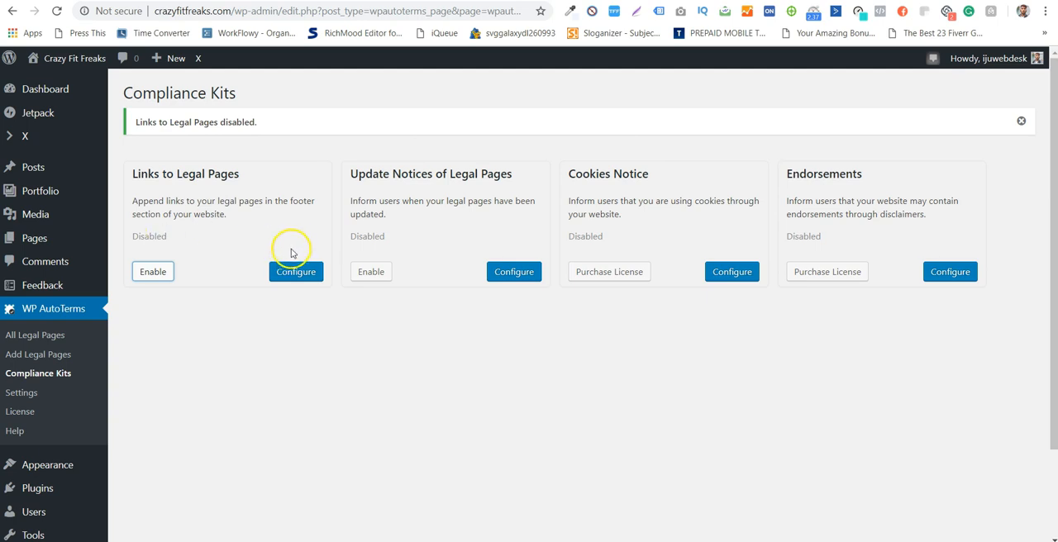
- Read the descriptions of the Cookies Notice and Endorsements compliance kits
{"action": "left_click_drag", "start_coordinate": [621, 204], "coordinate": [720, 210]}
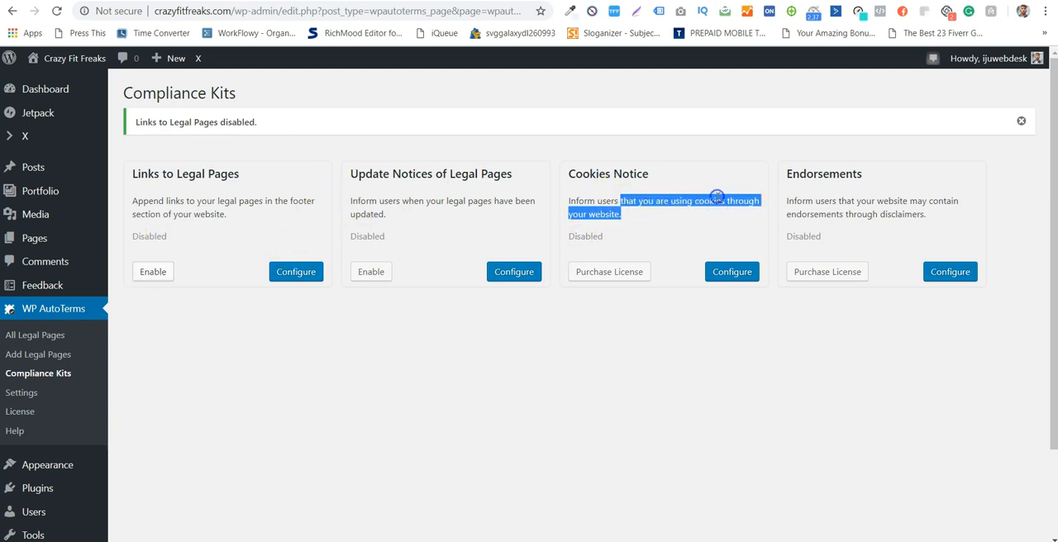
{"action": "left_click", "coordinate": [720, 195]}
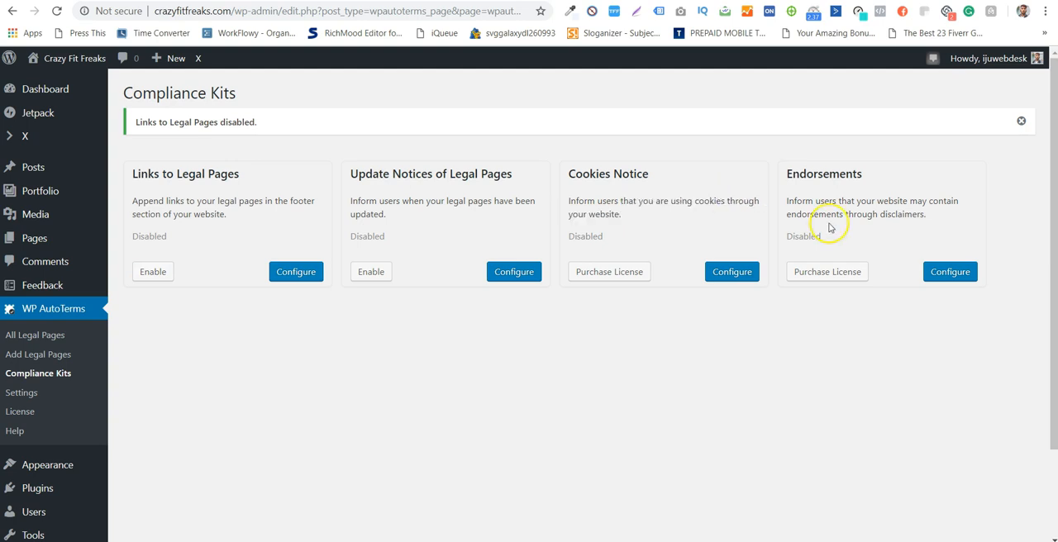
{"action": "left_click", "coordinate": [900, 205]}
{"action": "left_click_drag", "start_coordinate": [849, 200], "coordinate": [942, 206]}
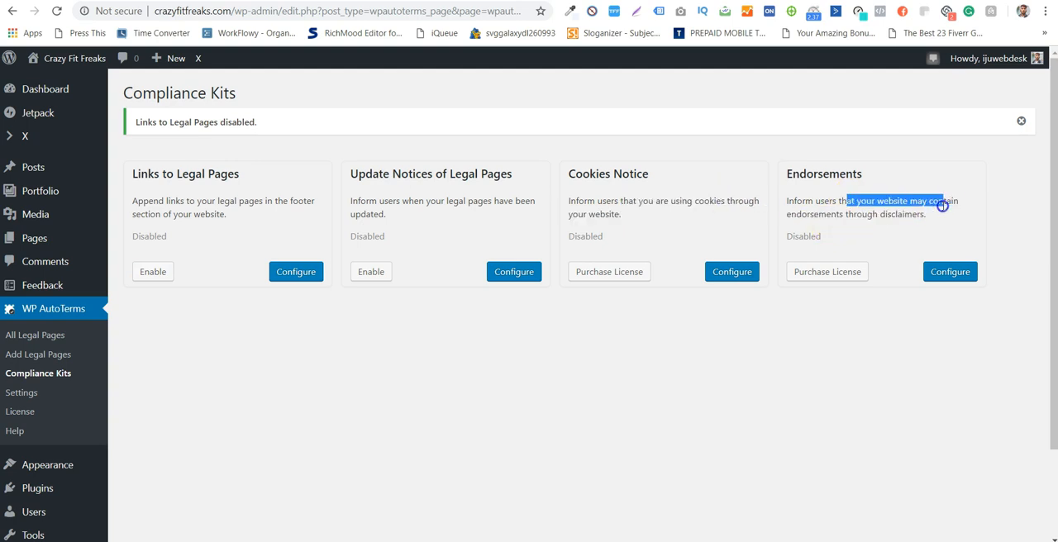
{"action": "left_click", "coordinate": [899, 214]}
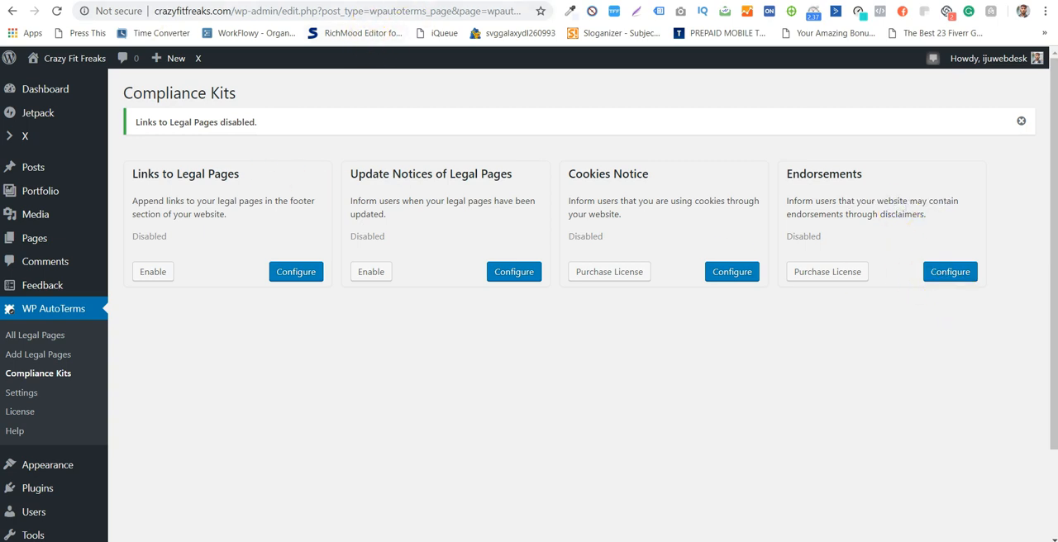
- Open the site's home page in a new tab and check the legal page links in the footer
{"action": "mouse_move", "coordinate": [74, 58]}
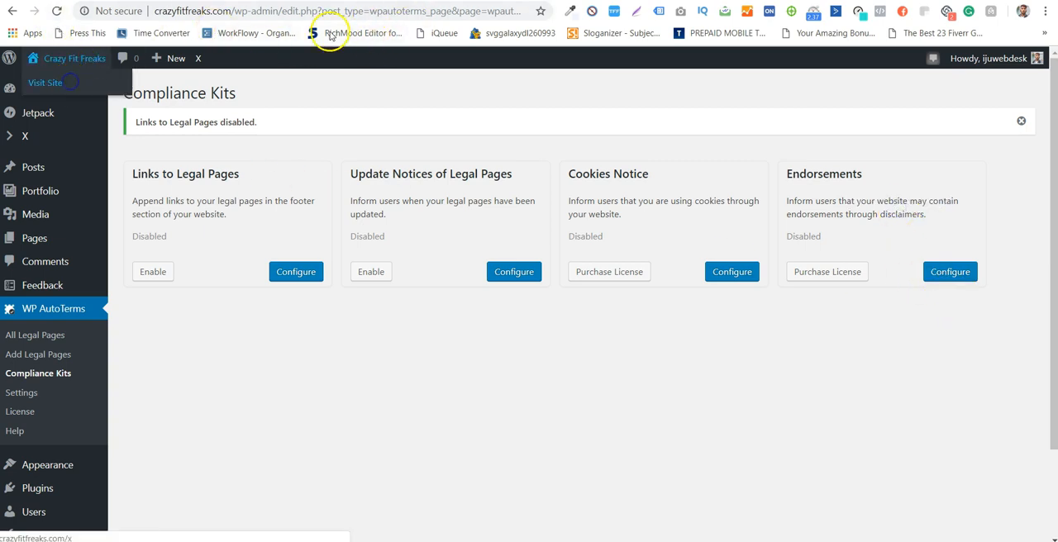
{"action": "left_click", "coordinate": [397, 1]}
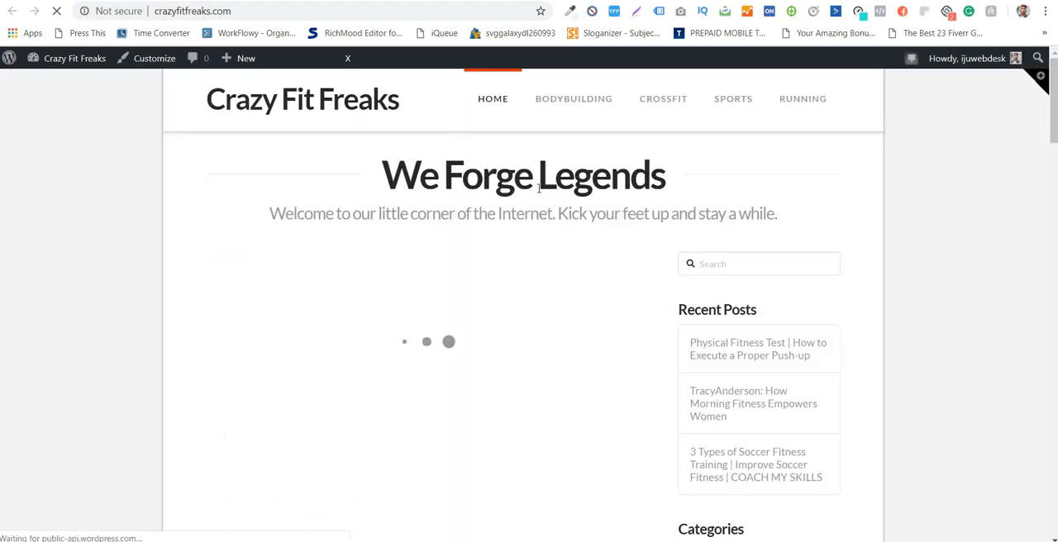
{"action": "scroll", "coordinate": [827, 273], "scroll_direction": "down", "scroll_amount": 3}
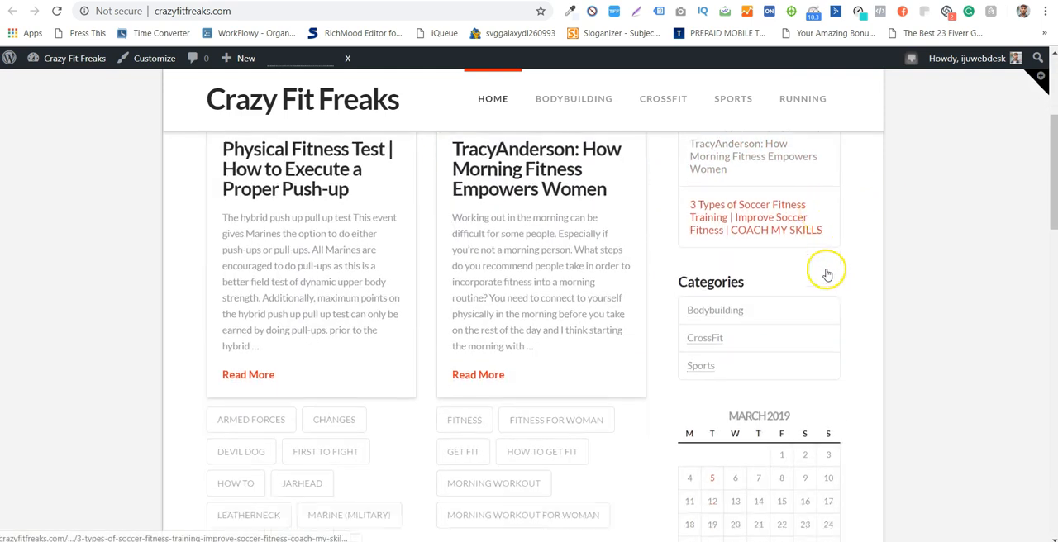
{"action": "scroll", "coordinate": [827, 273], "scroll_direction": "down", "scroll_amount": 15}
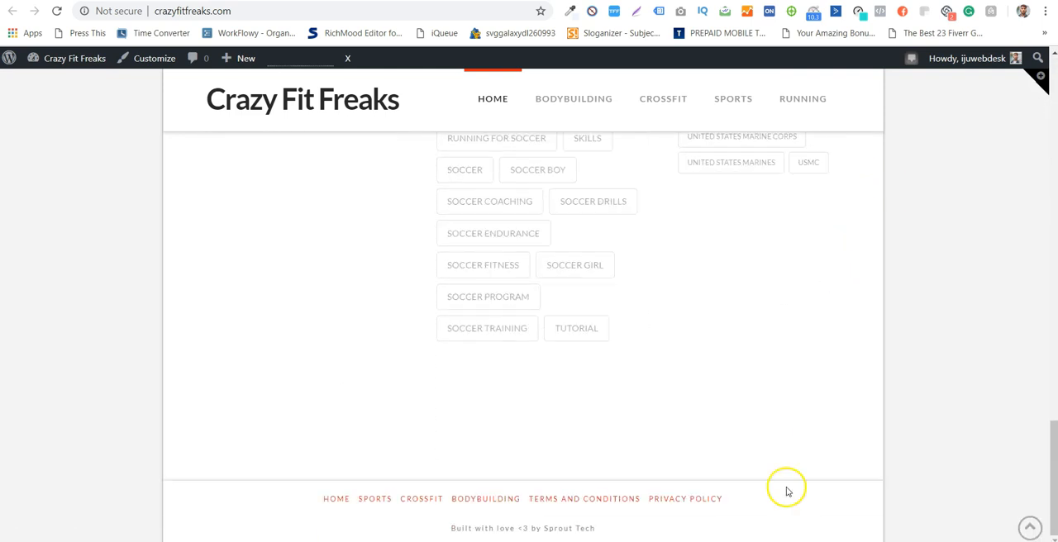
- Copy the home page address and load crazyfitfreaks.com in an incognito window
{"action": "left_click", "coordinate": [289, 10]}
{"action": "key", "text": "ctrl+c"}
{"action": "left_click", "coordinate": [327, 276]}
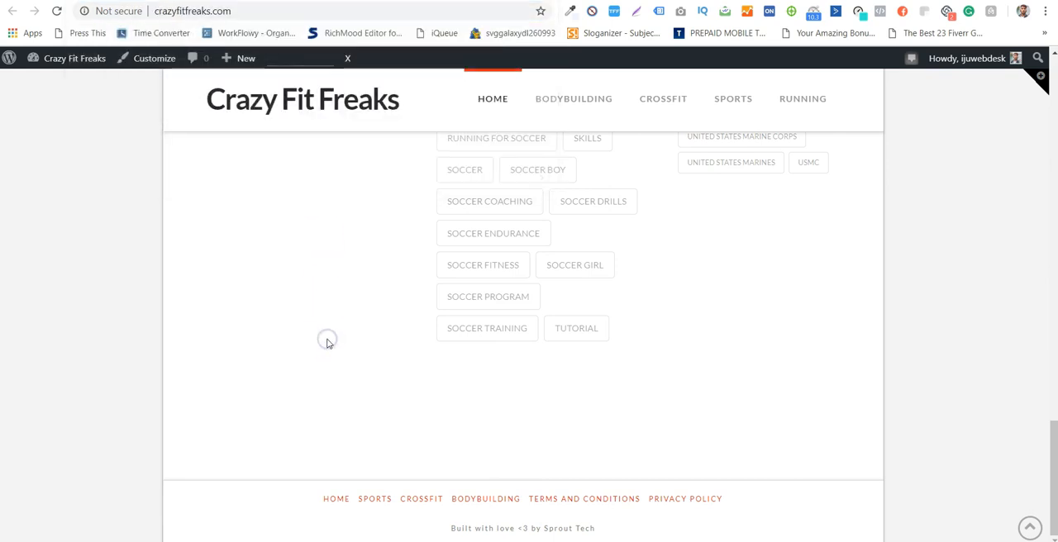
{"action": "key", "text": "ctrl+shift+n"}
{"action": "key", "text": "ctrl+v"}
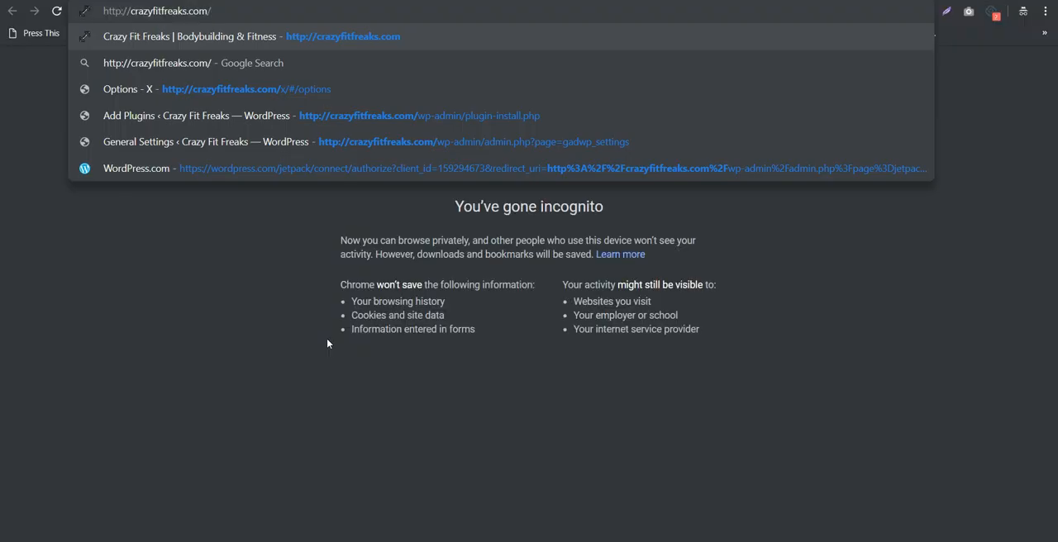
{"action": "key", "text": "Return"}
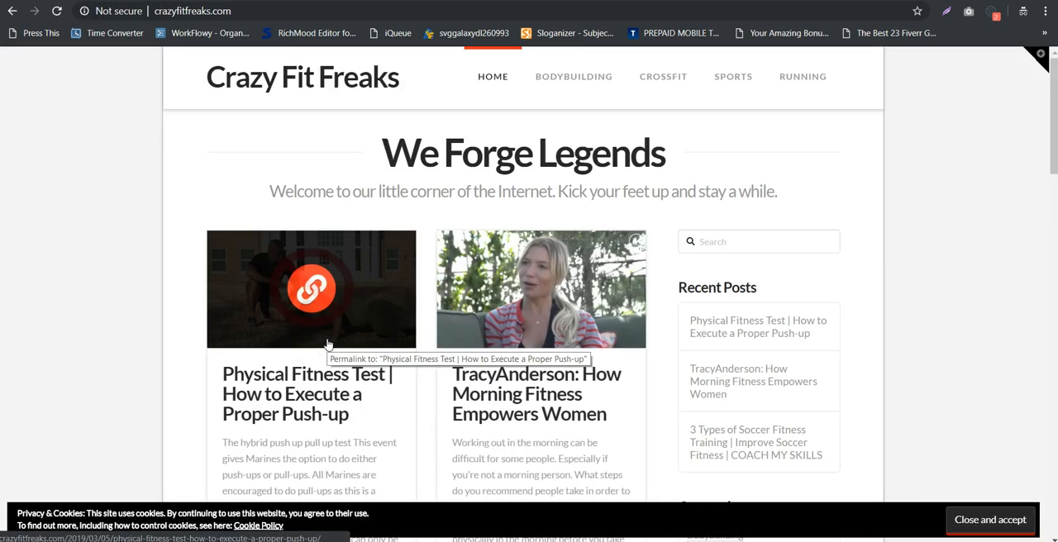
- Follow the Cookie Policy link in the cookie notice and examine the page it leads to
{"action": "left_click", "coordinate": [254, 527]}
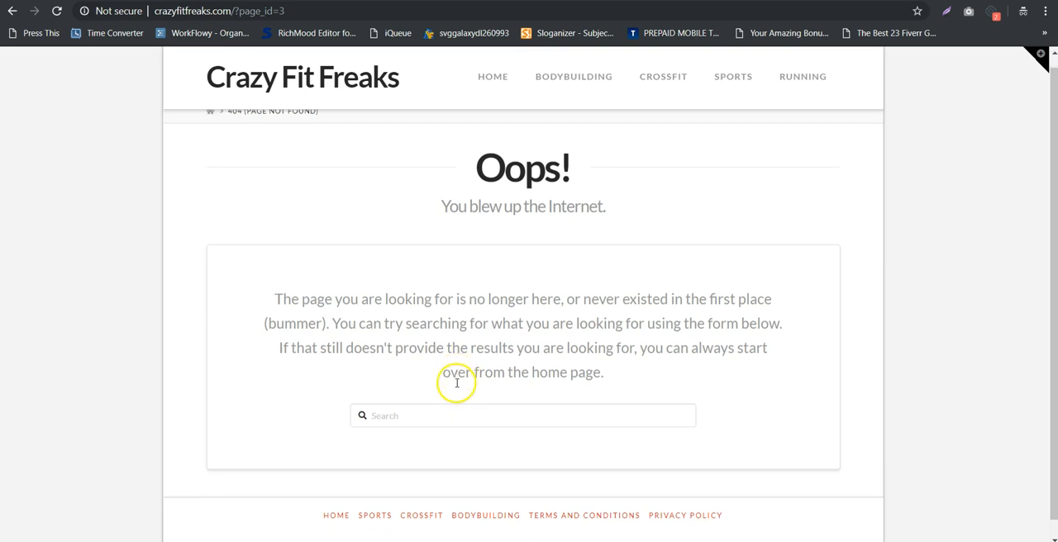
{"action": "scroll", "coordinate": [457, 385], "scroll_direction": "down", "scroll_amount": 1}
{"action": "scroll", "coordinate": [456, 385], "scroll_direction": "up", "scroll_amount": 1}
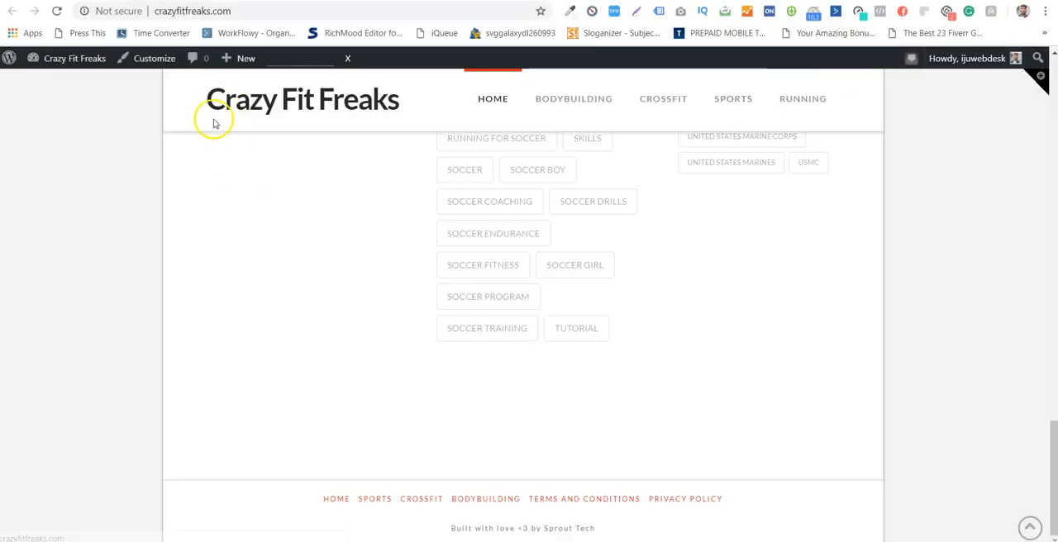
- Open the Main Sidebar widget area in the site customizer
{"action": "left_click", "coordinate": [151, 64]}
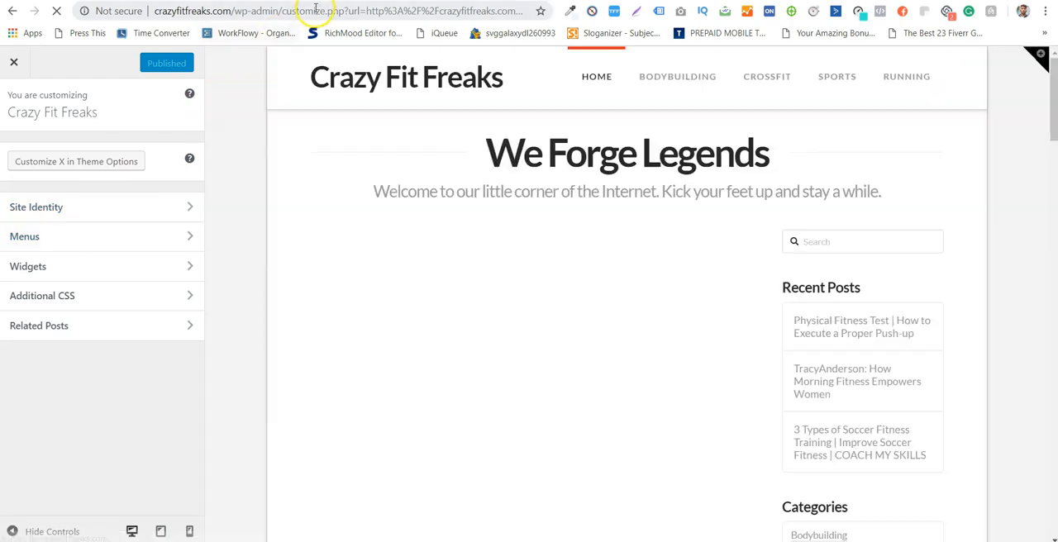
{"action": "left_click", "coordinate": [140, 266]}
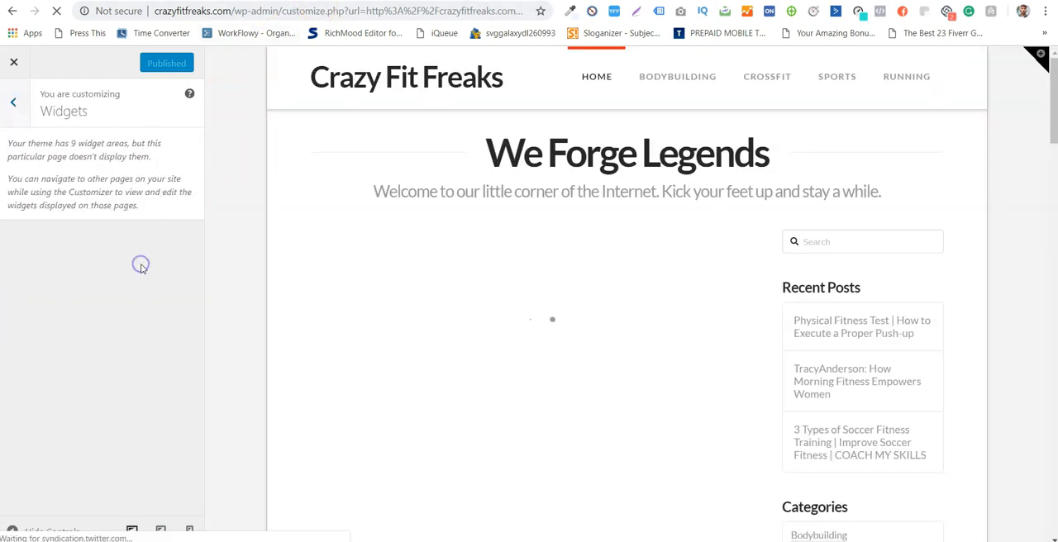
{"action": "left_click", "coordinate": [124, 246]}
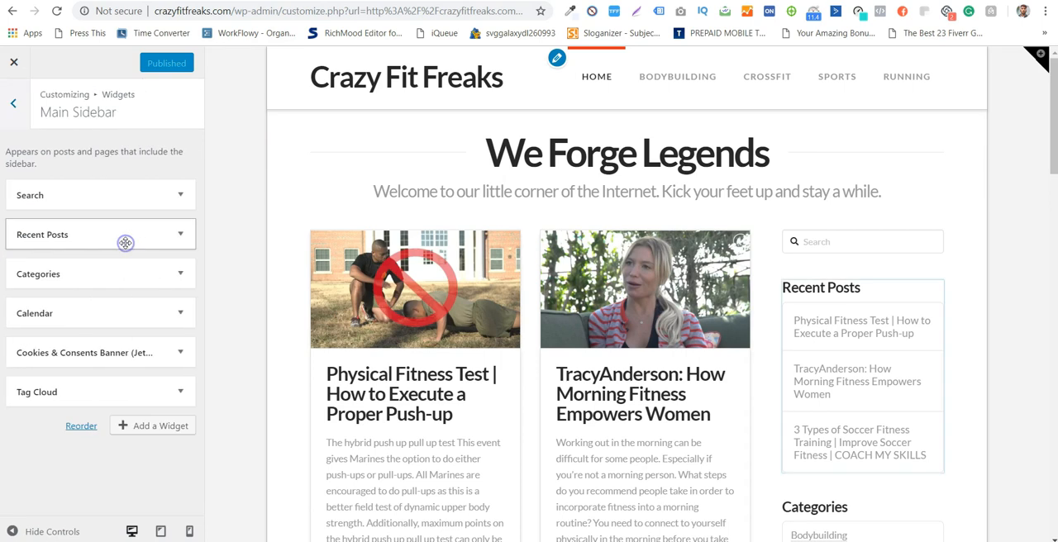
- Remove the Cookies & Consents Banner widget from the Main Sidebar, publish the change and close the customizer
{"action": "left_click", "coordinate": [179, 357]}
{"action": "scroll", "coordinate": [99, 405], "scroll_direction": "down", "scroll_amount": 6}
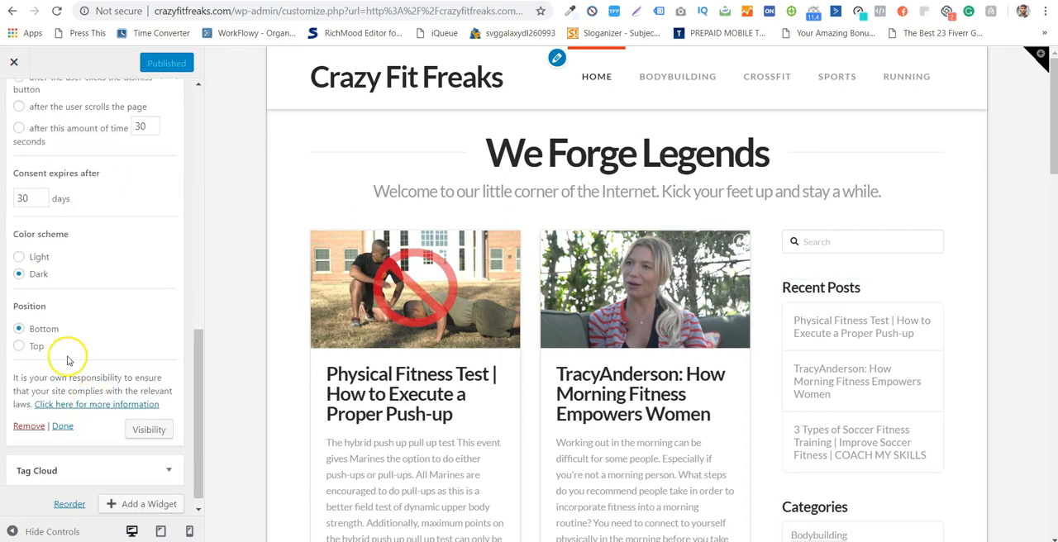
{"action": "left_click", "coordinate": [33, 421]}
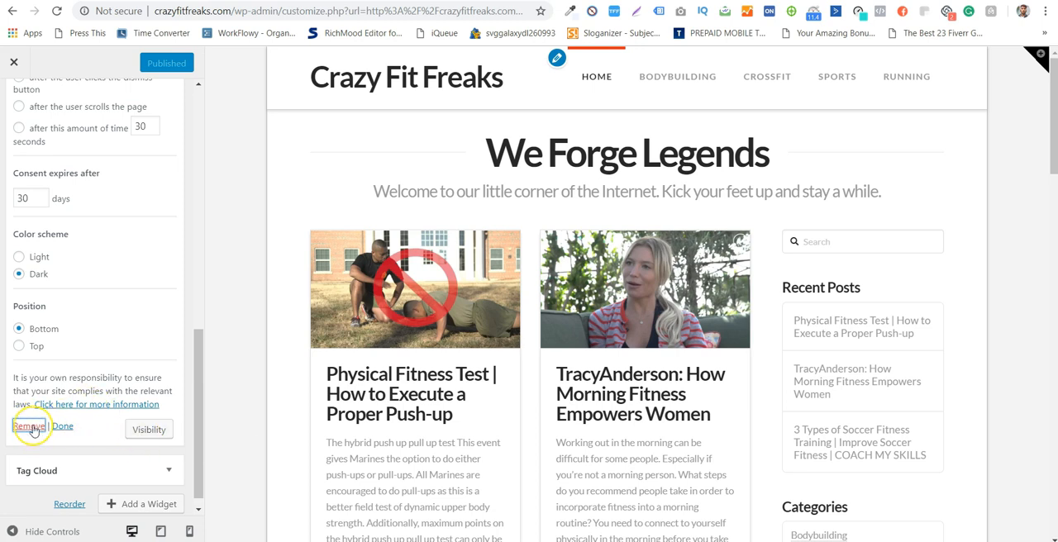
{"action": "left_click", "coordinate": [32, 428]}
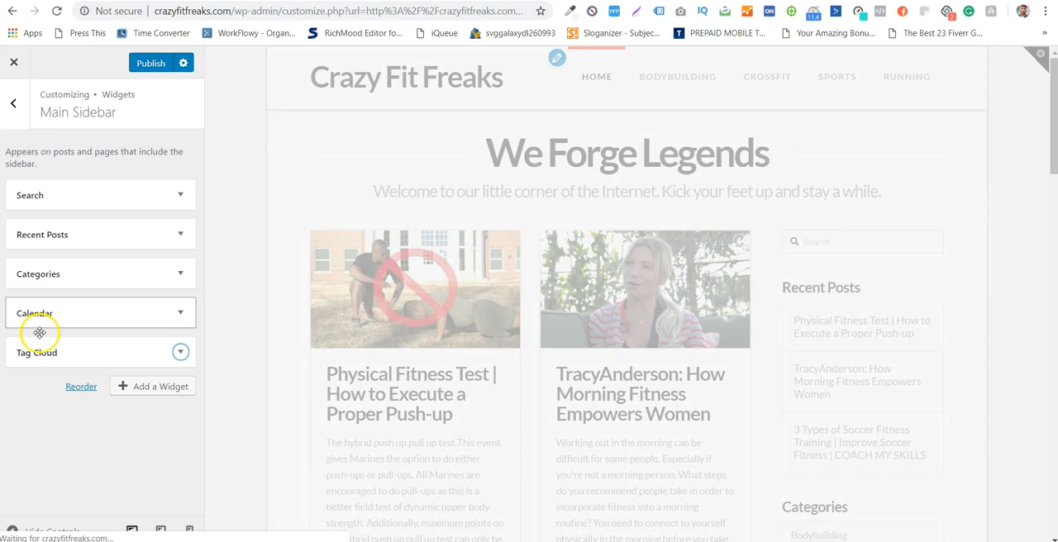
{"action": "left_click", "coordinate": [134, 64]}
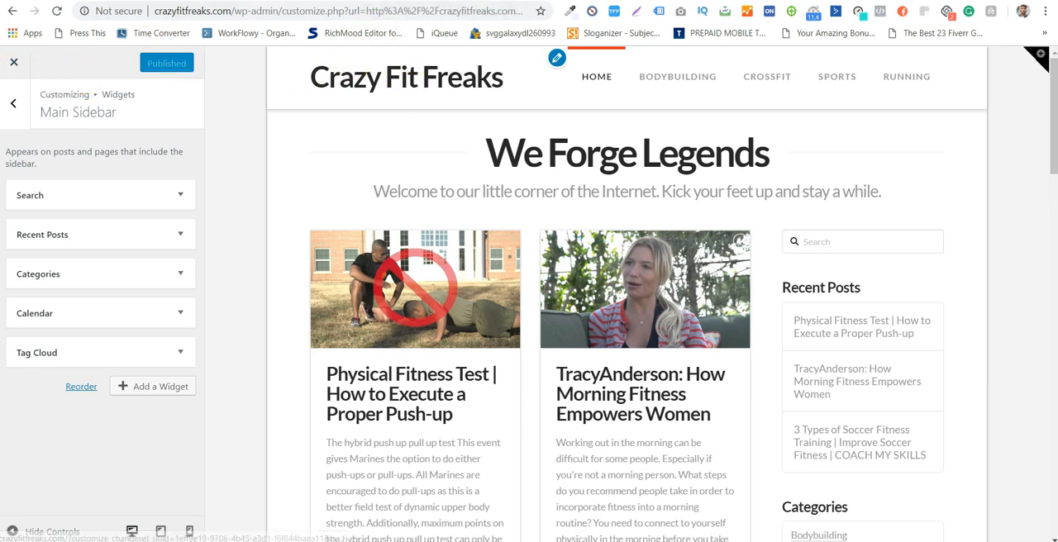
{"action": "left_click", "coordinate": [14, 62]}
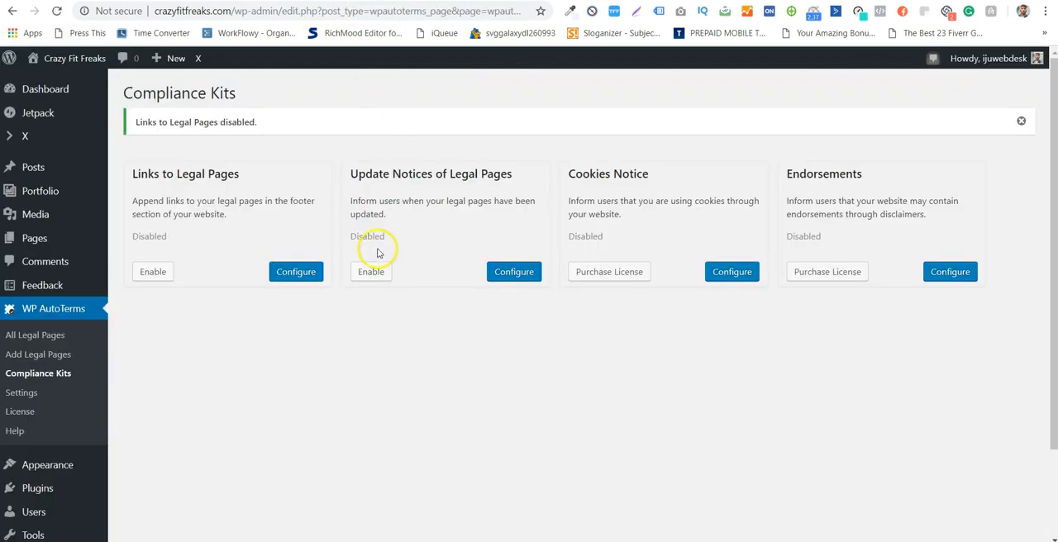
- Open the Cookies Notice compliance kit's configuration and review its settings
{"action": "triple_click", "coordinate": [626, 177]}
{"action": "left_click", "coordinate": [657, 195]}
{"action": "left_click", "coordinate": [716, 272]}
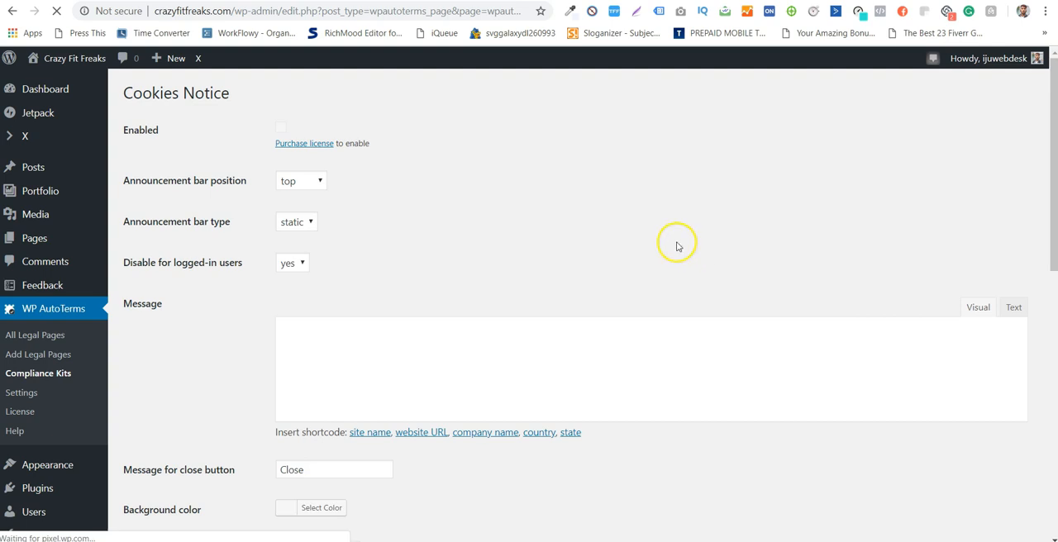
{"action": "scroll", "coordinate": [368, 224], "scroll_direction": "down", "scroll_amount": 9}
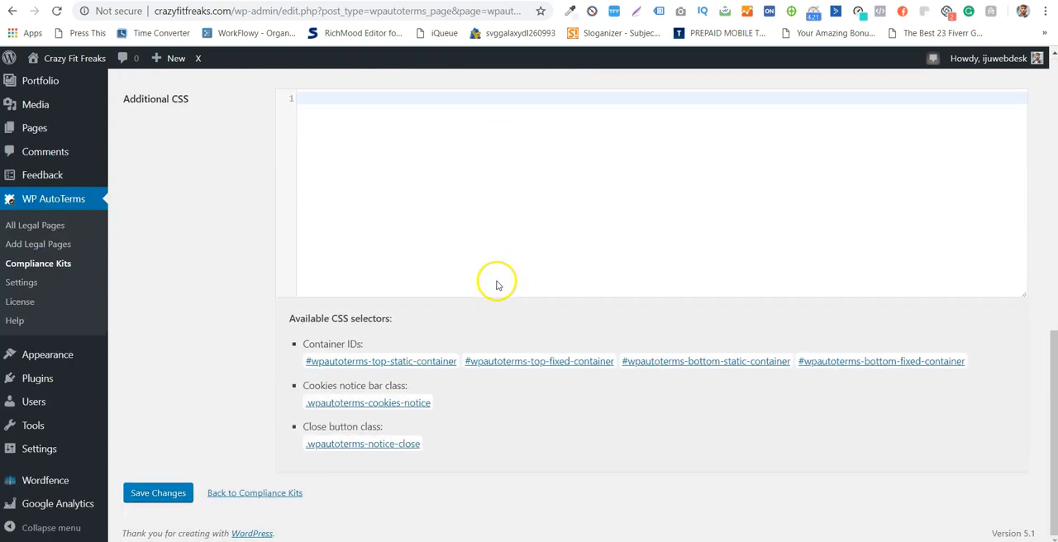
{"action": "scroll", "coordinate": [497, 285], "scroll_direction": "up", "scroll_amount": 7}
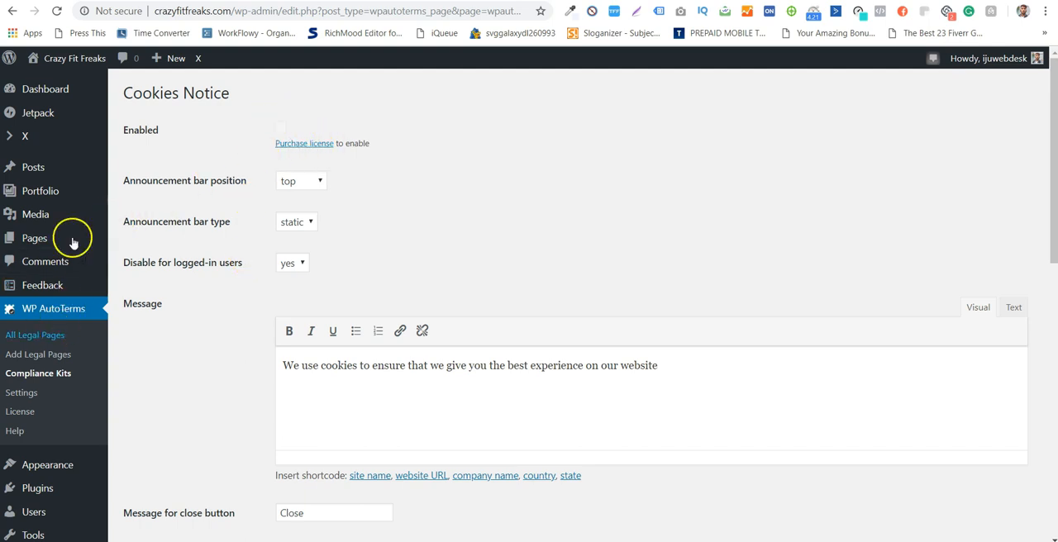
- Find WP GDPR Compliance among the installed plugins and open its settings page
{"action": "scroll", "coordinate": [83, 175], "scroll_direction": "down", "scroll_amount": 3}
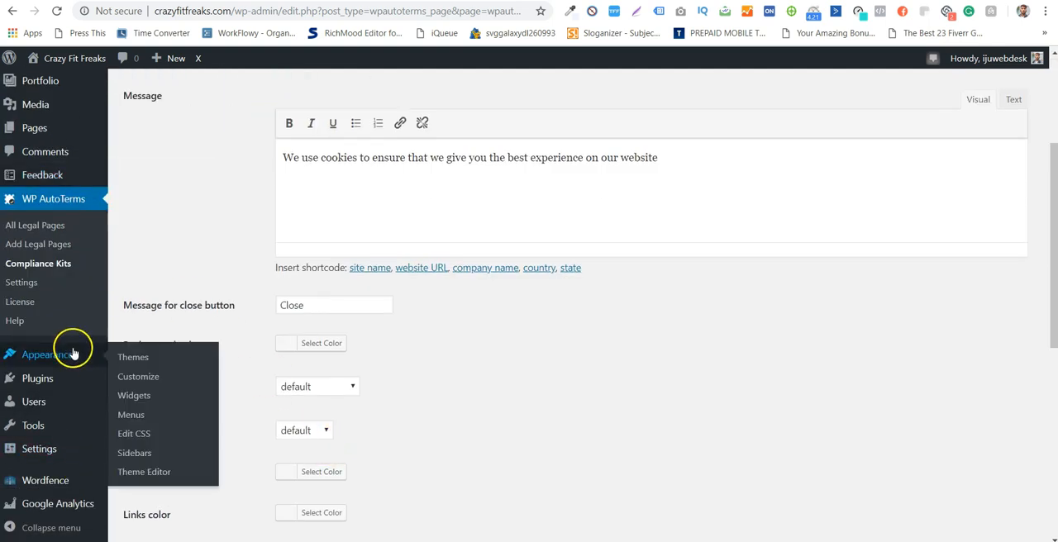
{"action": "mouse_move", "coordinate": [80, 351]}
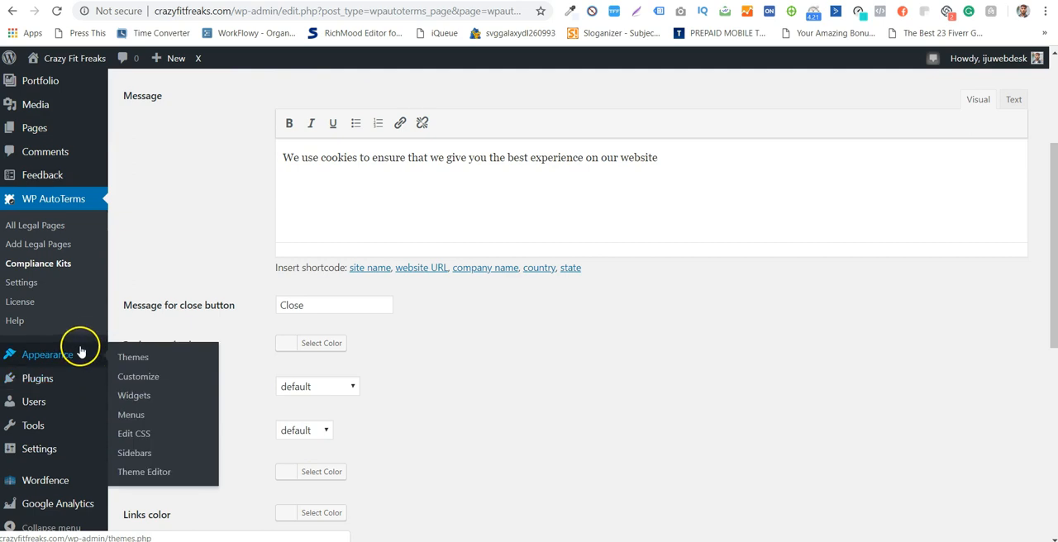
{"action": "scroll", "coordinate": [38, 248], "scroll_direction": "up", "scroll_amount": 2}
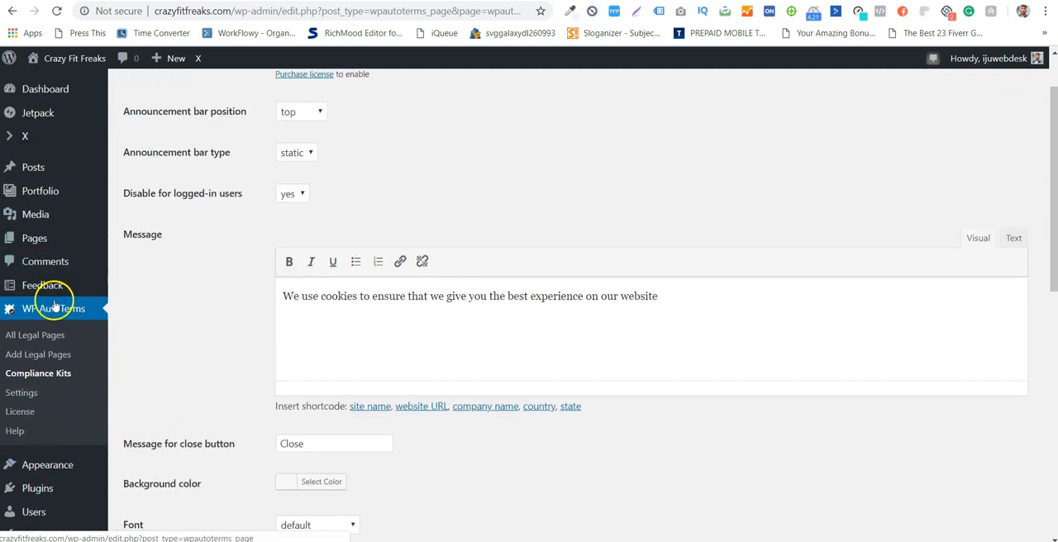
{"action": "scroll", "coordinate": [77, 427], "scroll_direction": "down", "scroll_amount": 3}
{"action": "mouse_move", "coordinate": [62, 378]}
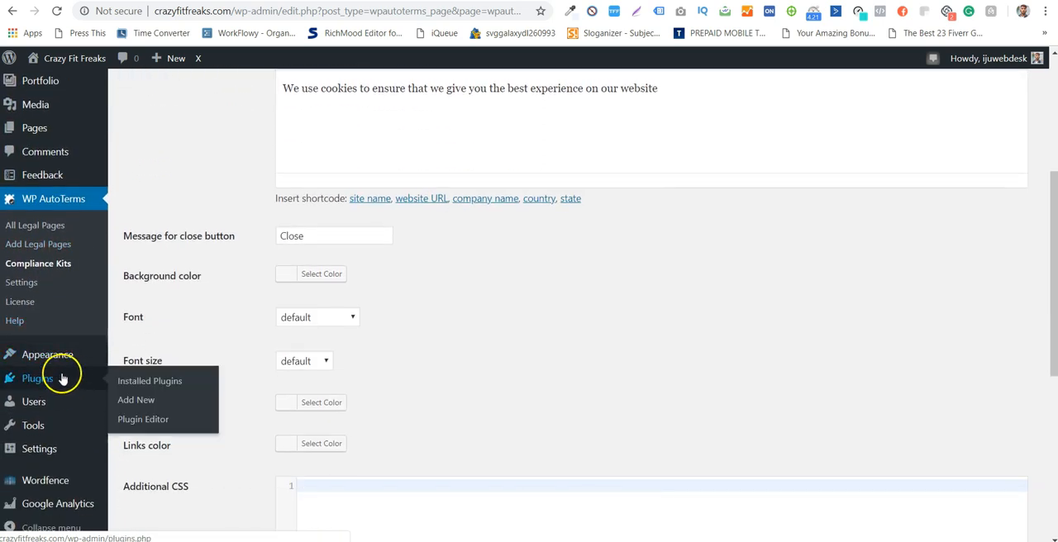
{"action": "left_click", "coordinate": [157, 383]}
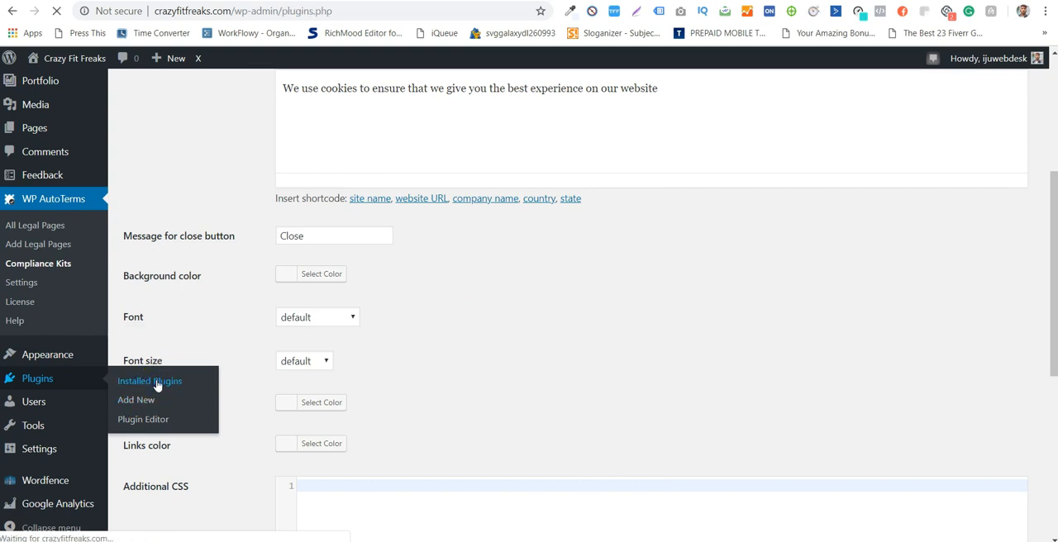
{"action": "scroll", "coordinate": [351, 333], "scroll_direction": "down", "scroll_amount": 1}
{"action": "scroll", "coordinate": [350, 332], "scroll_direction": "down", "scroll_amount": 3}
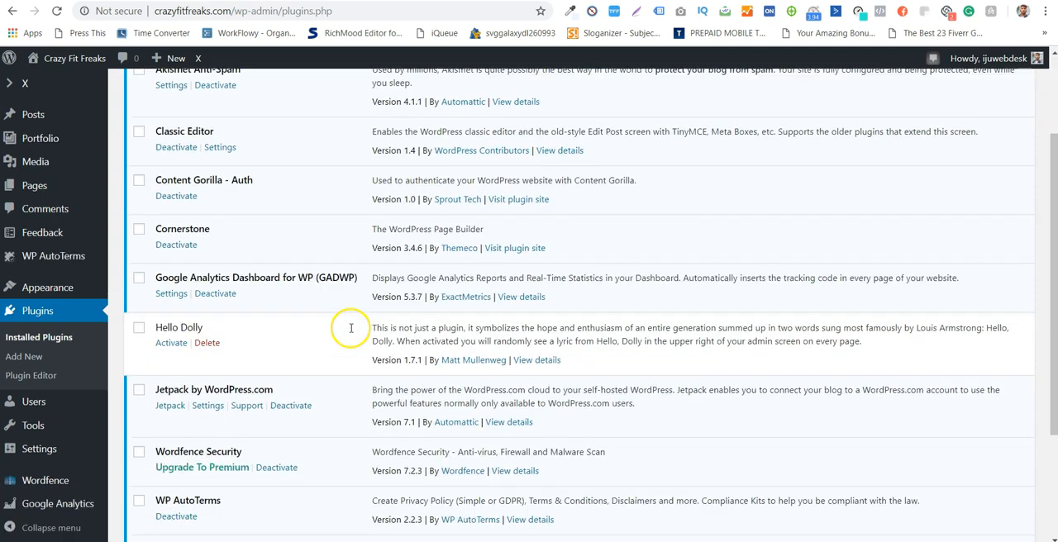
{"action": "left_click", "coordinate": [171, 412]}
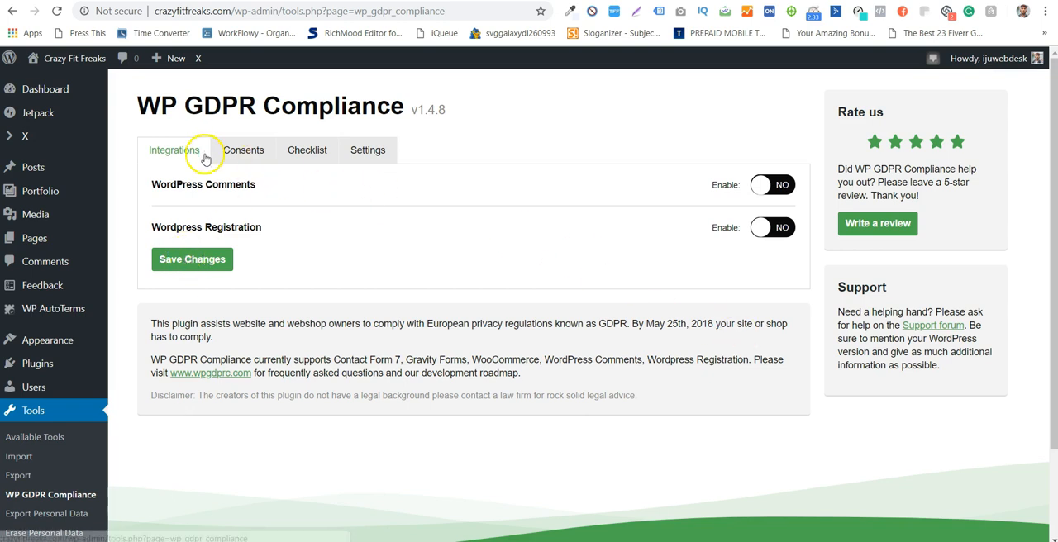
- Enable the WordPress Comments integration to inspect its checkbox and message options, and switch it back off
{"action": "left_click", "coordinate": [221, 183]}
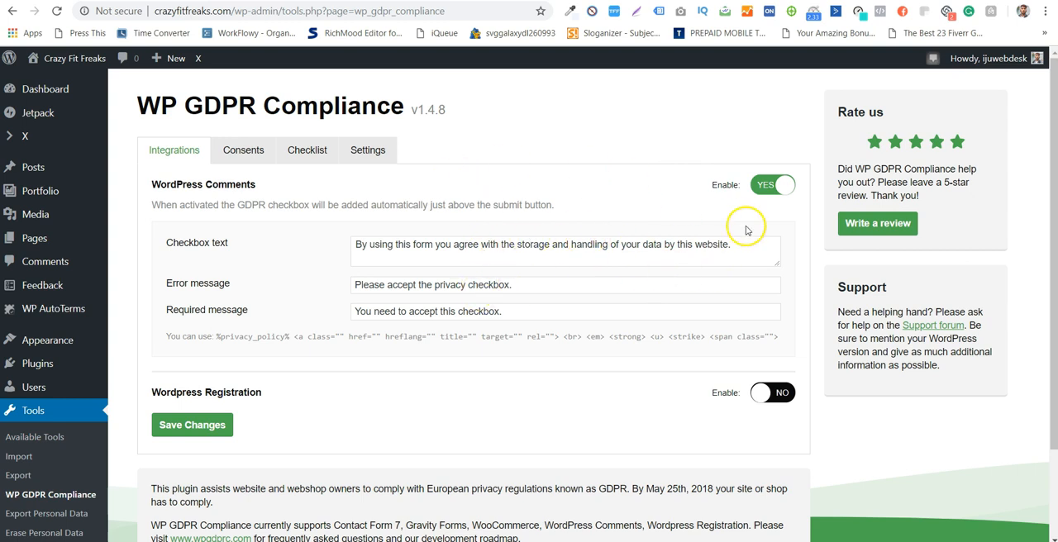
{"action": "left_click", "coordinate": [764, 186]}
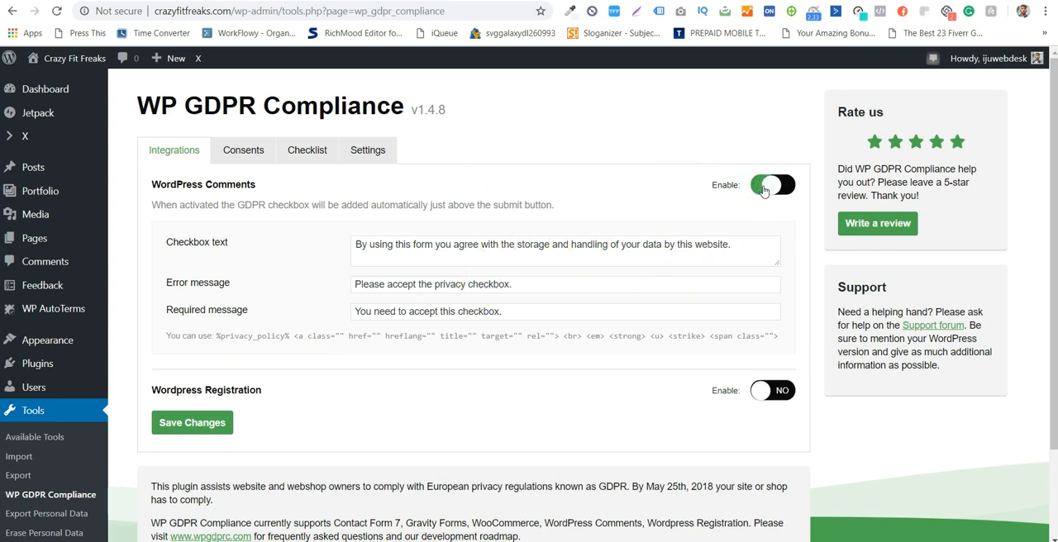
{"action": "scroll", "coordinate": [556, 326], "scroll_direction": "down", "scroll_amount": 1}
{"action": "scroll", "coordinate": [552, 314], "scroll_direction": "up", "scroll_amount": 1}
{"action": "scroll", "coordinate": [620, 232], "scroll_direction": "down", "scroll_amount": 2}
{"action": "scroll", "coordinate": [364, 194], "scroll_direction": "up", "scroll_amount": 2}
- Read the Consents explanation in WP GDPR Compliance and add a new consent
{"action": "left_click", "coordinate": [244, 156]}
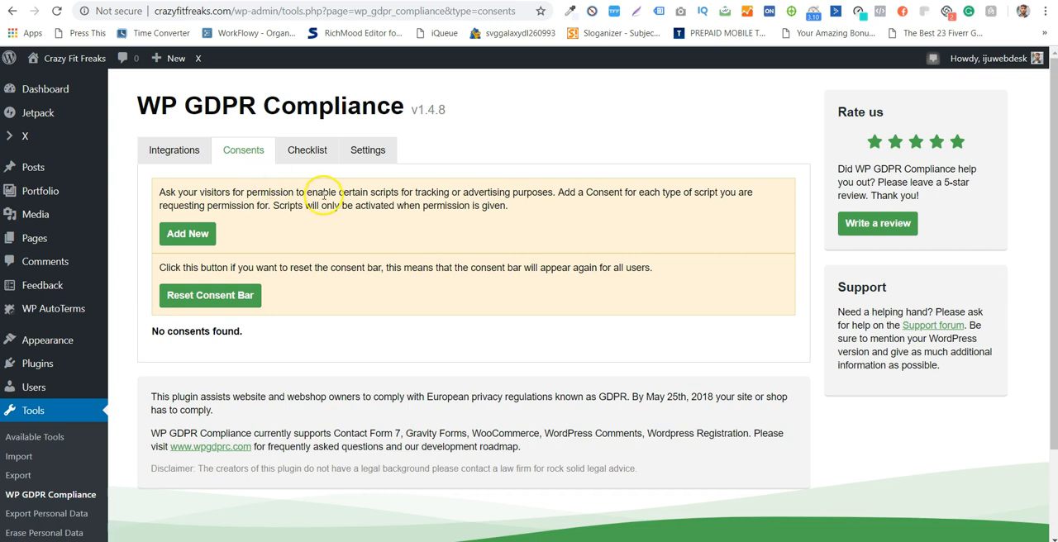
{"action": "left_click_drag", "start_coordinate": [307, 191], "coordinate": [755, 195]}
{"action": "left_click", "coordinate": [755, 195]}
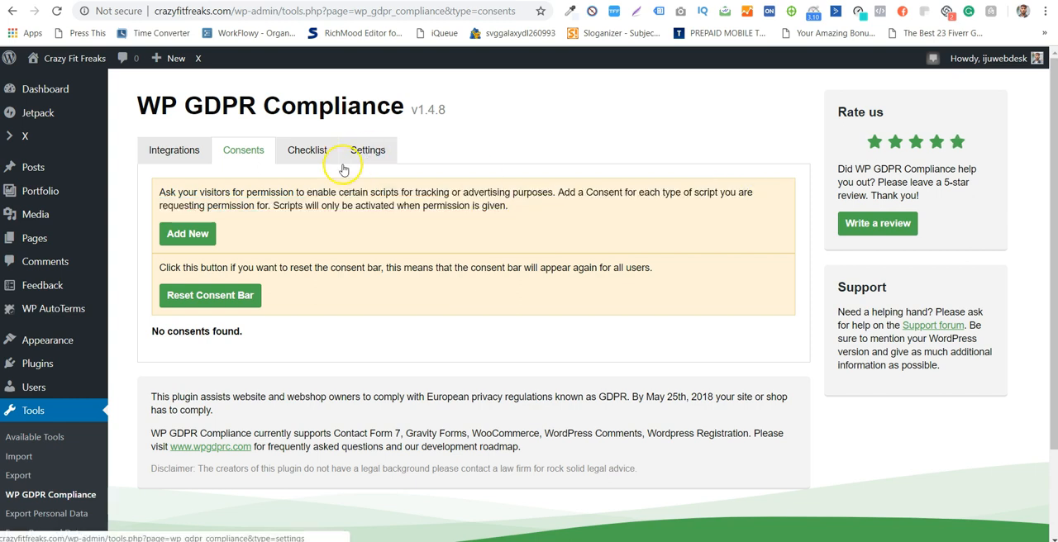
{"action": "scroll", "coordinate": [516, 243], "scroll_direction": "down", "scroll_amount": 1}
{"action": "left_click", "coordinate": [190, 165]}
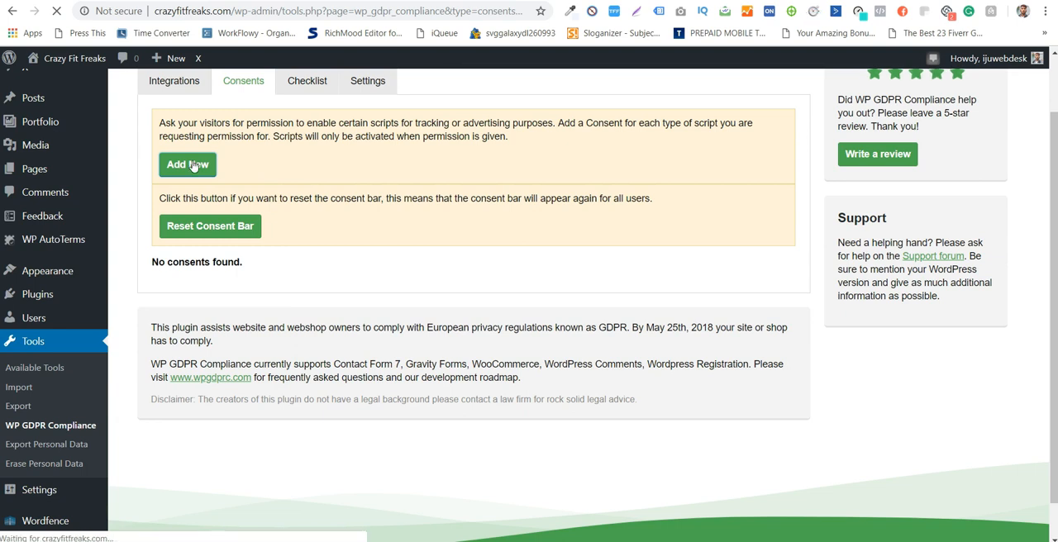
- Look through the new consent's form, including the code snippet, code wrap and placement options
{"action": "scroll", "coordinate": [449, 272], "scroll_direction": "down", "scroll_amount": 1}
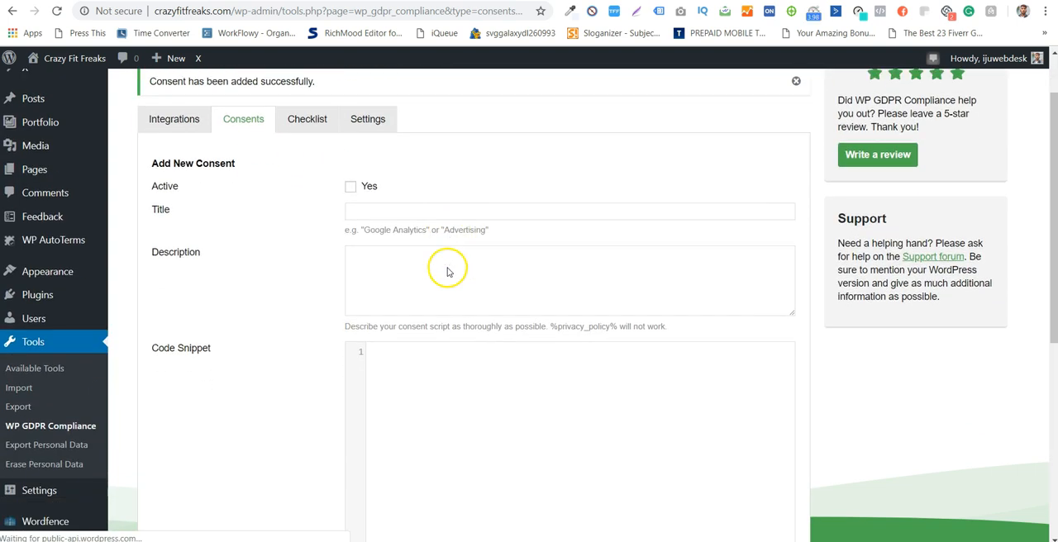
{"action": "scroll", "coordinate": [448, 269], "scroll_direction": "down", "scroll_amount": 4}
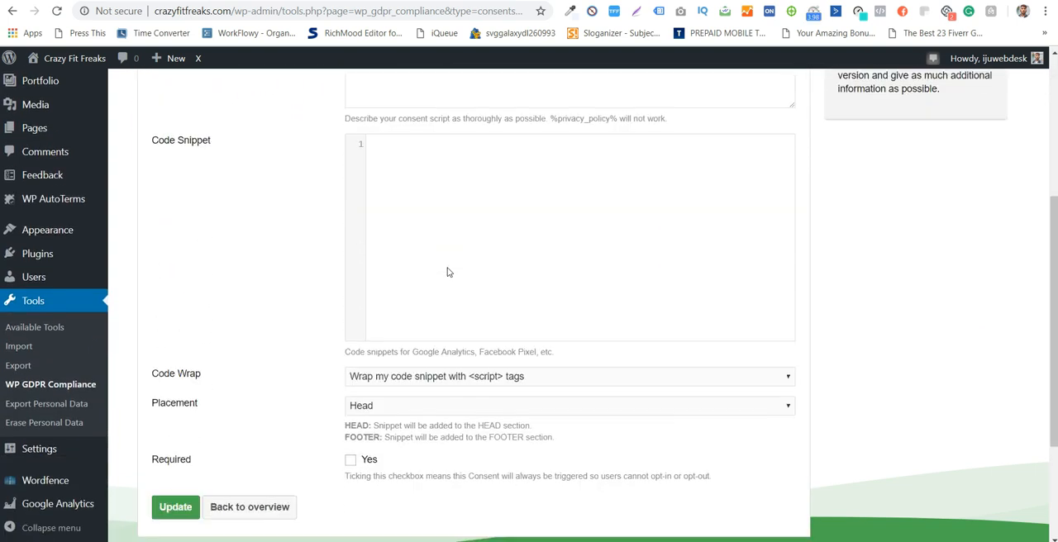
{"action": "left_click", "coordinate": [532, 319]}
{"action": "left_click", "coordinate": [531, 325]}
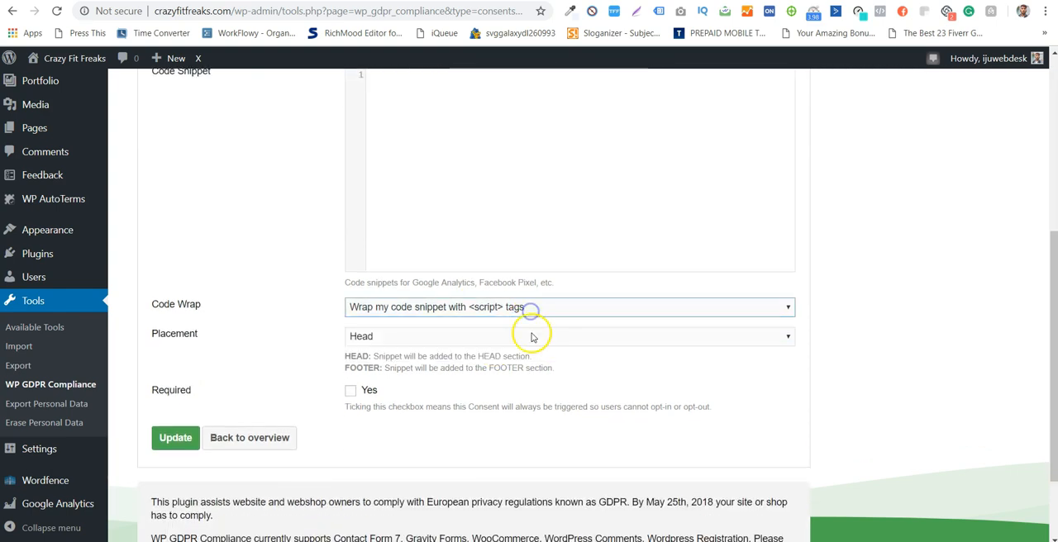
- Set the new consent as active and title it "Google Analytics"
{"action": "scroll", "coordinate": [531, 336], "scroll_direction": "up", "scroll_amount": 5}
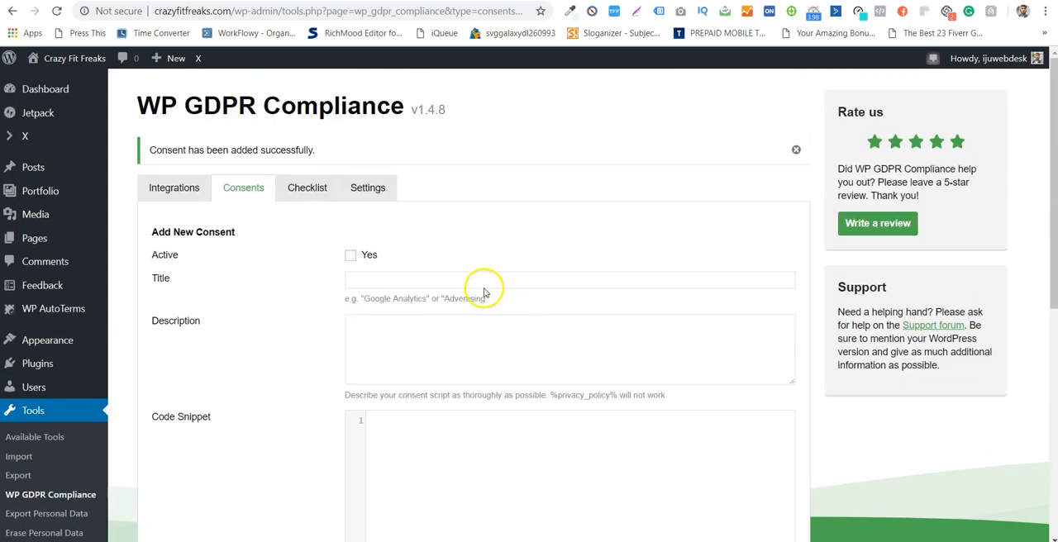
{"action": "left_click", "coordinate": [347, 257]}
{"action": "scroll", "coordinate": [491, 229], "scroll_direction": "down", "scroll_amount": 2}
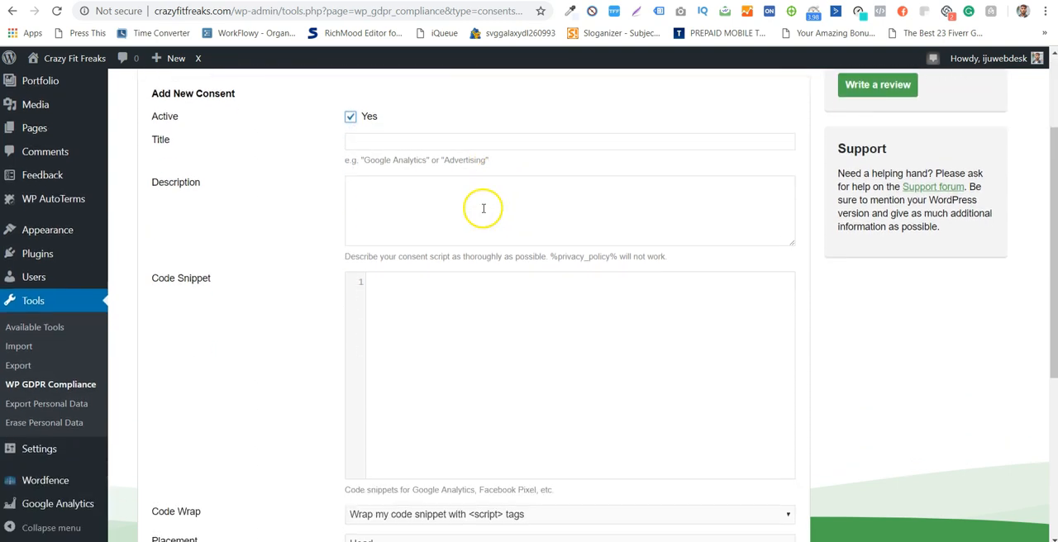
{"action": "left_click", "coordinate": [475, 147]}
{"action": "type", "text": "oogle Analytics"}
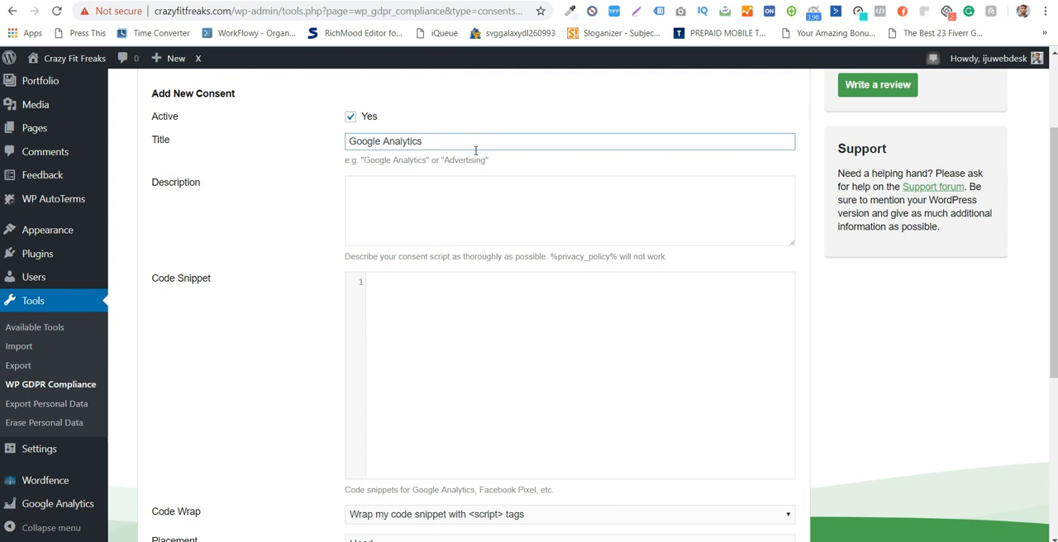
- Describe the consent as "When you allow us to place the google analytics code - you allow us to track how you're using our website."
{"action": "left_click", "coordinate": [523, 221]}
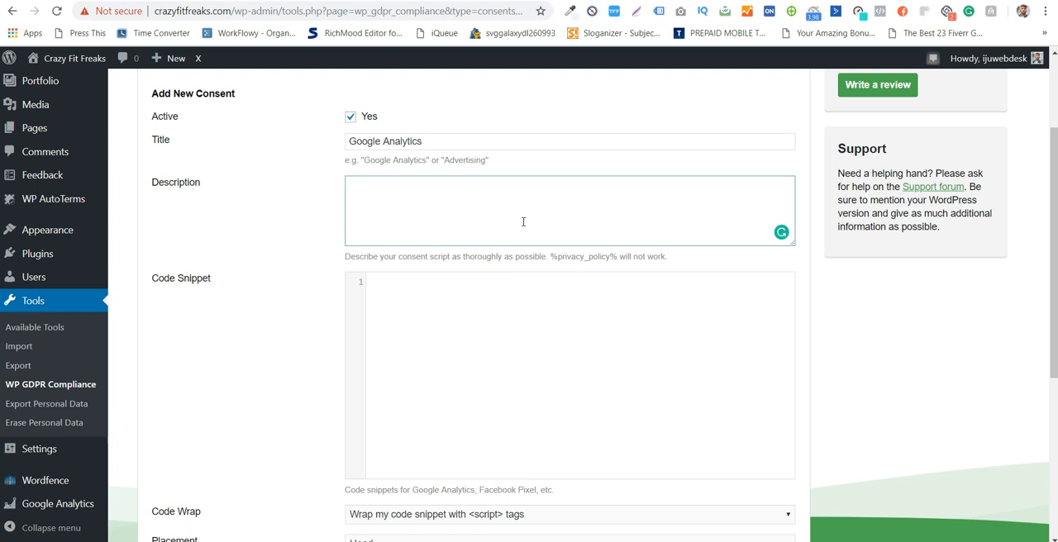
{"action": "type", "text": "WWhen you allow us to place the google analytics code - you allo"}
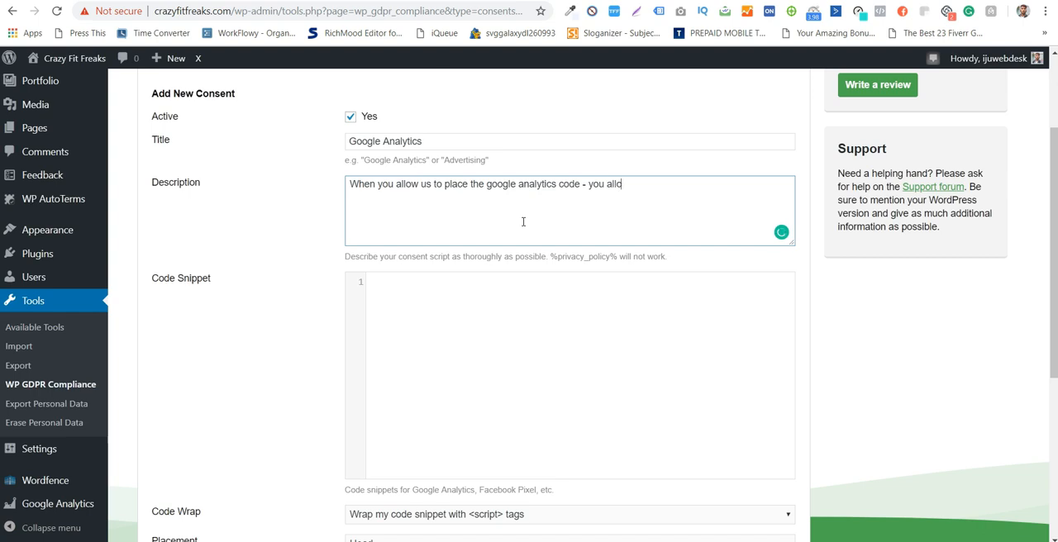
{"action": "type", "text": "w us to track how you're us"}
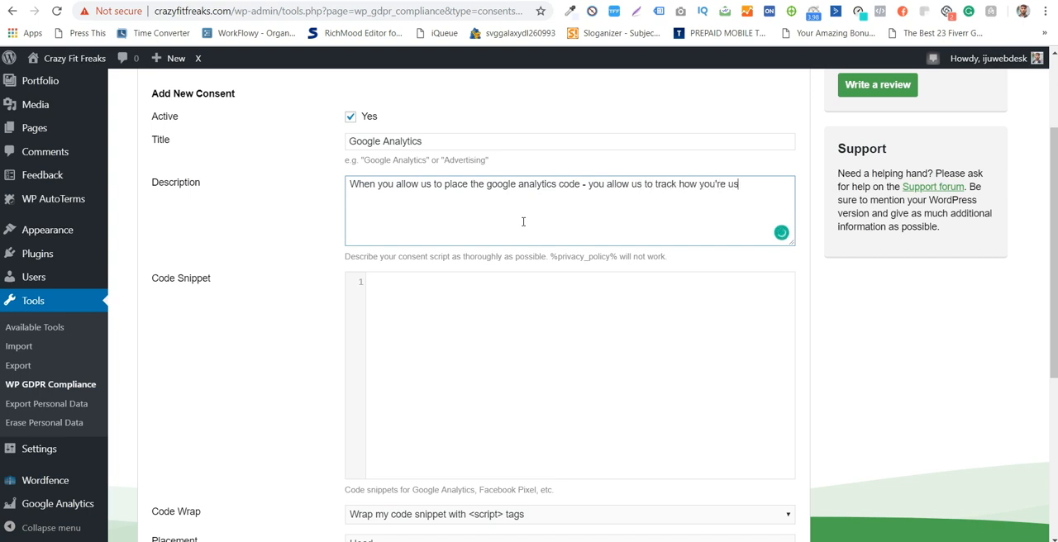
{"action": "type", "text": "ing our website."}
- Copy the Global Site Tag (gtag.js) code from Google Analytics and paste it as the consent's code snippet
{"action": "scroll", "coordinate": [524, 221], "scroll_direction": "down", "scroll_amount": 1}
{"action": "left_click", "coordinate": [468, 251]}
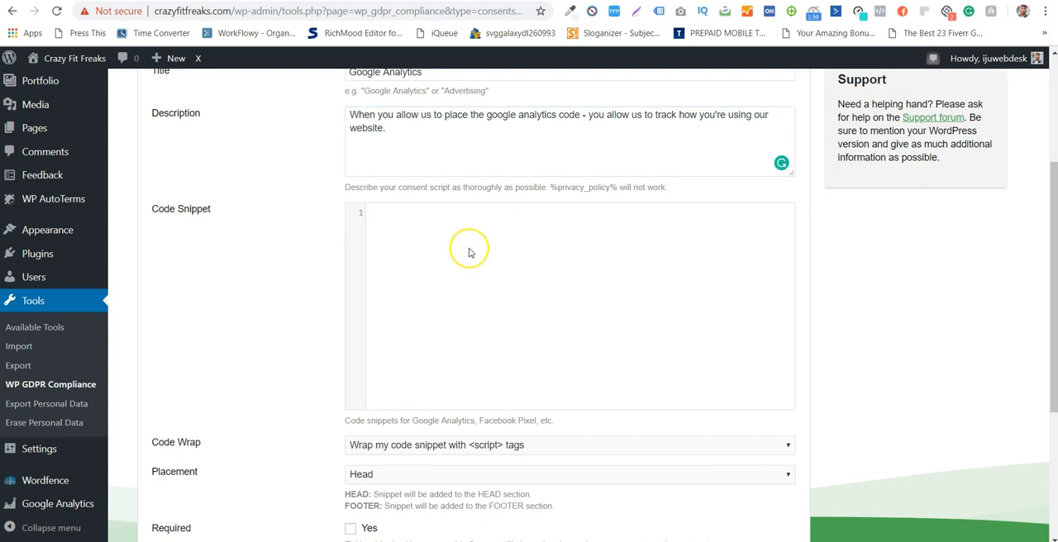
{"action": "left_click", "coordinate": [390, 1]}
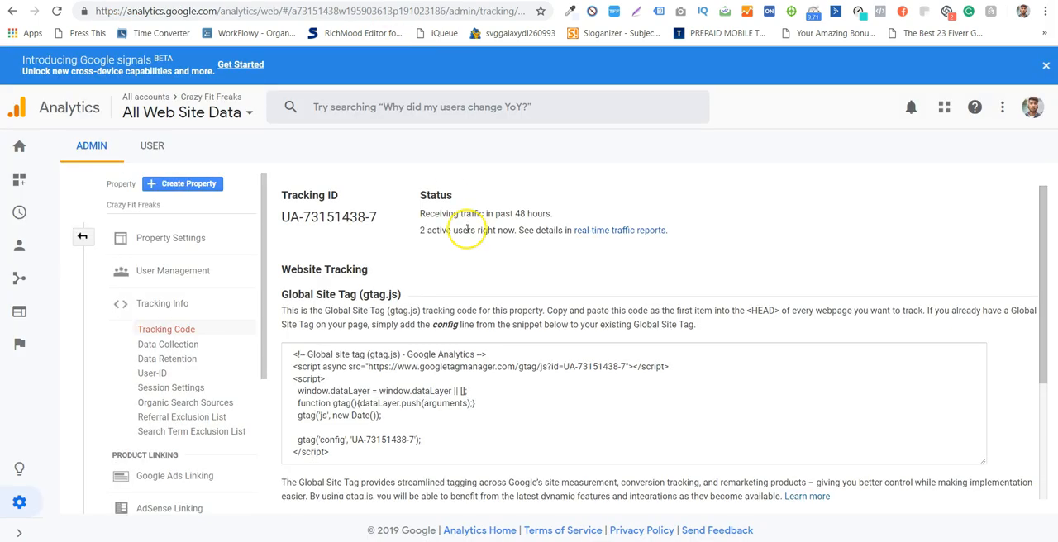
{"action": "left_click", "coordinate": [565, 463]}
{"action": "key", "text": "ctrl+c"}
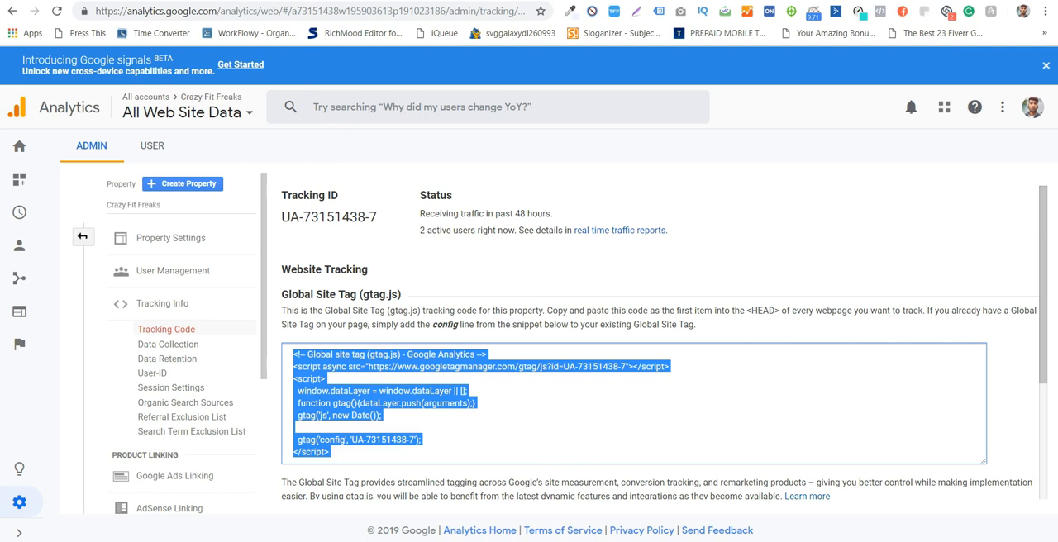
{"action": "left_click", "coordinate": [248, 1]}
{"action": "left_click", "coordinate": [508, 330]}
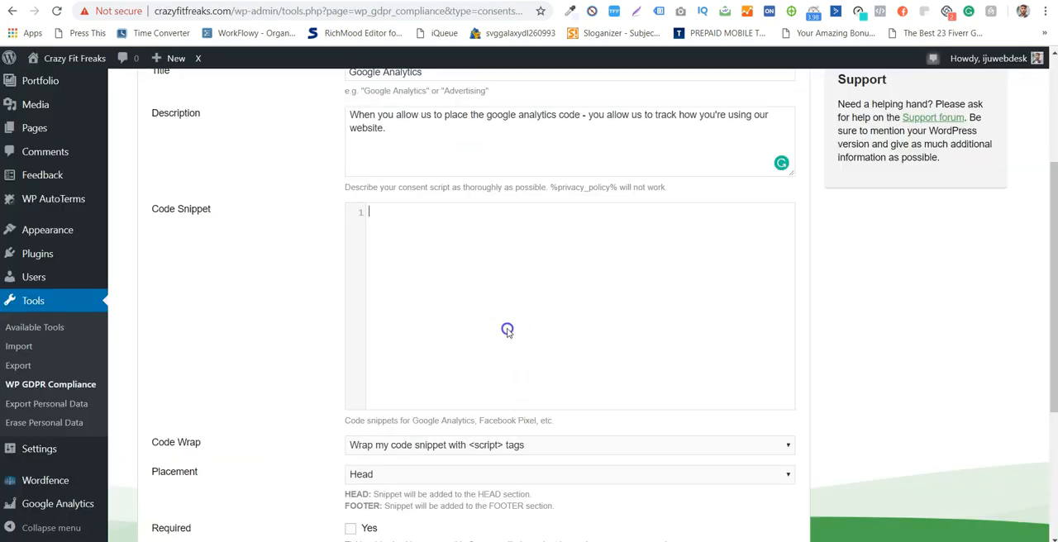
{"action": "key", "text": "ctrl+v"}
{"action": "key", "text": "BackSpace"}
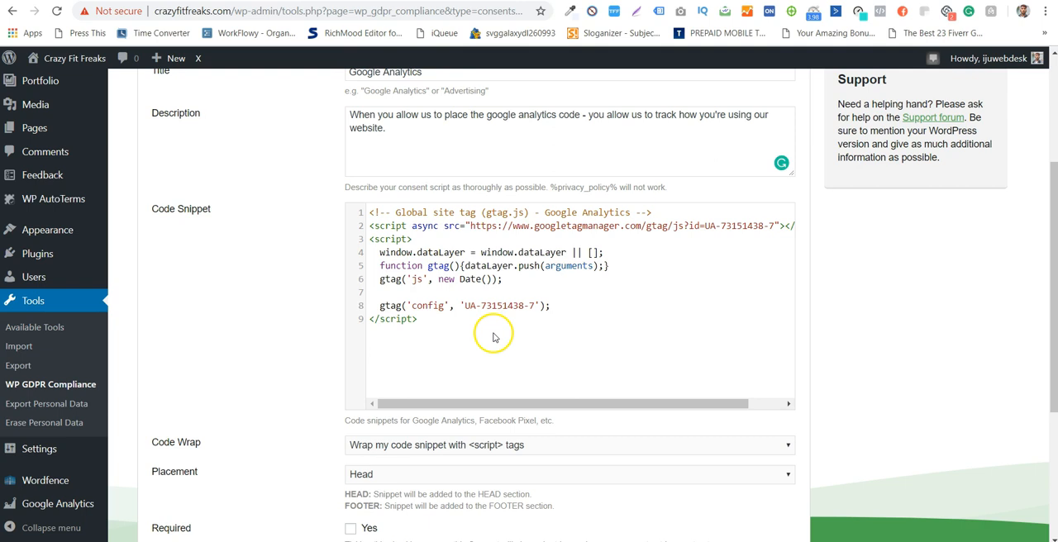
- Set the consent's code wrap to "Do not wrap my code snippet"
{"action": "left_click", "coordinate": [434, 446]}
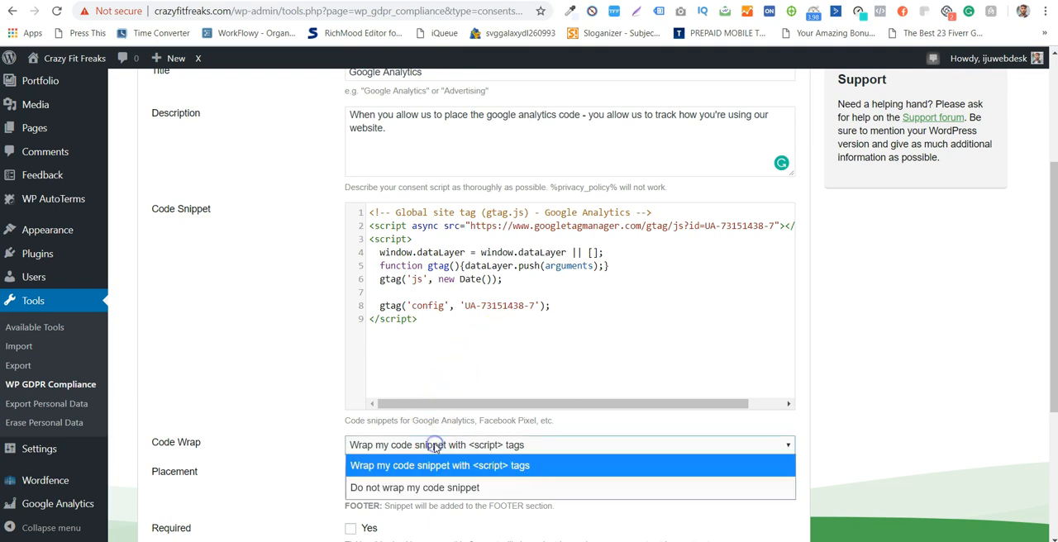
{"action": "left_click", "coordinate": [450, 485]}
{"action": "scroll", "coordinate": [293, 322], "scroll_direction": "down", "scroll_amount": 3}
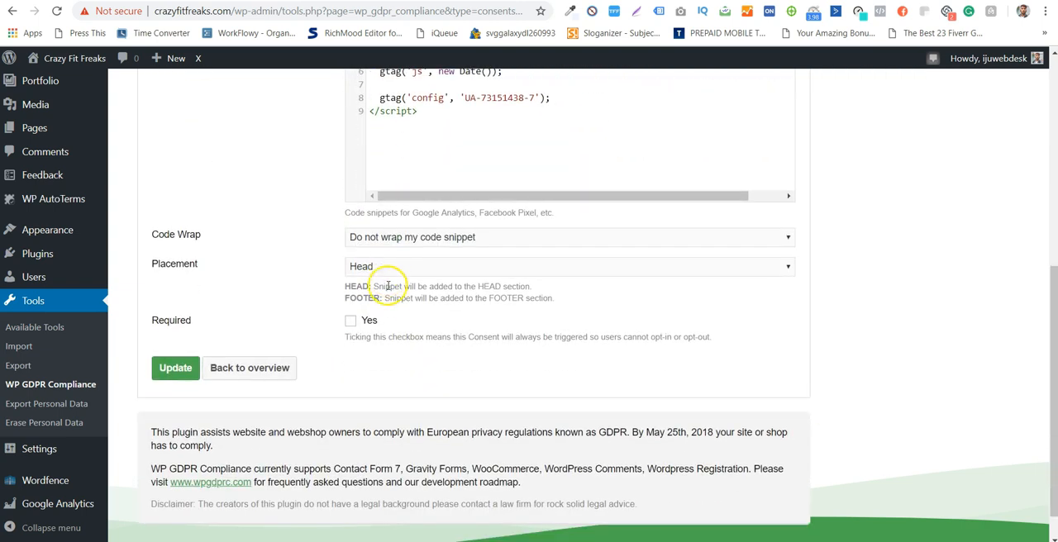
- Mark the Google Analytics consent as required and update it
{"action": "left_click_drag", "start_coordinate": [497, 336], "coordinate": [676, 337]}
{"action": "left_click", "coordinate": [674, 338]}
{"action": "left_click", "coordinate": [351, 321]}
{"action": "scroll", "coordinate": [372, 389], "scroll_direction": "down", "scroll_amount": 1}
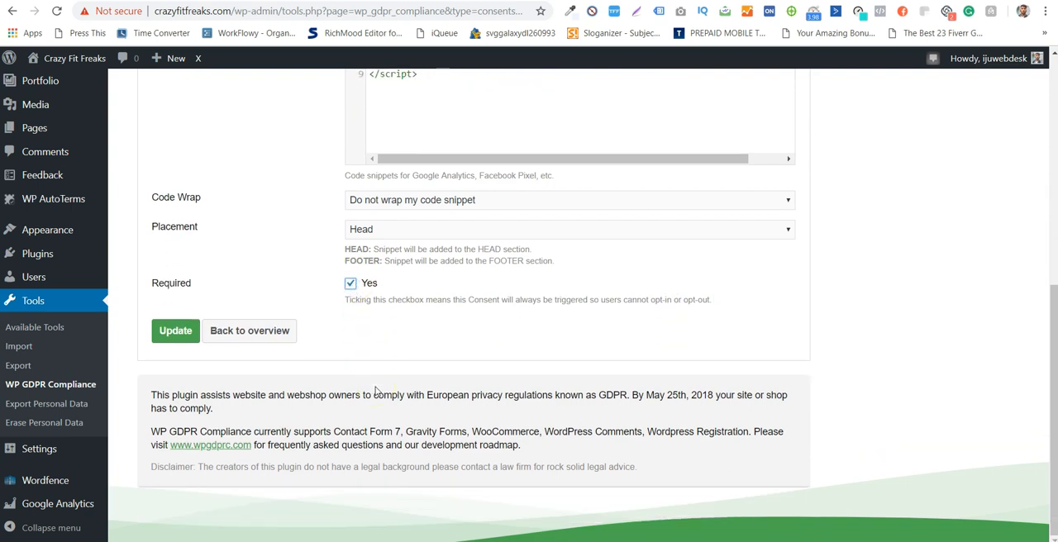
{"action": "left_click", "coordinate": [186, 327]}
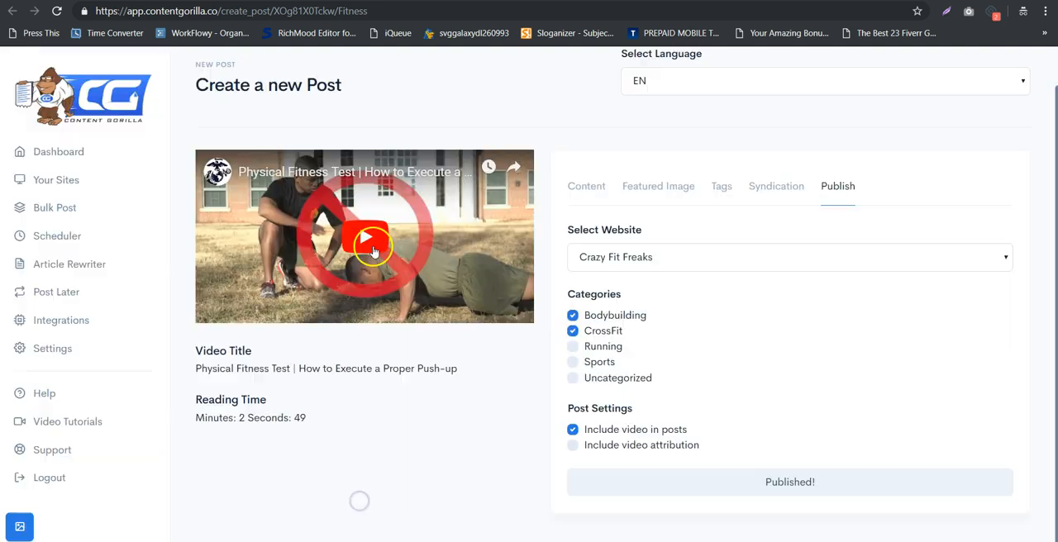
- Open crazyfitfreaks.com in a new incognito tab and check the home page for the cookie consent bar
{"action": "left_click", "coordinate": [683, 1]}
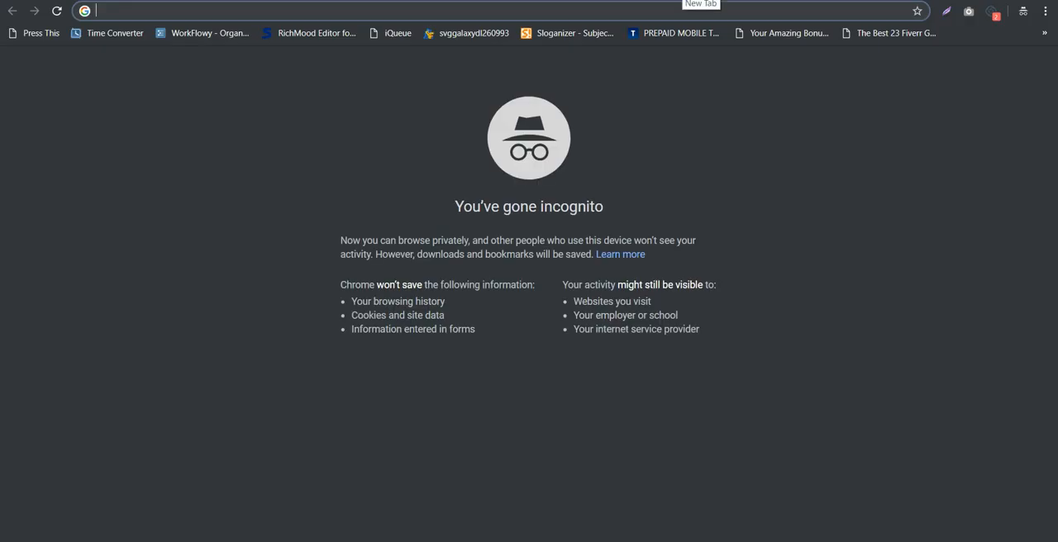
{"action": "type", "text": "crazyfitfreaks.com"}
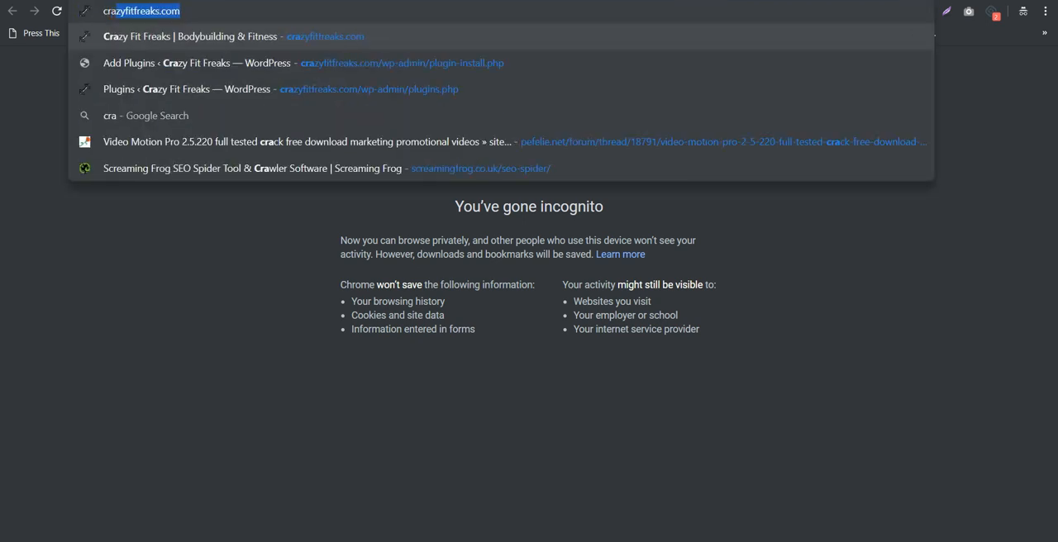
{"action": "key", "text": "Return"}
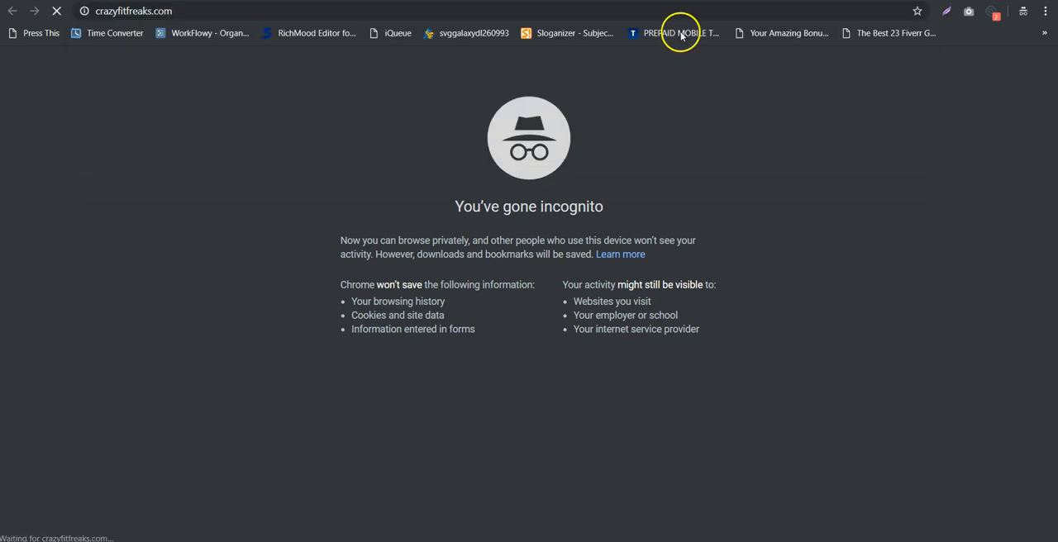
{"action": "scroll", "coordinate": [997, 250], "scroll_direction": "down", "scroll_amount": 3}
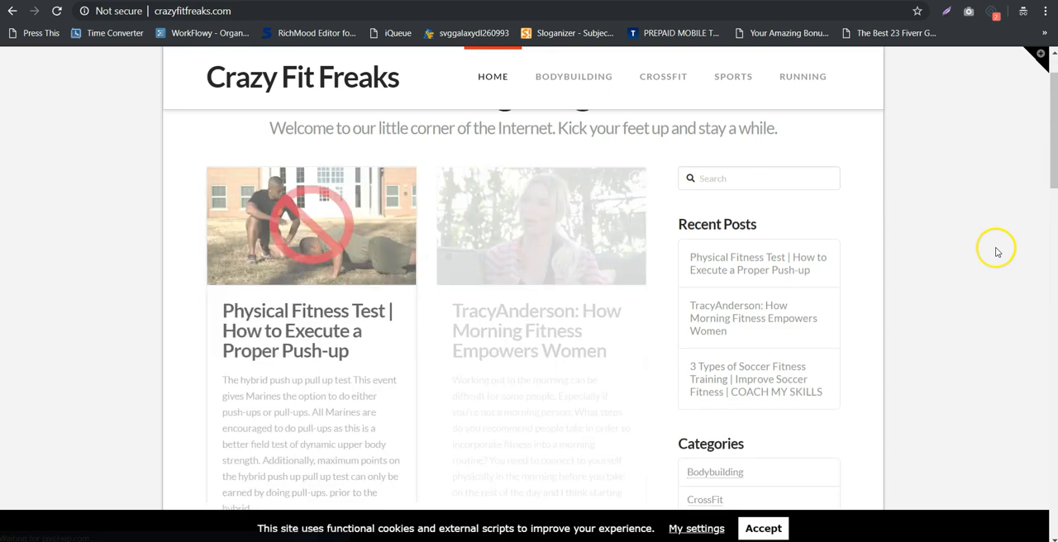
{"action": "scroll", "coordinate": [129, 326], "scroll_direction": "up", "scroll_amount": 2}
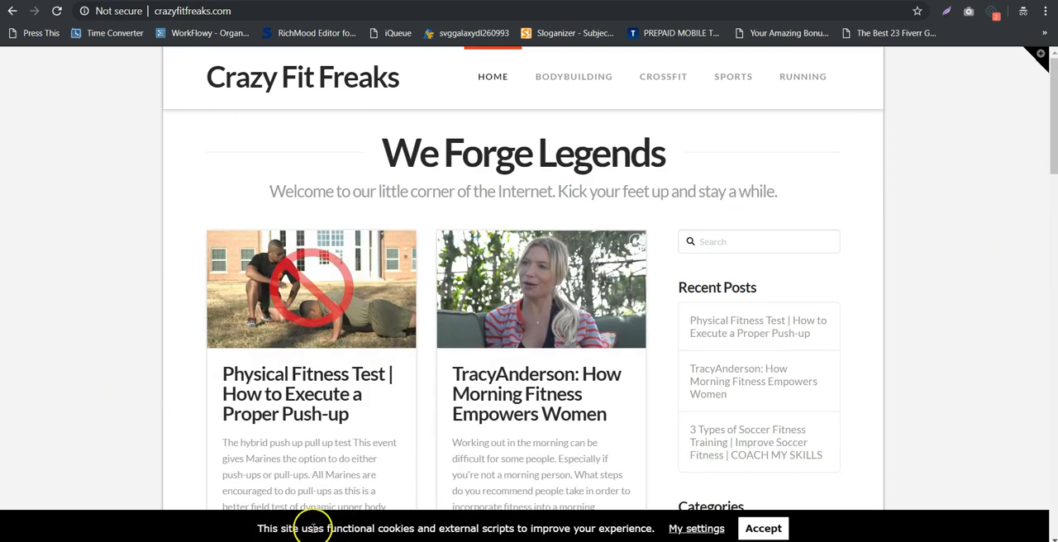
- Check the saved consent on the WP GDPR Compliance page and return to the incognito site window
{"action": "left_click", "coordinate": [199, 463]}
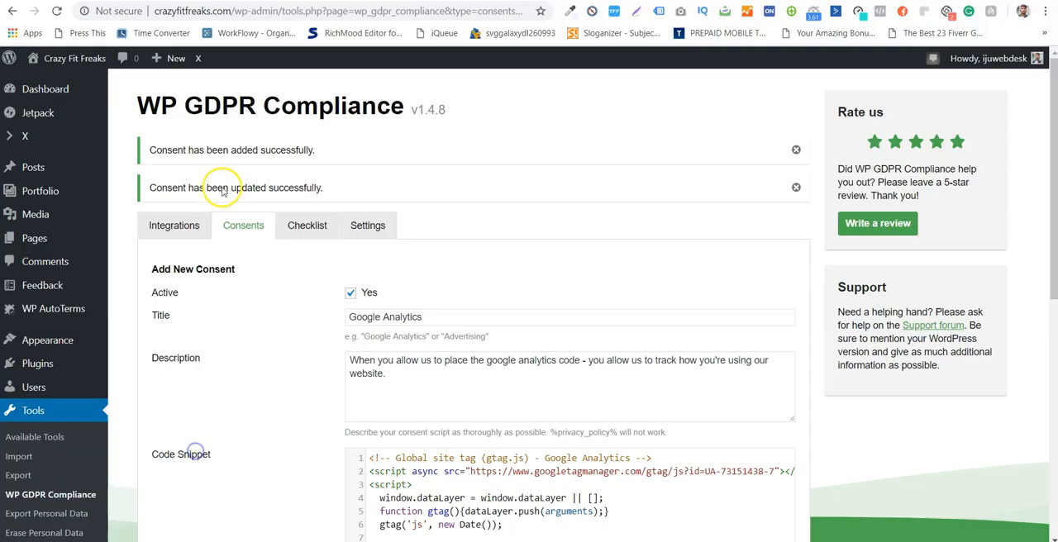
{"action": "left_click_drag", "start_coordinate": [221, 106], "coordinate": [392, 108]}
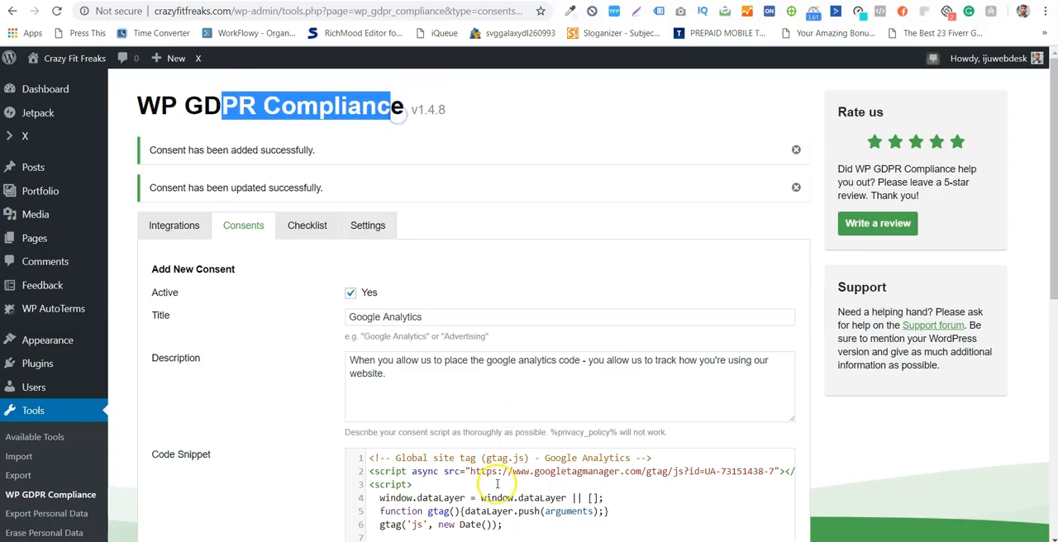
{"action": "left_click", "coordinate": [397, 496]}
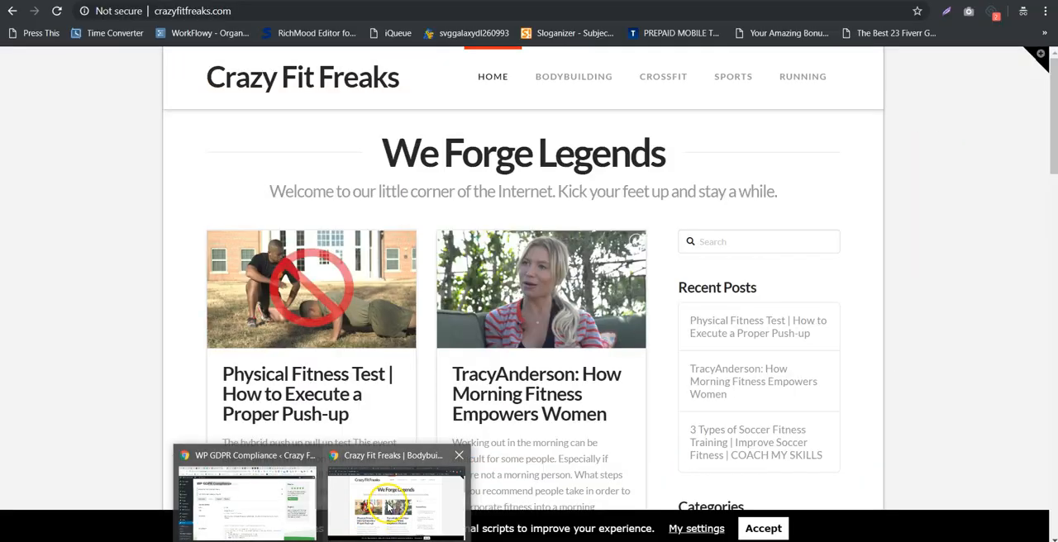
- Open the consent bar's own settings and read the Privacy Settings text and its note
{"action": "left_click", "coordinate": [697, 528]}
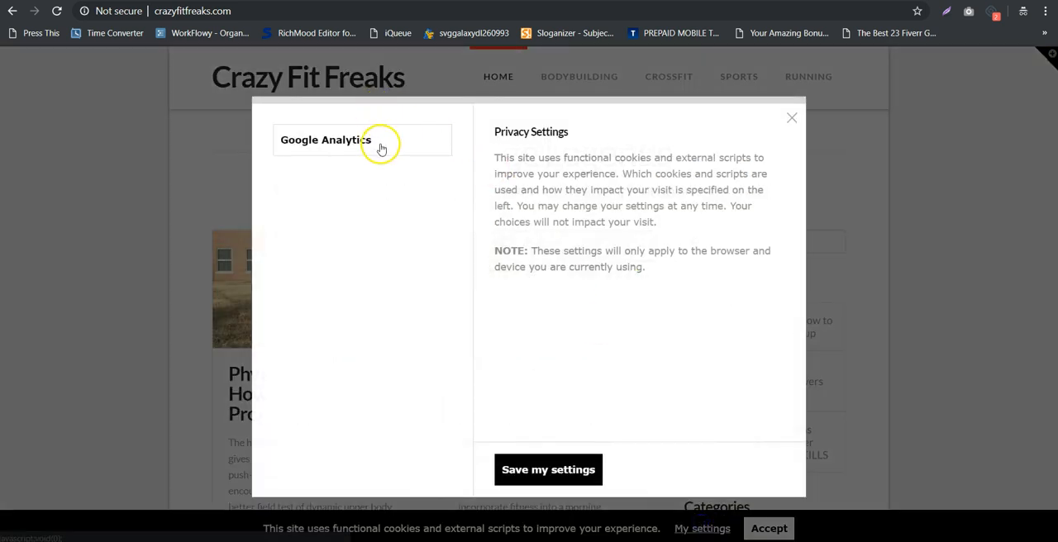
{"action": "left_click_drag", "start_coordinate": [538, 158], "coordinate": [746, 176]}
{"action": "left_click_drag", "start_coordinate": [597, 251], "coordinate": [768, 253]}
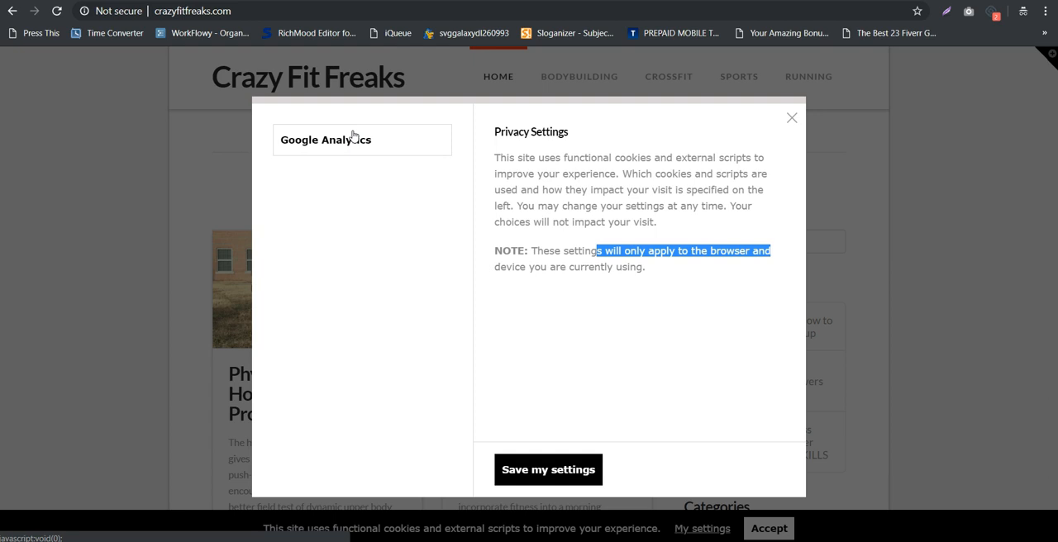
{"action": "left_click", "coordinate": [705, 234]}
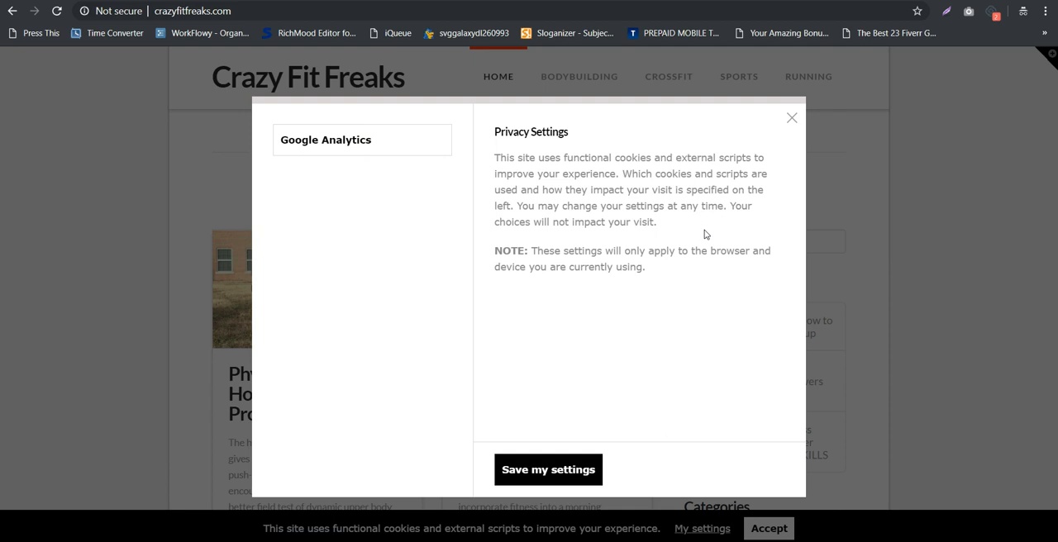
- Close the Privacy Settings dialog and accept the cookies on the site's consent bar
{"action": "left_click", "coordinate": [789, 121]}
{"action": "scroll", "coordinate": [1046, 286], "scroll_direction": "down", "scroll_amount": 3}
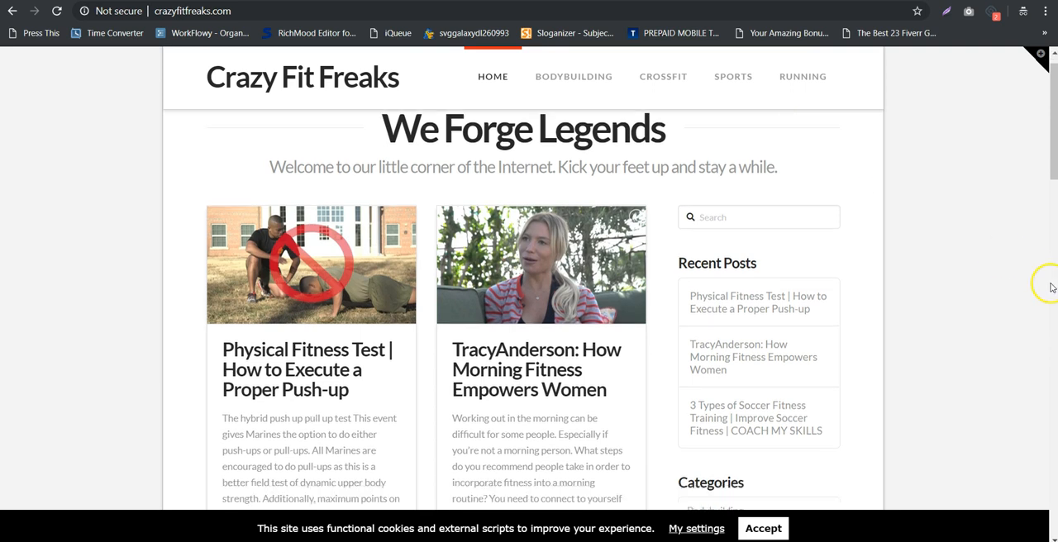
{"action": "left_click", "coordinate": [776, 529]}
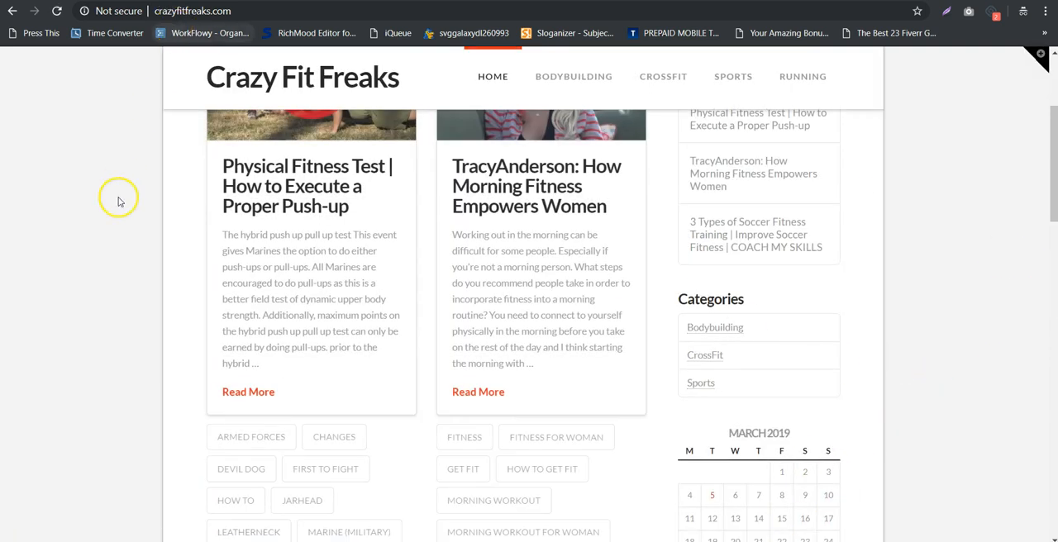
{"action": "scroll", "coordinate": [118, 201], "scroll_direction": "up", "scroll_amount": 3}
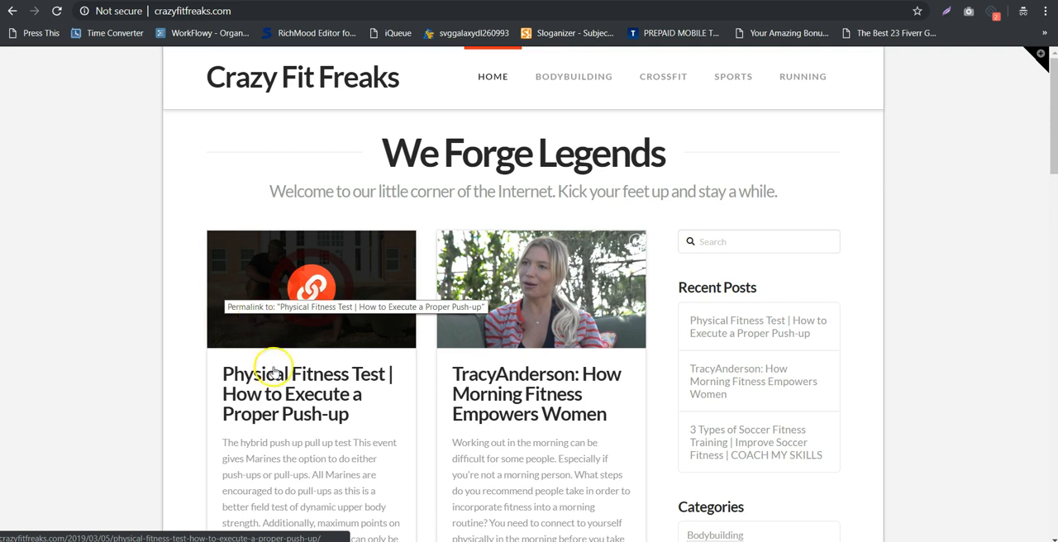
- Switch back to the Google Analytics consent in WP GDPR Compliance and clear its Required option
{"action": "left_click", "coordinate": [262, 506]}
{"action": "scroll", "coordinate": [368, 289], "scroll_direction": "down", "scroll_amount": 5}
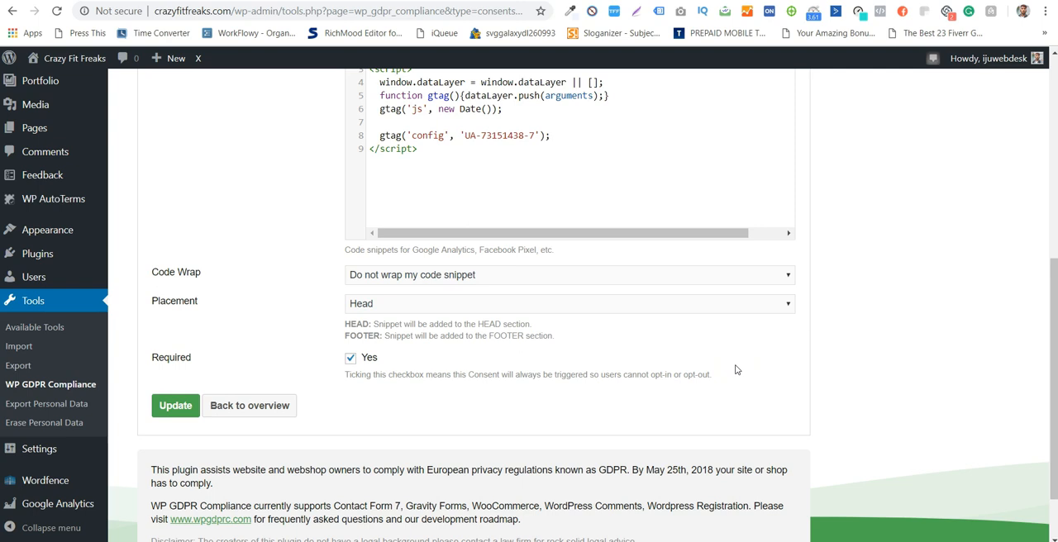
{"action": "left_click", "coordinate": [349, 357]}
{"action": "scroll", "coordinate": [789, 380], "scroll_direction": "up", "scroll_amount": 5}
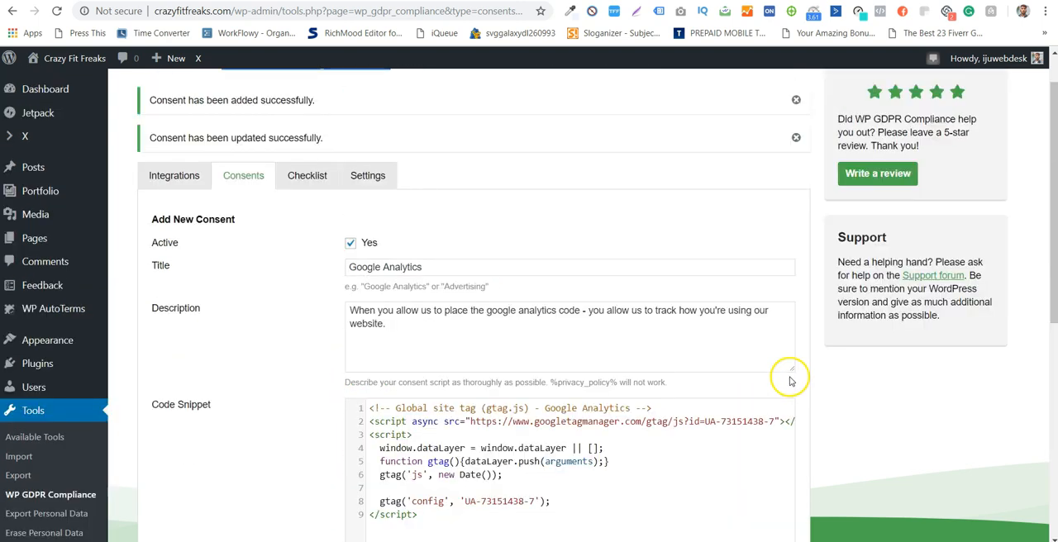
{"action": "scroll", "coordinate": [791, 381], "scroll_direction": "up", "scroll_amount": 1}
- Switch to the incognito window and look down the Crazy Fit Freaks home page
{"action": "left_click", "coordinate": [324, 541]}
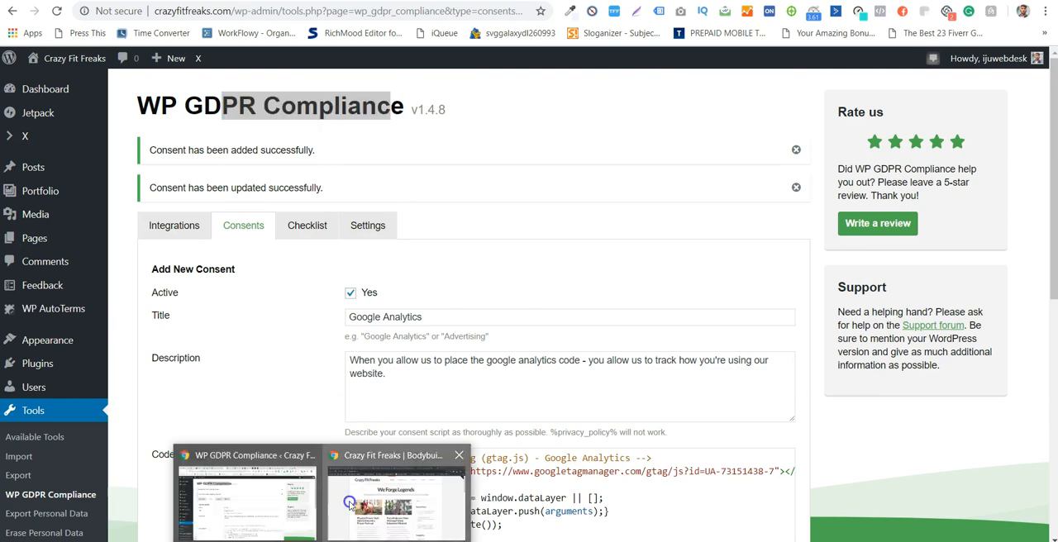
{"action": "left_click", "coordinate": [351, 503]}
{"action": "scroll", "coordinate": [126, 152], "scroll_direction": "down", "scroll_amount": 6}
{"action": "scroll", "coordinate": [126, 152], "scroll_direction": "down", "scroll_amount": 10}
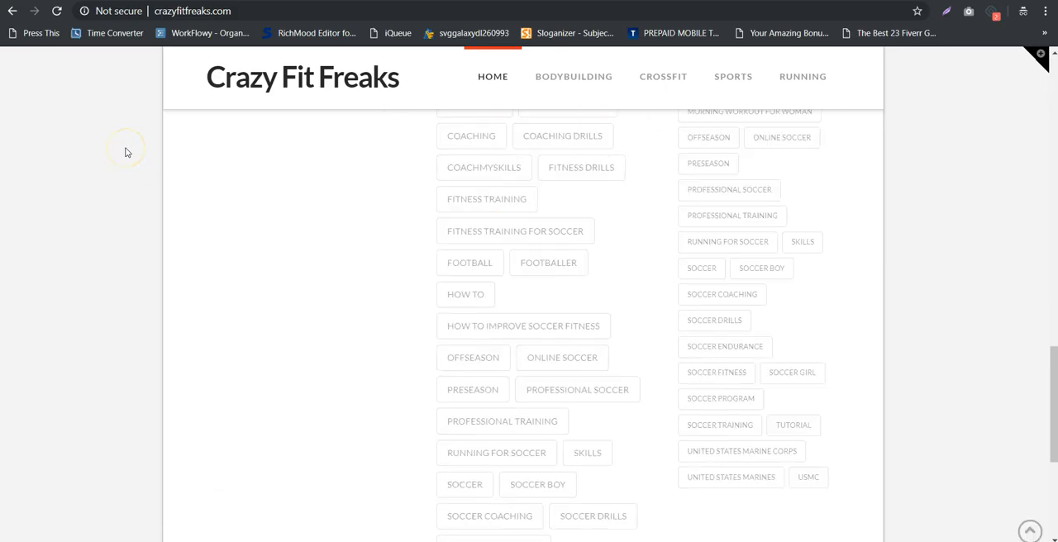